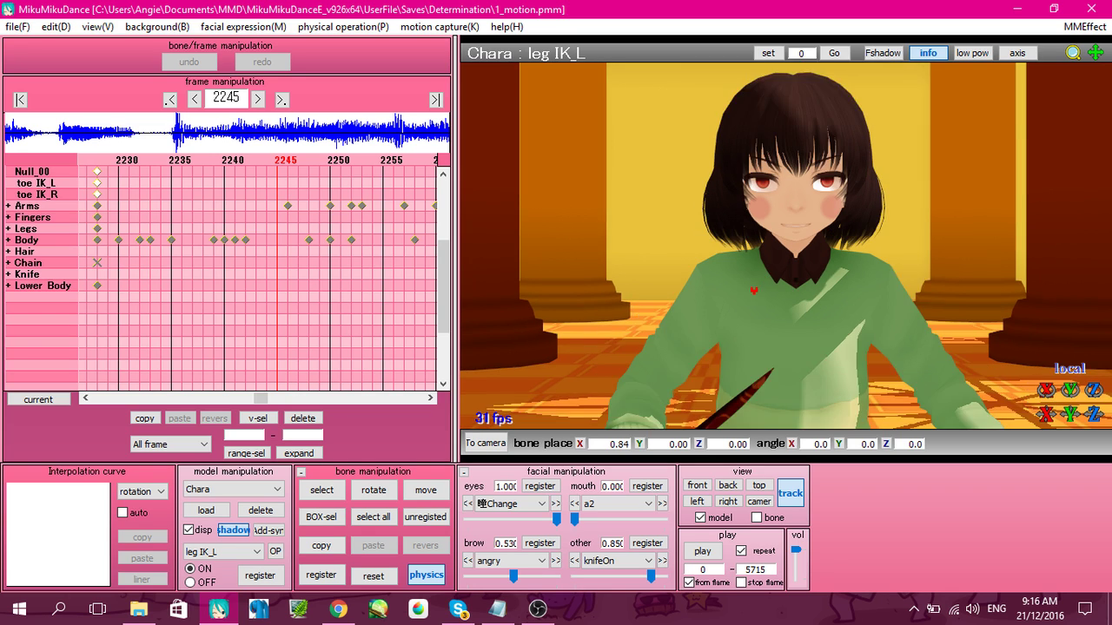
# Step: Examine Chara's head and body motion frame by frame, going back to frame 2239 and forward to frame 2261
pyautogui.press('Left')
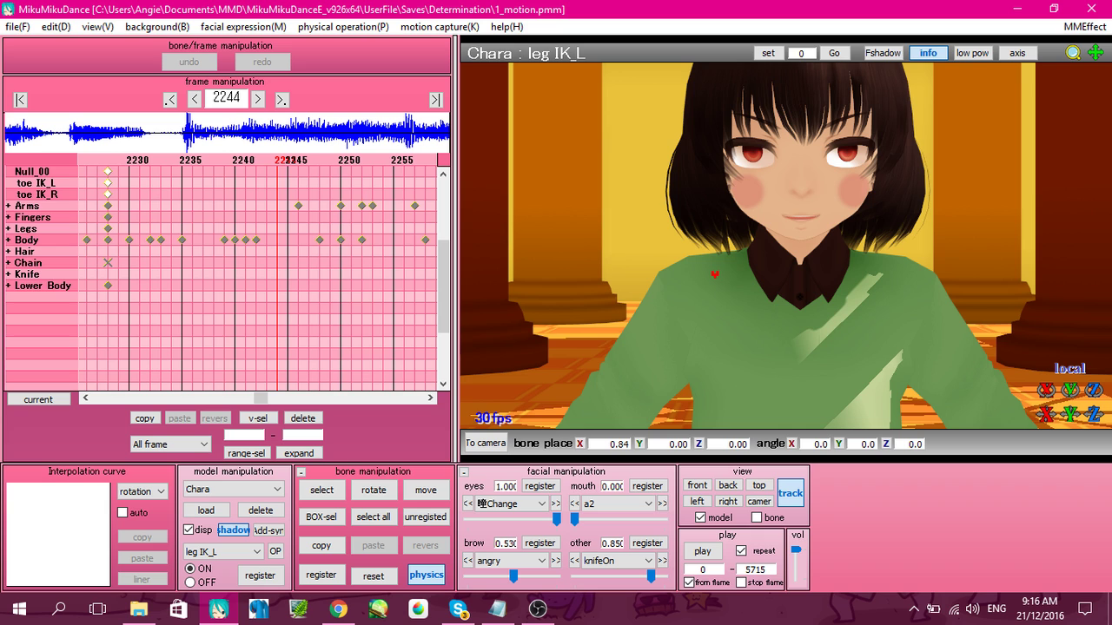
pyautogui.press('Left')
pyautogui.press('Left')
pyautogui.press('Left')
pyautogui.press('Left')
pyautogui.press('Left')
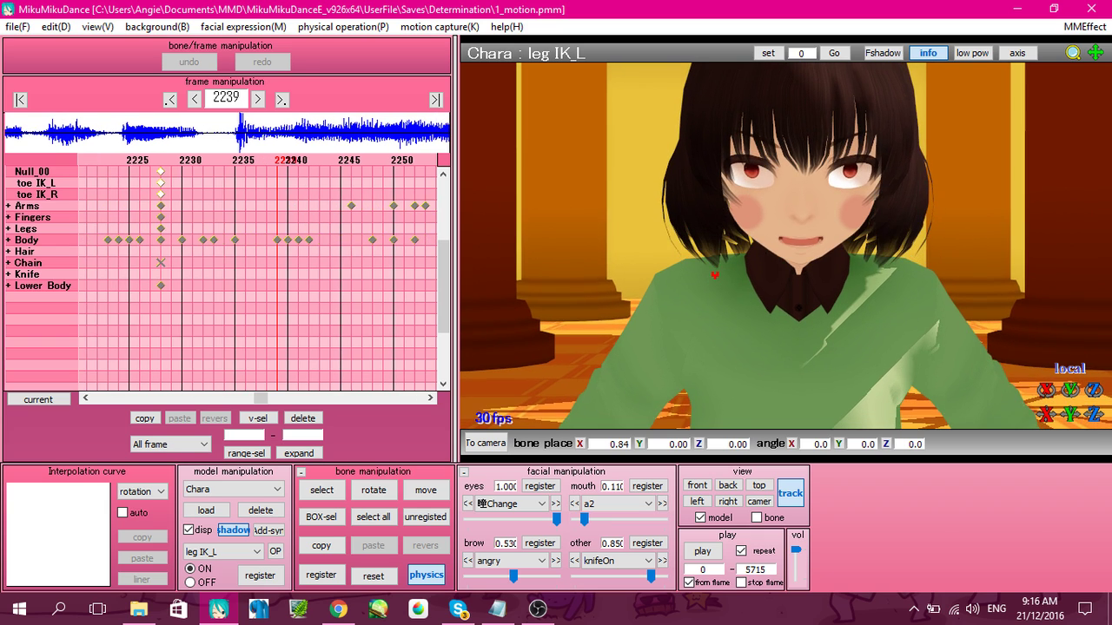
pyautogui.press('Right')
pyautogui.press('Right')
pyautogui.press('Right')
pyautogui.press('Right')
pyautogui.press('Right')
pyautogui.press('Right')
pyautogui.press('Right')
pyautogui.press('Right')
pyautogui.press('Right')
pyautogui.press('Right')
pyautogui.press('Right')
pyautogui.press('Right')
pyautogui.press('Right')
pyautogui.press('Right')
pyautogui.press('Right')
pyautogui.press('Right')
pyautogui.press('Right')
pyautogui.press('Right')
pyautogui.press('Right')
pyautogui.press('Right')
pyautogui.press('Right')
pyautogui.press('Right')
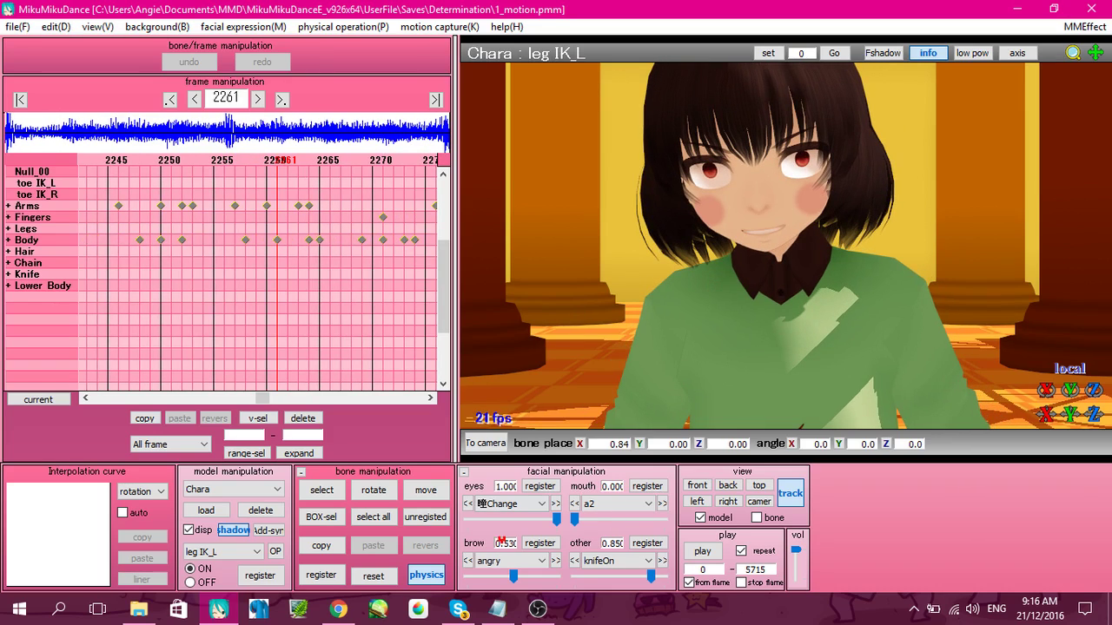
# Step: Switch to Notepad to consult the expressive motion checklist and return to MikuMikuDance
pyautogui.hotkey('alt', 'Tab')
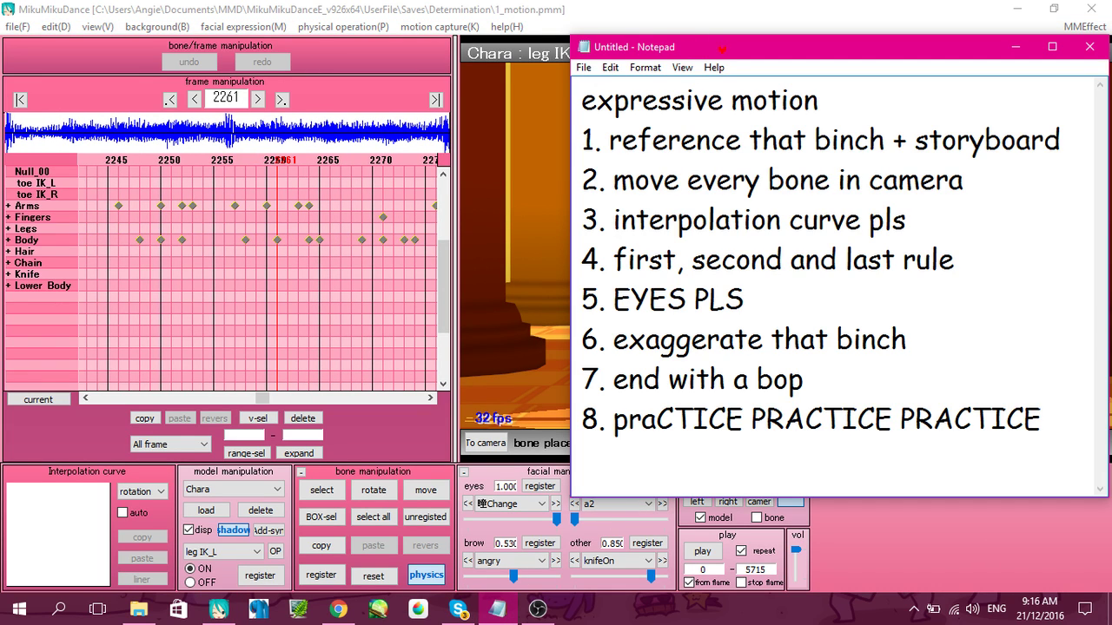
pyautogui.moveTo(707, 50); pyautogui.dragTo(733, 52)
pyautogui.hotkey('alt', 'Tab')
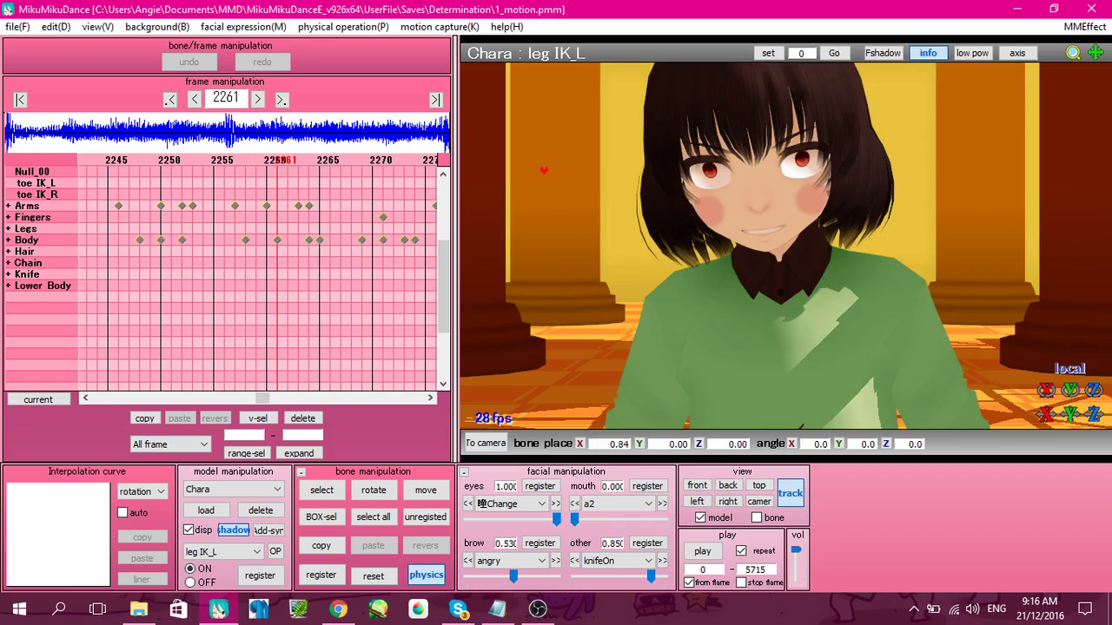
# Step: Review Chara's pose and facial changes by stepping back to frame 2238 and forward to frame 2277
pyautogui.press('Left')
pyautogui.press('Left')
pyautogui.press('Left')
pyautogui.press('Left')
pyautogui.press('Left')
pyautogui.press('Left')
pyautogui.press('Left')
pyautogui.press('Left')
pyautogui.press('Left')
pyautogui.press('Left')
pyautogui.press('Left')
pyautogui.press('Left')
pyautogui.press('Left')
pyautogui.press('Left')
pyautogui.press('Left')
pyautogui.press('Left')
pyautogui.press('Left')
pyautogui.press('Left')
pyautogui.press('Left')
pyautogui.press('Left')
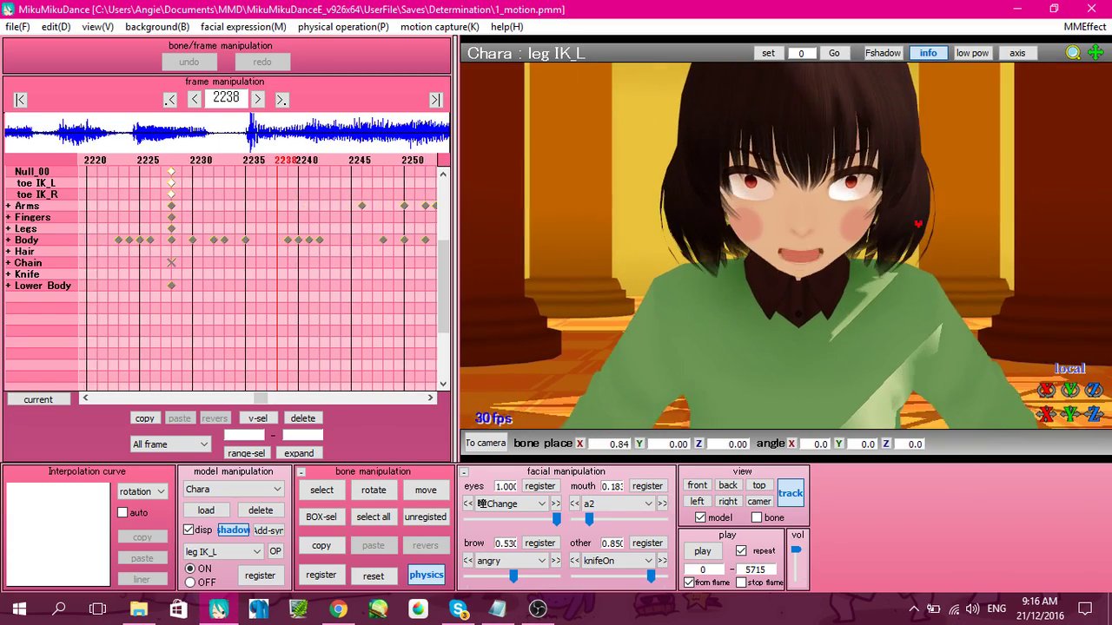
pyautogui.press('Right')
pyautogui.press('Right')
pyautogui.press('Right')
pyautogui.press('Right')
pyautogui.press('Right')
pyautogui.press('Right')
pyautogui.press('Right')
pyautogui.press('Right')
pyautogui.press('Right')
pyautogui.press('Right')
pyautogui.press('Right')
pyautogui.press('Right')
pyautogui.press('Right')
pyautogui.press('Right')
pyautogui.press('Right')
pyautogui.press('Right')
pyautogui.press('Right')
pyautogui.press('Right')
pyautogui.press('Right')
pyautogui.press('Right')
pyautogui.press('Right')
pyautogui.press('Right')
pyautogui.press('Right')
pyautogui.press('Right')
pyautogui.press('Right')
pyautogui.press('Right')
pyautogui.press('Right')
pyautogui.press('Right')
pyautogui.press('Right')
pyautogui.press('Right')
pyautogui.press('Right')
pyautogui.press('Right')
pyautogui.press('Right')
pyautogui.press('Right')
pyautogui.press('Right')
pyautogui.press('Right')
pyautogui.press('Right')
pyautogui.press('Right')
pyautogui.press('Right')
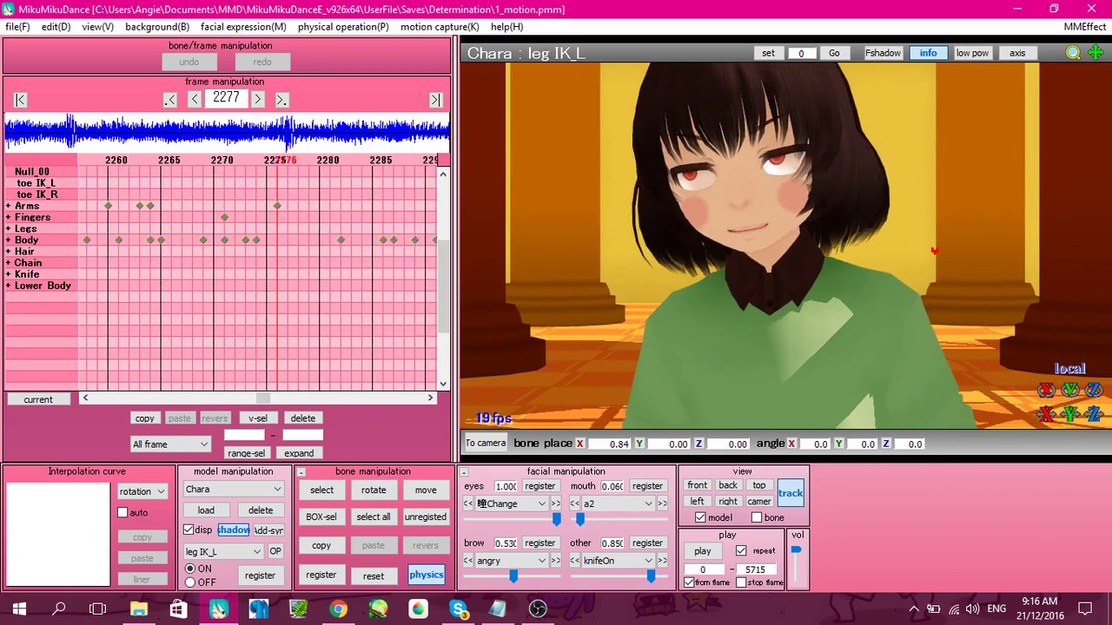
# Step: Replay Chara's motion by stepping back to frame 2244 and forward to frame 2295, examining the head tilt, eyes and mouth
pyautogui.press('Left')
pyautogui.press('Left')
pyautogui.press('Left')
pyautogui.press('Left')
pyautogui.press('Left')
pyautogui.press('Left')
pyautogui.press('Left')
pyautogui.press('Left')
pyautogui.press('Left')
pyautogui.press('Left')
pyautogui.press('Left')
pyautogui.press('Left')
pyautogui.press('Left')
pyautogui.press('Left')
pyautogui.press('Left')
pyautogui.press('Left')
pyautogui.press('Left')
pyautogui.press('Left')
pyautogui.press('Left')
pyautogui.press('Left')
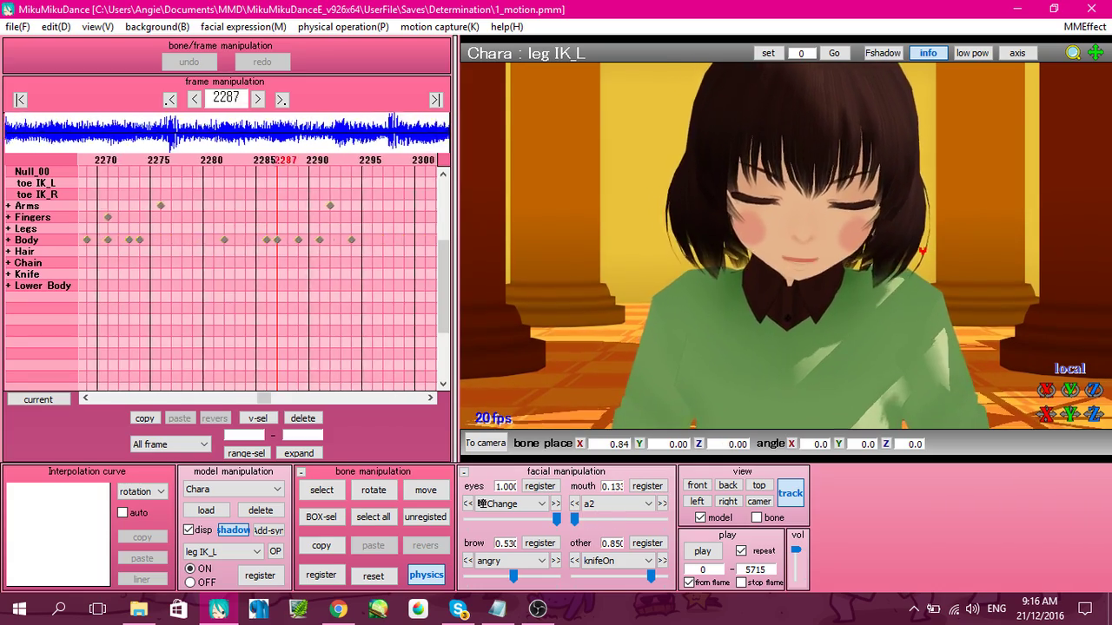
pyautogui.press('Left')
pyautogui.press('Left')
pyautogui.press('Left')
pyautogui.press('Left')
pyautogui.press('Left')
pyautogui.press('Left')
pyautogui.press('Left')
pyautogui.press('Left')
pyautogui.press('Left')
pyautogui.press('Left')
pyautogui.press('Left')
pyautogui.press('Left')
pyautogui.press('Left')
pyautogui.press('Left')
pyautogui.press('Left')
pyautogui.press('Left')
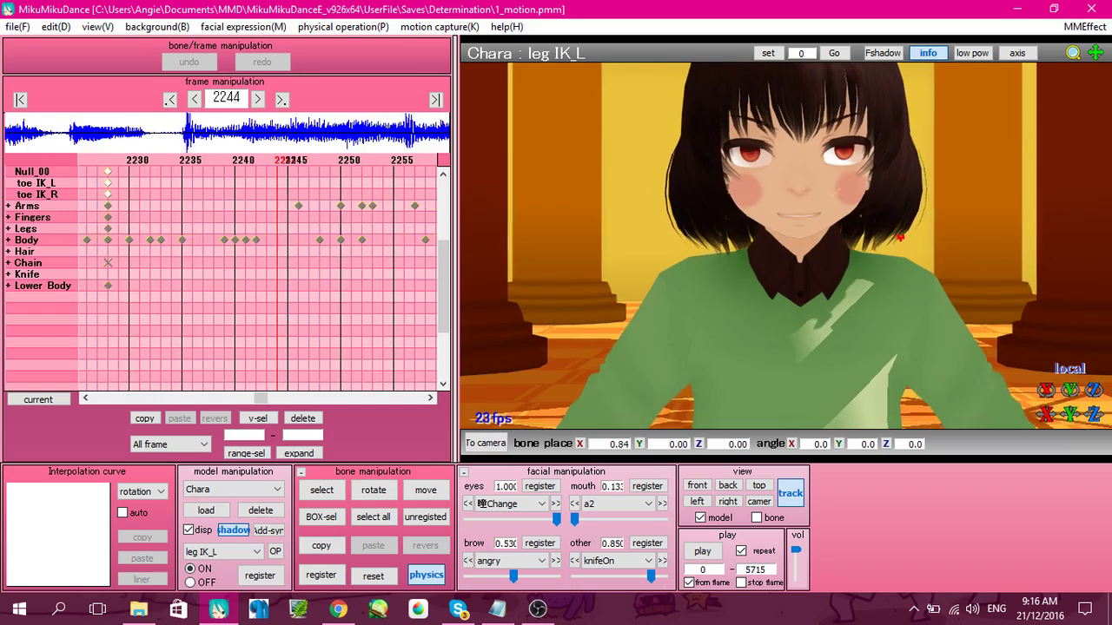
pyautogui.press('Right')
pyautogui.press('Right')
pyautogui.press('Right')
pyautogui.press('Right')
pyautogui.press('Right')
pyautogui.press('Right')
pyautogui.press('Right')
pyautogui.press('Right')
pyautogui.press('Right')
pyautogui.press('Right')
pyautogui.press('Right')
pyautogui.press('Right')
pyautogui.press('Right')
pyautogui.press('Right')
pyautogui.press('Right')
pyautogui.press('Right')
pyautogui.press('Right')
pyautogui.press('Right')
pyautogui.press('Right')
pyautogui.press('Right')
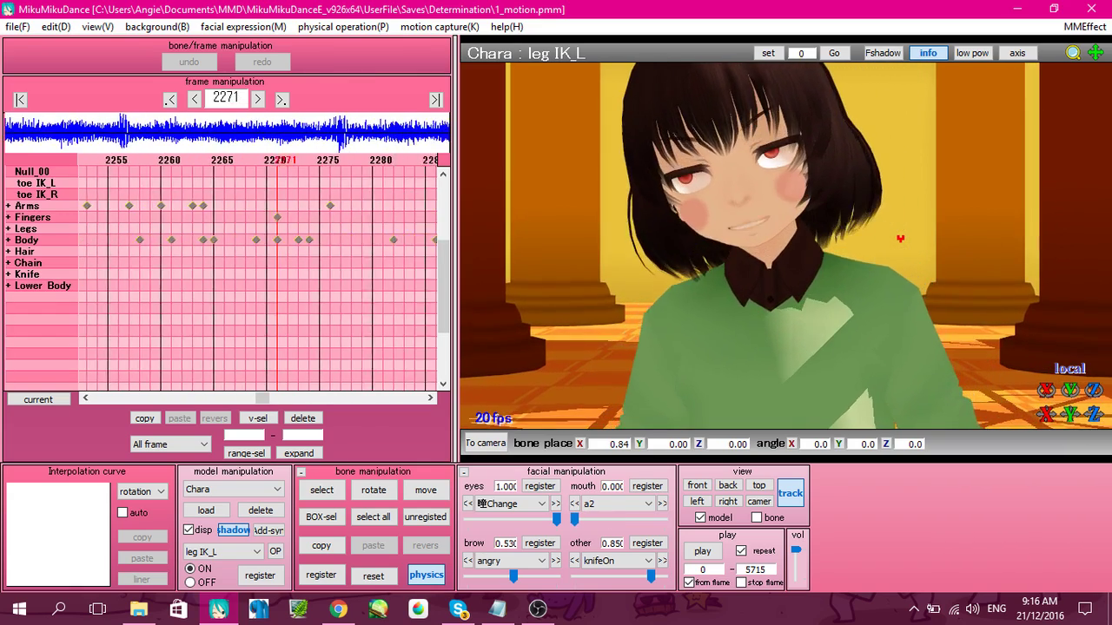
pyautogui.press('Right')
pyautogui.press('Right')
pyautogui.press('Right')
pyautogui.press('Right')
pyautogui.press('Right')
pyautogui.press('Right')
pyautogui.press('Right')
pyautogui.press('Right')
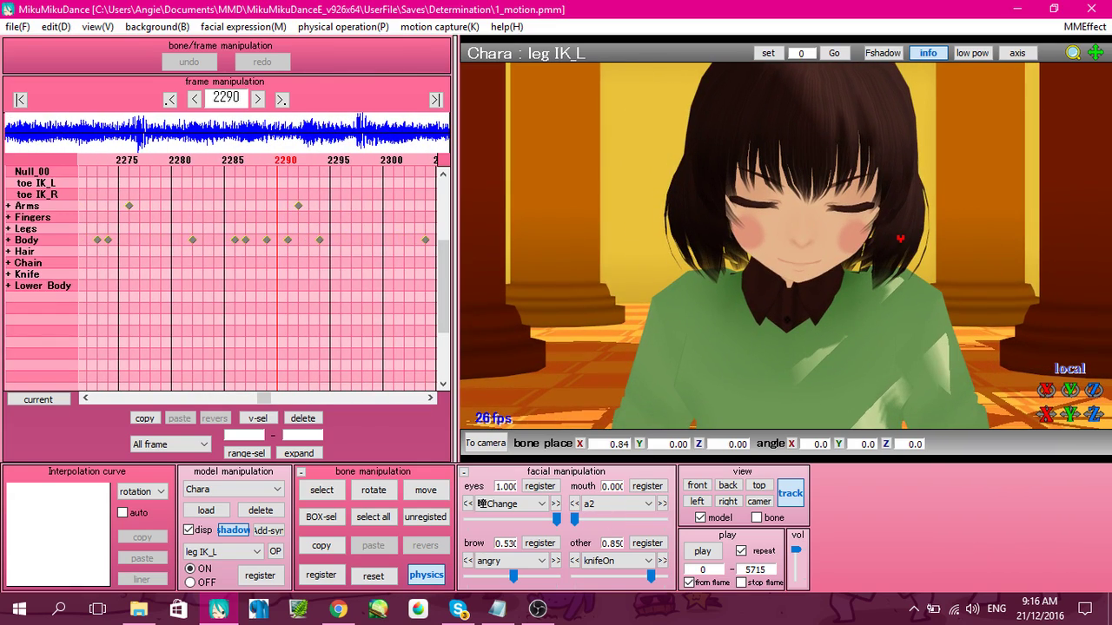
pyautogui.press('Right')
pyautogui.press('Right')
pyautogui.press('Right')
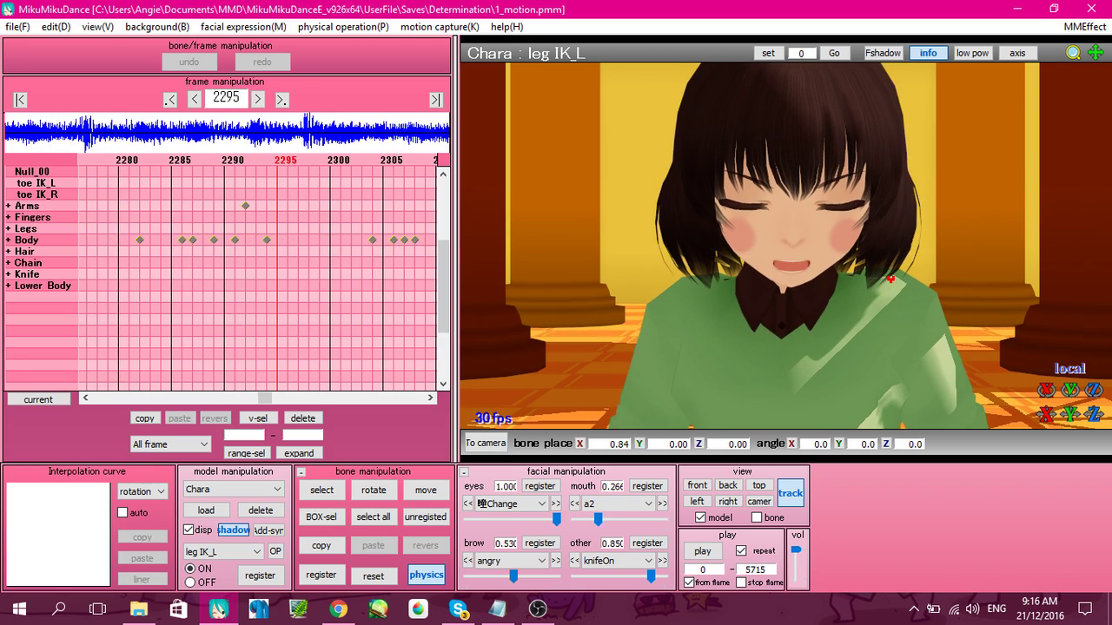
# Step: Examine how Chara's head, eyes and mouth change by stepping forward past frame 2295 and back to frame 2237
pyautogui.press('Right')
pyautogui.press('Right')
pyautogui.press('Right')
pyautogui.press('Right')
pyautogui.press('Right')
pyautogui.press('Right')
pyautogui.press('Right')
pyautogui.press('Right')
pyautogui.press('Right')
pyautogui.press('Right')
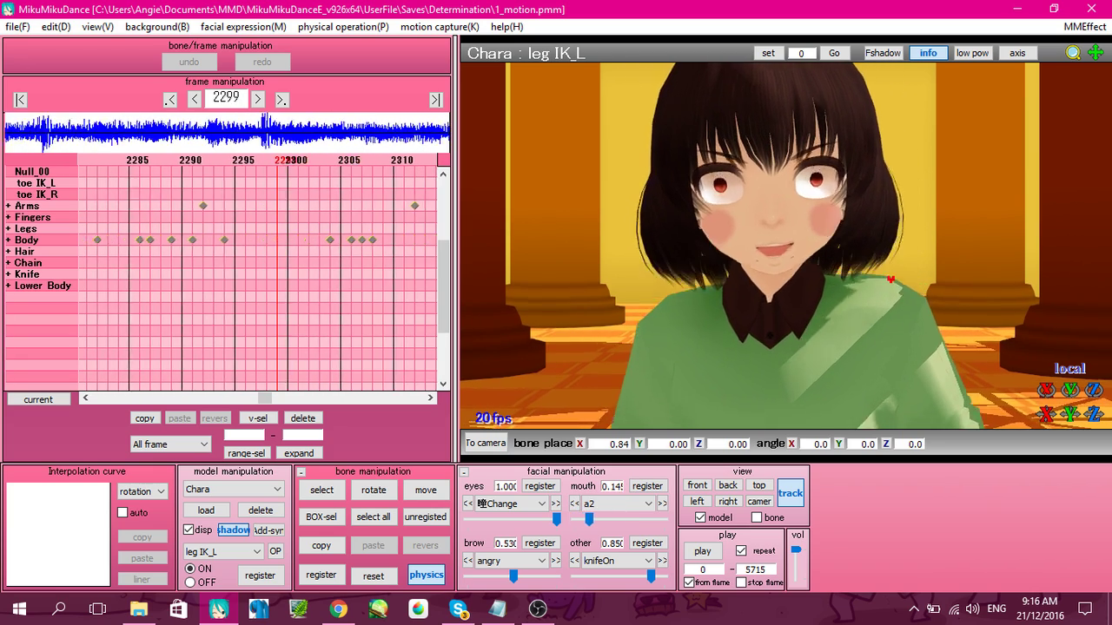
pyautogui.press('Left')
pyautogui.press('Left')
pyautogui.press('Left')
pyautogui.press('Left')
pyautogui.press('Left')
pyautogui.press('Left')
pyautogui.press('Left')
pyautogui.press('Left')
pyautogui.press('Left')
pyautogui.press('Left')
pyautogui.press('Left')
pyautogui.press('Left')
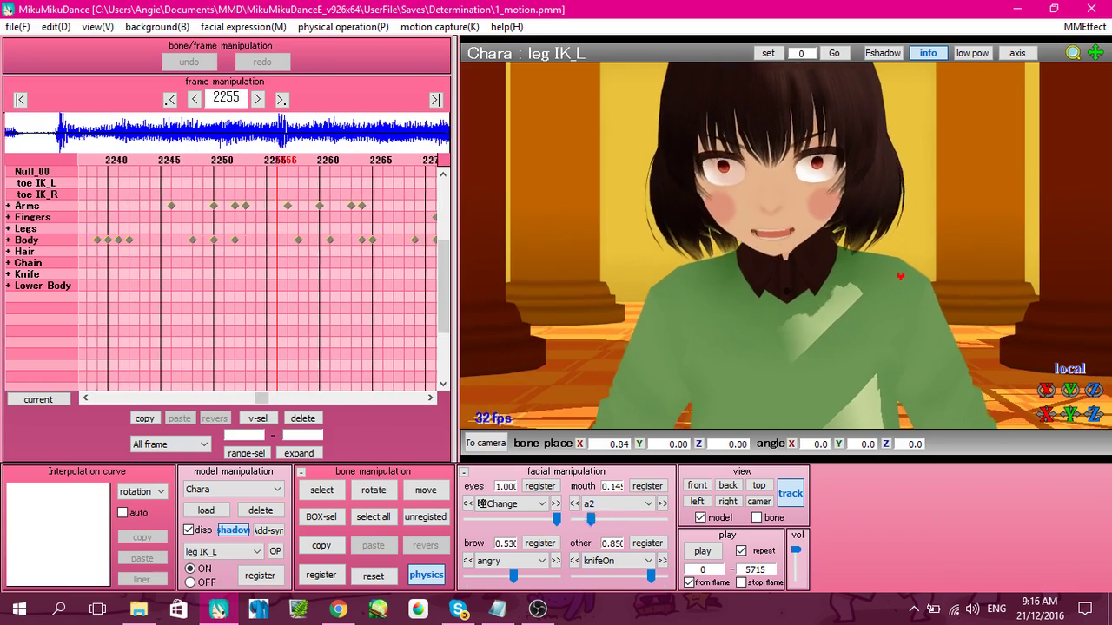
pyautogui.press('Left')
pyautogui.press('Left')
pyautogui.press('Left')
pyautogui.press('Left')
pyautogui.press('Left')
pyautogui.press('Left')
pyautogui.press('Left')
pyautogui.press('Left')
pyautogui.press('Left')
pyautogui.press('Left')
pyautogui.press('Left')
pyautogui.press('Left')
pyautogui.press('Left')
pyautogui.press('Left')
pyautogui.press('Left')
pyautogui.press('Left')
pyautogui.press('Left')
pyautogui.press('Left')
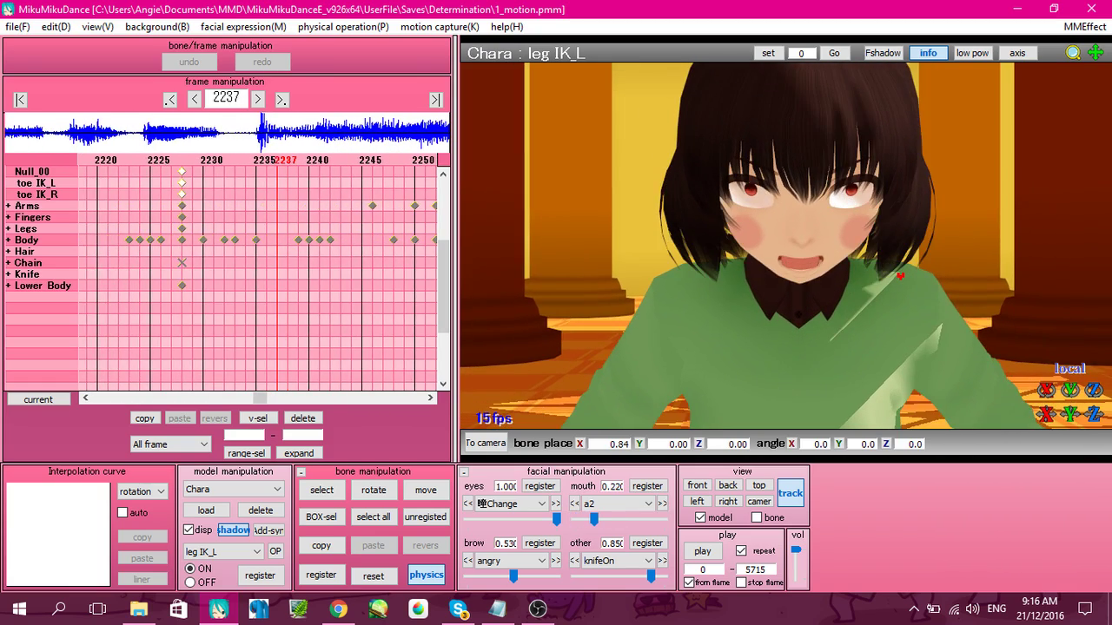
# Step: Play through Chara's head tilt and facial changes frame by frame from frame 2237 to frame 2298
pyautogui.press('Right')
pyautogui.press('Right')
pyautogui.press('Right')
pyautogui.press('Right')
pyautogui.press('Right')
pyautogui.press('Right')
pyautogui.press('Right')
pyautogui.press('Right')
pyautogui.press('Right')
pyautogui.press('Right')
pyautogui.press('Right')
pyautogui.press('Right')
pyautogui.press('Right')
pyautogui.press('Right')
pyautogui.press('Right')
pyautogui.press('Right')
pyautogui.press('Right')
pyautogui.press('Right')
pyautogui.press('Right')
pyautogui.press('Right')
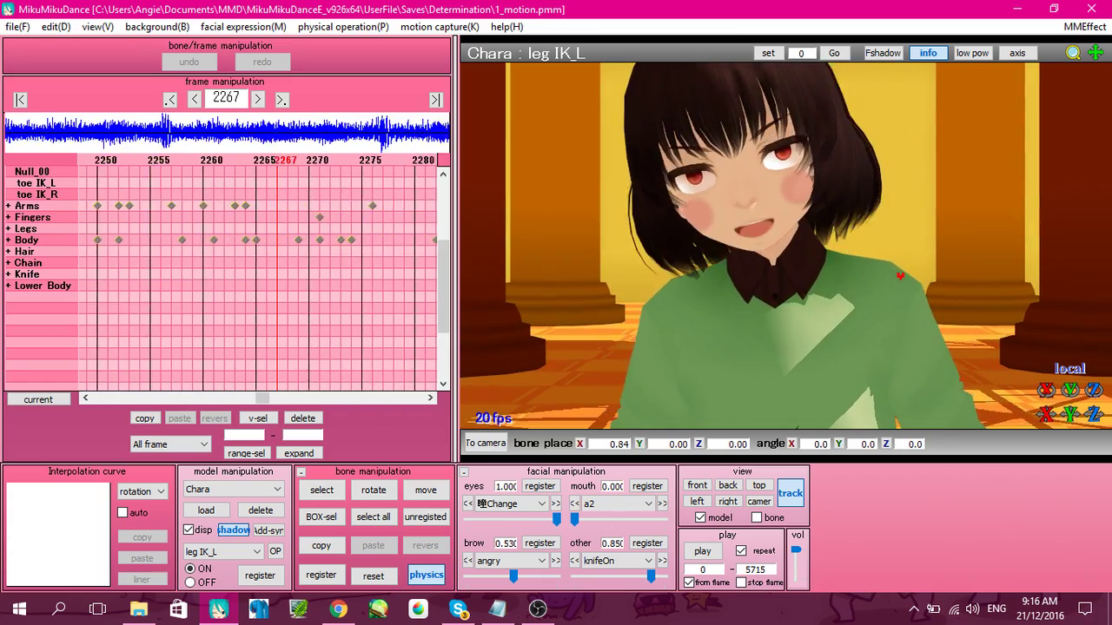
pyautogui.press('Right')
pyautogui.press('Right')
pyautogui.press('Right')
pyautogui.press('Right')
pyautogui.press('Right')
pyautogui.press('Right')
pyautogui.press('Right')
pyautogui.press('Right')
pyautogui.press('Right')
pyautogui.press('Right')
pyautogui.press('Right')
pyautogui.press('Right')
pyautogui.press('Right')
pyautogui.press('Right')
pyautogui.press('Right')
pyautogui.press('Right')
pyautogui.press('Right')
pyautogui.press('Right')
pyautogui.press('Right')
pyautogui.press('Right')
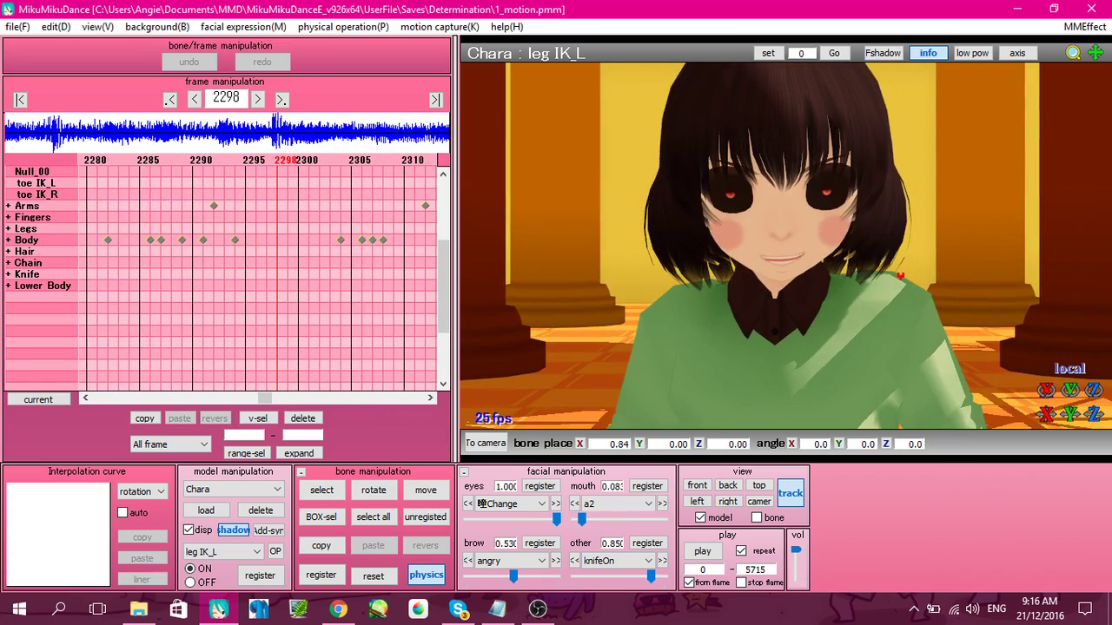
# Step: Continue forward from frame 2298 to frame 2376 to examine the skeleton character's head motion and facial expressions
pyautogui.press('Right')
pyautogui.press('Right')
pyautogui.press('Right')
pyautogui.press('Right')
pyautogui.press('Right')
pyautogui.press('Right')
pyautogui.press('Right')
pyautogui.press('Right')
pyautogui.press('Right')
pyautogui.press('Right')
pyautogui.press('Right')
pyautogui.press('Right')
pyautogui.press('Right')
pyautogui.press('Right')
pyautogui.press('Right')
pyautogui.press('Right')
pyautogui.press('Right')
pyautogui.press('Right')
pyautogui.press('Right')
pyautogui.press('Right')
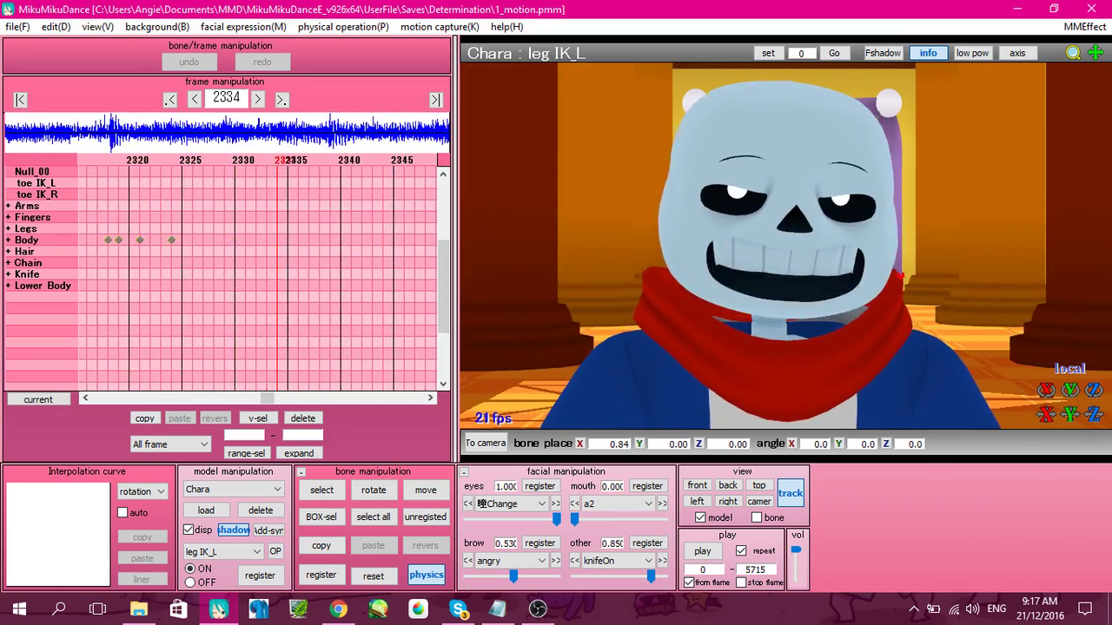
pyautogui.press('Right')
pyautogui.press('Right')
pyautogui.press('Right')
pyautogui.press('Right')
pyautogui.press('Right')
pyautogui.press('Right')
pyautogui.press('Right')
pyautogui.press('Right')
pyautogui.press('Right')
pyautogui.press('Right')
pyautogui.press('Right')
pyautogui.press('Right')
pyautogui.press('Right')
pyautogui.press('Right')
pyautogui.press('Right')
pyautogui.press('Right')
pyautogui.press('Right')
pyautogui.press('Right')
pyautogui.press('Right')
pyautogui.press('Right')
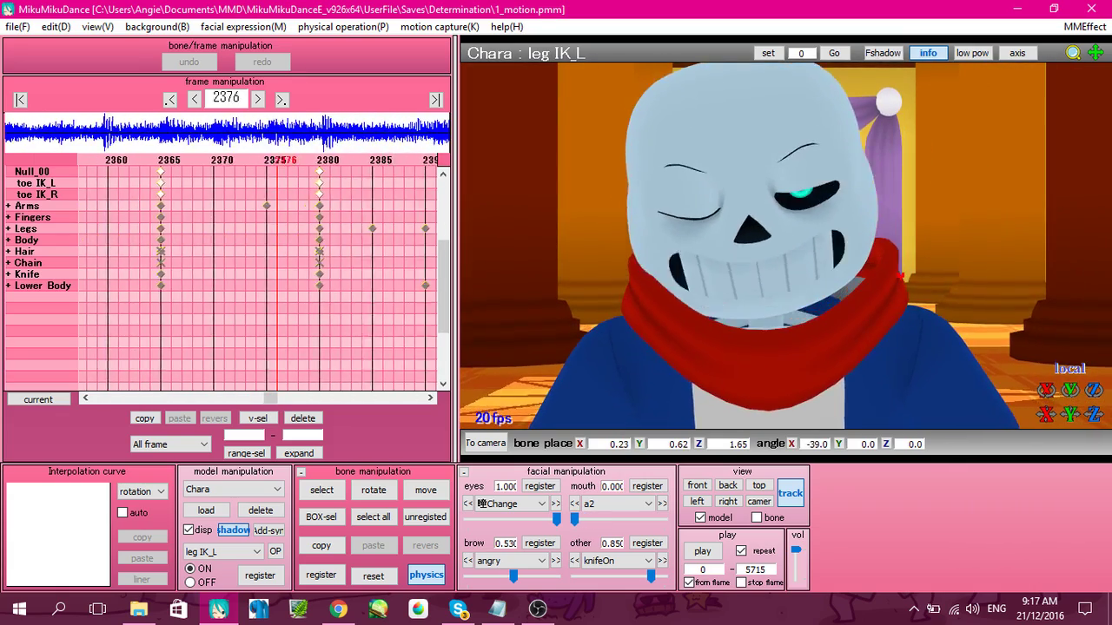
# Step: Step back through the skeleton character's motion to frame 2346, examining the eyes, mouth and head tilt
pyautogui.press('Left')
pyautogui.press('Left')
pyautogui.press('Left')
pyautogui.press('Left')
pyautogui.press('Left')
pyautogui.press('Left')
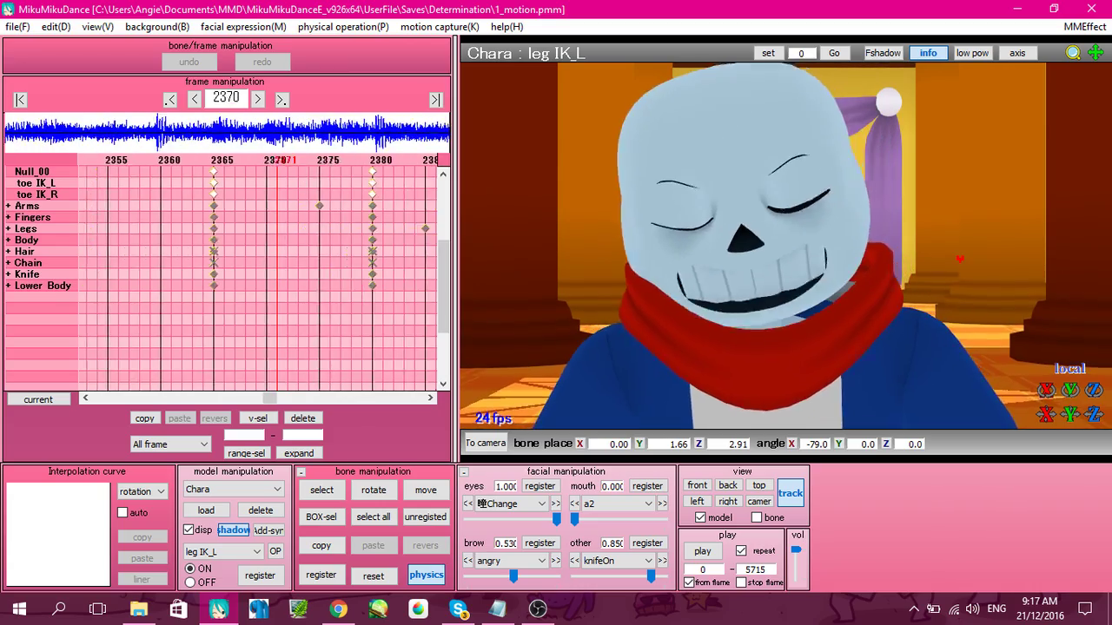
pyautogui.press('Left')
pyautogui.press('Left')
pyautogui.press('Left')
pyautogui.press('Left')
pyautogui.press('Left')
pyautogui.press('Left')
pyautogui.press('Left')
pyautogui.press('Left')
pyautogui.press('Left')
pyautogui.press('Left')
pyautogui.press('Left')
pyautogui.press('Left')
pyautogui.press('Left')
pyautogui.press('Left')
pyautogui.press('Left')
pyautogui.press('Left')
pyautogui.press('Left')
pyautogui.press('Left')
pyautogui.press('Left')
pyautogui.press('Left')
# Step: Switch to Notepad and highlight the first checklist tip, "reference that binch + storyboard"
pyautogui.click(529, 609)
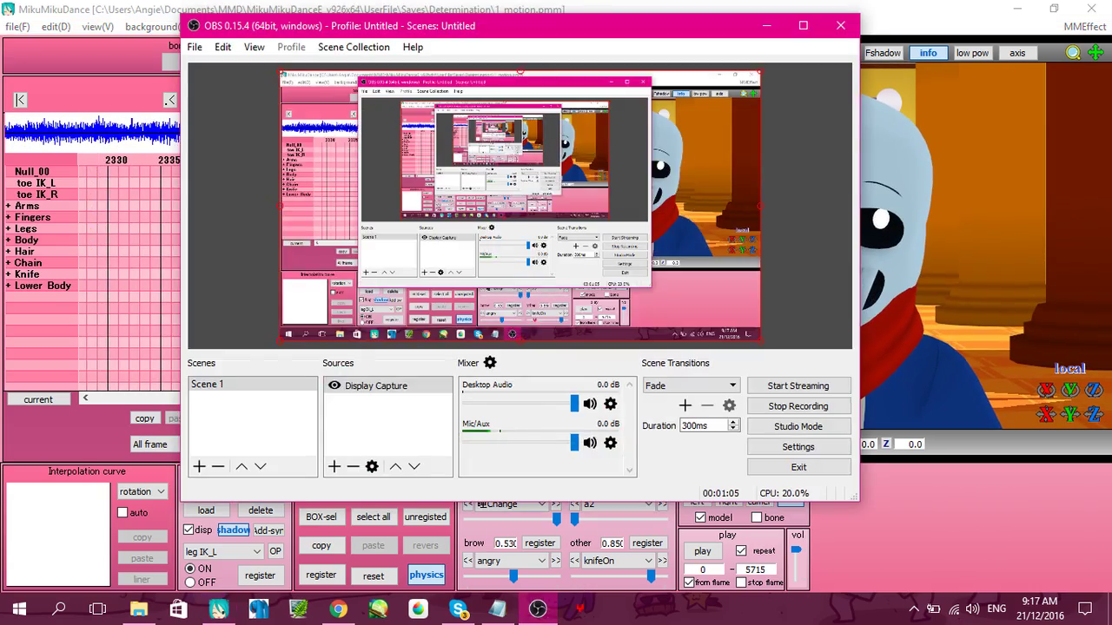
pyautogui.click(529, 610)
pyautogui.click(497, 610)
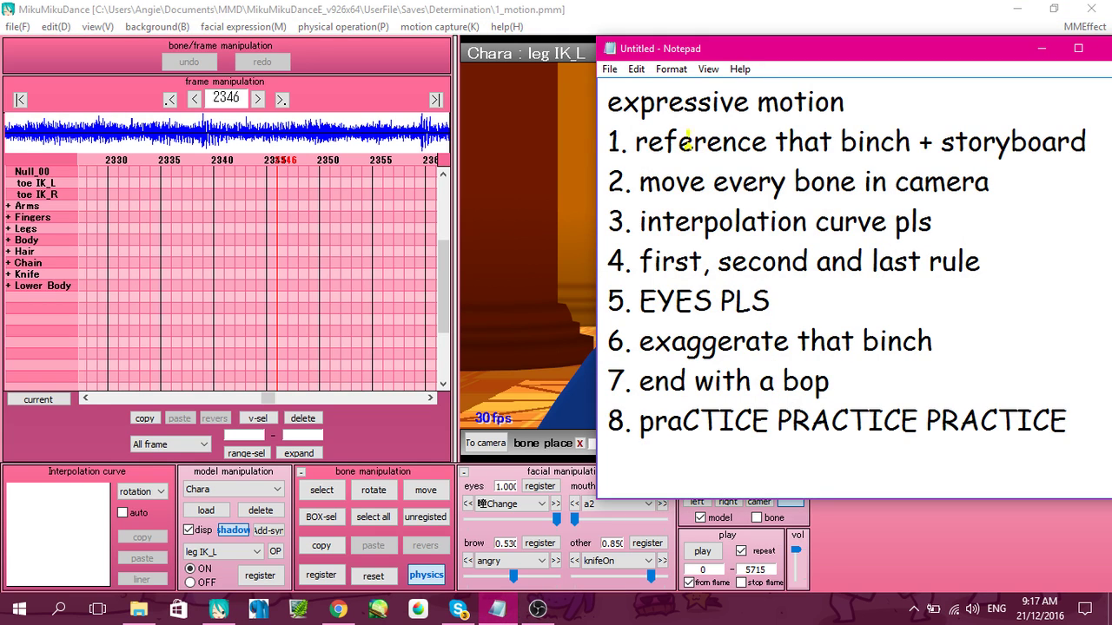
pyautogui.moveTo(627, 144); pyautogui.dragTo(1084, 148)
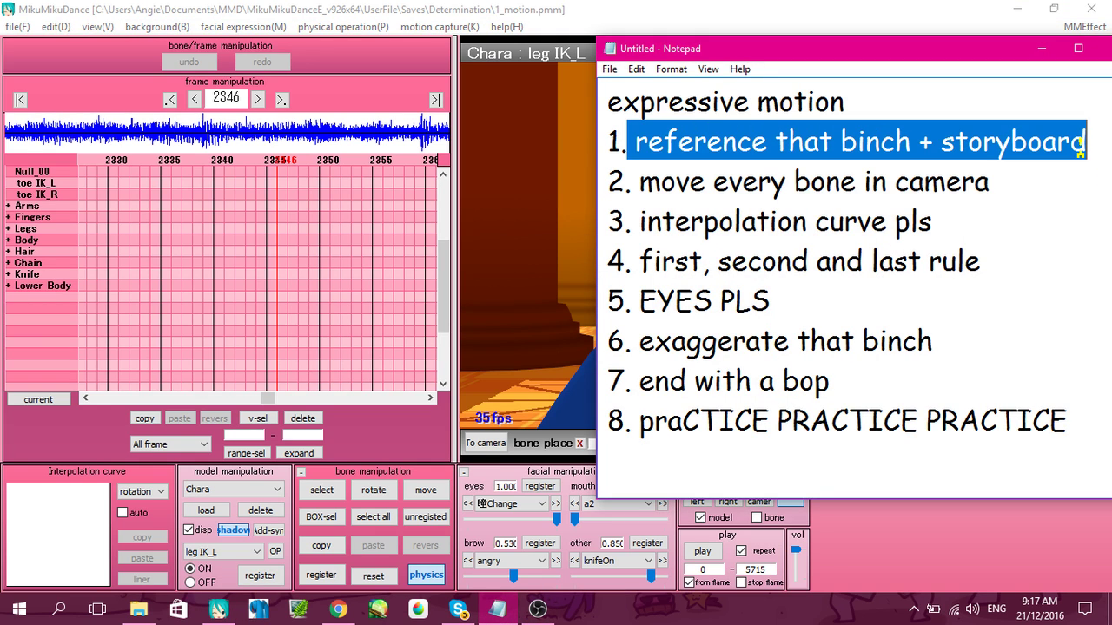
# Step: Highlight the "reference that binch + storyboard" tip in the checklist once more
pyautogui.click(947, 181)
pyautogui.moveTo(641, 138); pyautogui.dragTo(1086, 139)
pyautogui.click(1041, 136)
# Step: Switch back to MikuMikuDance and step backward to frame 2285 to examine Chara's head movement and eye changes
pyautogui.click(647, 12)
pyautogui.press('Left')
pyautogui.press('Left')
pyautogui.press('Left')
pyautogui.press('Left')
pyautogui.press('Left')
pyautogui.press('Left')
pyautogui.press('Left')
pyautogui.press('Left')
pyautogui.press('Left')
pyautogui.press('Left')
pyautogui.press('Left')
pyautogui.press('Left')
pyautogui.press('Left')
pyautogui.press('Left')
pyautogui.press('Left')
pyautogui.press('Left')
pyautogui.press('Left')
pyautogui.press('Left')
pyautogui.press('Left')
pyautogui.press('Left')
pyautogui.press('Left')
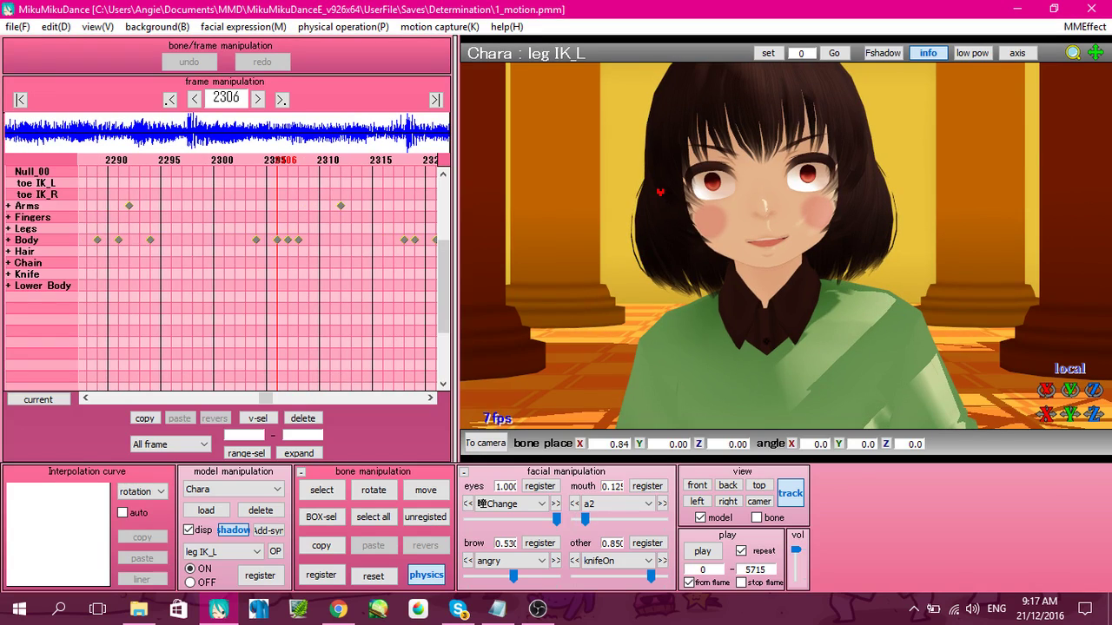
pyautogui.press('Left')
pyautogui.press('Left')
pyautogui.press('Left')
pyautogui.press('Left')
pyautogui.press('Left')
pyautogui.press('Left')
pyautogui.press('Left')
pyautogui.press('Left')
pyautogui.press('Left')
pyautogui.press('Left')
pyautogui.press('Left')
pyautogui.press('Left')
pyautogui.press('Left')
pyautogui.press('Left')
pyautogui.press('Left')
pyautogui.press('Left')
pyautogui.press('Left')
pyautogui.press('Left')
pyautogui.press('Left')
pyautogui.press('Left')
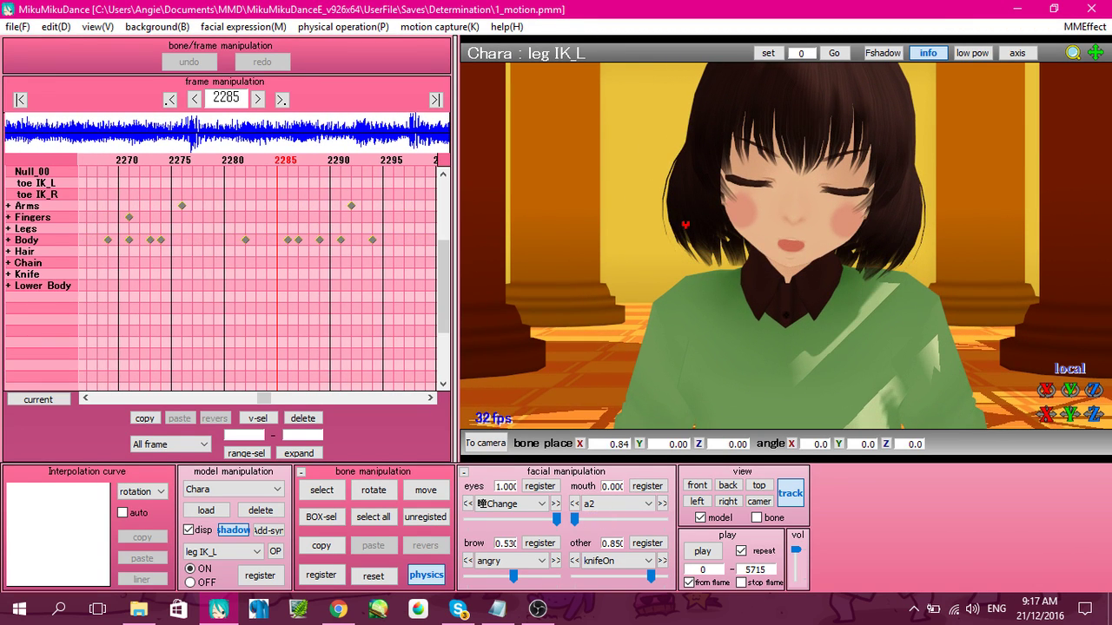
# Step: Continue backward from frame 2285 to frame 2240, examining Chara's head tilt, gaze and mouth shapes
pyautogui.press('Left')
pyautogui.press('Left')
pyautogui.press('Left')
pyautogui.press('Left')
pyautogui.press('Left')
pyautogui.press('Left')
pyautogui.press('Left')
pyautogui.press('Left')
pyautogui.press('Left')
pyautogui.press('Left')
pyautogui.press('Left')
pyautogui.press('Left')
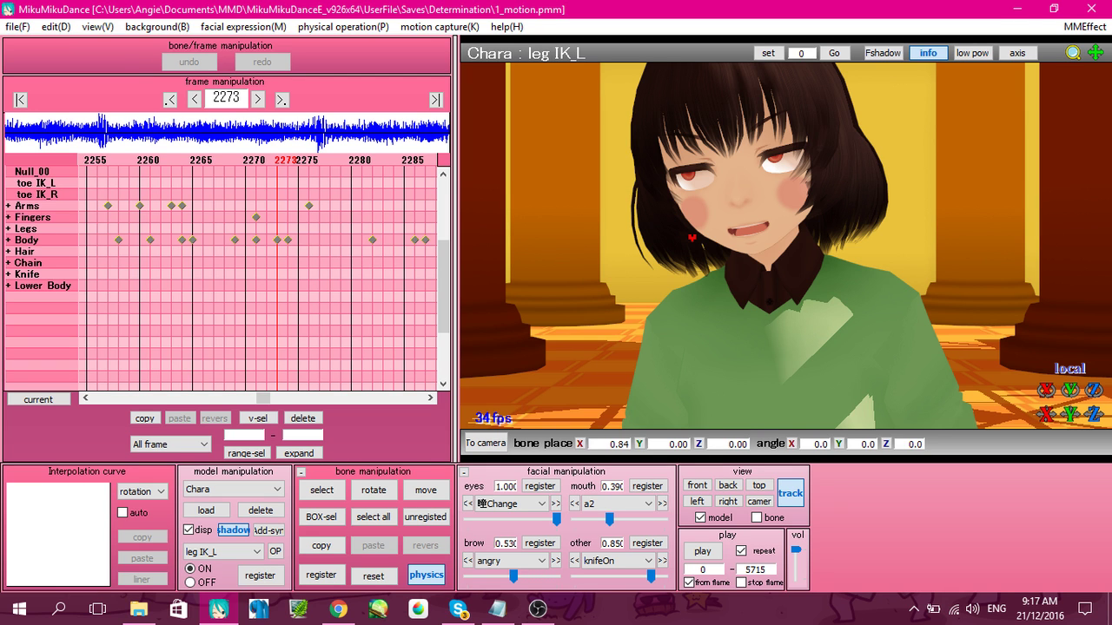
pyautogui.press('Left')
pyautogui.press('Left')
pyautogui.press('Left')
pyautogui.press('Left')
pyautogui.press('Left')
pyautogui.press('Left')
pyautogui.press('Left')
pyautogui.press('Left')
pyautogui.press('Left')
pyautogui.press('Left')
pyautogui.press('Left')
pyautogui.press('Left')
pyautogui.press('Left')
pyautogui.press('Left')
pyautogui.press('Left')
pyautogui.press('Left')
pyautogui.press('Left')
pyautogui.press('Left')
pyautogui.press('Left')
pyautogui.press('Left')
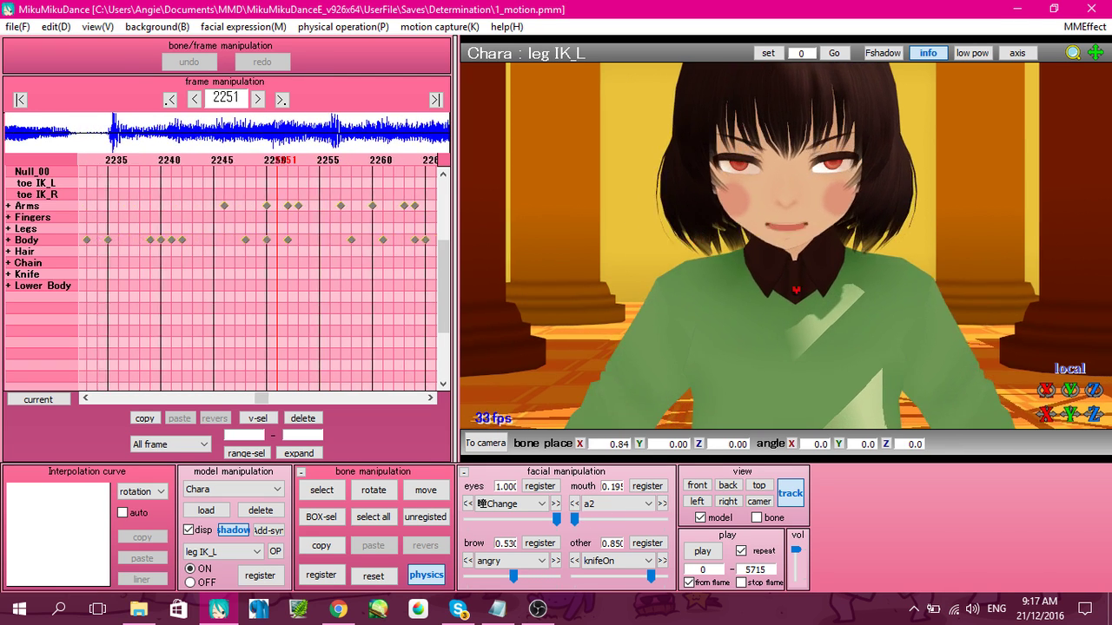
pyautogui.press('Left')
pyautogui.press('Left')
pyautogui.press('Left')
pyautogui.press('Left')
pyautogui.press('Left')
pyautogui.press('Left')
pyautogui.press('Left')
pyautogui.press('Left')
pyautogui.press('Left')
pyautogui.press('Left')
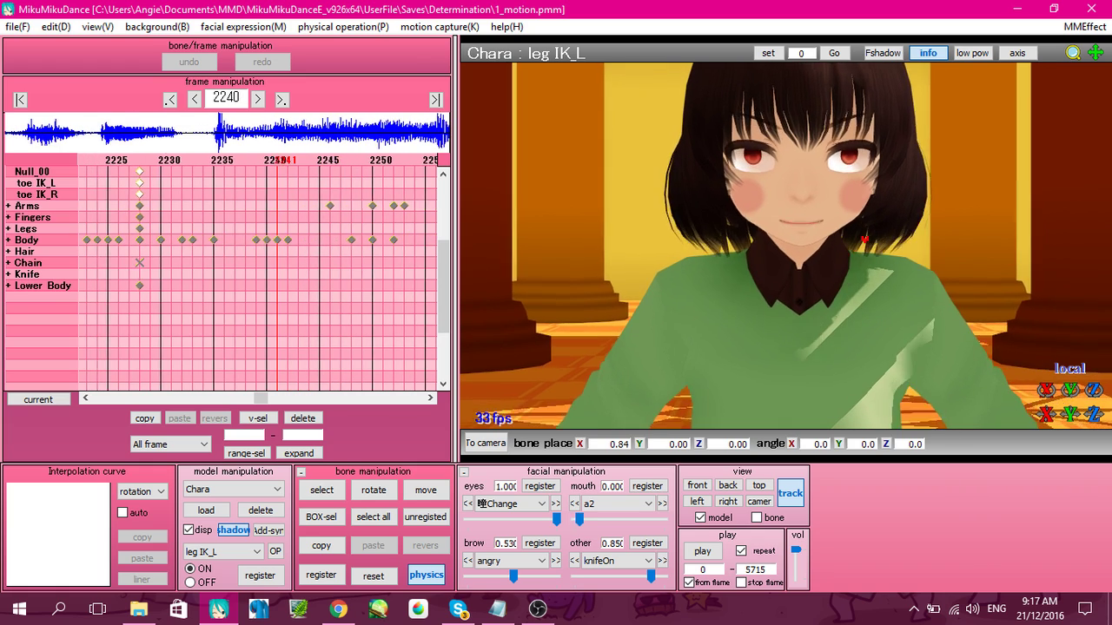
# Step: Step forward from frame 2240 through frame 2260 and beyond to review how Chara's head and expression move
pyautogui.press('Right')
pyautogui.press('Right')
pyautogui.press('Right')
pyautogui.press('Right')
pyautogui.press('Right')
pyautogui.press('Right')
pyautogui.press('Right')
pyautogui.press('Right')
pyautogui.press('Right')
pyautogui.press('Right')
pyautogui.press('Right')
pyautogui.press('Right')
pyautogui.press('Right')
pyautogui.press('Right')
pyautogui.press('Right')
pyautogui.press('Right')
pyautogui.press('Right')
pyautogui.press('Right')
pyautogui.press('Right')
pyautogui.press('Right')
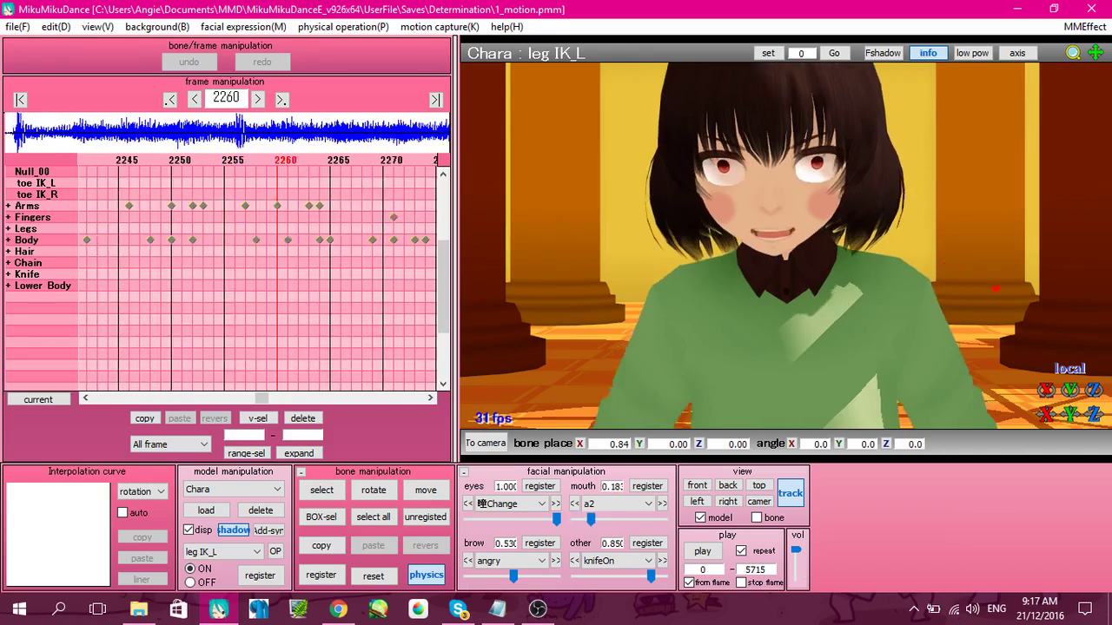
pyautogui.press('Right')
pyautogui.press('Right')
pyautogui.press('Right')
pyautogui.press('Right')
pyautogui.press('Right')
pyautogui.press('Right')
pyautogui.press('Right')
pyautogui.press('Right')
pyautogui.press('Right')
pyautogui.press('Right')
pyautogui.press('Right')
pyautogui.press('Right')
pyautogui.press('Right')
pyautogui.press('Right')
pyautogui.press('Right')
pyautogui.press('Right')
pyautogui.press('Right')
# Step: Step back to frame 2244 to review Chara's head tilt and facial expression in reverse
pyautogui.press('Left')
pyautogui.press('Left')
pyautogui.press('Left')
pyautogui.press('Left')
pyautogui.press('Left')
pyautogui.press('Left')
pyautogui.press('Left')
pyautogui.press('Left')
pyautogui.press('Left')
pyautogui.press('Left')
pyautogui.press('Left')
pyautogui.press('Left')
pyautogui.press('Left')
pyautogui.press('Left')
pyautogui.press('Left')
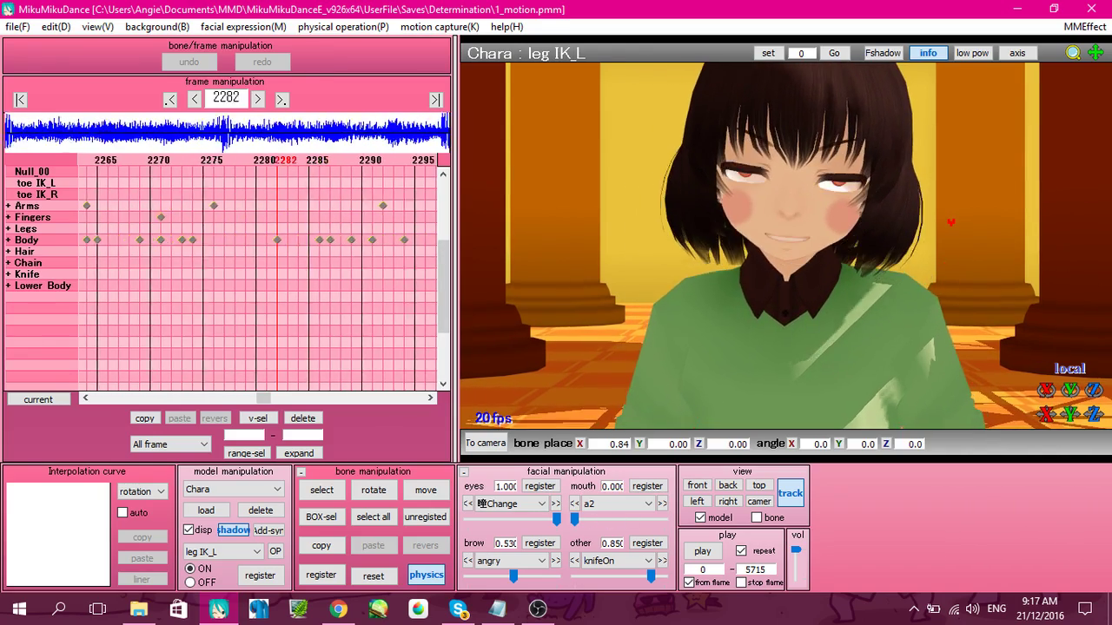
pyautogui.press('Left')
pyautogui.press('Left')
pyautogui.press('Left')
pyautogui.press('Left')
pyautogui.press('Left')
pyautogui.press('Left')
pyautogui.press('Left')
pyautogui.press('Left')
pyautogui.press('Left')
pyautogui.press('Left')
pyautogui.press('Left')
pyautogui.press('Left')
pyautogui.press('Left')
pyautogui.press('Left')
pyautogui.press('Left')
pyautogui.press('Left')
pyautogui.press('Left')
pyautogui.press('Left')
pyautogui.press('Left')
pyautogui.press('Left')
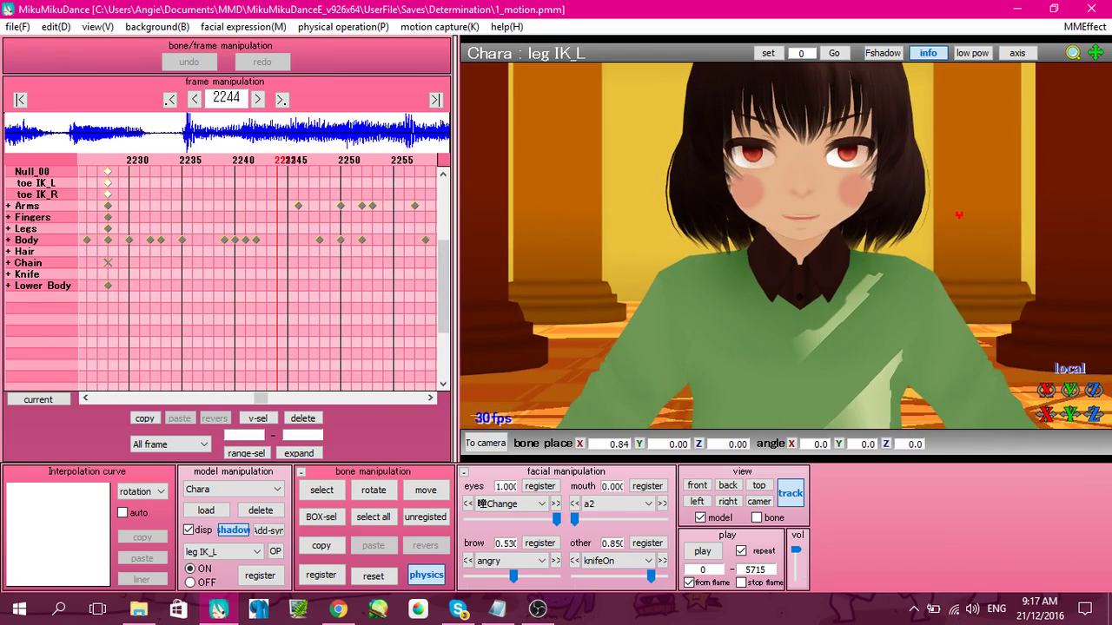
# Step: Step back from frame 2244 to frame 2242 to examine the small changes in Chara's mouth and gaze
pyautogui.press('Left')
pyautogui.press('Left')
pyautogui.press('Left')
pyautogui.press('Left')
pyautogui.press('Left')
pyautogui.press('Left')
pyautogui.press('Left')
pyautogui.press('Left')
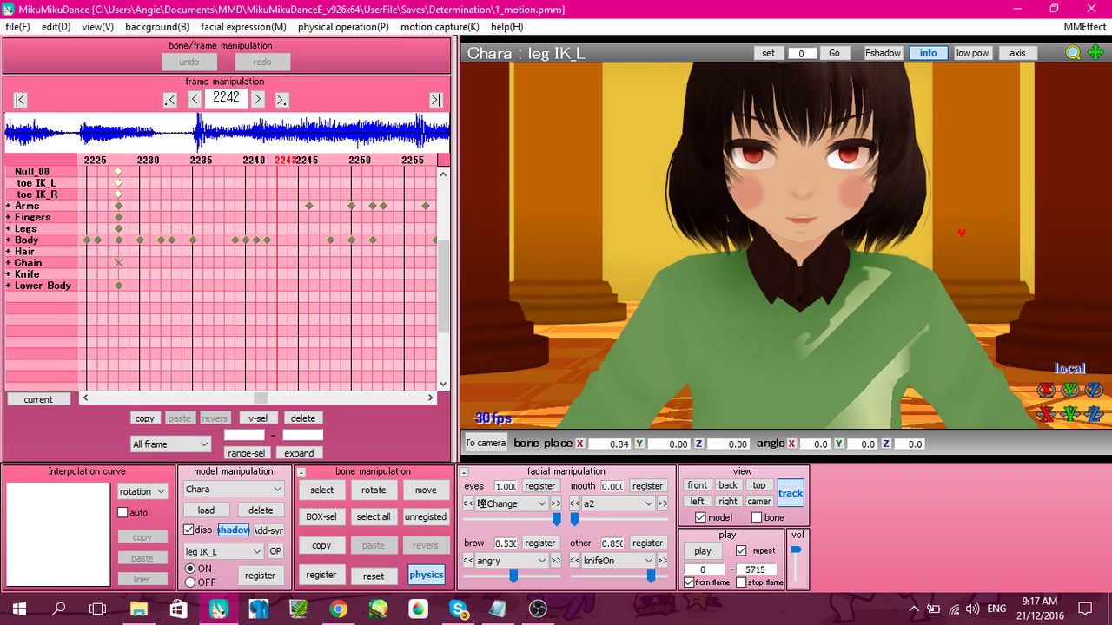
# Step: Step forward from frame 2242 to frame 2254 to review Chara's head tilt, narrowing eyes and mouth movement
pyautogui.press('Right')
pyautogui.press('Right')
pyautogui.press('Right')
pyautogui.press('Right')
pyautogui.press('Right')
pyautogui.press('Right')
pyautogui.press('Right')
pyautogui.press('Right')
pyautogui.press('Right')
pyautogui.press('Right')
pyautogui.press('Right')
pyautogui.press('Right')
pyautogui.press('Right')
pyautogui.press('Right')
pyautogui.press('Right')
pyautogui.press('Right')
pyautogui.press('Right')
pyautogui.press('Right')
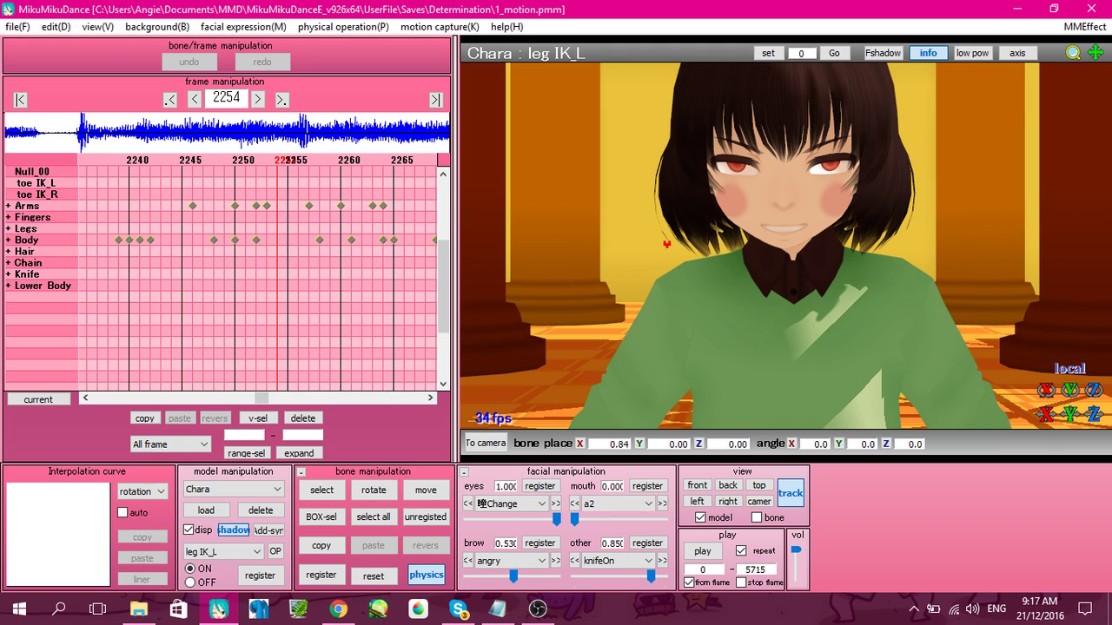
# Step: Step backward from frame 2254 to frame 2237 to examine how Chara's head lowers and mouth opens in reverse
pyautogui.press('Left')
pyautogui.press('Left')
pyautogui.press('Left')
pyautogui.press('Left')
pyautogui.press('Left')
pyautogui.press('Left')
pyautogui.press('Left')
pyautogui.press('Left')
pyautogui.press('Left')
pyautogui.press('Left')
pyautogui.press('Left')
pyautogui.press('Left')
pyautogui.press('Left')
pyautogui.press('Left')
pyautogui.press('Left')
pyautogui.press('Left')
pyautogui.press('Left')
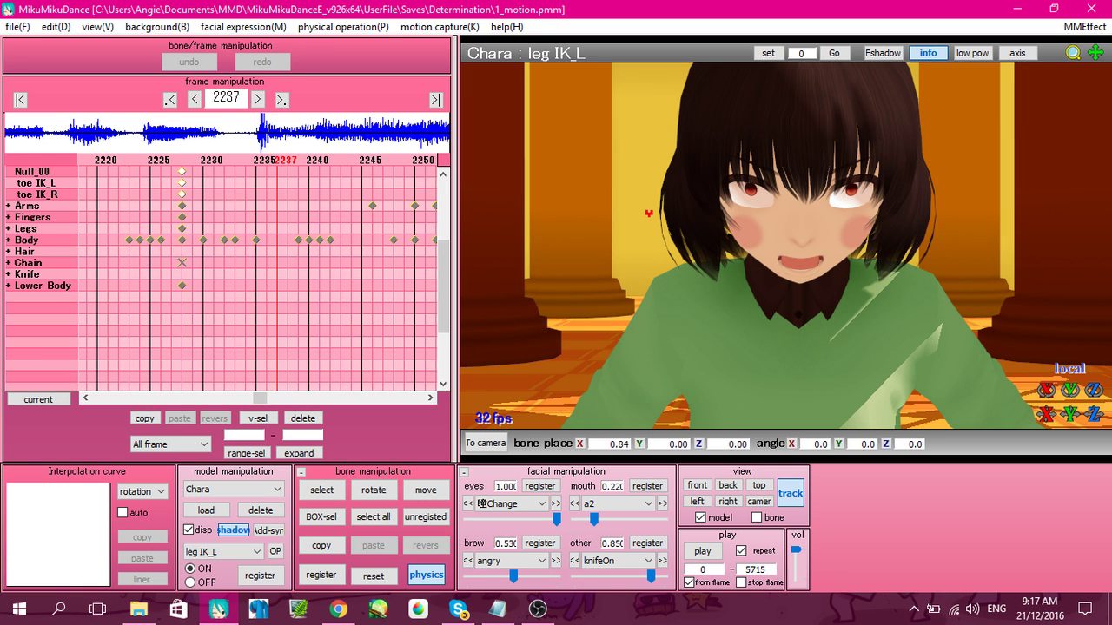
# Step: Continue back to frame 2234 to inspect Chara's lowered head pose and mouth shape at the start of the close-up
pyautogui.press('Right')
pyautogui.press('Right')
pyautogui.press('Left')
pyautogui.press('Left')
pyautogui.press('Left')
pyautogui.press('Left')
pyautogui.press('Left')
pyautogui.press('Left')
pyautogui.press('Left')
pyautogui.press('Left')
pyautogui.press('Left')
pyautogui.press('Left')
pyautogui.press('Left')
pyautogui.press('Left')
pyautogui.press('Left')
pyautogui.press('Left')
pyautogui.press('Left')
pyautogui.press('Left')
pyautogui.press('Left')
pyautogui.press('Left')
pyautogui.press('Left')
pyautogui.press('Left')
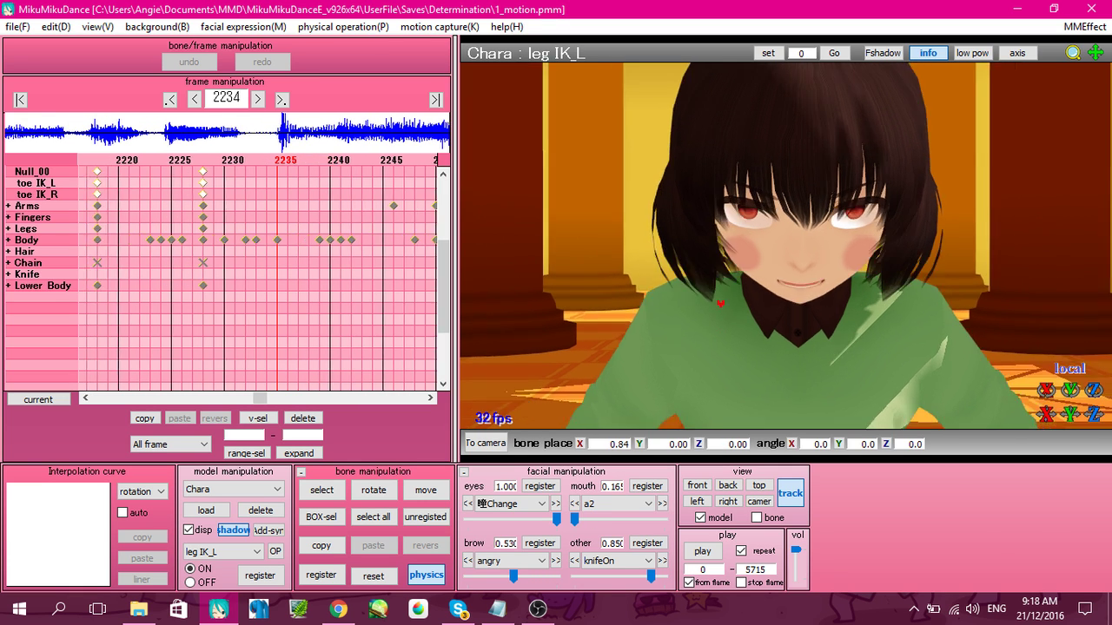
# Step: Step through the frames around 2233 to review the start of Chara's close-up shot
pyautogui.press('Right')
pyautogui.press('Right')
pyautogui.press('Right')
pyautogui.press('Right')
pyautogui.press('Right')
pyautogui.press('Right')
pyautogui.press('Right')
pyautogui.press('Right')
pyautogui.press('Right')
pyautogui.press('Right')
pyautogui.press('Right')
pyautogui.press('Right')
pyautogui.press('Right')
pyautogui.press('Right')
pyautogui.press('Right')
pyautogui.press('Right')
pyautogui.press('Right')
pyautogui.press('Right')
pyautogui.press('Right')
pyautogui.press('Right')
pyautogui.press('Right')
pyautogui.press('Right')
pyautogui.press('Right')
pyautogui.press('Right')
pyautogui.press('Right')
pyautogui.press('Right')
pyautogui.press('Right')
pyautogui.press('Right')
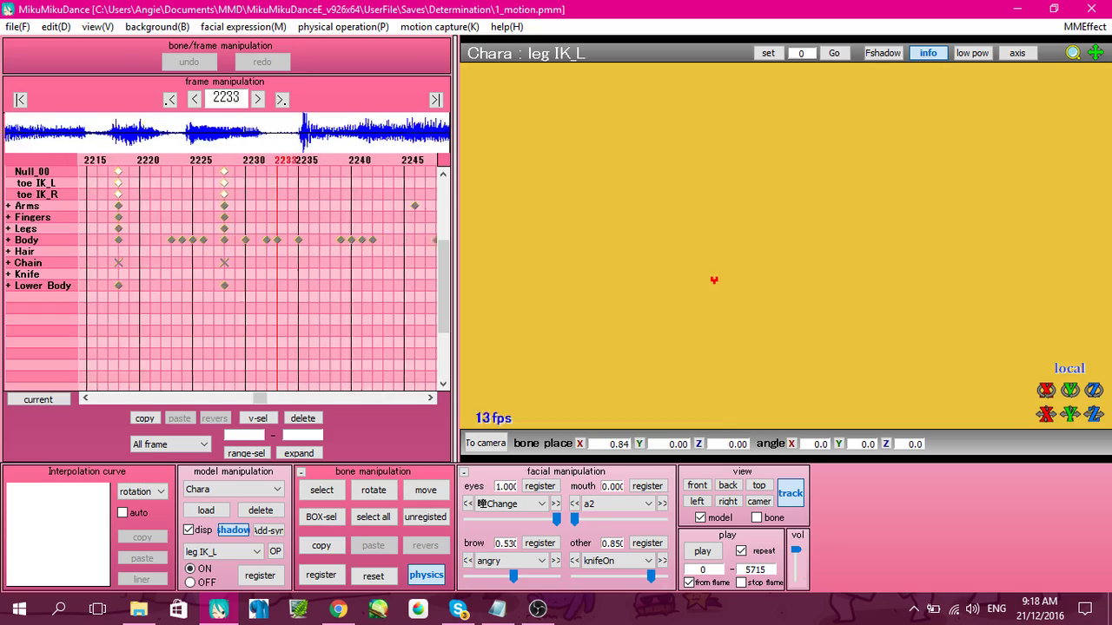
# Step: Advance from frame 2233 to frame 2275 to review Chara's head tilts, eye direction and mouth shapes in sequence
pyautogui.press('Right')
pyautogui.press('Right')
pyautogui.press('Right')
pyautogui.press('Right')
pyautogui.press('Right')
pyautogui.press('Right')
pyautogui.press('Right')
pyautogui.press('Right')
pyautogui.press('Right')
pyautogui.press('Right')
pyautogui.press('Right')
pyautogui.press('Right')
pyautogui.press('Right')
pyautogui.press('Right')
pyautogui.press('Right')
pyautogui.press('Right')
pyautogui.press('Right')
pyautogui.press('Right')
pyautogui.press('Right')
pyautogui.press('Right')
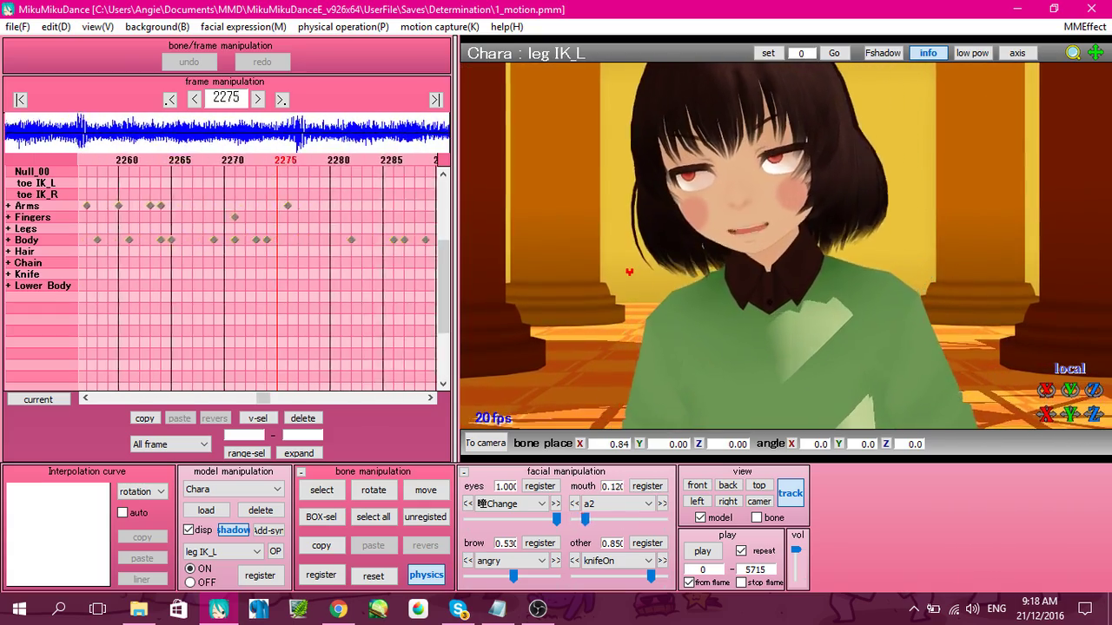
# Step: Continue forward from frame 2275 to frame 2316 to examine Chara's changing head angle and facial expression
pyautogui.press('Right')
pyautogui.press('Right')
pyautogui.press('Right')
pyautogui.press('Right')
pyautogui.press('Right')
pyautogui.press('Right')
pyautogui.press('Right')
pyautogui.press('Right')
pyautogui.press('Right')
pyautogui.press('Right')
pyautogui.press('Right')
pyautogui.press('Right')
pyautogui.press('Right')
pyautogui.press('Right')
pyautogui.press('Right')
pyautogui.press('Right')
pyautogui.press('Right')
pyautogui.press('Right')
pyautogui.press('Right')
pyautogui.press('Right')
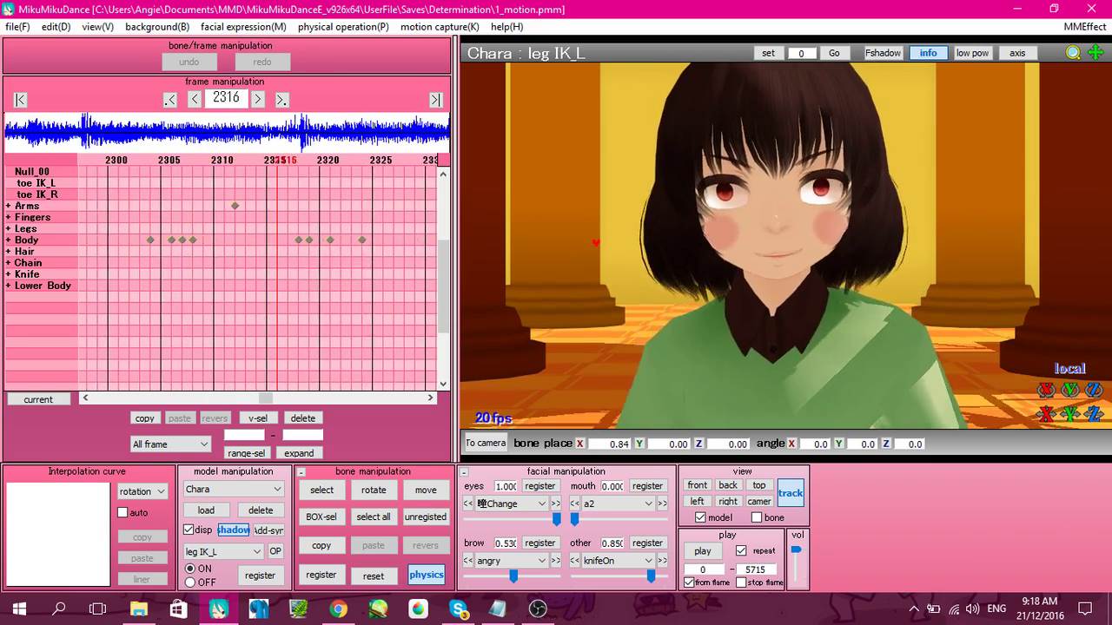
# Step: Advance from frame 2316 to frame 2361 to examine the skeleton character's head tilt and closed-eye expression
pyautogui.press('Right')
pyautogui.press('Right')
pyautogui.press('Right')
pyautogui.press('Right')
pyautogui.press('Right')
pyautogui.press('Right')
pyautogui.press('Right')
pyautogui.press('Right')
pyautogui.press('Right')
pyautogui.press('Right')
pyautogui.press('Right')
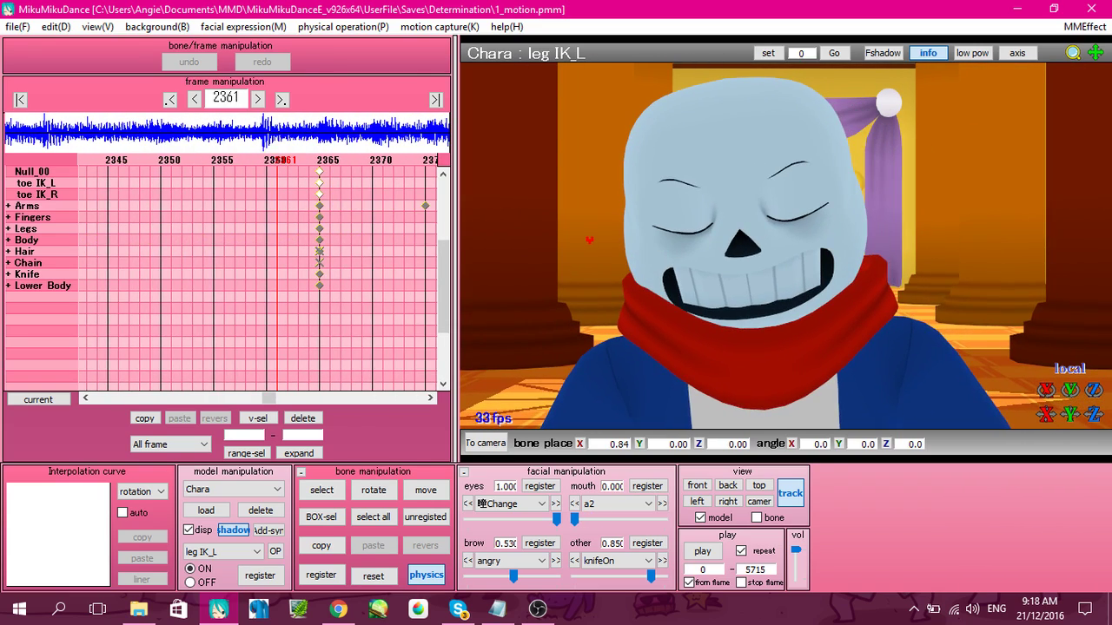
# Step: Step back from frame 2361 to frame 2352 to review the skeleton character's head movement and eyes in reverse
pyautogui.press('Left')
pyautogui.press('Left')
pyautogui.press('Left')
pyautogui.press('Left')
pyautogui.press('Left')
pyautogui.press('Left')
pyautogui.press('Left')
pyautogui.press('Left')
pyautogui.press('Left')
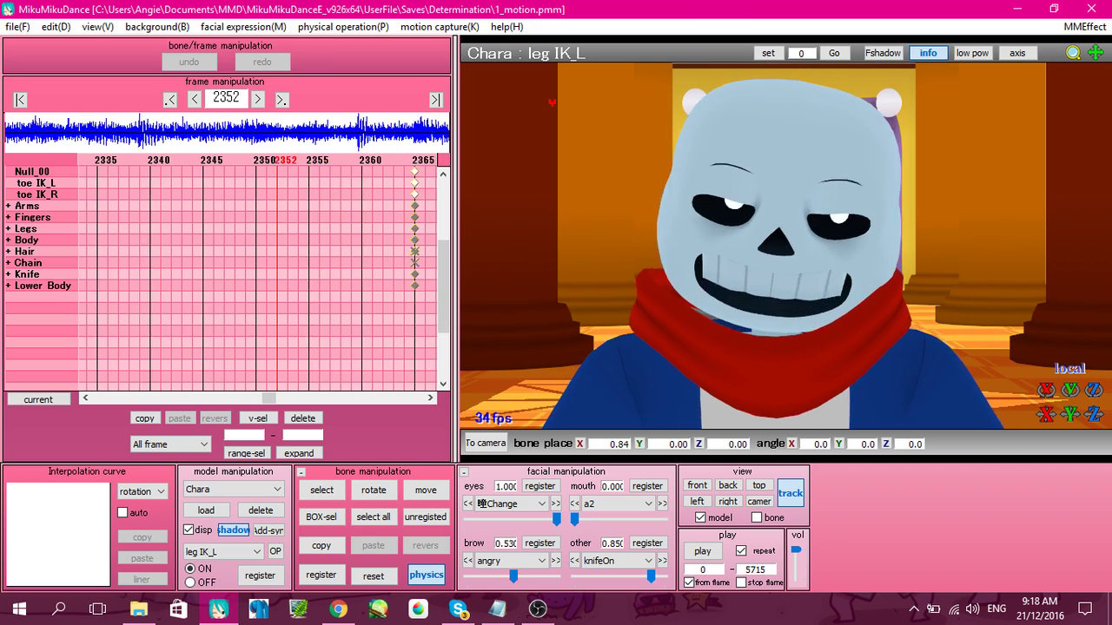
# Step: Step back from frame 2352 to frame 2313 to review the cut between the skeleton character and Chara's face
pyautogui.press('Left')
pyautogui.press('Left')
pyautogui.press('Left')
pyautogui.press('Left')
pyautogui.press('Left')
pyautogui.press('Left')
pyautogui.press('Left')
pyautogui.press('Left')
pyautogui.press('Left')
pyautogui.press('Left')
pyautogui.press('Left')
pyautogui.press('Left')
pyautogui.press('Left')
pyautogui.press('Left')
pyautogui.press('Left')
pyautogui.press('Left')
pyautogui.press('Left')
pyautogui.press('Left')
pyautogui.press('Left')
pyautogui.press('Left')
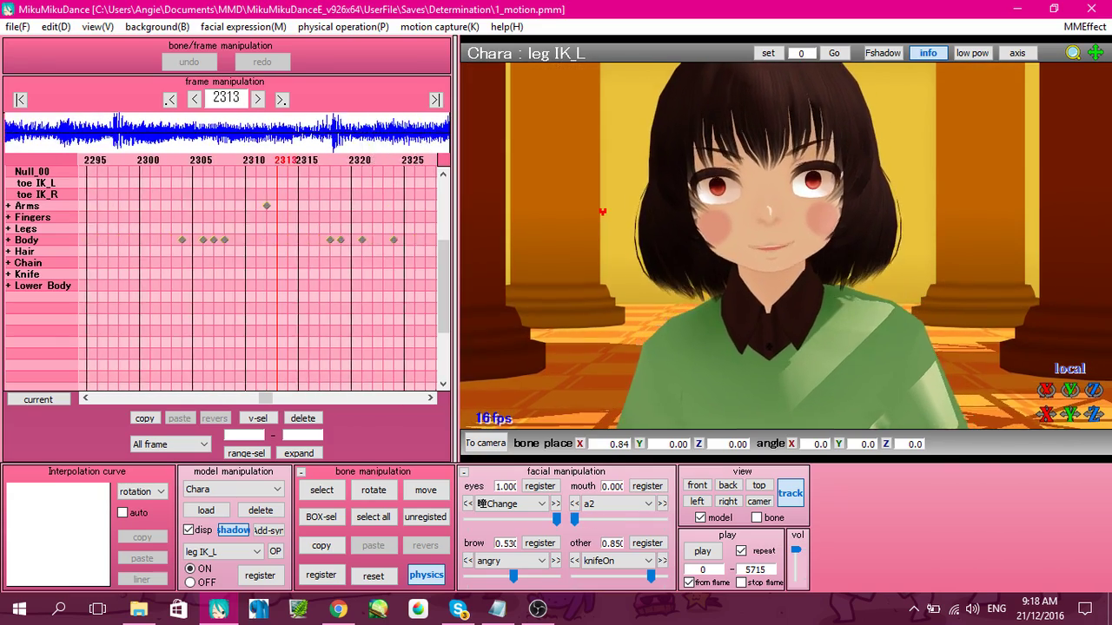
# Step: Advance from frame 2313 to frame 2356 to examine Chara's expression and the skeleton character's head tilt and eyelids
pyautogui.press('Right')
pyautogui.press('Right')
pyautogui.press('Right')
pyautogui.press('Right')
pyautogui.press('Right')
pyautogui.press('Right')
pyautogui.press('Right')
pyautogui.press('Right')
pyautogui.press('Right')
pyautogui.press('Right')
pyautogui.press('Right')
pyautogui.press('Right')
pyautogui.press('Right')
pyautogui.press('Right')
pyautogui.press('Right')
pyautogui.press('Right')
pyautogui.press('Right')
pyautogui.press('Right')
pyautogui.press('Right')
pyautogui.press('Right')
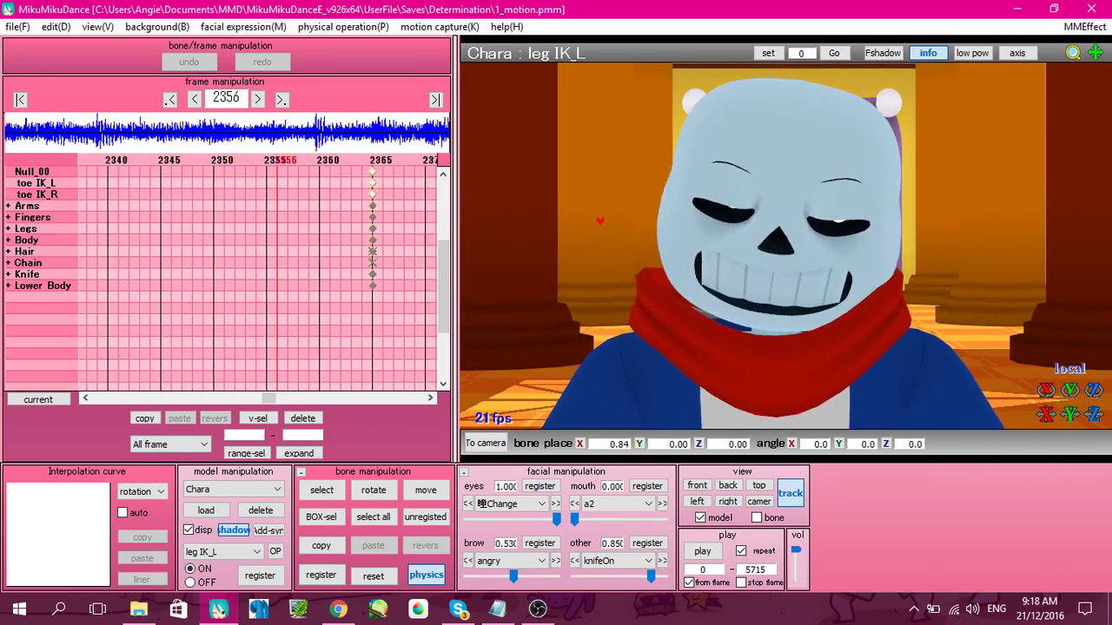
# Step: Continue forward from frame 2356 to frame 2398 to examine how the skeleton character's head and eyes move
pyautogui.press('Right')
pyautogui.press('Right')
pyautogui.press('Right')
pyautogui.press('Right')
pyautogui.press('Right')
pyautogui.press('Right')
pyautogui.press('Right')
pyautogui.press('Right')
pyautogui.press('Right')
pyautogui.press('Right')
pyautogui.press('Right')
pyautogui.press('Right')
pyautogui.press('Right')
pyautogui.press('Right')
pyautogui.press('Right')
pyautogui.press('Right')
pyautogui.press('Right')
pyautogui.press('Right')
pyautogui.press('Right')
pyautogui.press('Right')
pyautogui.press('Right')
pyautogui.press('Right')
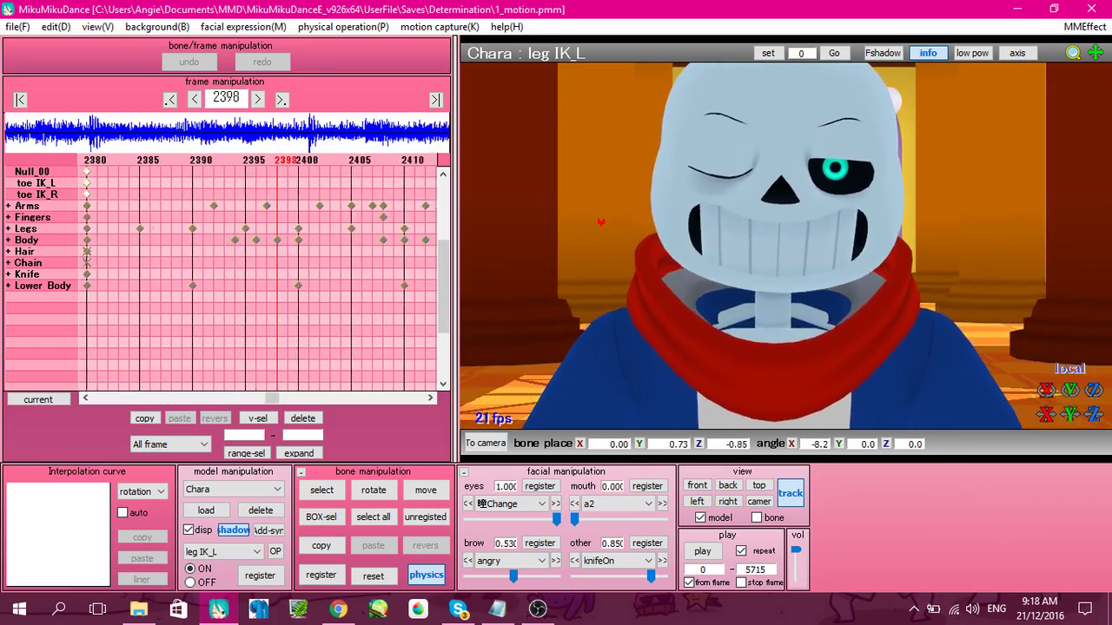
# Step: Advance from frame 2398 to frame 2438 to review Chara's walking motion, arm swing and body lean
pyautogui.press('Right')
pyautogui.press('Right')
pyautogui.press('Right')
pyautogui.press('Right')
pyautogui.press('Right')
pyautogui.press('Right')
pyautogui.press('Right')
pyautogui.press('Right')
pyautogui.press('Right')
pyautogui.press('Right')
pyautogui.press('Right')
pyautogui.press('Right')
pyautogui.press('Right')
pyautogui.press('Right')
pyautogui.press('Right')
pyautogui.press('Right')
pyautogui.press('Right')
pyautogui.press('Right')
pyautogui.press('Right')
pyautogui.press('Right')
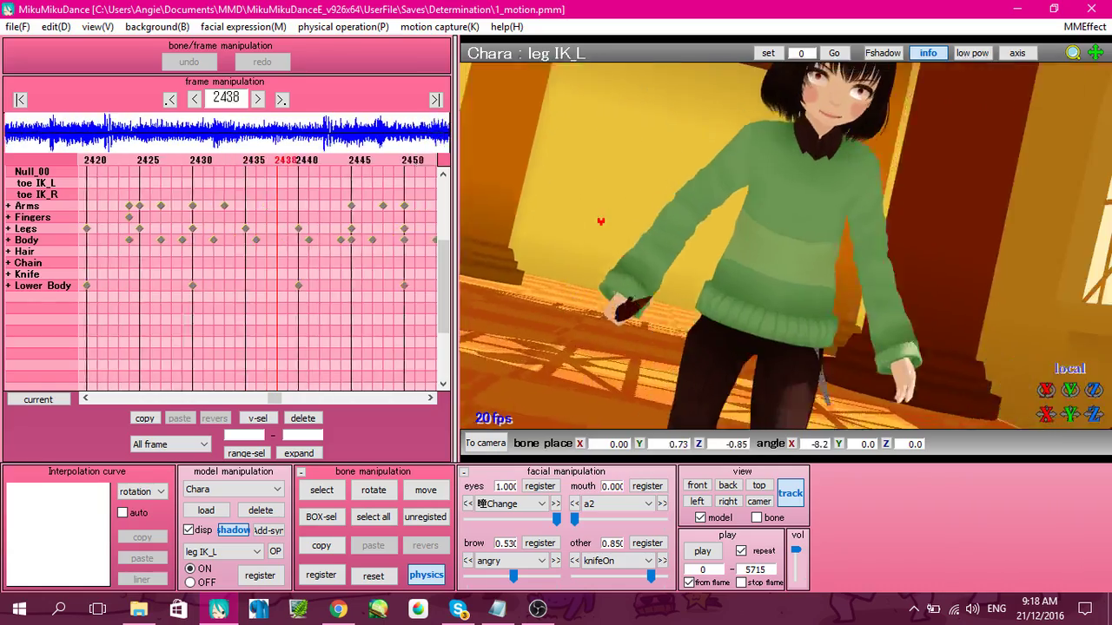
# Step: Scrub forward past frame 2438 and return to it to examine Chara's upper-body and head movement during the walk
pyautogui.press('Right')
pyautogui.press('Right')
pyautogui.press('Right')
pyautogui.press('Right')
pyautogui.press('Right')
pyautogui.press('Right')
pyautogui.press('Right')
pyautogui.press('Right')
pyautogui.press('Right')
pyautogui.press('Right')
pyautogui.press('Right')
pyautogui.press('Right')
pyautogui.press('Right')
pyautogui.press('Right')
pyautogui.press('Left')
pyautogui.press('Left')
pyautogui.press('Left')
pyautogui.press('Left')
pyautogui.press('Left')
pyautogui.press('Left')
pyautogui.press('Left')
pyautogui.press('Left')
pyautogui.press('Left')
pyautogui.press('Left')
pyautogui.press('Left')
pyautogui.press('Left')
pyautogui.press('Left')
pyautogui.press('Left')
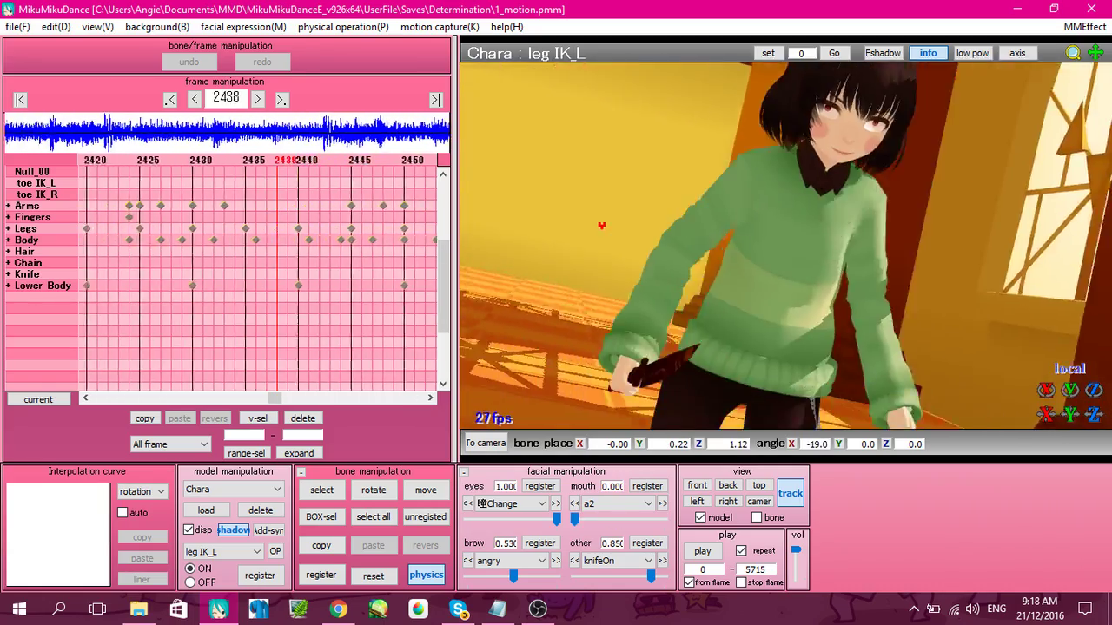
# Step: Step back from frame 2438 to frame 2408 to review Chara's full-body walk and knife hand in reverse
pyautogui.press('Left')
pyautogui.press('Left')
pyautogui.press('Left')
pyautogui.press('Left')
pyautogui.press('Left')
pyautogui.press('Left')
pyautogui.press('Left')
pyautogui.press('Left')
pyautogui.press('Left')
pyautogui.press('Left')
pyautogui.press('Left')
pyautogui.press('Left')
pyautogui.press('Left')
pyautogui.press('Left')
pyautogui.press('Left')
pyautogui.press('Left')
pyautogui.press('Left')
pyautogui.press('Left')
pyautogui.press('Left')
pyautogui.press('Left')
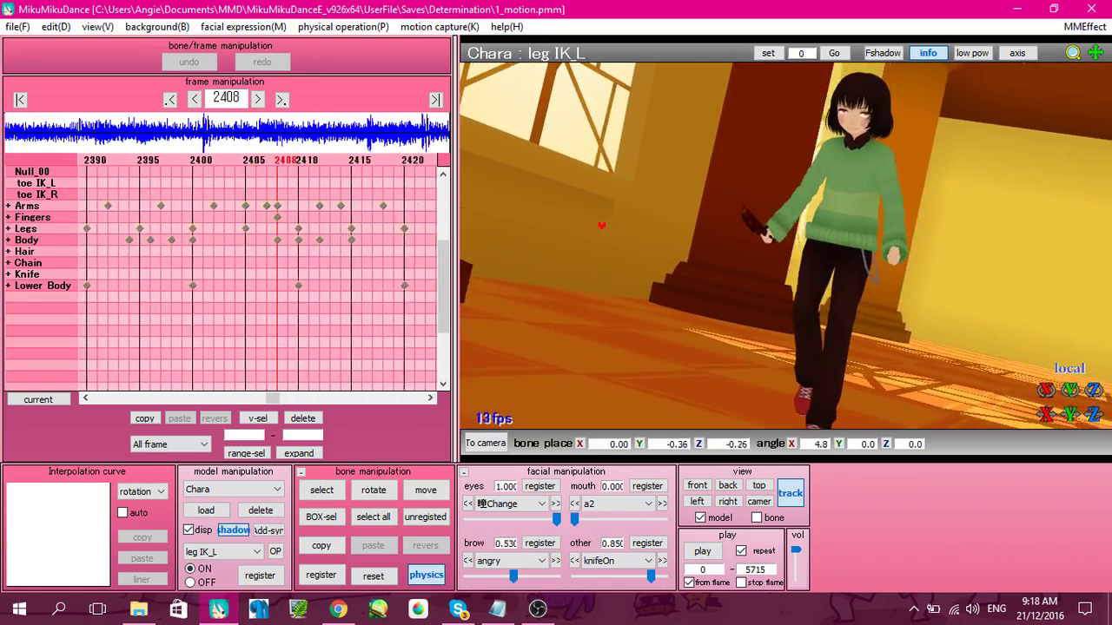
# Step: Play through frames 2408 to 2451 step by step to examine Chara's walk toward the camera and head tilt
pyautogui.press('Right')
pyautogui.press('Right')
pyautogui.press('Right')
pyautogui.press('Right')
pyautogui.press('Right')
pyautogui.press('Right')
pyautogui.press('Right')
pyautogui.press('Right')
pyautogui.press('Right')
pyautogui.press('Right')
pyautogui.press('Right')
pyautogui.press('Right')
pyautogui.press('Right')
pyautogui.press('Right')
pyautogui.press('Right')
pyautogui.press('Right')
pyautogui.press('Right')
pyautogui.press('Right')
pyautogui.press('Right')
pyautogui.press('Right')
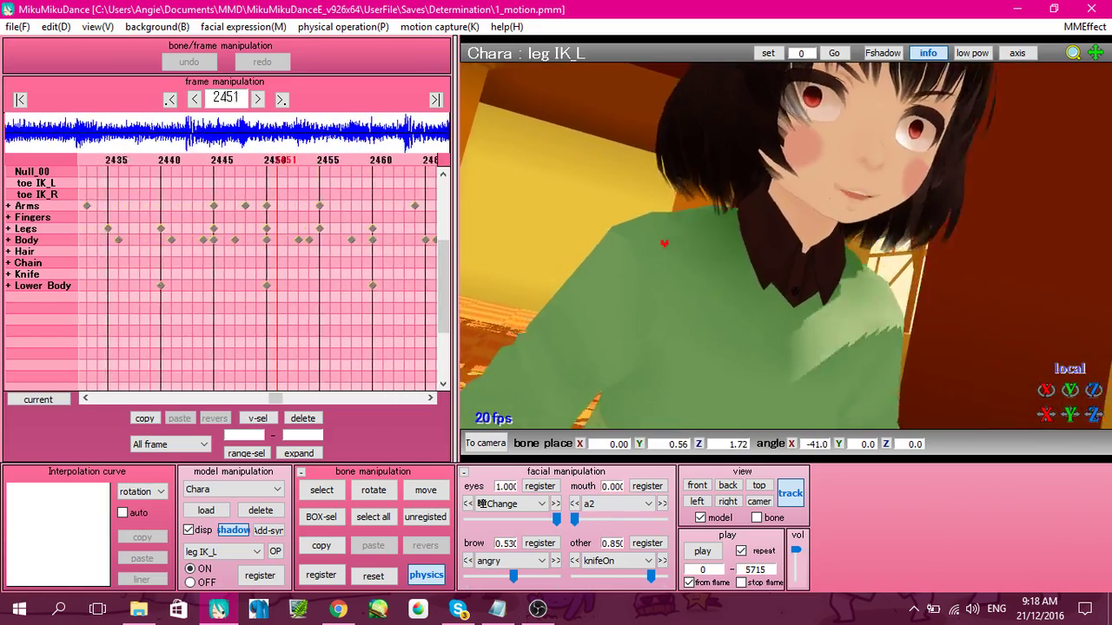
# Step: Step forward from frame 2451 to frame 2470 to examine Chara's close-up head tilt, and briefly check the Notepad checklist
pyautogui.press('Right')
pyautogui.press('Right')
pyautogui.press('Right')
pyautogui.press('Right')
pyautogui.press('Right')
pyautogui.press('Right')
pyautogui.press('Right')
pyautogui.press('Right')
pyautogui.press('Right')
pyautogui.press('Right')
pyautogui.press('Right')
pyautogui.press('Right')
pyautogui.press('Right')
pyautogui.press('Right')
pyautogui.press('Right')
pyautogui.press('Right')
pyautogui.press('Right')
pyautogui.press('Right')
pyautogui.press('Right')
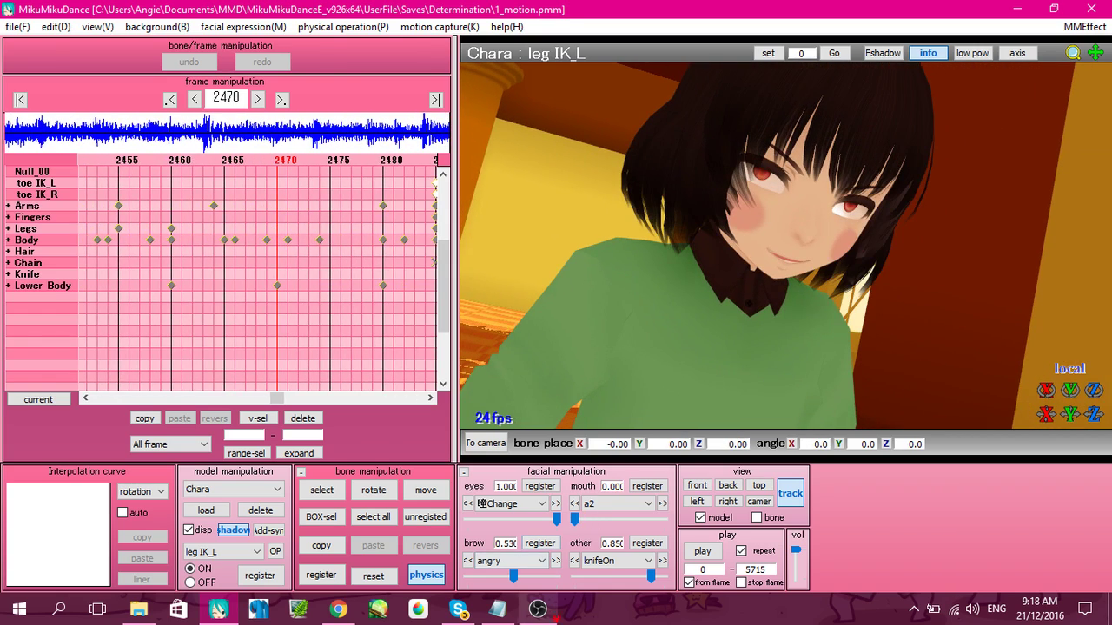
pyautogui.click(510, 613)
pyautogui.click(511, 613)
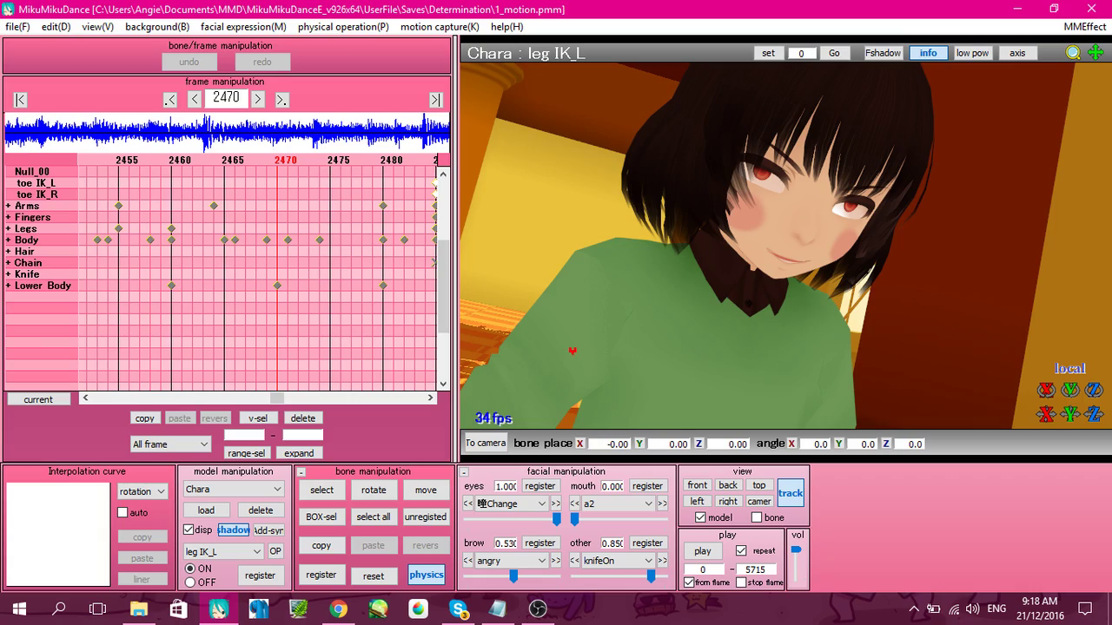
# Step: Step back from frame 2470 to frame 2396 to review Chara's approach in reverse up to the skeleton's close-up
pyautogui.press('Left')
pyautogui.press('Left')
pyautogui.press('Left')
pyautogui.press('Left')
pyautogui.press('Left')
pyautogui.press('Left')
pyautogui.press('Left')
pyautogui.press('Left')
pyautogui.press('Left')
pyautogui.press('Left')
pyautogui.press('Left')
pyautogui.press('Left')
pyautogui.press('Left')
pyautogui.press('Left')
pyautogui.press('Left')
pyautogui.press('Left')
pyautogui.press('Left')
pyautogui.press('Left')
pyautogui.press('Left')
pyautogui.press('Left')
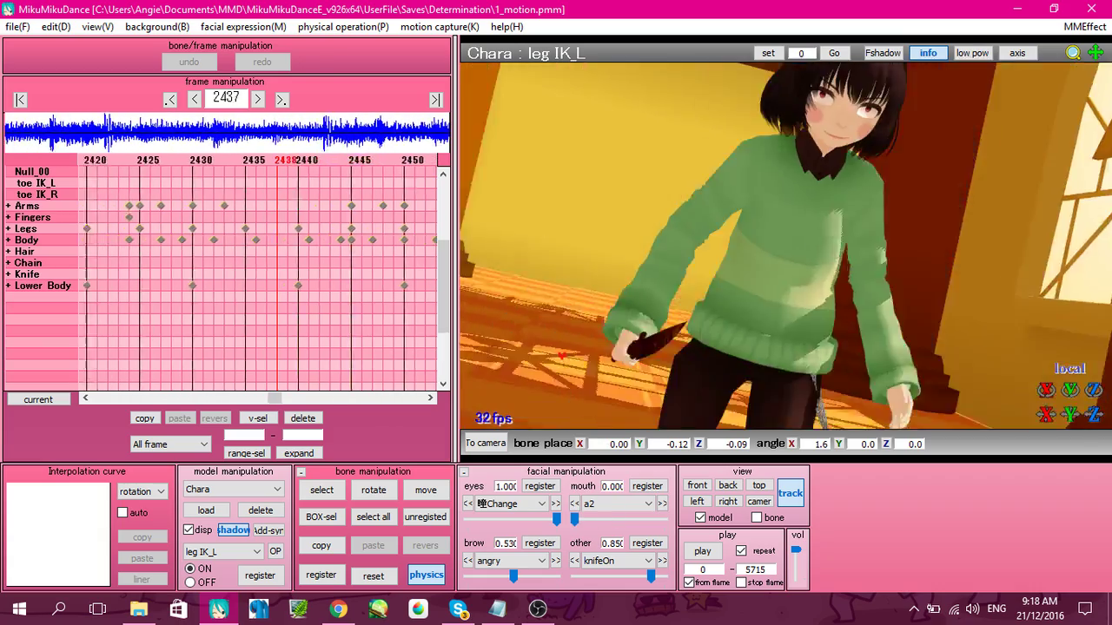
pyautogui.press('Left')
pyautogui.press('Left')
pyautogui.press('Left')
pyautogui.press('Left')
pyautogui.press('Left')
pyautogui.press('Left')
pyautogui.press('Left')
pyautogui.press('Left')
pyautogui.press('Left')
pyautogui.press('Left')
pyautogui.press('Left')
pyautogui.press('Left')
pyautogui.press('Left')
pyautogui.press('Left')
pyautogui.press('Left')
pyautogui.press('Left')
pyautogui.press('Left')
pyautogui.press('Left')
pyautogui.press('Left')
pyautogui.press('Left')
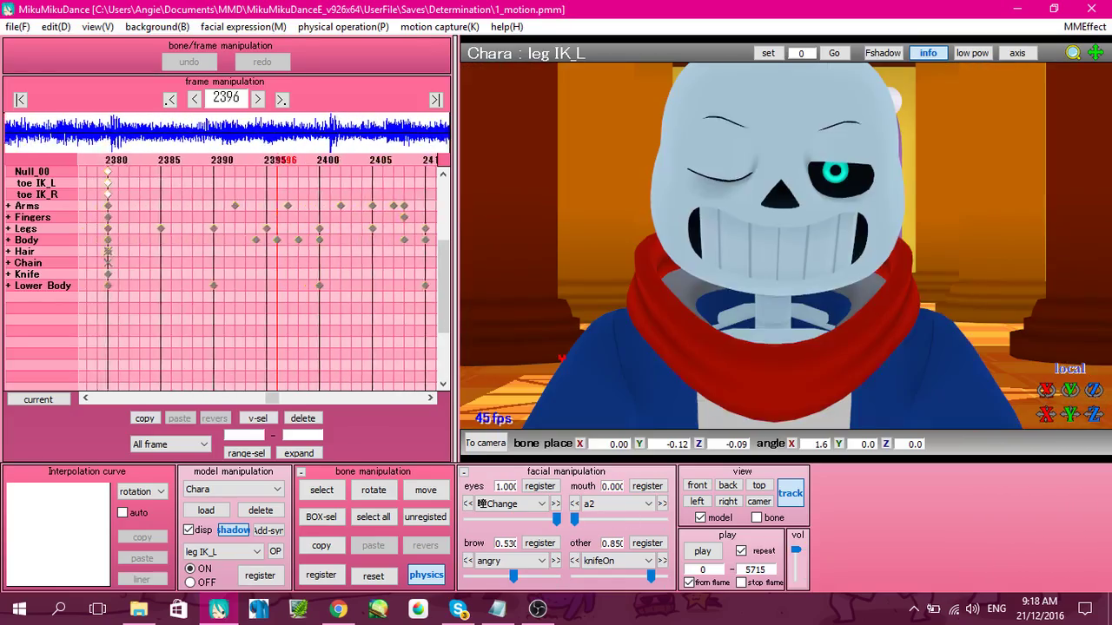
# Step: Step back from frame 2396 to frame 2323 to examine the skeleton character's head movement and facial expressions
pyautogui.press('Left')
pyautogui.press('Left')
pyautogui.press('Left')
pyautogui.press('Left')
pyautogui.press('Left')
pyautogui.press('Left')
pyautogui.press('Left')
pyautogui.press('Left')
pyautogui.press('Left')
pyautogui.press('Left')
pyautogui.press('Left')
pyautogui.press('Left')
pyautogui.press('Left')
pyautogui.press('Left')
pyautogui.press('Left')
pyautogui.press('Left')
pyautogui.press('Left')
pyautogui.press('Left')
pyautogui.press('Left')
pyautogui.press('Left')
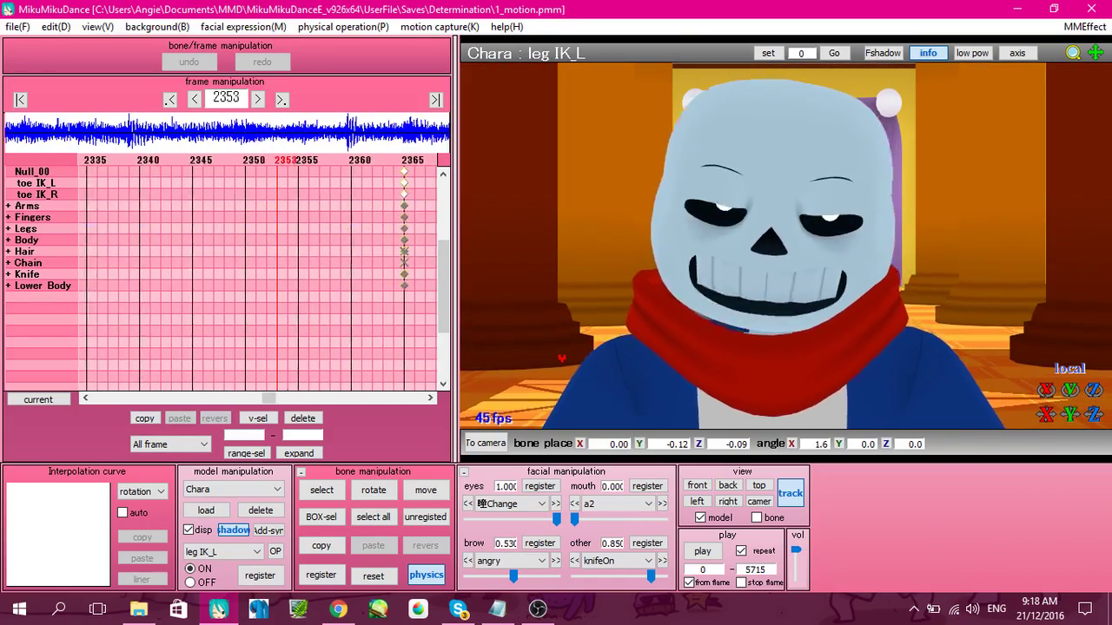
pyautogui.press('Left')
pyautogui.press('Left')
pyautogui.press('Left')
pyautogui.press('Left')
pyautogui.press('Left')
pyautogui.press('Left')
pyautogui.press('Left')
pyautogui.press('Left')
pyautogui.press('Left')
pyautogui.press('Left')
pyautogui.press('Left')
pyautogui.press('Left')
pyautogui.press('Left')
pyautogui.press('Left')
pyautogui.press('Left')
pyautogui.press('Left')
pyautogui.press('Left')
pyautogui.press('Left')
pyautogui.press('Left')
pyautogui.press('Left')
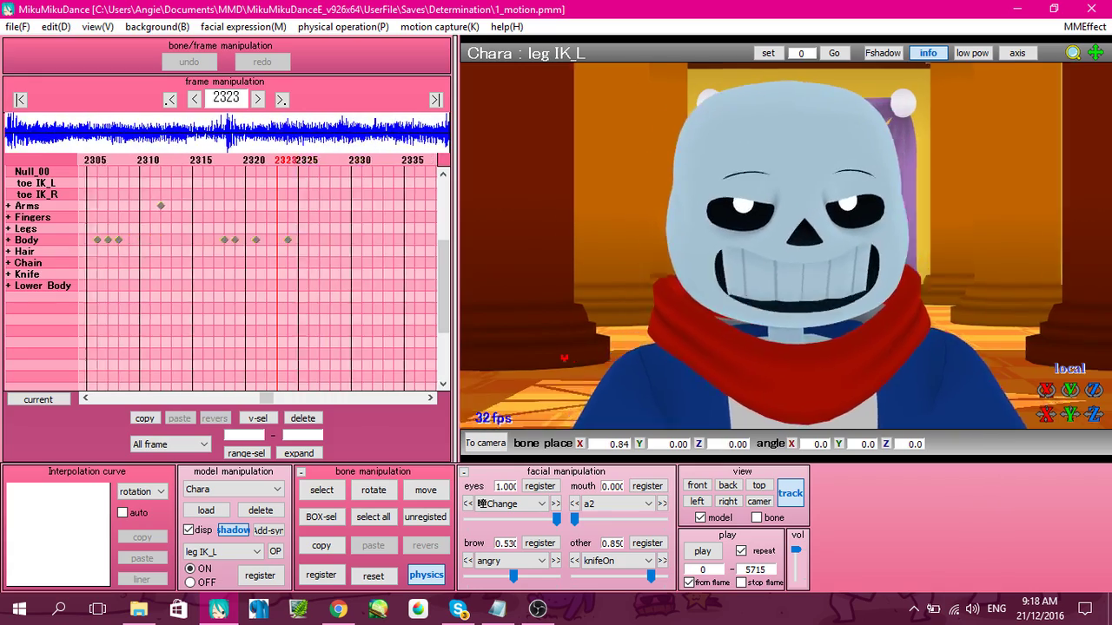
# Step: Step forward from frame 2323 to frame 2340 to examine the skeleton character's head tilt
pyautogui.press('Right')
pyautogui.press('Right')
pyautogui.press('Right')
pyautogui.press('Right')
pyautogui.press('Right')
pyautogui.press('Right')
pyautogui.press('Right')
pyautogui.press('Right')
pyautogui.press('Right')
pyautogui.press('Right')
pyautogui.press('Right')
pyautogui.press('Right')
pyautogui.press('Right')
pyautogui.press('Right')
pyautogui.press('Right')
pyautogui.press('Right')
pyautogui.press('Right')
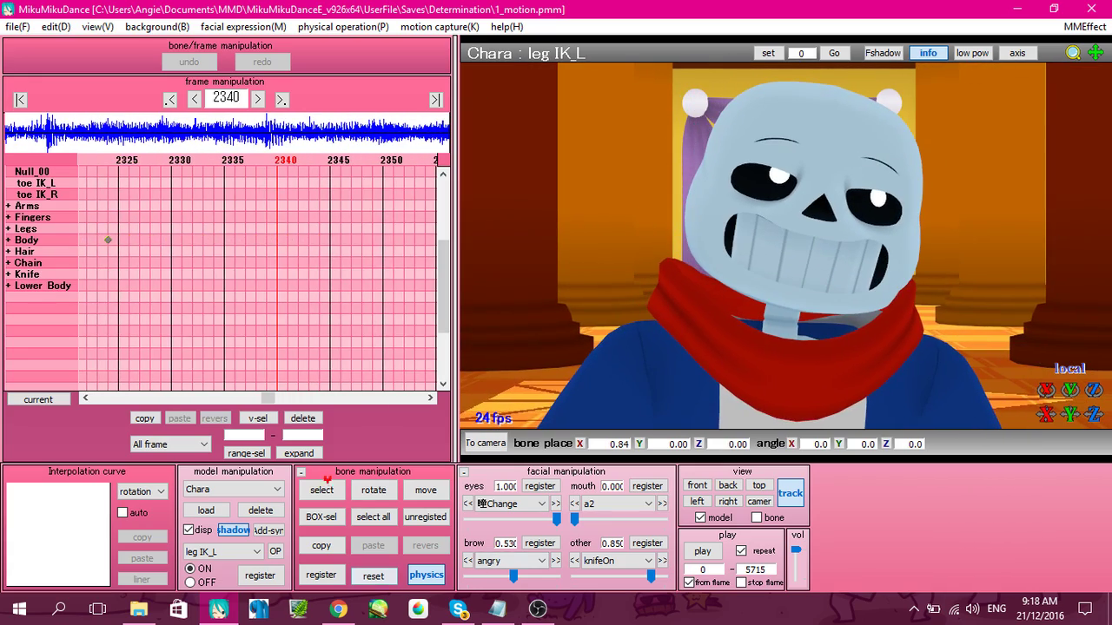
# Step: Make Scarf Sans v2.0 the active model and expand its body [U] bone group in the timeline
pyautogui.click(230, 489)
pyautogui.click(217, 263)
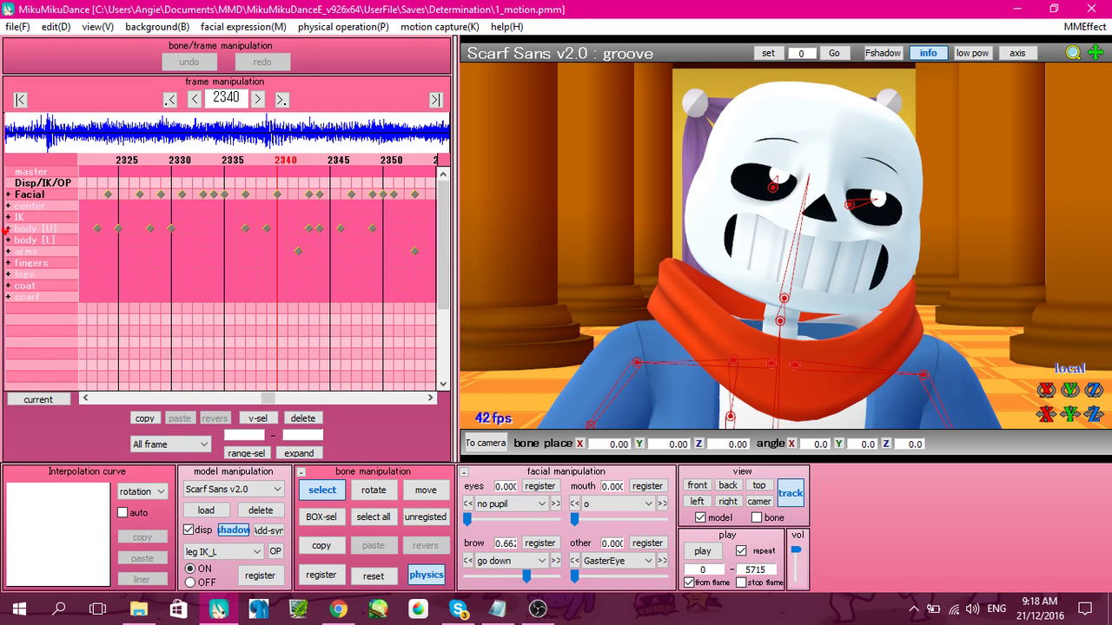
pyautogui.click(7, 228)
# Step: Step back from frame 2340 to frame 2326 to examine the upper body, neck and head keyframes of Scarf Sans
pyautogui.press('Left')
pyautogui.press('Left')
pyautogui.press('Left')
pyautogui.press('Left')
pyautogui.press('Left')
pyautogui.press('Left')
pyautogui.press('Left')
pyautogui.press('Left')
pyautogui.press('Left')
pyautogui.press('Left')
pyautogui.press('Left')
pyautogui.press('Left')
pyautogui.press('Left')
pyautogui.press('Left')
pyautogui.press('Left')
pyautogui.press('Left')
pyautogui.press('Left')
pyautogui.press('Left')
pyautogui.press('Left')
pyautogui.press('Left')
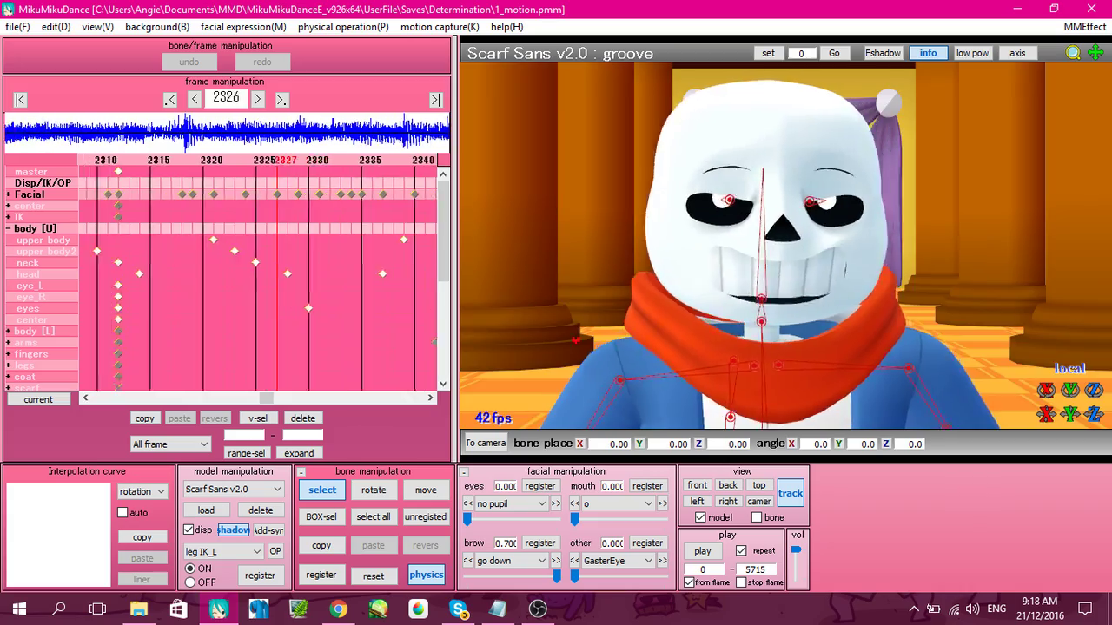
# Step: Step forward from frame 2326 to frame 2341 to examine how Scarf Sans's body and head tilt develops
pyautogui.press('Right')
pyautogui.press('Right')
pyautogui.press('Right')
pyautogui.press('Right')
pyautogui.press('Right')
pyautogui.press('Right')
pyautogui.press('Right')
pyautogui.press('Right')
pyautogui.press('Right')
pyautogui.press('Right')
pyautogui.press('Right')
pyautogui.press('Right')
pyautogui.press('Right')
pyautogui.press('Right')
pyautogui.press('Right')
pyautogui.press('Right')
pyautogui.press('Right')
pyautogui.press('Right')
pyautogui.press('Right')
pyautogui.press('Right')
pyautogui.press('Right')
pyautogui.press('Right')
pyautogui.press('Right')
pyautogui.press('Right')
pyautogui.press('Right')
pyautogui.press('Right')
pyautogui.press('Right')
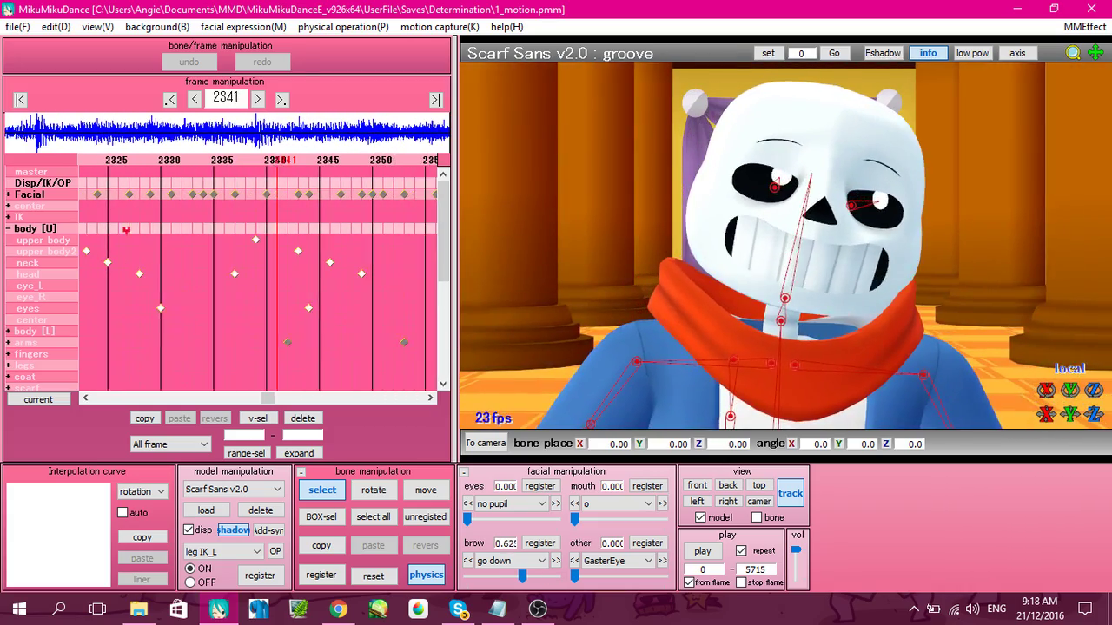
# Step: Select Scarf Sans's upper body2 bone, and move the selection down the bone list to the head bone
pyautogui.click(778, 398)
pyautogui.scroll(5, 767, 286)
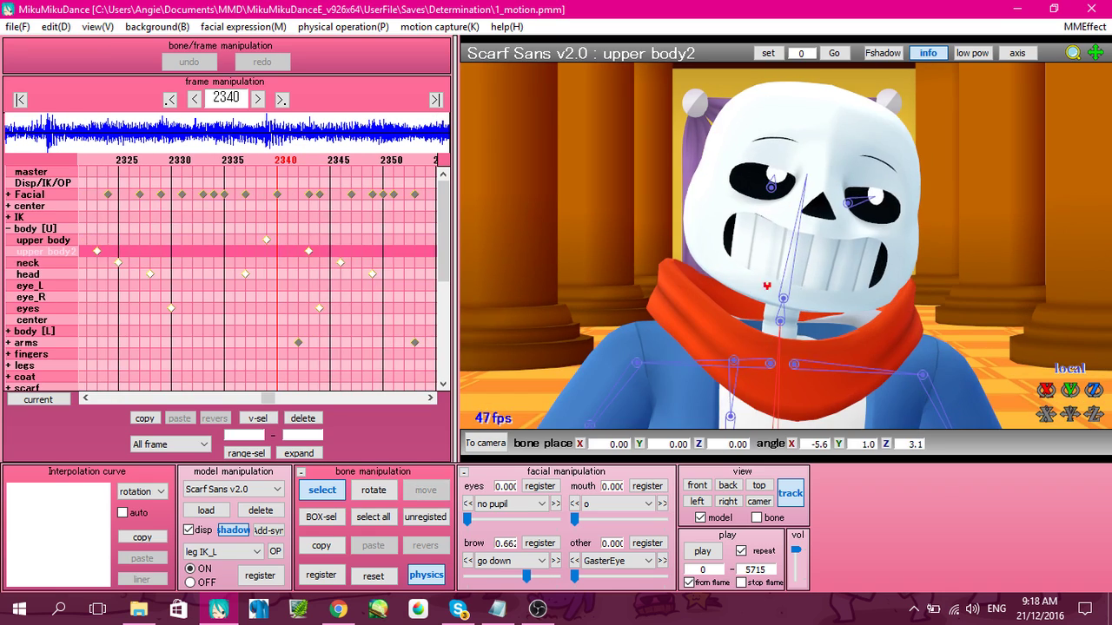
pyautogui.press('Down')
pyautogui.press('Down')
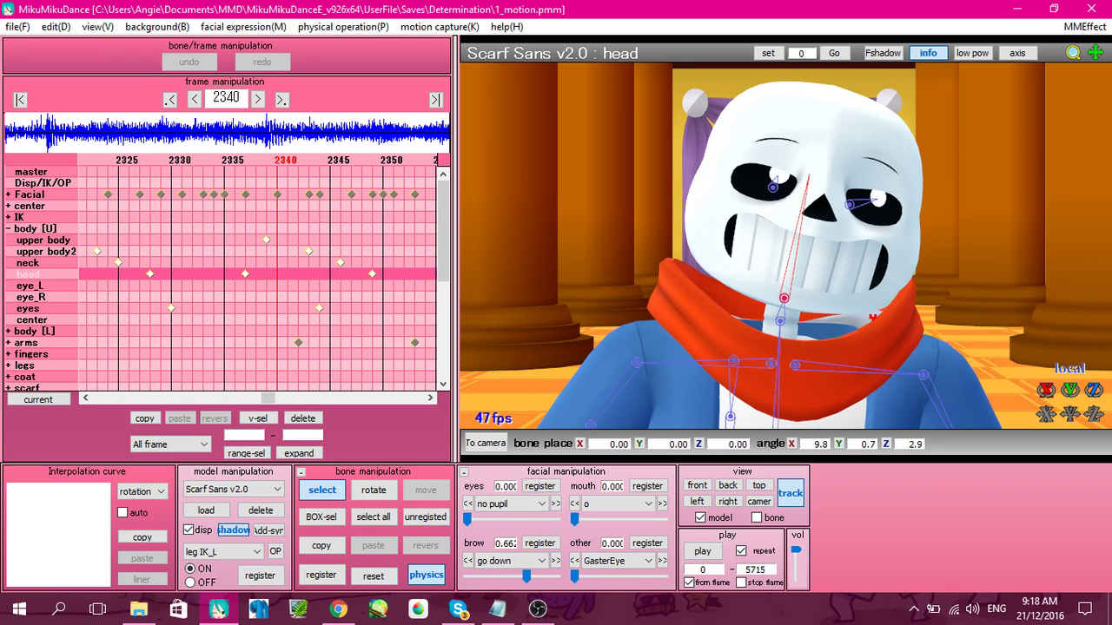
# Step: Step back from frame 2340 and forward again to frame 2339 to examine the head bone's keyframes and rotation
pyautogui.press('Left')
pyautogui.press('Left')
pyautogui.press('Left')
pyautogui.press('Left')
pyautogui.press('Left')
pyautogui.press('Left')
pyautogui.press('Left')
pyautogui.press('Left')
pyautogui.press('Left')
pyautogui.press('Left')
pyautogui.press('Left')
pyautogui.press('Left')
pyautogui.press('Left')
pyautogui.press('Left')
pyautogui.press('Left')
pyautogui.press('Right')
pyautogui.press('Right')
pyautogui.press('Right')
pyautogui.press('Right')
pyautogui.press('Right')
pyautogui.press('Right')
pyautogui.press('Right')
pyautogui.press('Right')
pyautogui.press('Right')
pyautogui.press('Right')
pyautogui.press('Right')
pyautogui.press('Right')
pyautogui.press('Right')
pyautogui.press('Right')
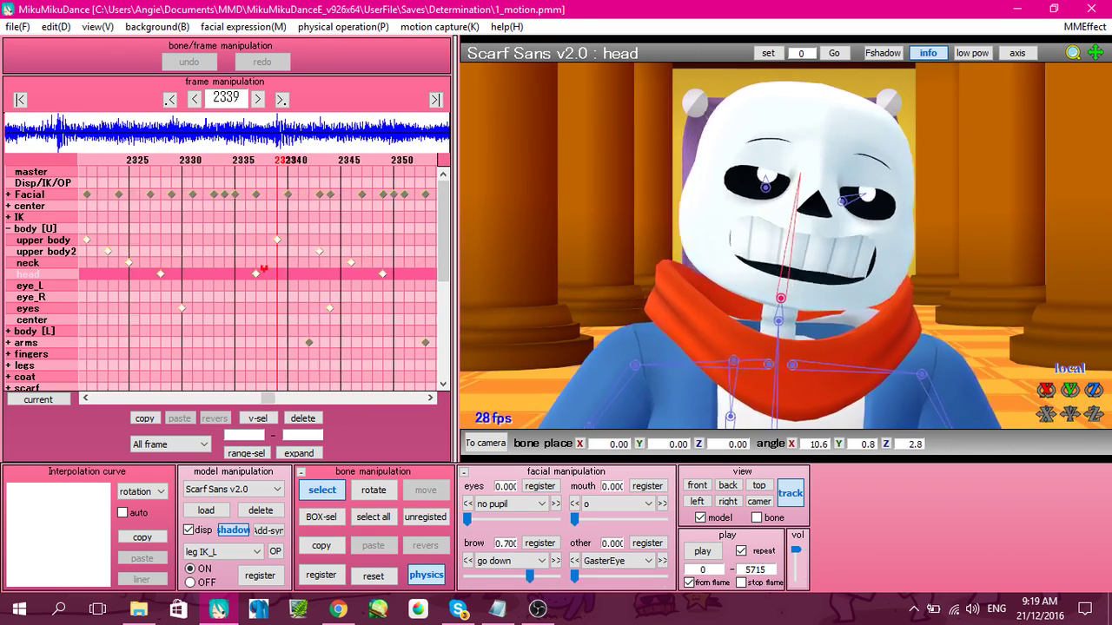
# Step: Step back from frame 2339 to frame 2326 to examine the start of the head tilt
pyautogui.press('Left')
pyautogui.press('Left')
pyautogui.press('Left')
pyautogui.press('Left')
pyautogui.press('Left')
pyautogui.press('Left')
pyautogui.press('Left')
pyautogui.press('Left')
pyautogui.press('Left')
pyautogui.press('Left')
pyautogui.press('Left')
pyautogui.press('Left')
pyautogui.press('Left')
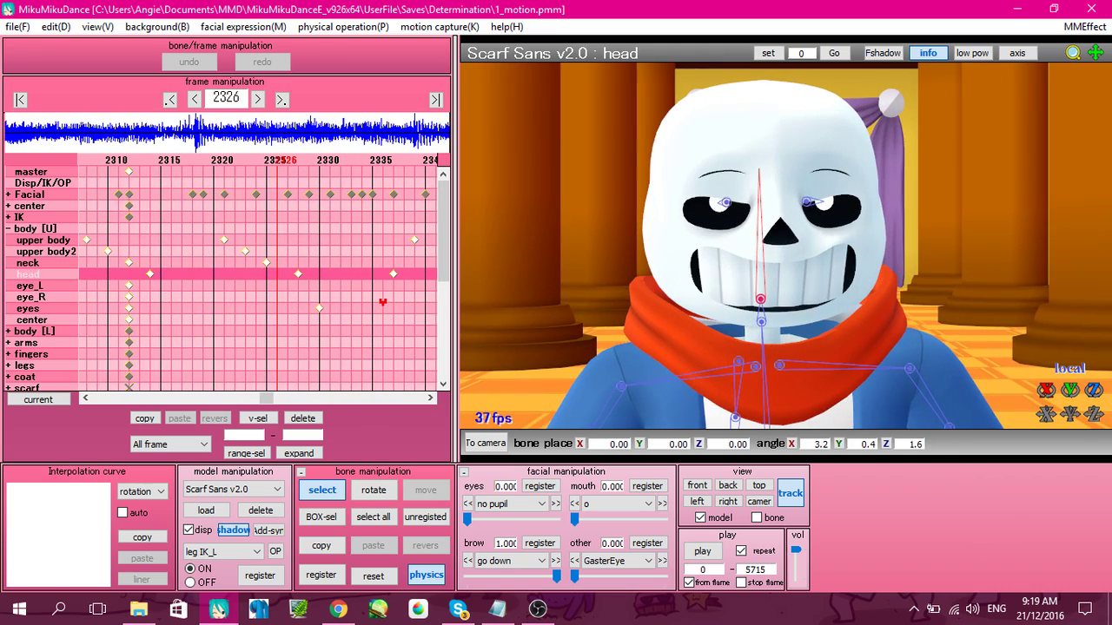
# Step: Step forward from frame 2326 to frame 2344 to examine the head's movement relative to the upper body and neck
pyautogui.press('Right')
pyautogui.press('Right')
pyautogui.press('Right')
pyautogui.press('Right')
pyautogui.press('Right')
pyautogui.press('Right')
pyautogui.press('Right')
pyautogui.press('Right')
pyautogui.press('Right')
pyautogui.press('Right')
pyautogui.press('Right')
pyautogui.press('Right')
pyautogui.press('Right')
pyautogui.press('Right')
pyautogui.press('Right')
pyautogui.press('Right')
pyautogui.press('Right')
pyautogui.press('Right')
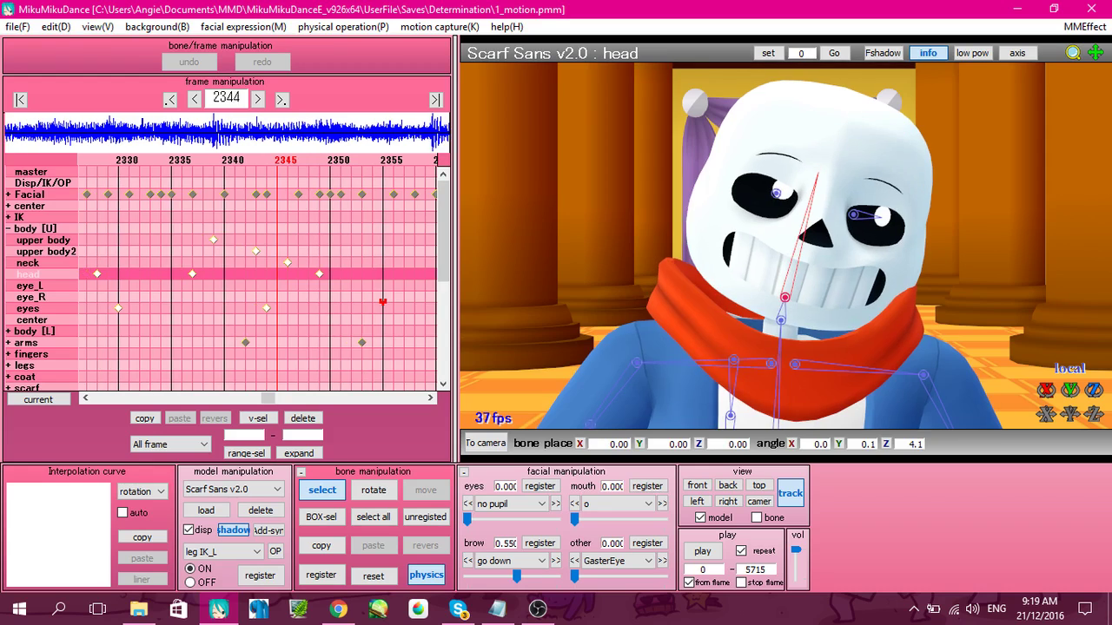
# Step: Step back from frame 2344 to frame 2323 to examine the staggered upper body, neck and head keyframes
pyautogui.press('Left')
pyautogui.press('Left')
pyautogui.press('Left')
pyautogui.press('Left')
pyautogui.press('Left')
pyautogui.press('Left')
pyautogui.press('Left')
pyautogui.press('Left')
pyautogui.press('Left')
pyautogui.press('Left')
pyautogui.press('Left')
pyautogui.press('Left')
pyautogui.press('Left')
pyautogui.press('Left')
pyautogui.press('Left')
pyautogui.press('Left')
pyautogui.press('Left')
pyautogui.press('Left')
pyautogui.press('Left')
pyautogui.press('Left')
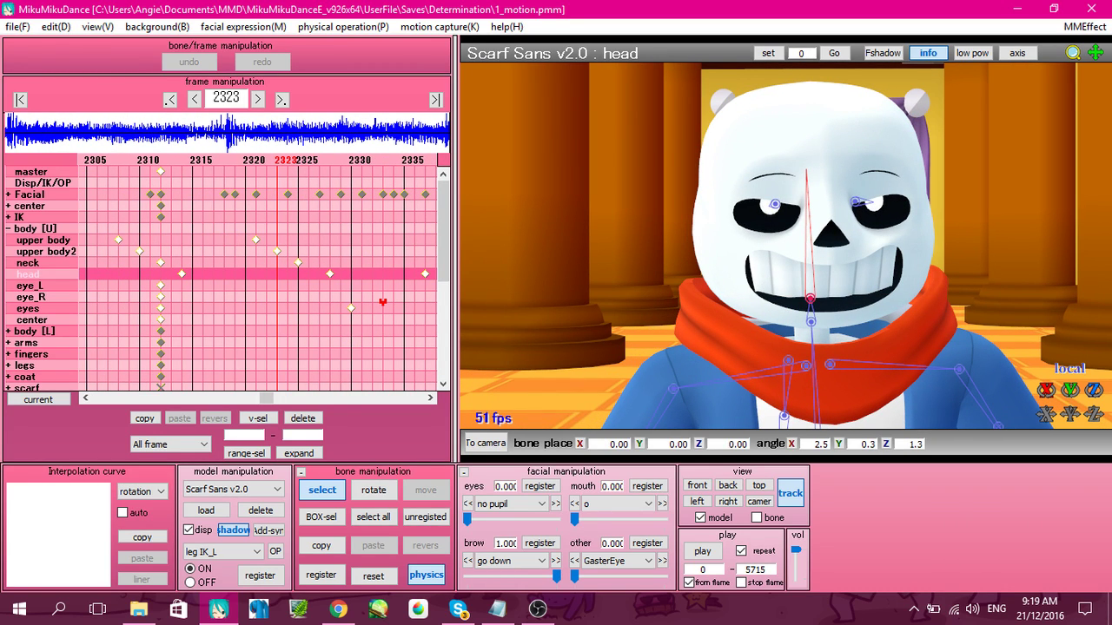
# Step: Step forward from frame 2323 to frame 2349 to examine the full head tilt up to its keyframe
pyautogui.press('Right')
pyautogui.press('Right')
pyautogui.press('Right')
pyautogui.press('Right')
pyautogui.press('Right')
pyautogui.press('Right')
pyautogui.press('Right')
pyautogui.press('Right')
pyautogui.press('Right')
pyautogui.press('Right')
pyautogui.press('Right')
pyautogui.press('Right')
pyautogui.press('Right')
pyautogui.press('Right')
pyautogui.press('Right')
pyautogui.press('Right')
pyautogui.press('Right')
pyautogui.press('Right')
pyautogui.press('Right')
pyautogui.press('Right')
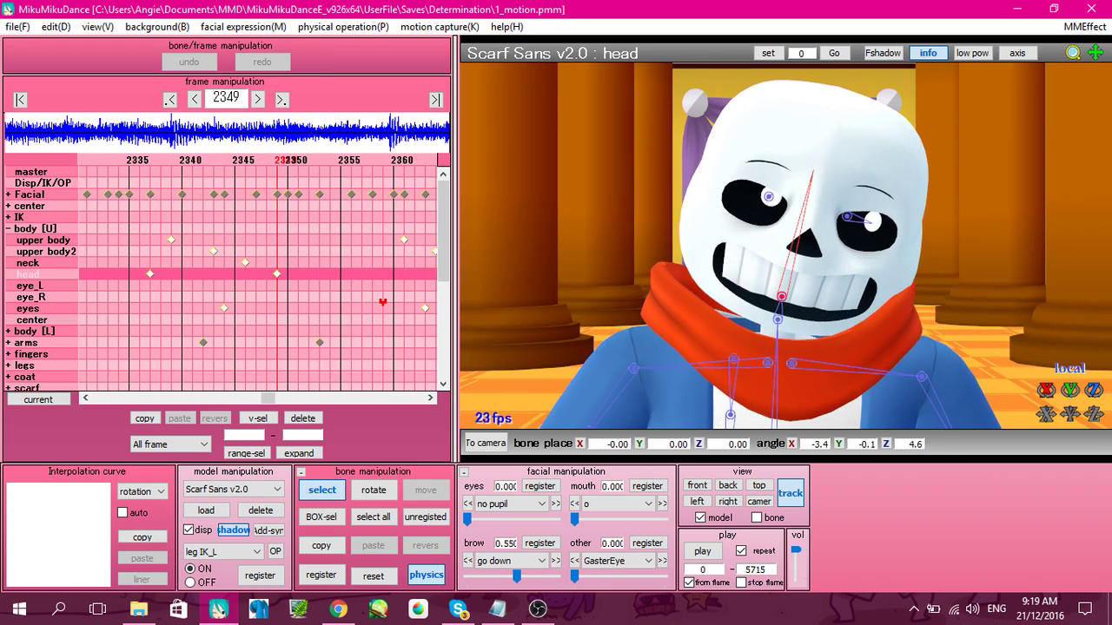
# Step: Step back from frame 2349 to frame 2333 to examine the head pose between its keyframes
pyautogui.press('Left')
pyautogui.press('Left')
pyautogui.press('Left')
pyautogui.press('Left')
pyautogui.press('Left')
pyautogui.press('Left')
pyautogui.press('Left')
pyautogui.press('Left')
pyautogui.press('Left')
pyautogui.press('Left')
pyautogui.press('Left')
pyautogui.press('Left')
pyautogui.press('Left')
pyautogui.press('Left')
pyautogui.press('Left')
pyautogui.press('Left')
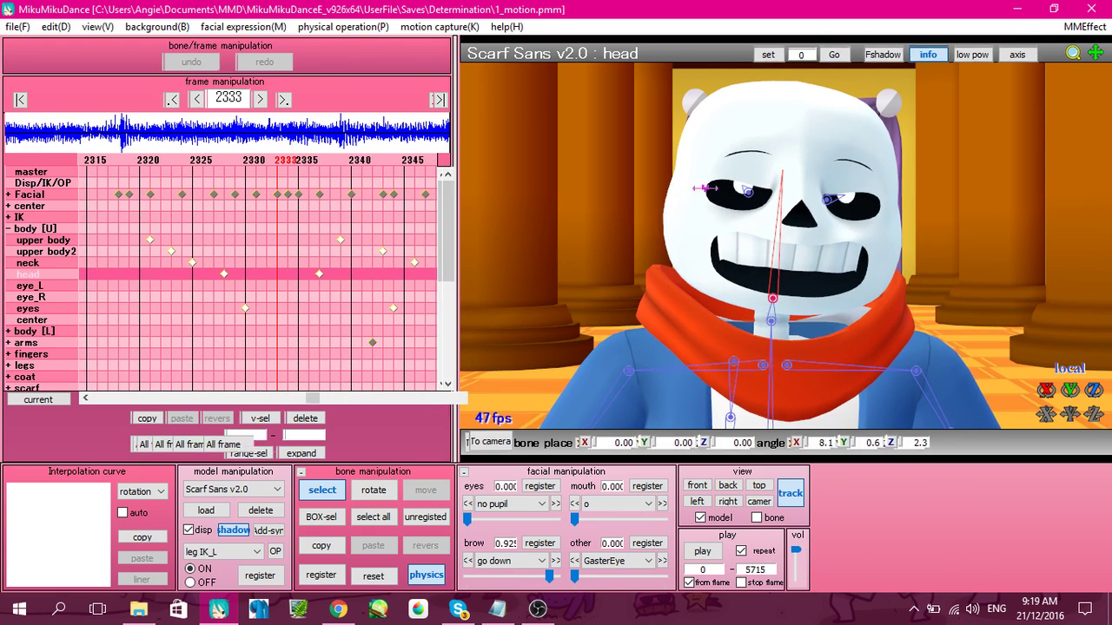
# Step: Widen the timeline area to show more frames, and advance to frame 2344 to examine the body keyframe pattern
pyautogui.moveTo(453, 196); pyautogui.dragTo(808, 196)
pyautogui.press('Right')
pyautogui.press('Right')
pyautogui.press('Right')
pyautogui.press('Right')
pyautogui.press('Right')
pyautogui.press('Right')
pyautogui.press('Right')
pyautogui.press('Right')
pyautogui.press('Right')
pyautogui.press('Right')
pyautogui.press('Right')
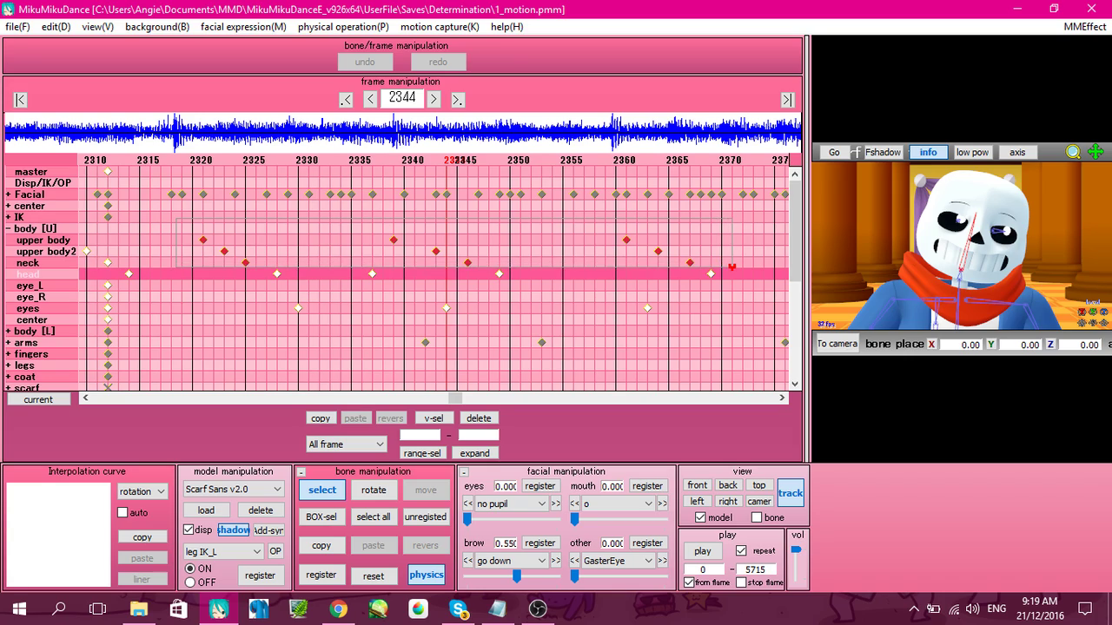
# Step: Delete the selected upper body, upper body2 and neck keyframes and step back to frame 2316
pyautogui.press('Left')
pyautogui.press('Left')
pyautogui.press('Left')
pyautogui.press('Left')
pyautogui.press('Left')
pyautogui.press('Left')
pyautogui.press('Left')
pyautogui.press('Left')
pyautogui.press('Left')
pyautogui.press('Left')
pyautogui.press('Left')
pyautogui.press('Left')
pyautogui.press('Left')
pyautogui.press('Left')
pyautogui.press('Left')
pyautogui.press('Left')
pyautogui.press('Left')
pyautogui.press('Left')
pyautogui.press('Left')
pyautogui.press('Left')
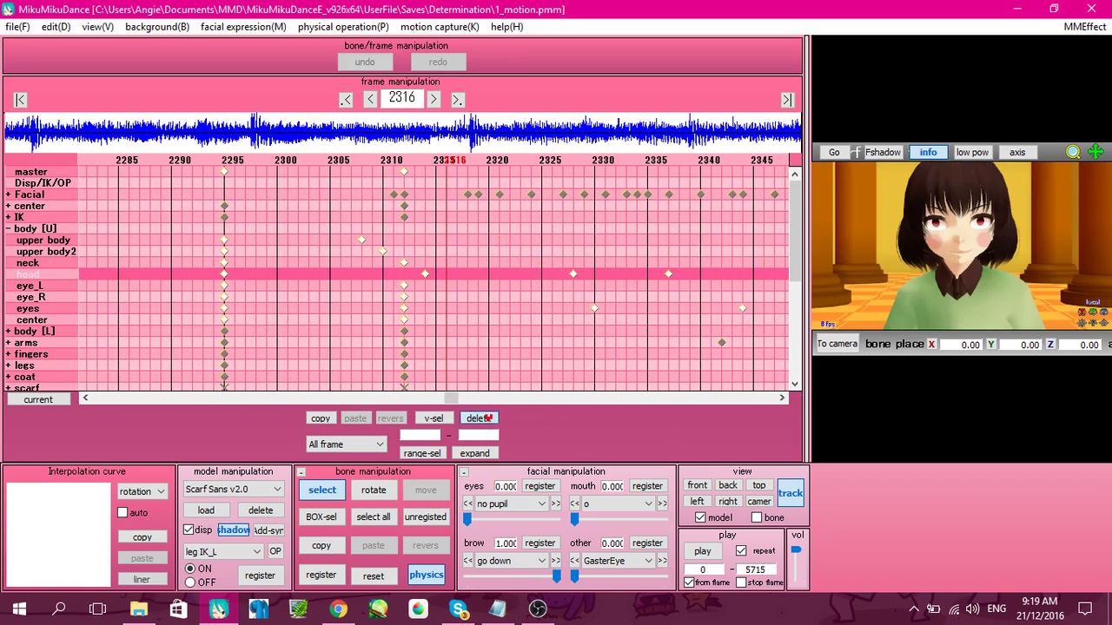
# Step: Narrow the timeline area to enlarge the viewport, and play the animation from frame 2316 to review the head-only motion
pyautogui.moveTo(805, 194); pyautogui.dragTo(405, 196)
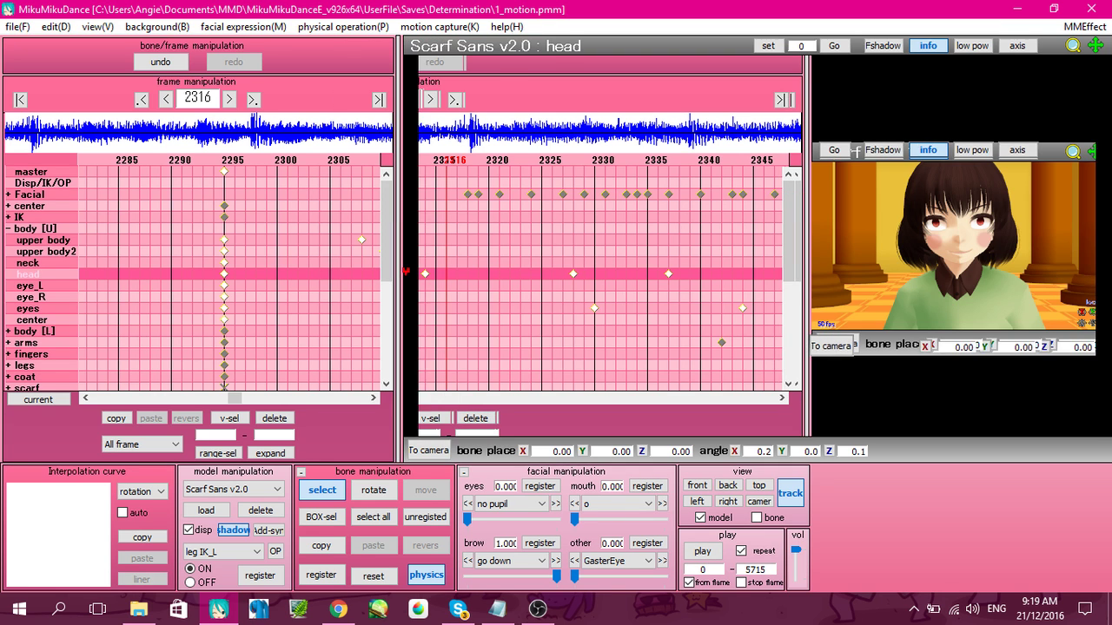
pyautogui.click(702, 551)
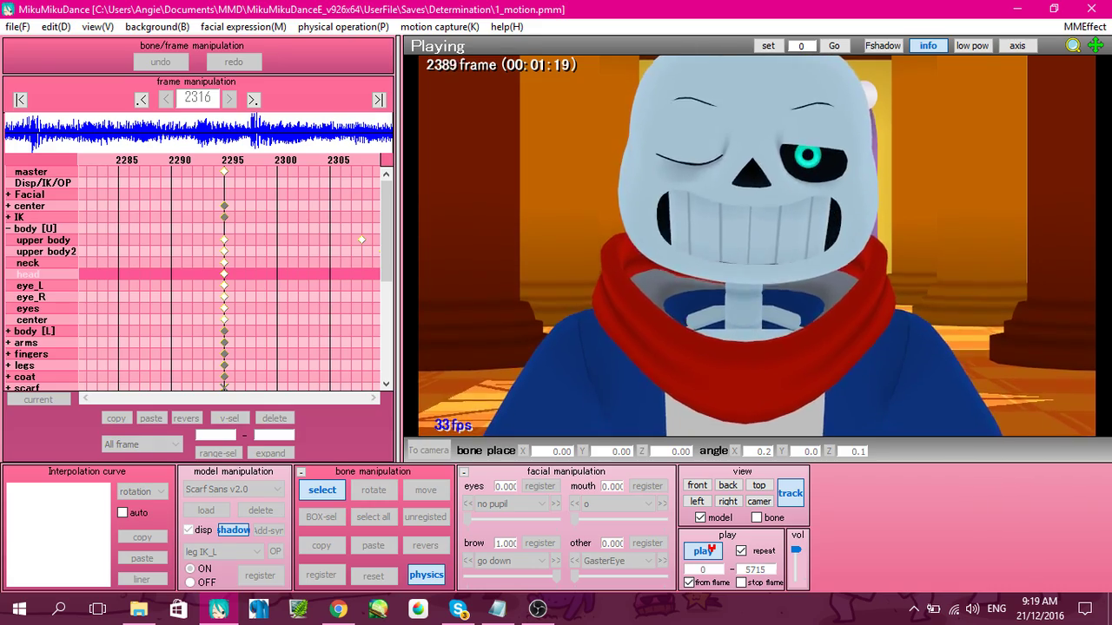
pyautogui.click(704, 551)
# Step: Step forward to frame 2341 to examine how the head moves without the body and neck keyframes
pyautogui.press('Right')
pyautogui.press('Right')
pyautogui.press('Right')
pyautogui.press('Right')
pyautogui.press('Right')
pyautogui.press('Right')
pyautogui.press('Right')
pyautogui.press('Right')
pyautogui.press('Right')
pyautogui.press('Right')
pyautogui.press('Right')
pyautogui.press('Right')
pyautogui.press('Right')
pyautogui.press('Right')
pyautogui.press('Right')
pyautogui.press('Right')
pyautogui.press('Right')
pyautogui.press('Right')
pyautogui.press('Right')
pyautogui.press('Right')
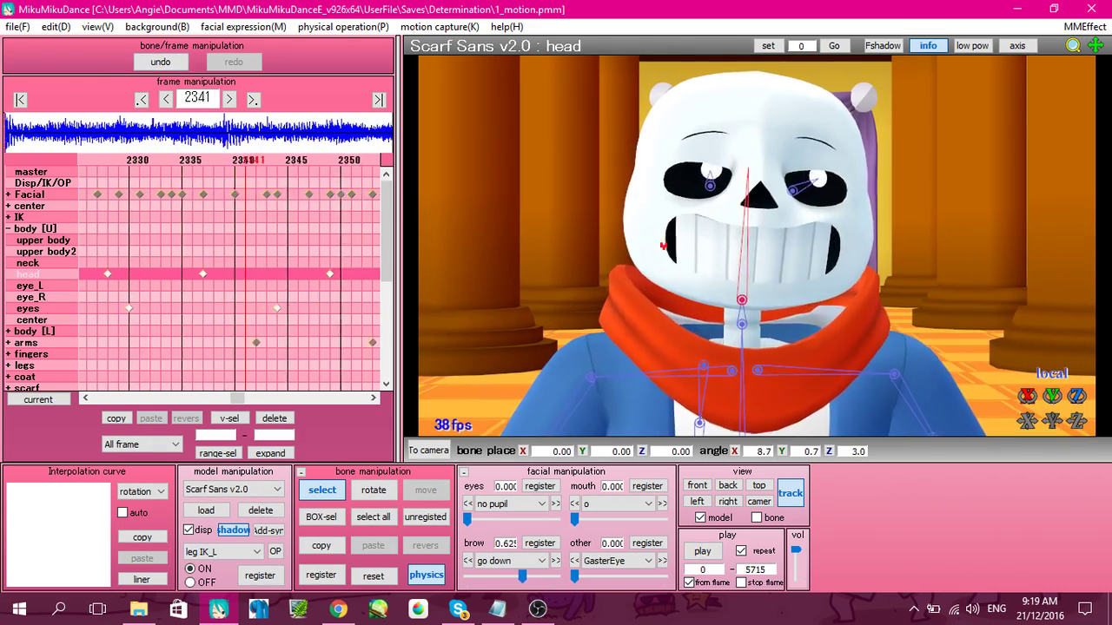
# Step: Step back from frame 2341 to frame 2328 to examine the head pose at its keyframe
pyautogui.press('Left')
pyautogui.press('Left')
pyautogui.press('Left')
pyautogui.press('Left')
pyautogui.press('Left')
pyautogui.press('Left')
pyautogui.press('Left')
pyautogui.press('Left')
pyautogui.press('Left')
pyautogui.press('Left')
pyautogui.press('Left')
pyautogui.press('Left')
pyautogui.press('Left')
pyautogui.press('Left')
pyautogui.press('Left')
pyautogui.press('Left')
pyautogui.press('Left')
pyautogui.press('Left')
pyautogui.press('Left')
pyautogui.press('Left')
pyautogui.press('Left')
pyautogui.press('Left')
pyautogui.press('Left')
pyautogui.press('Left')
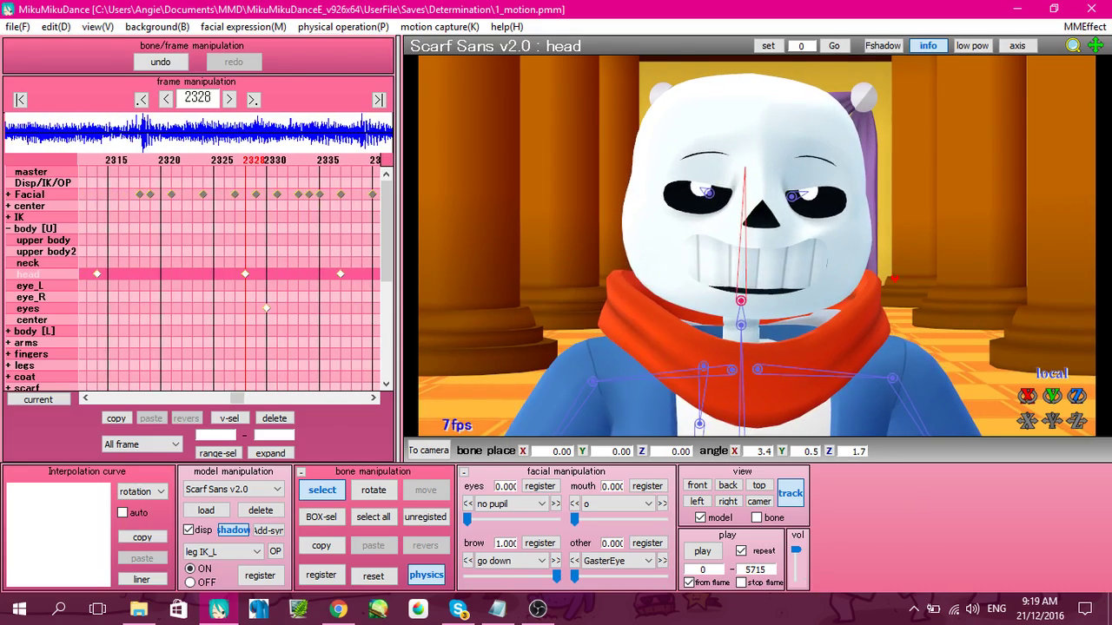
# Step: Scrub forward and back between the head keyframes around frames 2328 and 2336 to compare the stiff head tilt
pyautogui.press('Right')
pyautogui.press('Right')
pyautogui.press('Right')
pyautogui.press('Right')
pyautogui.press('Right')
pyautogui.press('Right')
pyautogui.press('Right')
pyautogui.press('Right')
pyautogui.press('Right')
pyautogui.press('Right')
pyautogui.press('Right')
pyautogui.press('Right')
pyautogui.press('Right')
pyautogui.press('Right')
pyautogui.press('Right')
pyautogui.press('Right')
pyautogui.press('Right')
pyautogui.press('Right')
pyautogui.press('Right')
pyautogui.press('Right')
pyautogui.press('Left')
pyautogui.press('Left')
pyautogui.press('Left')
pyautogui.press('Left')
pyautogui.press('Left')
pyautogui.press('Left')
pyautogui.press('Left')
pyautogui.press('Left')
pyautogui.press('Left')
pyautogui.press('Left')
pyautogui.press('Left')
pyautogui.press('Left')
pyautogui.press('Left')
pyautogui.press('Left')
pyautogui.press('Left')
pyautogui.press('Left')
pyautogui.press('Left')
pyautogui.press('Left')
pyautogui.press('Left')
pyautogui.press('Left')
pyautogui.press('Left')
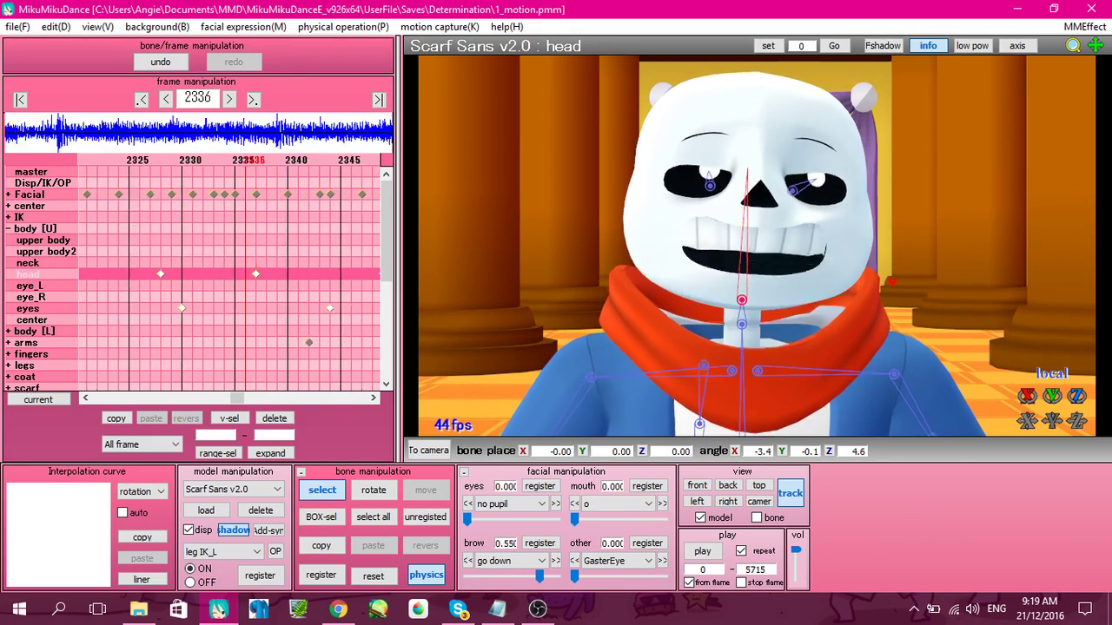
# Step: Step back from frame 2336 to frame 2326 to examine the head motion against the motionless body
pyautogui.press('Left')
pyautogui.press('Left')
pyautogui.press('Left')
pyautogui.press('Left')
pyautogui.press('Left')
pyautogui.press('Left')
pyautogui.press('Left')
pyautogui.press('Left')
pyautogui.press('Left')
pyautogui.press('Left')
pyautogui.press('Left')
pyautogui.press('Left')
pyautogui.press('Left')
pyautogui.press('Left')
pyautogui.press('Left')
pyautogui.press('Left')
pyautogui.press('Left')
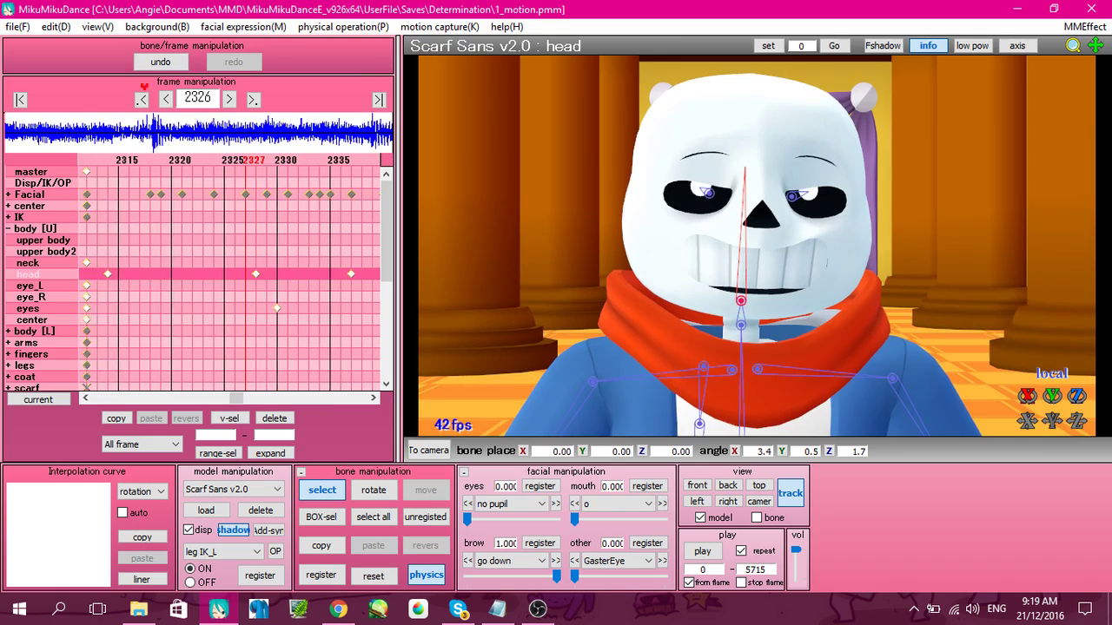
# Step: Undo the deletion of the upper body, upper body2 and neck keyframes
pyautogui.press('Right')
pyautogui.press('Right')
pyautogui.click(157, 64)
pyautogui.click(273, 305)
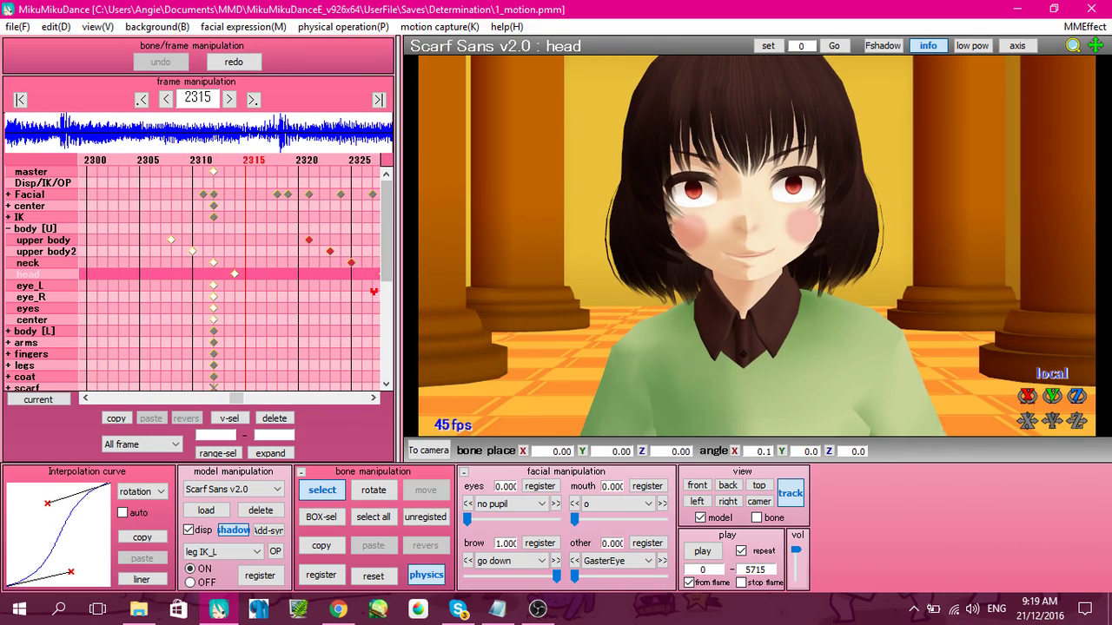
# Step: Advance from frame 2315 to frame 2321 to examine the staggered upper body, upper body2 and neck keyframes
pyautogui.press('Right')
pyautogui.press('Right')
pyautogui.press('Right')
pyautogui.press('Right')
pyautogui.press('Right')
pyautogui.moveTo(201, 220); pyautogui.dragTo(305, 272)
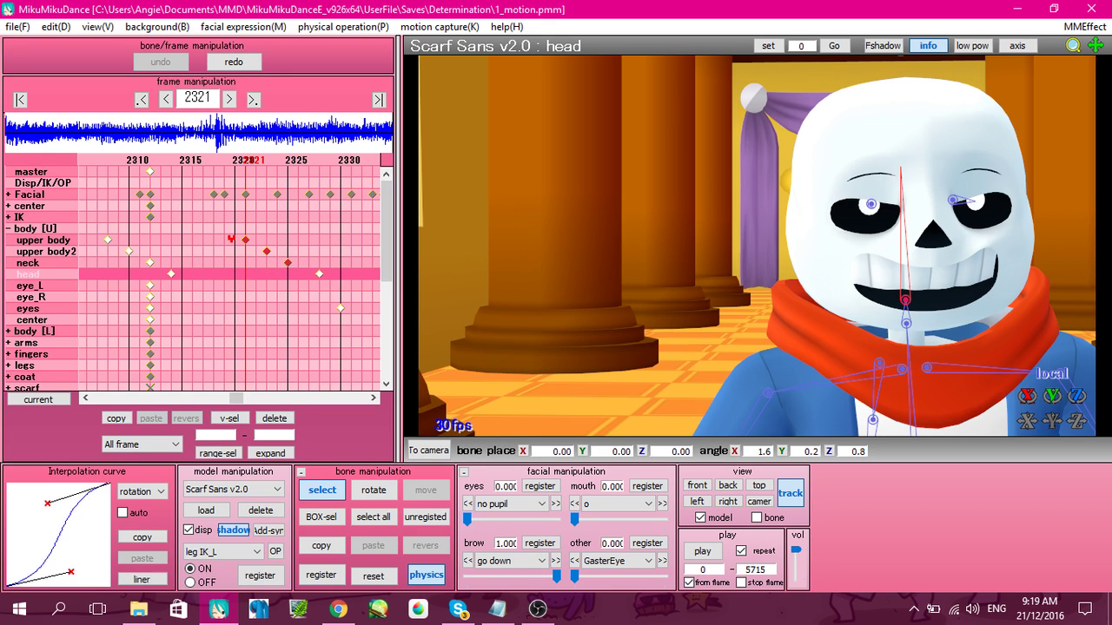
pyautogui.moveTo(233, 239); pyautogui.dragTo(299, 267)
# Step: Play the animation from frame 2318 to review the head tilt with the body and neck keyframes, and stop playback
pyautogui.press('Left')
pyautogui.press('Left')
pyautogui.press('Left')
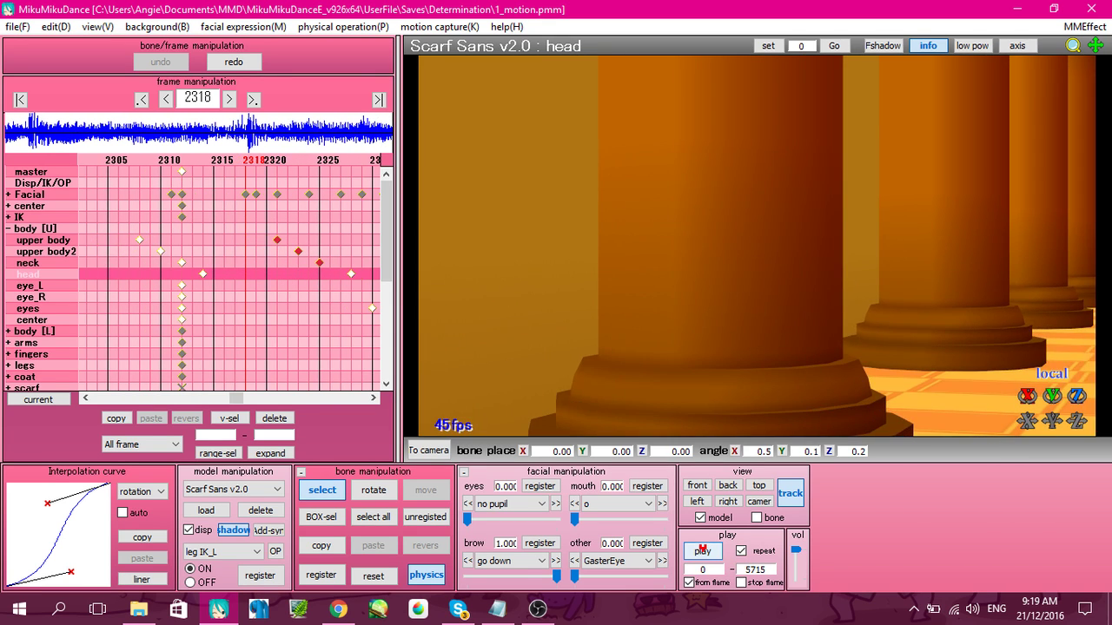
pyautogui.click(703, 551)
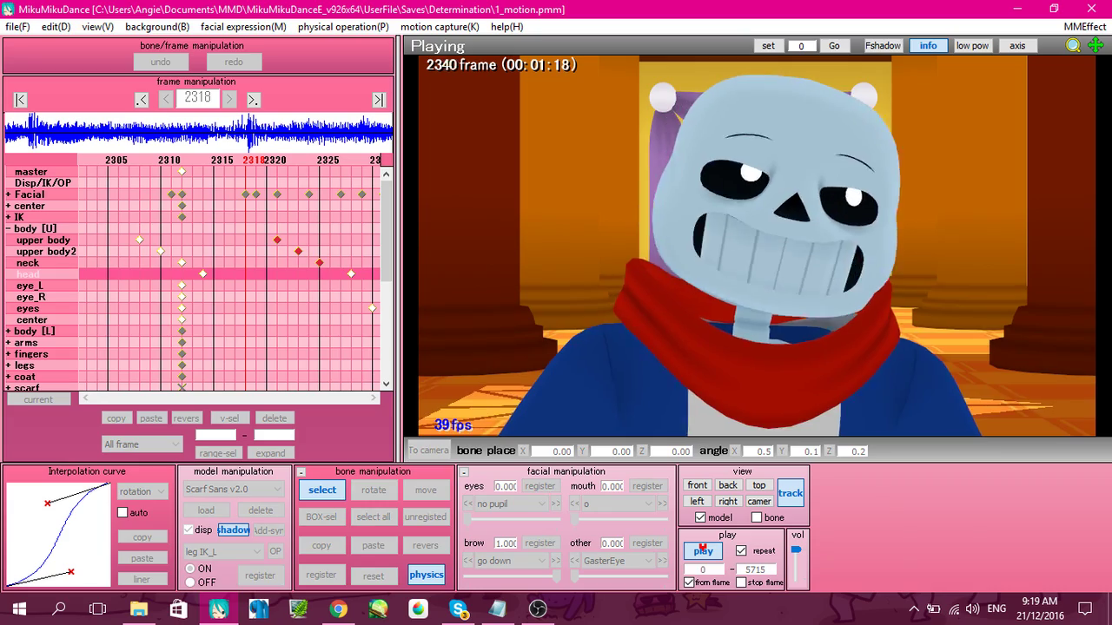
pyautogui.click(703, 551)
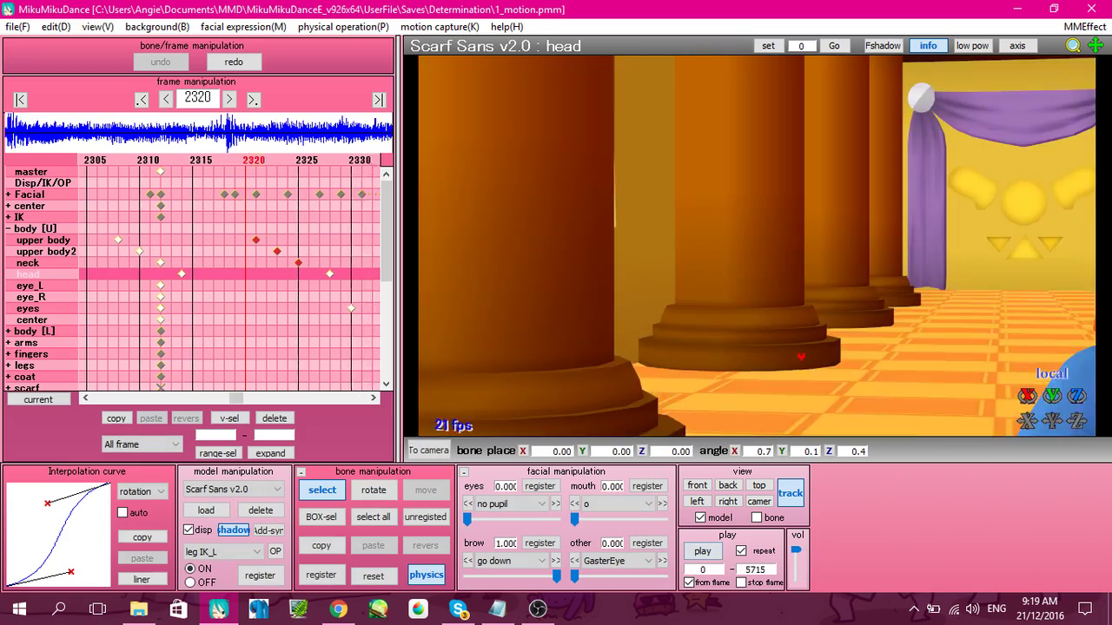
# Step: Advance from frame 2320 to frame 2365 to examine how the upper body, neck and head follow one another
pyautogui.press('Right')
pyautogui.press('Right')
pyautogui.press('Right')
pyautogui.press('Right')
pyautogui.press('Right')
pyautogui.press('Right')
pyautogui.press('Right')
pyautogui.press('Right')
pyautogui.press('Right')
pyautogui.press('Right')
pyautogui.press('Right')
pyautogui.press('Right')
pyautogui.press('Right')
pyautogui.press('Right')
pyautogui.press('Right')
pyautogui.press('Right')
pyautogui.press('Right')
pyautogui.press('Right')
pyautogui.press('Right')
pyautogui.press('Right')
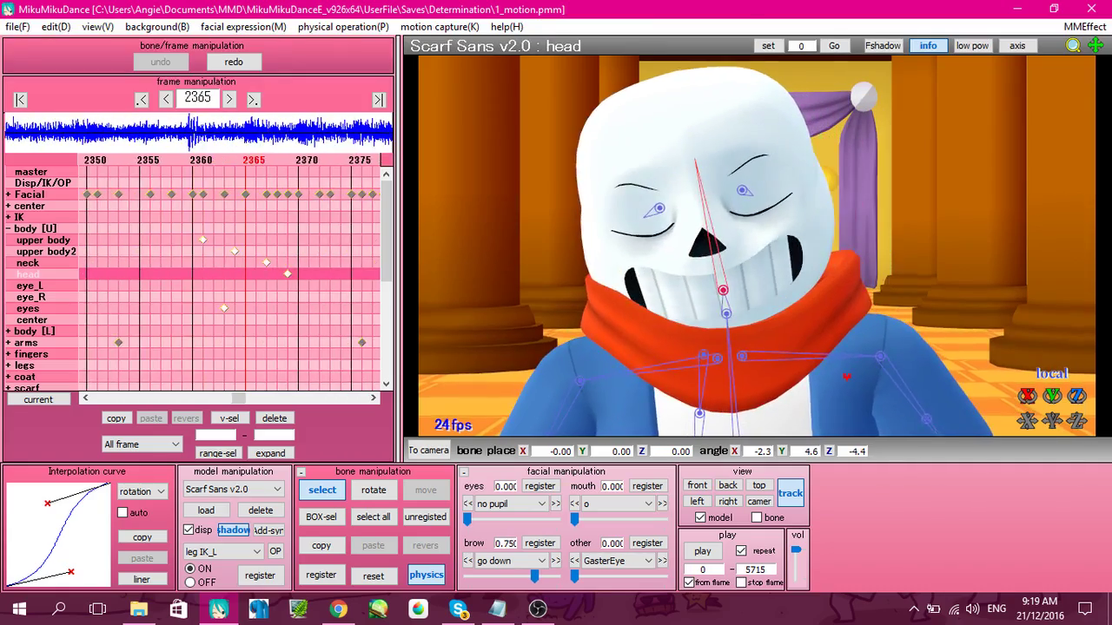
# Step: Scrub back from frame 2365 and forward again to frame 2346 to examine the head tilt and the staggered keyframes
pyautogui.press('Left')
pyautogui.press('Left')
pyautogui.press('Left')
pyautogui.press('Left')
pyautogui.press('Left')
pyautogui.press('Left')
pyautogui.press('Left')
pyautogui.press('Left')
pyautogui.press('Left')
pyautogui.press('Left')
pyautogui.press('Left')
pyautogui.press('Left')
pyautogui.press('Left')
pyautogui.press('Left')
pyautogui.press('Left')
pyautogui.press('Left')
pyautogui.press('Left')
pyautogui.press('Left')
pyautogui.press('Left')
pyautogui.press('Left')
pyautogui.press('Right')
pyautogui.press('Right')
pyautogui.press('Right')
pyautogui.press('Right')
pyautogui.press('Right')
pyautogui.press('Right')
pyautogui.press('Right')
pyautogui.press('Right')
pyautogui.press('Right')
pyautogui.press('Right')
pyautogui.press('Right')
pyautogui.press('Right')
pyautogui.press('Right')
pyautogui.press('Right')
pyautogui.press('Right')
pyautogui.press('Right')
pyautogui.press('Right')
pyautogui.press('Right')
pyautogui.press('Right')
pyautogui.press('Right')
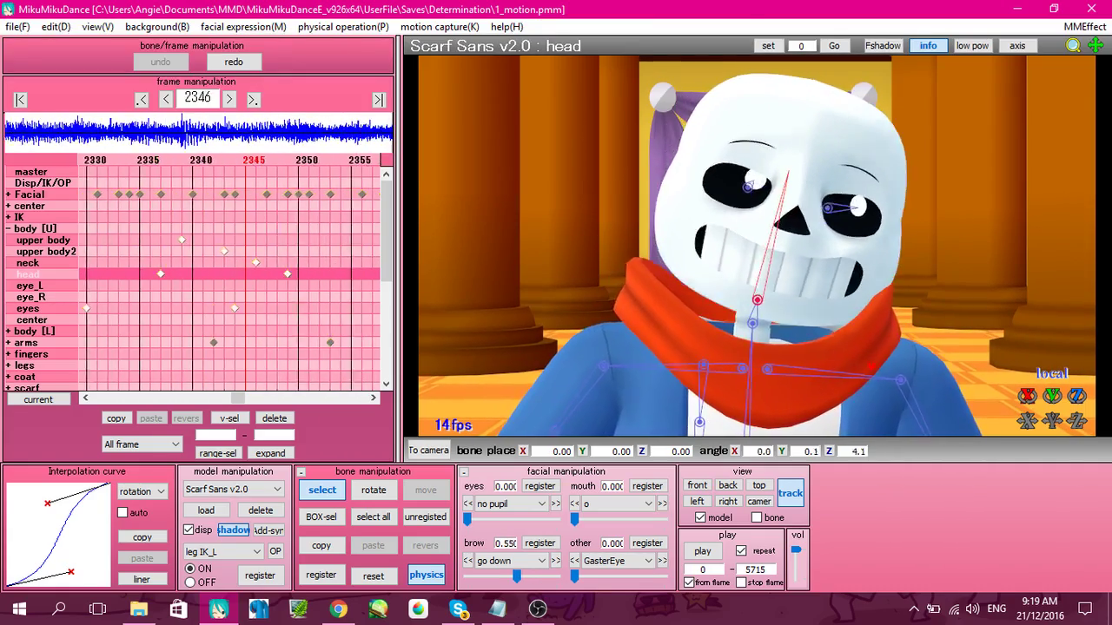
# Step: Step forward past frame 2346 and back to frame 2354 to examine the transition between the two head poses
pyautogui.press('Right')
pyautogui.press('Right')
pyautogui.press('Right')
pyautogui.press('Right')
pyautogui.press('Right')
pyautogui.press('Right')
pyautogui.press('Right')
pyautogui.press('Right')
pyautogui.press('Right')
pyautogui.press('Right')
pyautogui.press('Right')
pyautogui.press('Right')
pyautogui.press('Right')
pyautogui.press('Left')
pyautogui.press('Left')
pyautogui.press('Left')
pyautogui.press('Left')
pyautogui.press('Left')
pyautogui.press('Left')
pyautogui.press('Left')
pyautogui.press('Left')
pyautogui.press('Left')
pyautogui.press('Left')
pyautogui.press('Left')
pyautogui.press('Left')
pyautogui.press('Left')
pyautogui.press('Left')
pyautogui.press('Left')
pyautogui.press('Left')
pyautogui.press('Left')
pyautogui.press('Left')
pyautogui.press('Left')
pyautogui.press('Left')
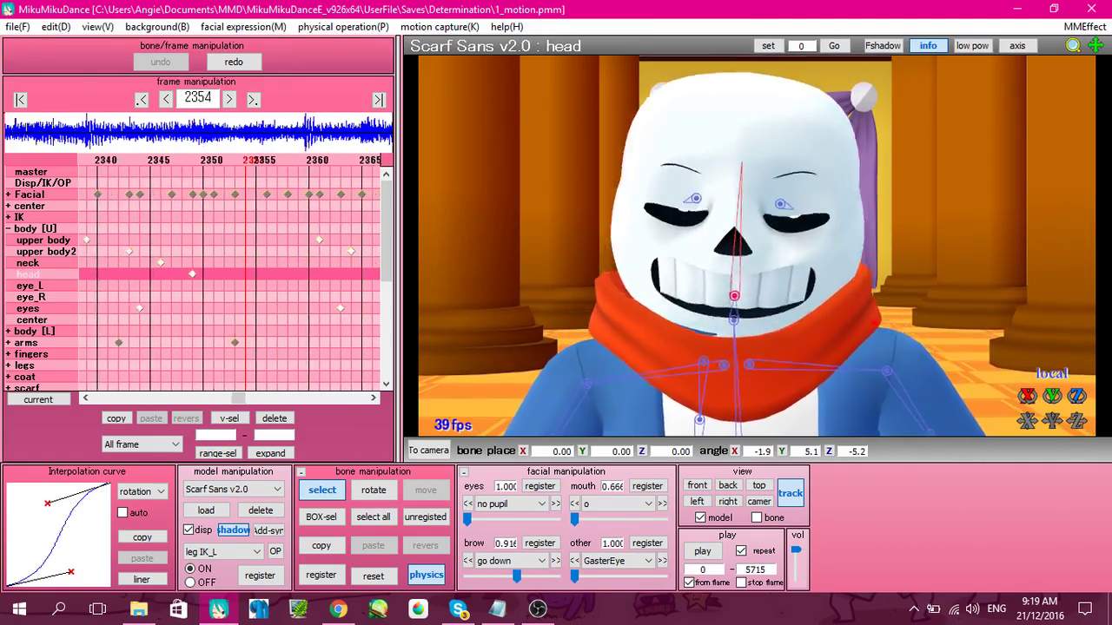
# Step: Step back from frame 2354 towards the start of the head tilt to review the body motion in reverse
pyautogui.press('Left')
pyautogui.press('Left')
pyautogui.press('Left')
pyautogui.press('Left')
pyautogui.press('Left')
pyautogui.press('Left')
pyautogui.press('Left')
pyautogui.press('Left')
pyautogui.press('Left')
pyautogui.press('Left')
pyautogui.press('Left')
pyautogui.press('Left')
pyautogui.press('Left')
pyautogui.press('Left')
pyautogui.press('Left')
pyautogui.press('Left')
pyautogui.press('Left')
pyautogui.press('Left')
pyautogui.press('Left')
pyautogui.press('Left')
# Step: Advance through frame 2321 to frame 2346 to examine how the body leads into the head tilt
pyautogui.press('Right')
pyautogui.press('Right')
pyautogui.press('Right')
pyautogui.press('Right')
pyautogui.press('Right')
pyautogui.press('Right')
pyautogui.press('Right')
pyautogui.press('Right')
pyautogui.press('Right')
pyautogui.press('Right')
pyautogui.press('Right')
pyautogui.press('Right')
pyautogui.press('Right')
pyautogui.press('Right')
pyautogui.press('Right')
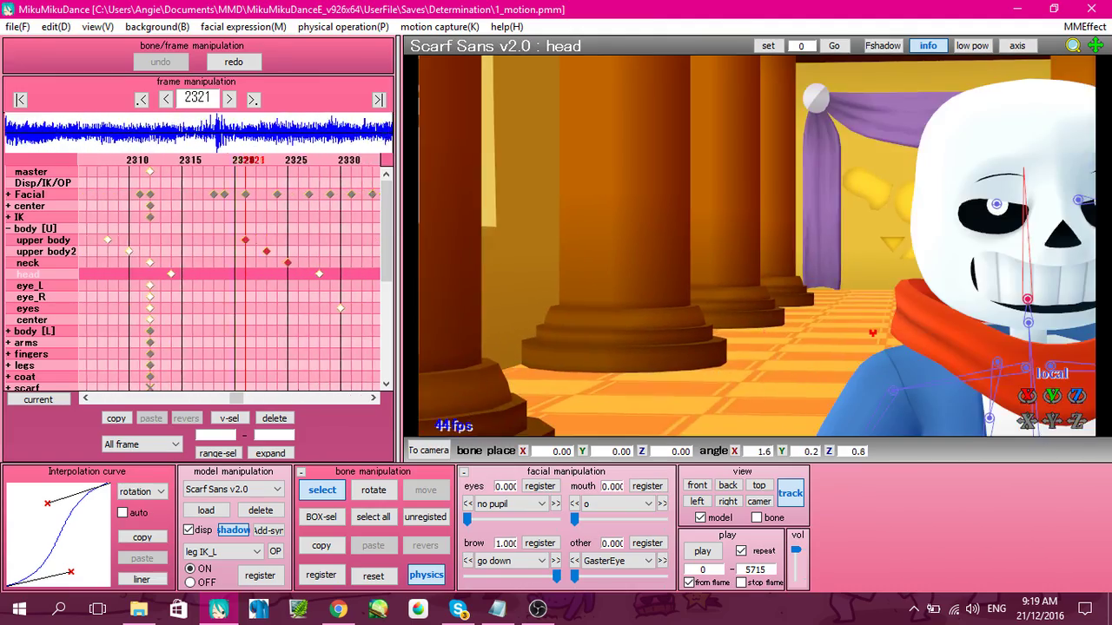
pyautogui.press('Right')
pyautogui.press('Right')
pyautogui.press('Right')
pyautogui.press('Right')
pyautogui.press('Right')
pyautogui.press('Right')
pyautogui.press('Right')
pyautogui.press('Right')
pyautogui.press('Right')
pyautogui.press('Right')
pyautogui.press('Right')
pyautogui.press('Right')
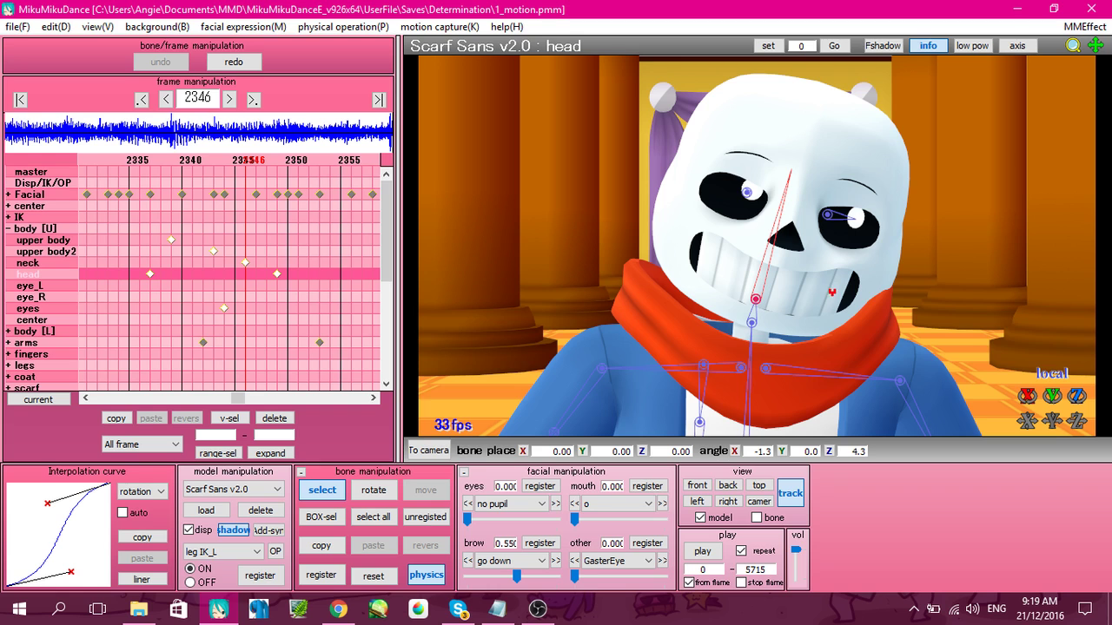
# Step: Step back from frame 2346 to frame 2328 and zoom out to examine the pose of Sans's head, torso and arms
pyautogui.press('Left')
pyautogui.press('Left')
pyautogui.press('Left')
pyautogui.press('Left')
pyautogui.press('Left')
pyautogui.press('Left')
pyautogui.press('Left')
pyautogui.press('Left')
pyautogui.press('Left')
pyautogui.press('Left')
pyautogui.press('Left')
pyautogui.press('Left')
pyautogui.press('Left')
pyautogui.press('Left')
pyautogui.press('Left')
pyautogui.press('Left')
pyautogui.press('Left')
pyautogui.press('Left')
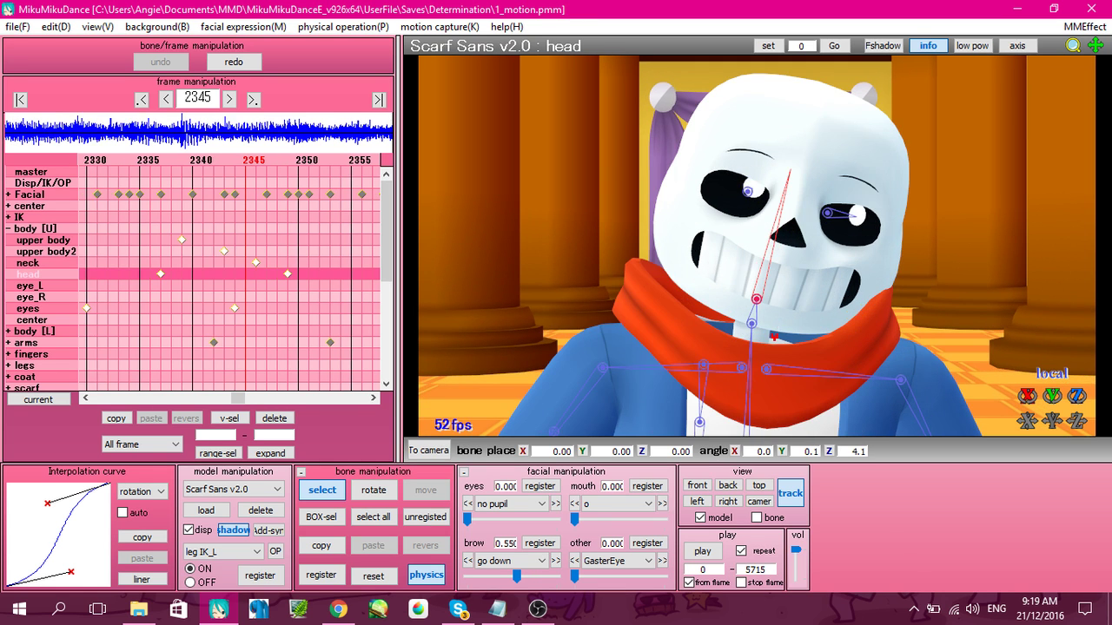
pyautogui.scroll(-8, 635, 427)
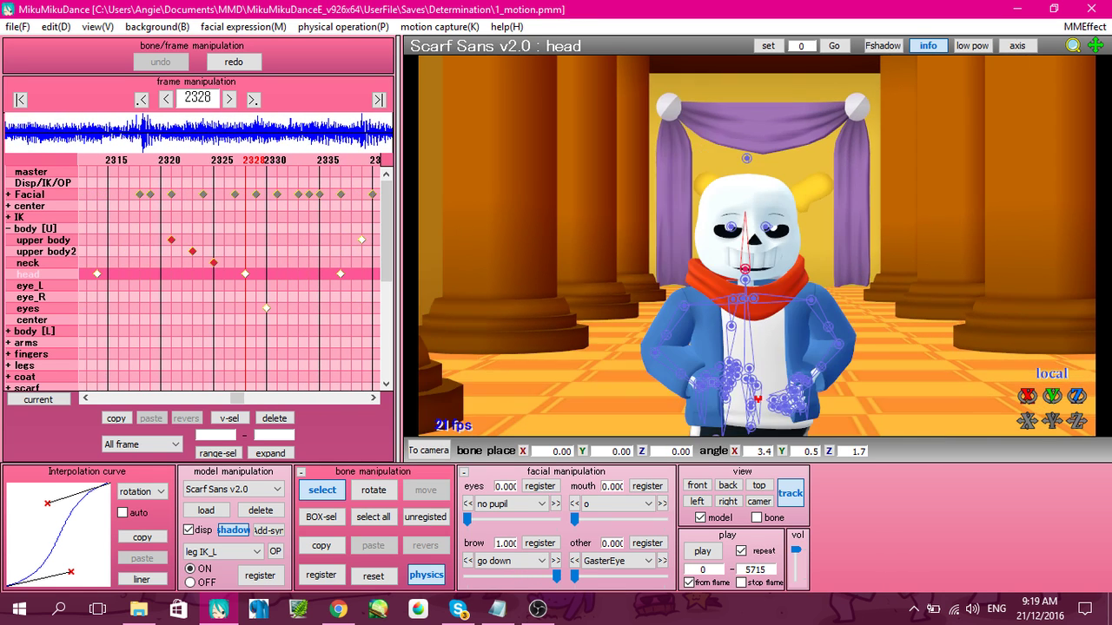
# Step: Turn off camera tracking and step forward from frame 2328 to examine the motion of Sans's legs and feet up close
pyautogui.moveTo(645, 401); pyautogui.dragTo(657, 330, button='middle')
pyautogui.scroll(4, 658, 330)
pyautogui.moveTo(657, 331); pyautogui.dragTo(782, 261, button='right')
pyautogui.moveTo(782, 260); pyautogui.dragTo(778, 186, button='middle')
pyautogui.moveTo(778, 186); pyautogui.dragTo(764, 357, button='right')
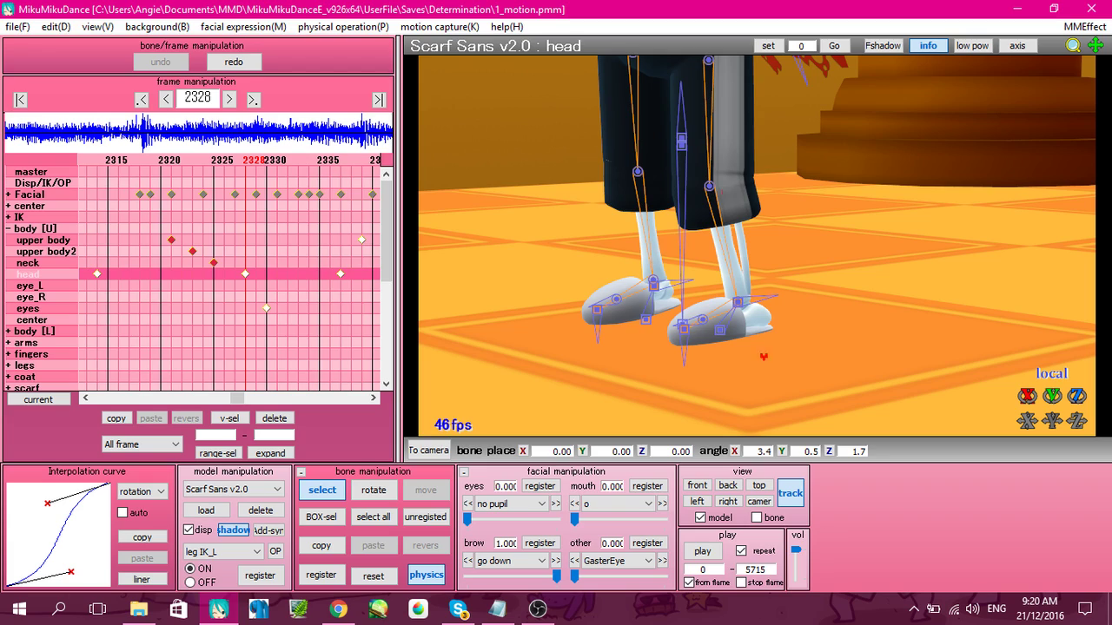
pyautogui.click(799, 487)
pyautogui.press('Right')
pyautogui.press('Right')
pyautogui.press('Right')
pyautogui.press('Right')
pyautogui.press('Right')
pyautogui.press('Right')
pyautogui.press('Right')
pyautogui.press('Right')
pyautogui.press('Right')
pyautogui.press('Right')
pyautogui.press('Right')
pyautogui.press('Right')
pyautogui.press('Right')
pyautogui.press('Right')
pyautogui.press('Right')
# Step: Step back towards frame 2328 to review the leg and foot motion in reverse
pyautogui.press('Left')
pyautogui.press('Left')
pyautogui.press('Left')
pyautogui.press('Left')
pyautogui.press('Left')
pyautogui.press('Left')
pyautogui.press('Left')
pyautogui.press('Left')
pyautogui.press('Left')
pyautogui.press('Left')
pyautogui.press('Left')
pyautogui.press('Left')
pyautogui.press('Left')
pyautogui.press('Left')
pyautogui.press('Left')
# Step: Step back to frame 2305 to examine the motion of Sans's torso, arms and head from an angle
pyautogui.moveTo(737, 166); pyautogui.dragTo(743, 425, button='middle')
pyautogui.press('Left')
pyautogui.press('Left')
pyautogui.press('Left')
pyautogui.press('Left')
pyautogui.press('Left')
pyautogui.press('Left')
pyautogui.press('Left')
pyautogui.press('Left')
pyautogui.press('Left')
pyautogui.press('Left')
pyautogui.press('Left')
pyautogui.press('Left')
pyautogui.press('Left')
pyautogui.press('Left')
pyautogui.press('Left')
pyautogui.press('Left')
pyautogui.press('Left')
pyautogui.press('Left')
pyautogui.press('Left')
pyautogui.press('Left')
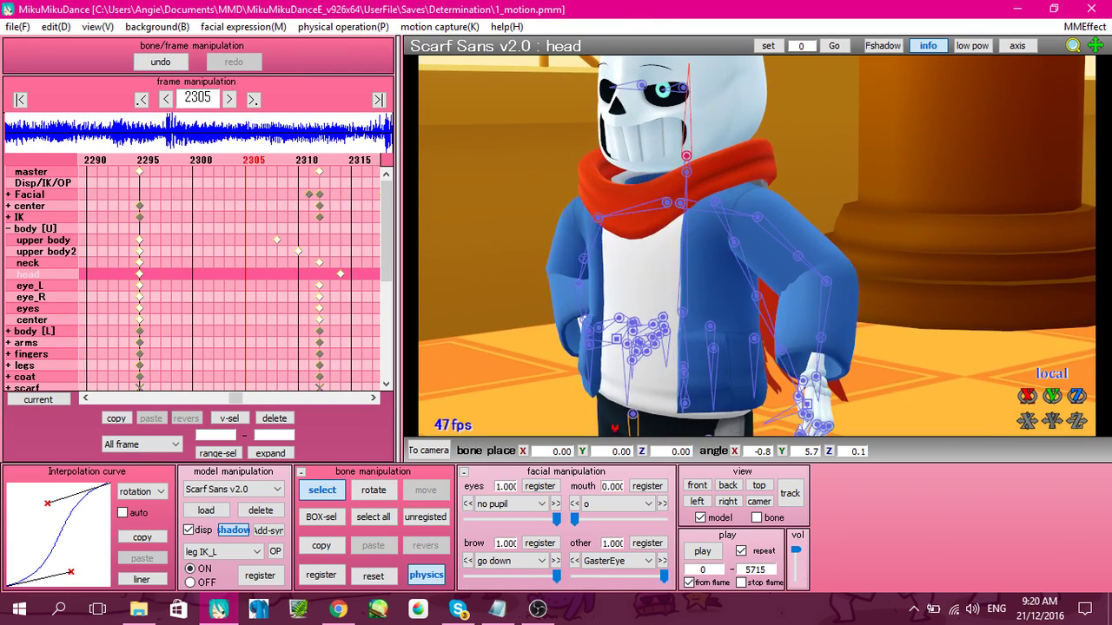
# Step: Leave bone selection mode to hide the bones and advance from frame 2305 to frame 2313, examining the body from the front
pyautogui.moveTo(738, 417); pyautogui.dragTo(511, 488, button='right')
pyautogui.click(337, 501)
pyautogui.moveTo(521, 419); pyautogui.dragTo(725, 334, button='right')
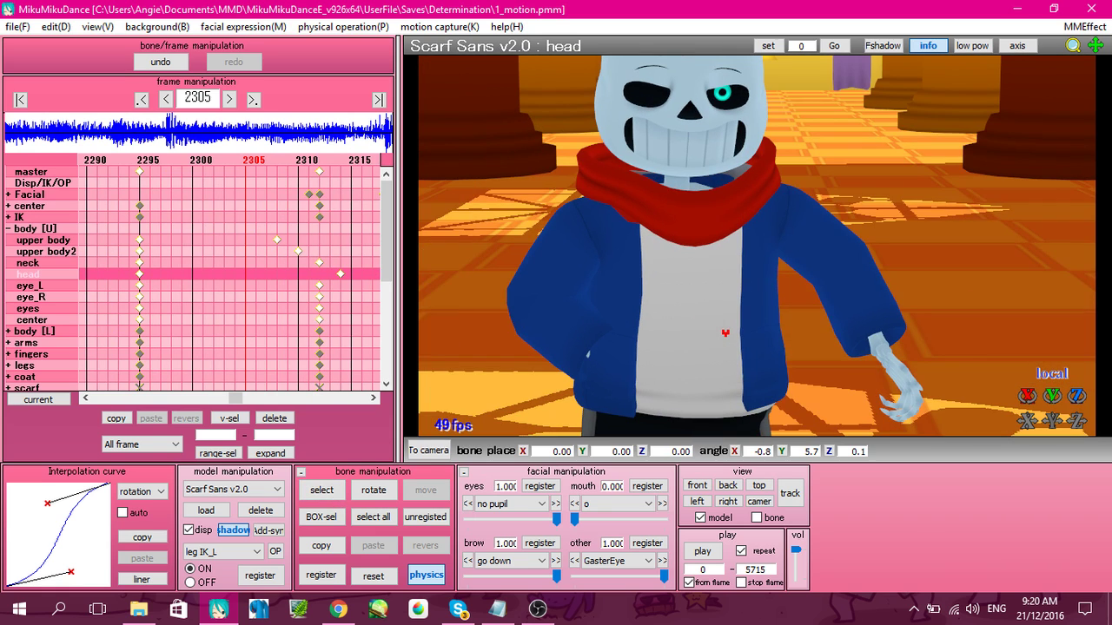
pyautogui.press('Right')
pyautogui.press('Right')
pyautogui.press('Right')
pyautogui.press('Right')
pyautogui.press('Right')
pyautogui.press('Right')
pyautogui.press('Right')
pyautogui.press('Right')
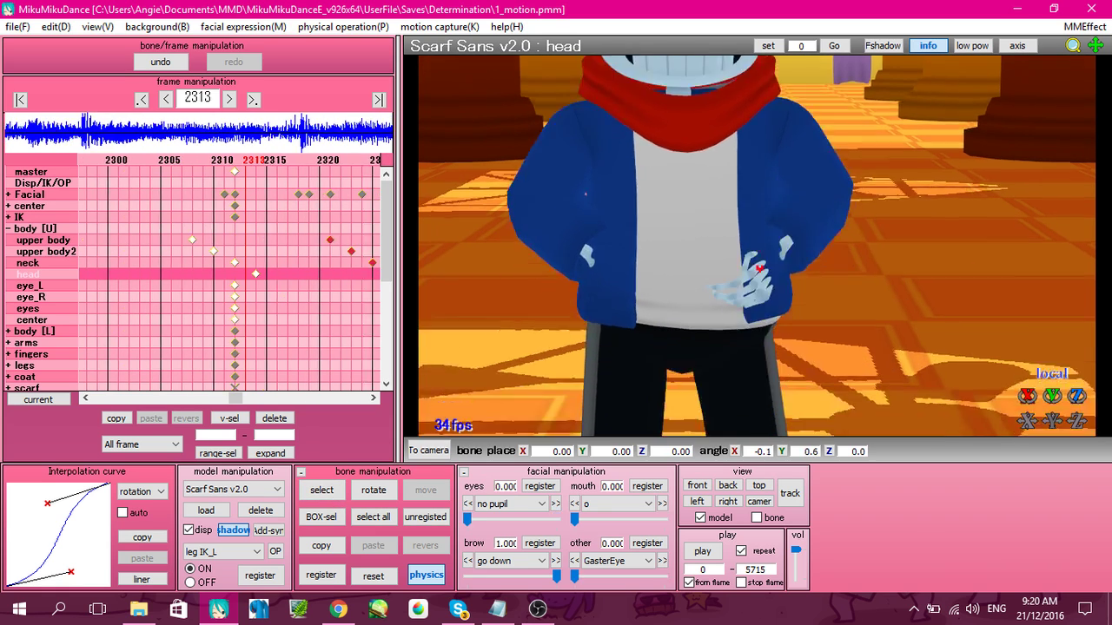
# Step: Turn camera tracking back on and advance to frame 2330 to examine Sans's head and shoulders
pyautogui.click(786, 492)
pyautogui.press('Right')
pyautogui.press('Right')
pyautogui.press('Right')
pyautogui.press('Right')
pyautogui.press('Right')
pyautogui.press('Right')
pyautogui.press('Right')
pyautogui.press('Right')
pyautogui.press('Right')
pyautogui.press('Right')
pyautogui.press('Right')
pyautogui.press('Right')
pyautogui.press('Right')
pyautogui.press('Right')
pyautogui.press('Right')
pyautogui.press('Right')
pyautogui.press('Right')
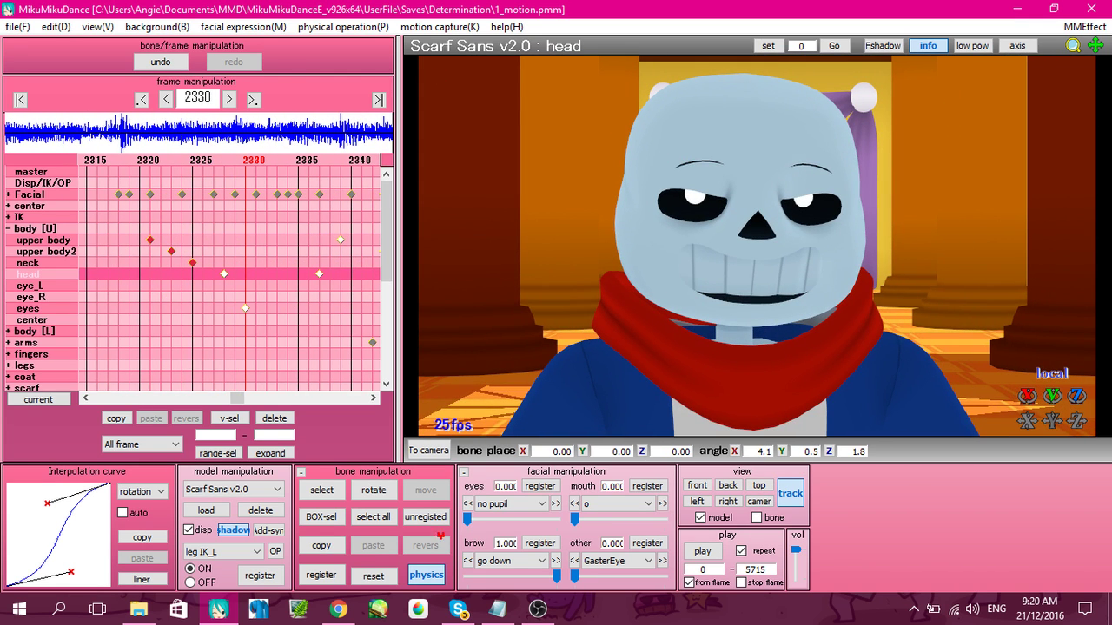
pyautogui.scroll(-5, 669, 372)
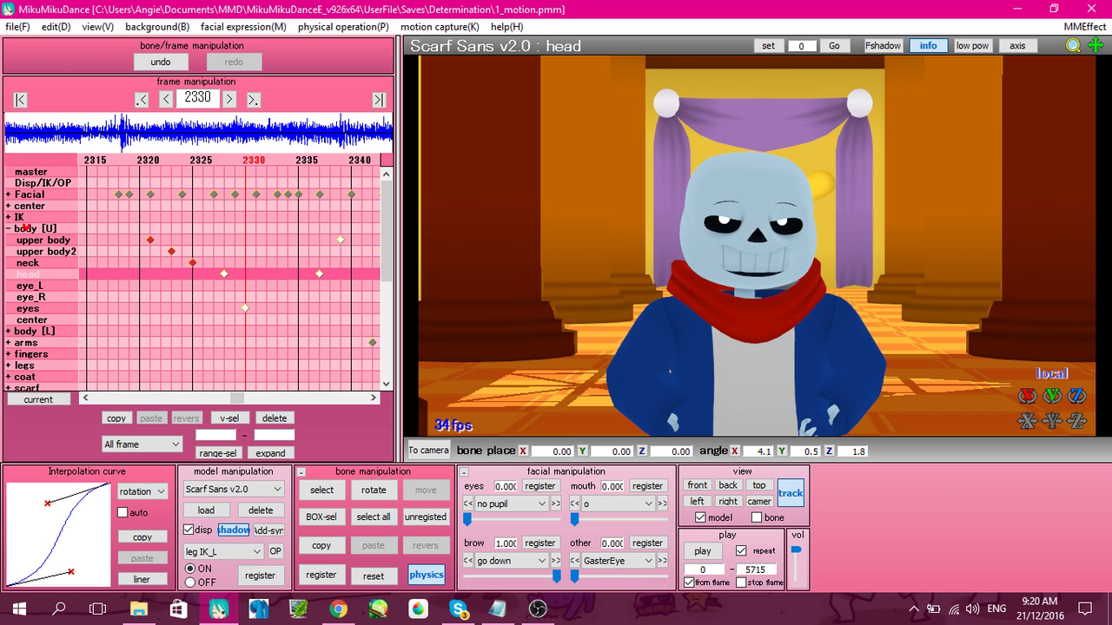
pyautogui.scroll(3, 570, 302)
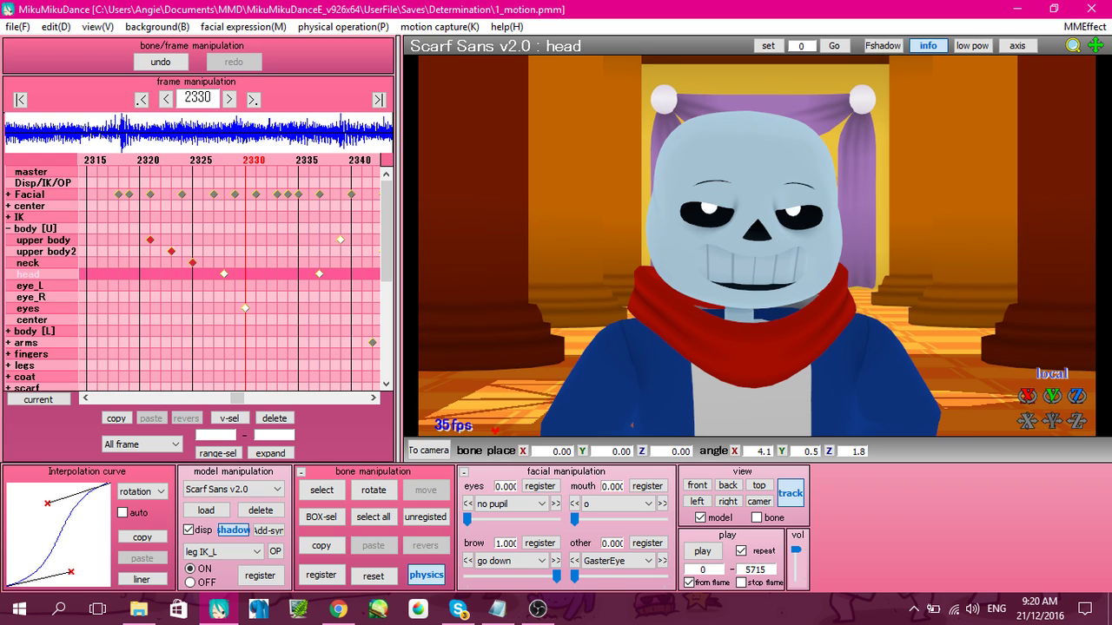
# Step: Step back from frame 2330 to review the head and upper body motion in reverse
pyautogui.press('Left')
pyautogui.press('Left')
pyautogui.press('Left')
pyautogui.press('Left')
pyautogui.press('Left')
pyautogui.press('Left')
pyautogui.press('Left')
pyautogui.press('Left')
pyautogui.press('Left')
pyautogui.press('Left')
pyautogui.press('Left')
pyautogui.press('Left')
pyautogui.press('Left')
pyautogui.press('Left')
# Step: Advance through frame 2331 to frame 2367 to examine how the head and body move into the closed-eye head tilt
pyautogui.press('Right')
pyautogui.press('Right')
pyautogui.press('Right')
pyautogui.press('Right')
pyautogui.press('Right')
pyautogui.press('Right')
pyautogui.press('Right')
pyautogui.press('Right')
pyautogui.press('Right')
pyautogui.press('Right')
pyautogui.press('Right')
pyautogui.press('Right')
pyautogui.press('Right')
pyautogui.press('Right')
pyautogui.press('Right')
pyautogui.press('Right')
pyautogui.press('Right')
pyautogui.press('Right')
pyautogui.press('Right')
pyautogui.press('Right')
pyautogui.press('Right')
pyautogui.press('Right')
pyautogui.press('Right')
pyautogui.press('Right')
pyautogui.press('Right')
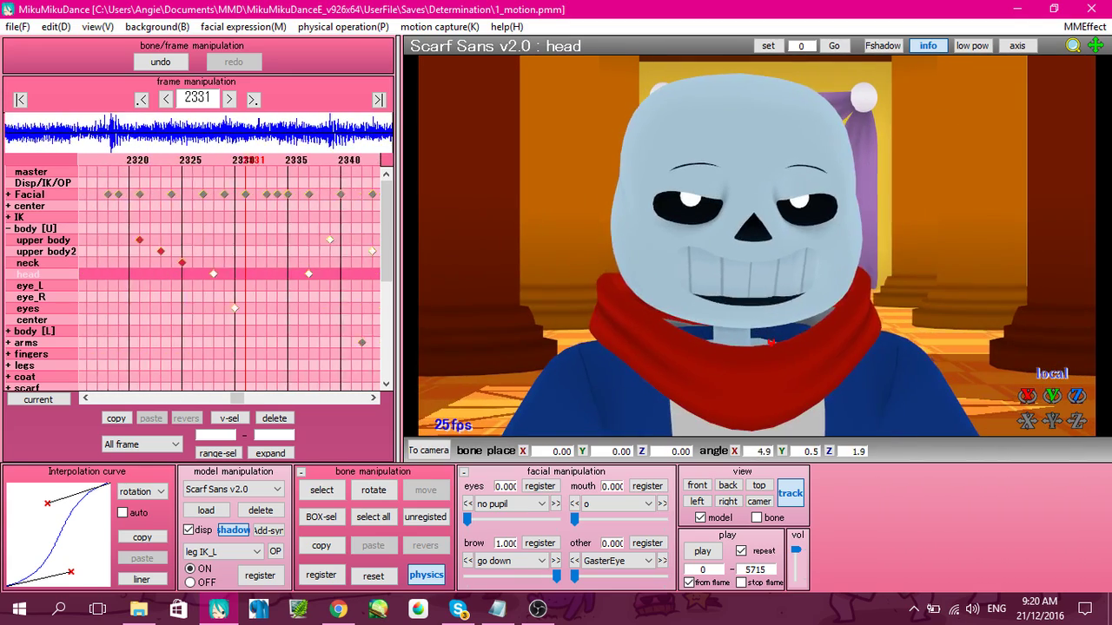
pyautogui.press('Right')
pyautogui.press('Right')
pyautogui.press('Right')
pyautogui.press('Right')
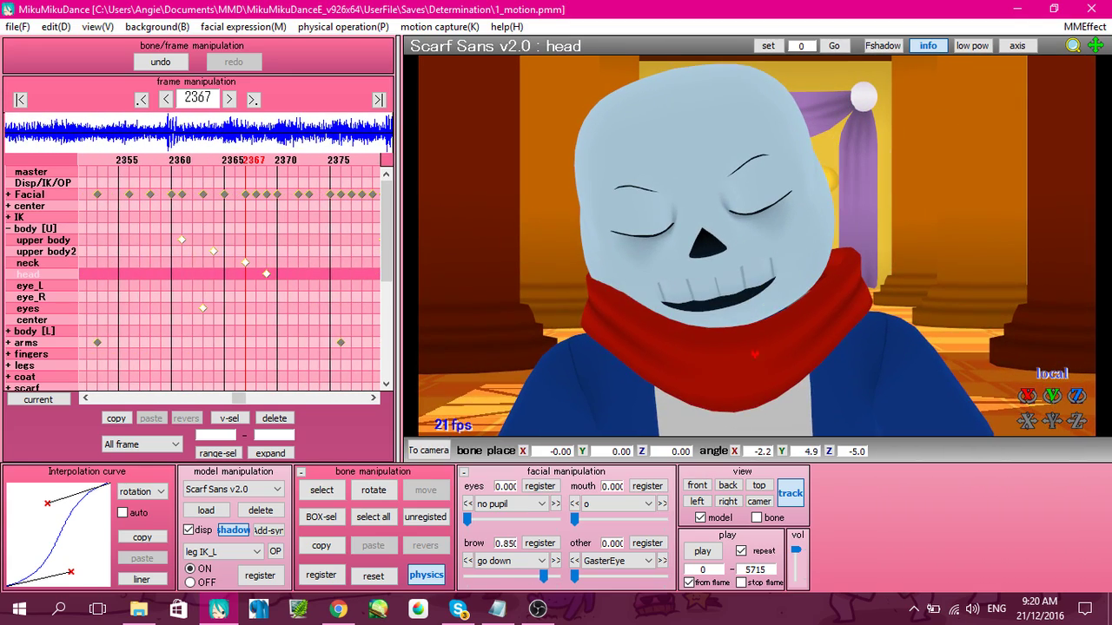
# Step: Step back to frame 2366, consult the expressive motion checklist in Notepad and return to MikuMikuDance
pyautogui.press('Left')
pyautogui.click(497, 608)
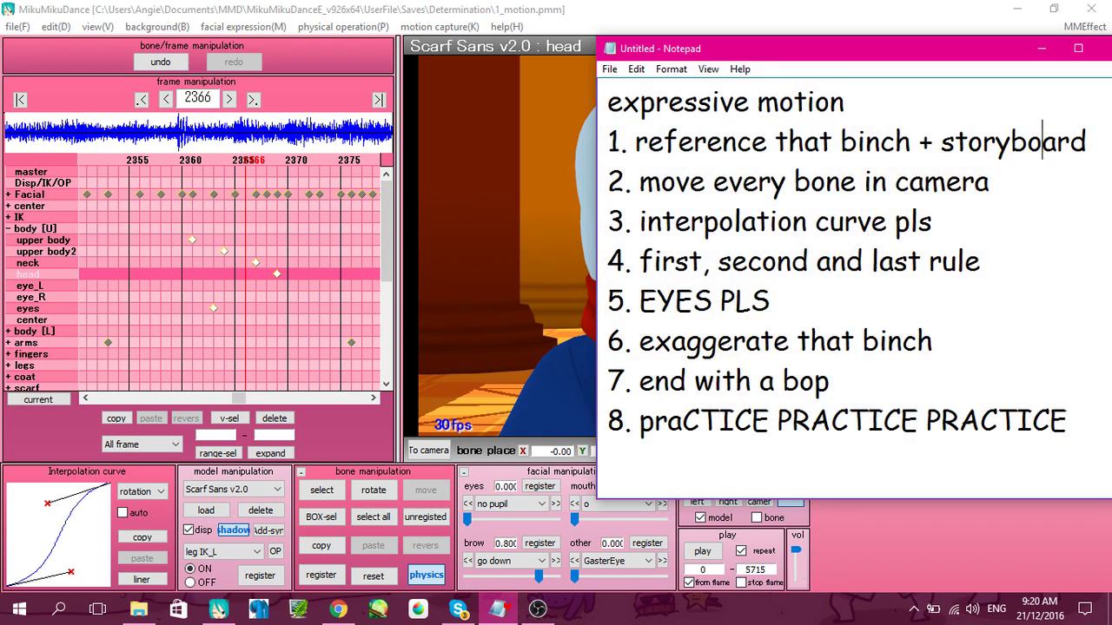
pyautogui.hotkey('alt', 'Tab')
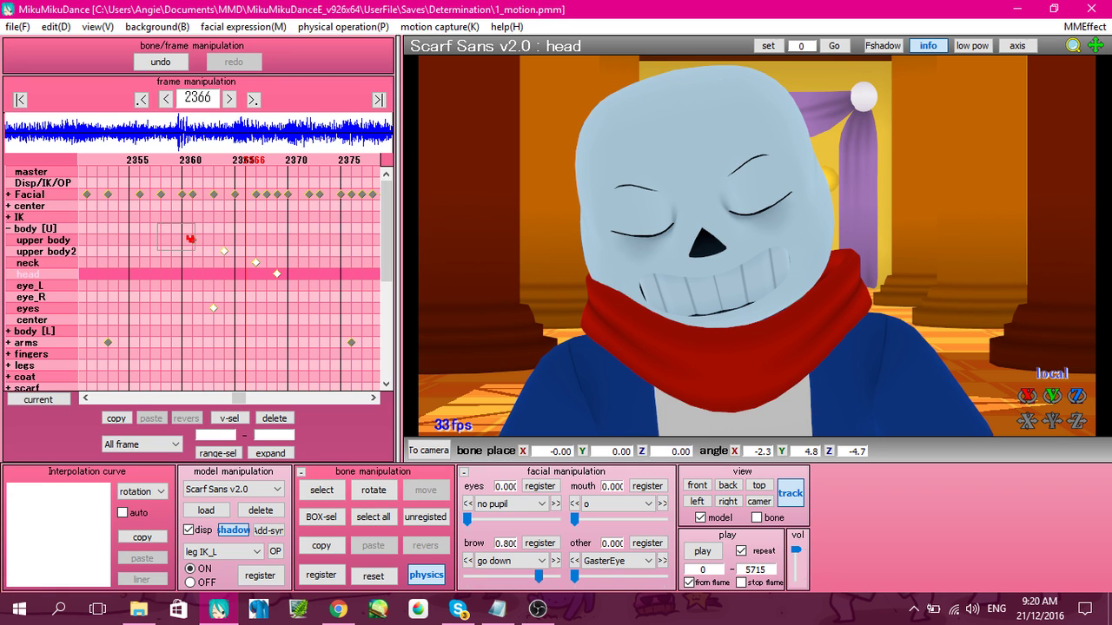
# Step: Select the upper body keyframe at frame 2361 and step back to frame 2360
pyautogui.click(192, 239)
pyautogui.press('Left')
pyautogui.press('Left')
pyautogui.press('Left')
pyautogui.press('Left')
pyautogui.press('Left')
pyautogui.press('Left')
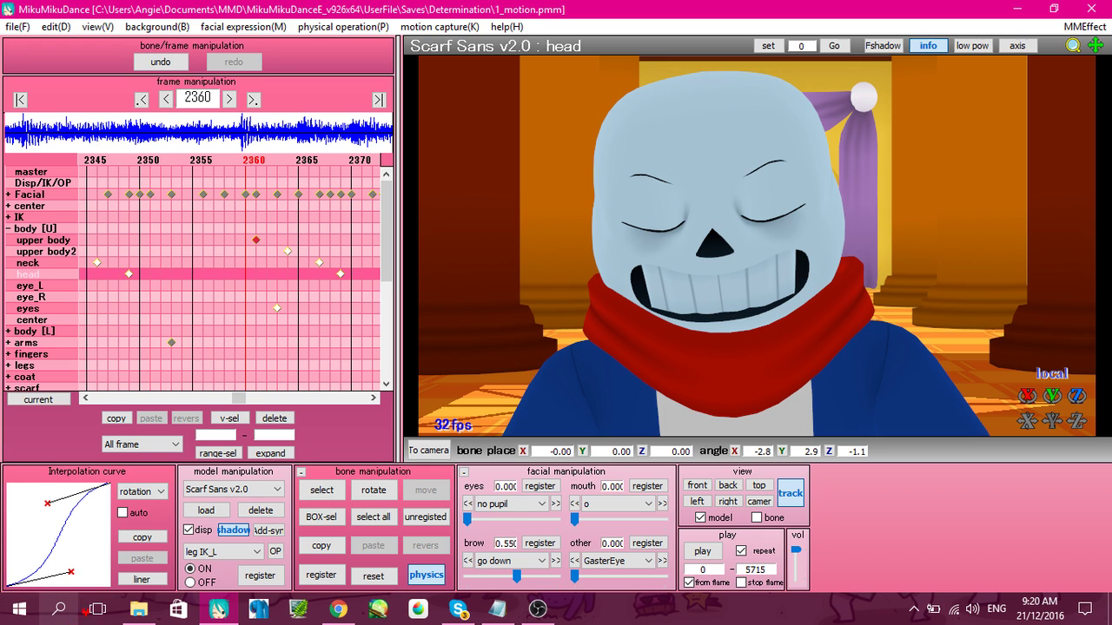
# Step: Widen the keyframe timeline and step back to frame 2347 to examine the staggered body, neck and head keyframes
pyautogui.moveTo(401, 162); pyautogui.dragTo(647, 162)
pyautogui.press('Left')
pyautogui.press('Left')
pyautogui.press('Left')
pyautogui.press('Left')
pyautogui.press('Left')
pyautogui.press('Left')
pyautogui.press('Left')
pyautogui.press('Left')
pyautogui.press('Left')
pyautogui.press('Left')
pyautogui.press('Left')
pyautogui.press('Left')
pyautogui.press('Left')
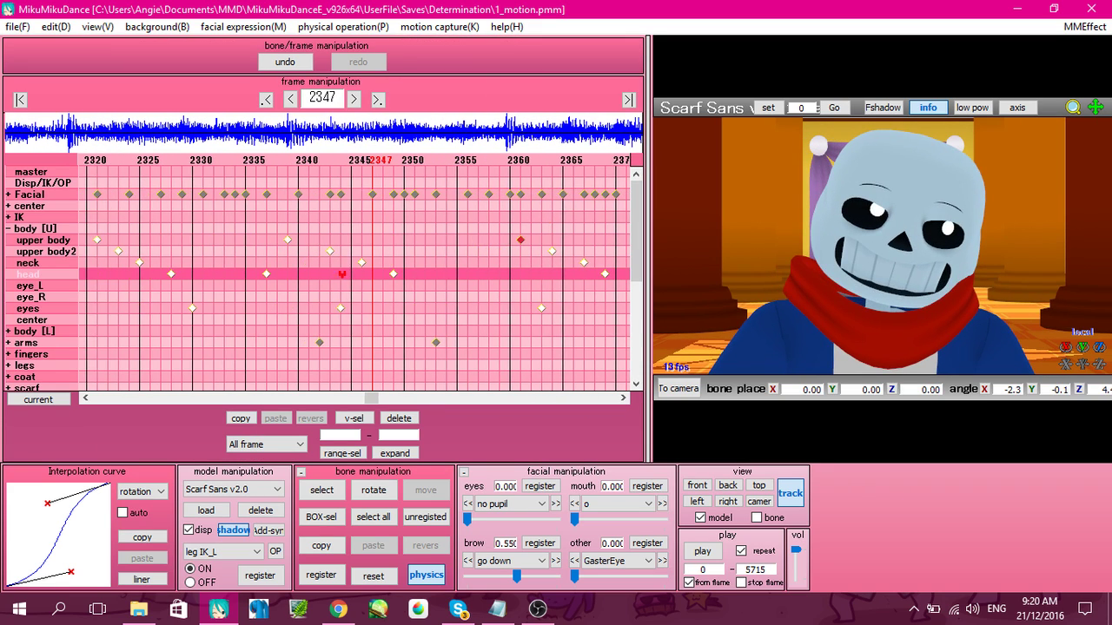
# Step: Step back from frame 2347 and forward again to frame 2335 to examine the head turn against the staggered body keyframes
pyautogui.press('Left')
pyautogui.press('Left')
pyautogui.press('Left')
pyautogui.press('Left')
pyautogui.press('Left')
pyautogui.press('Left')
pyautogui.press('Left')
pyautogui.press('Left')
pyautogui.press('Left')
pyautogui.press('Left')
pyautogui.press('Left')
pyautogui.press('Left')
pyautogui.press('Left')
pyautogui.press('Left')
pyautogui.press('Left')
pyautogui.press('Left')
pyautogui.press('Left')
pyautogui.press('Left')
pyautogui.press('Left')
pyautogui.press('Left')
pyautogui.press('Right')
pyautogui.press('Right')
pyautogui.press('Right')
pyautogui.press('Right')
pyautogui.press('Right')
pyautogui.press('Right')
pyautogui.press('Right')
pyautogui.press('Right')
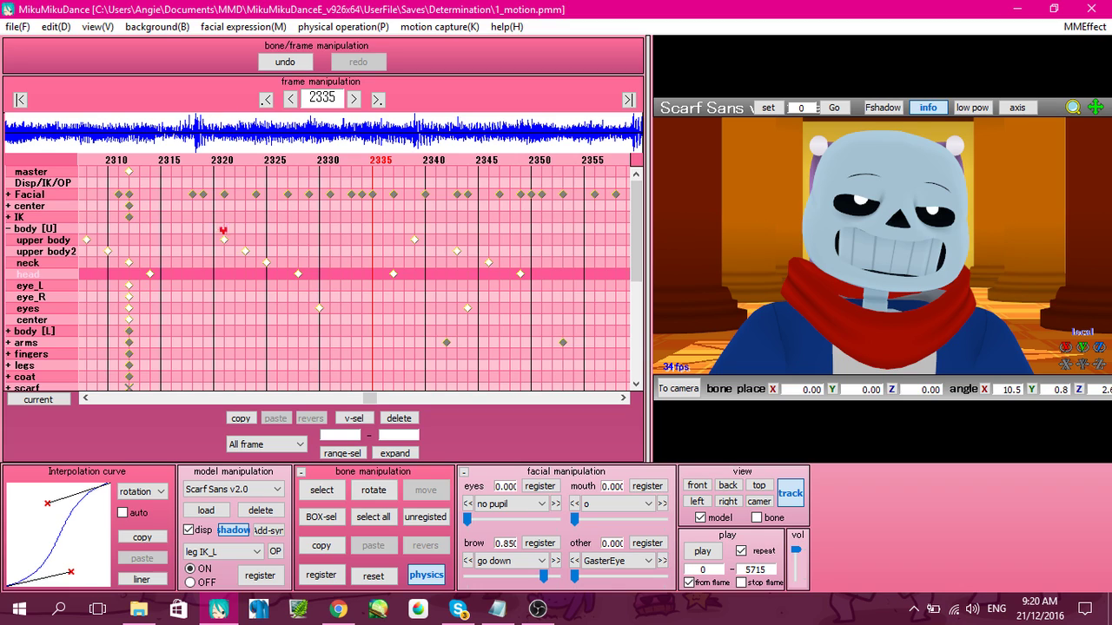
# Step: Select the upper body, upper body2 and neck keyframes at frames 2321 to 2325 and step back to frame 2325
pyautogui.click(231, 227)
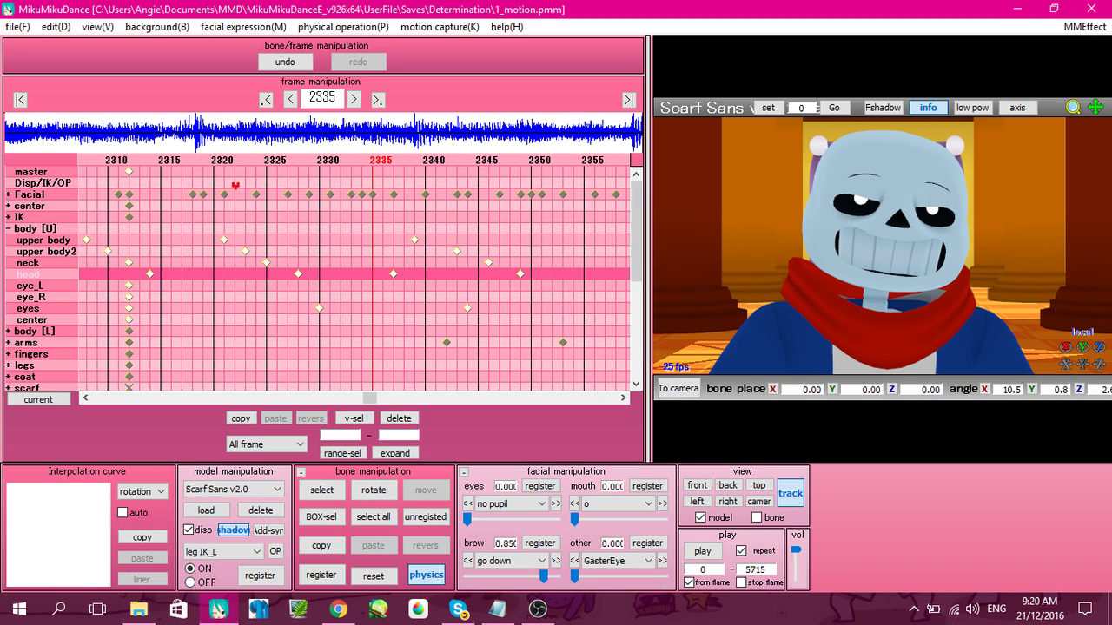
pyautogui.moveTo(180, 221); pyautogui.dragTo(273, 267)
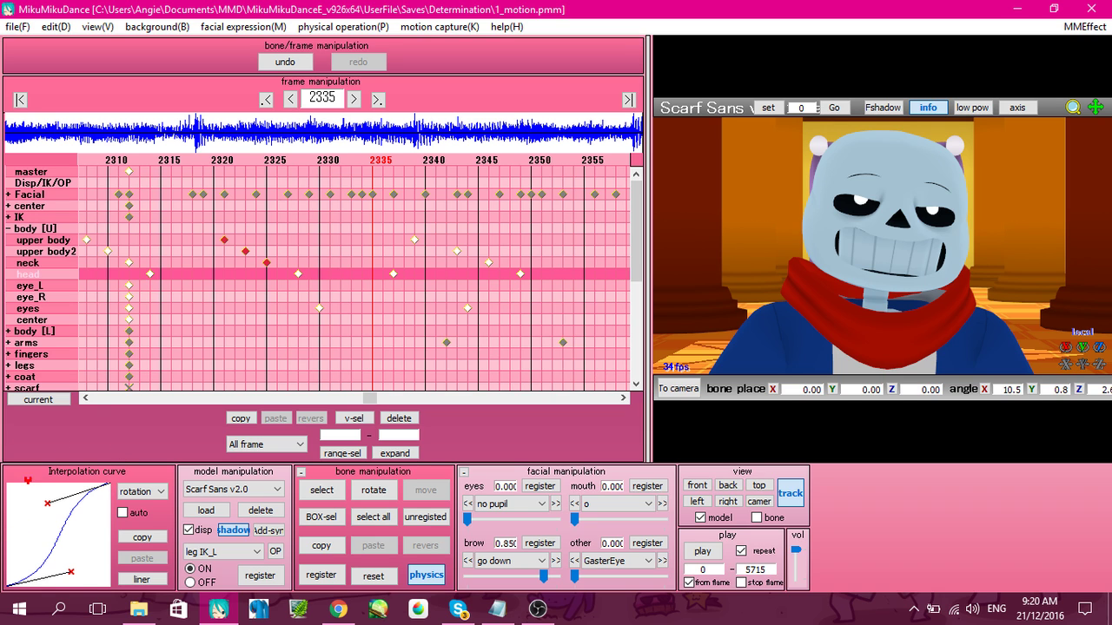
pyautogui.press('Left')
pyautogui.press('Left')
pyautogui.press('Left')
pyautogui.press('Left')
pyautogui.press('Left')
pyautogui.press('Left')
pyautogui.press('Left')
pyautogui.press('Left')
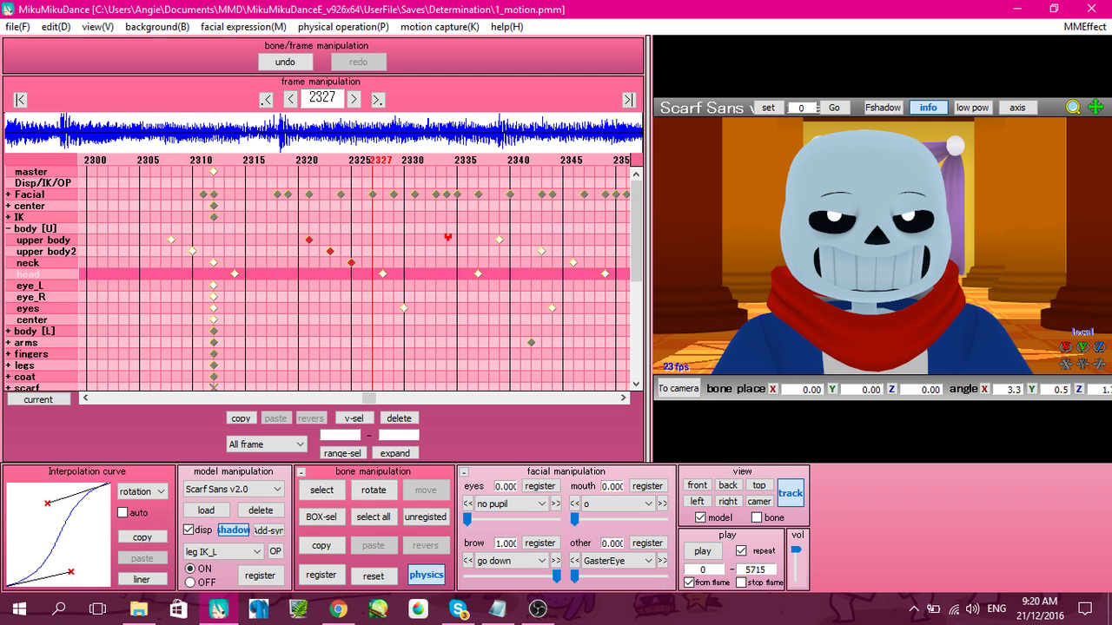
pyautogui.press('Left')
pyautogui.press('Left')
pyautogui.press('Left')
pyautogui.press('Left')
pyautogui.press('Left')
pyautogui.press('Left')
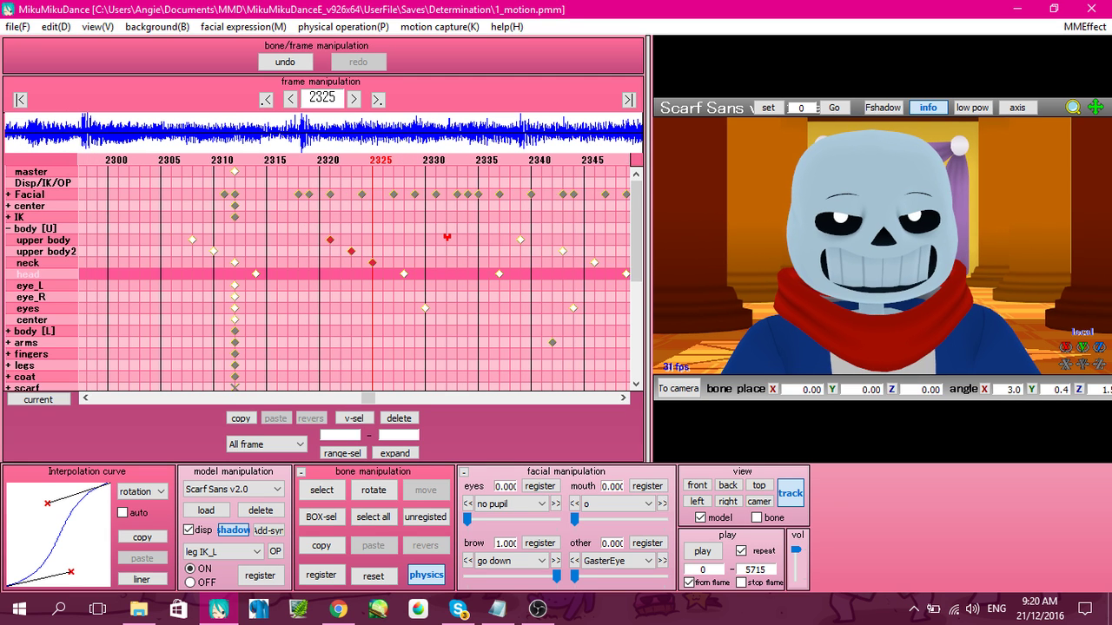
# Step: Advance through frames 2327 and 2330 to frame 2335 to examine how the head and eyes follow the body
pyautogui.press('Right')
pyautogui.press('Right')
pyautogui.press('Right')
pyautogui.press('Right')
pyautogui.press('Right')
pyautogui.press('Right')
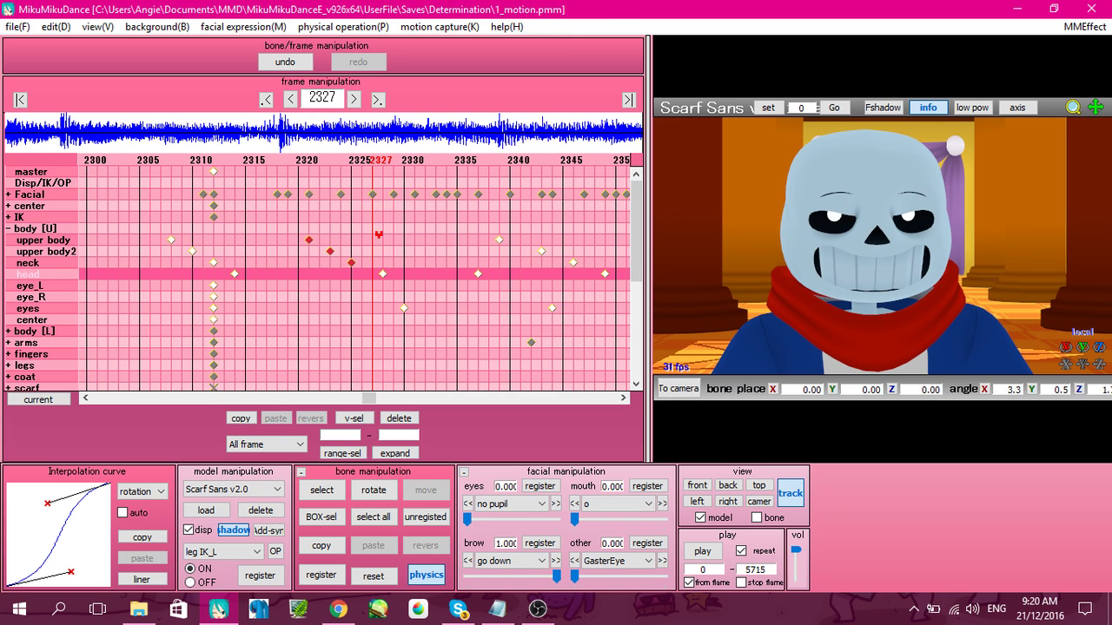
pyautogui.press('Right')
pyautogui.press('Right')
pyautogui.press('Right')
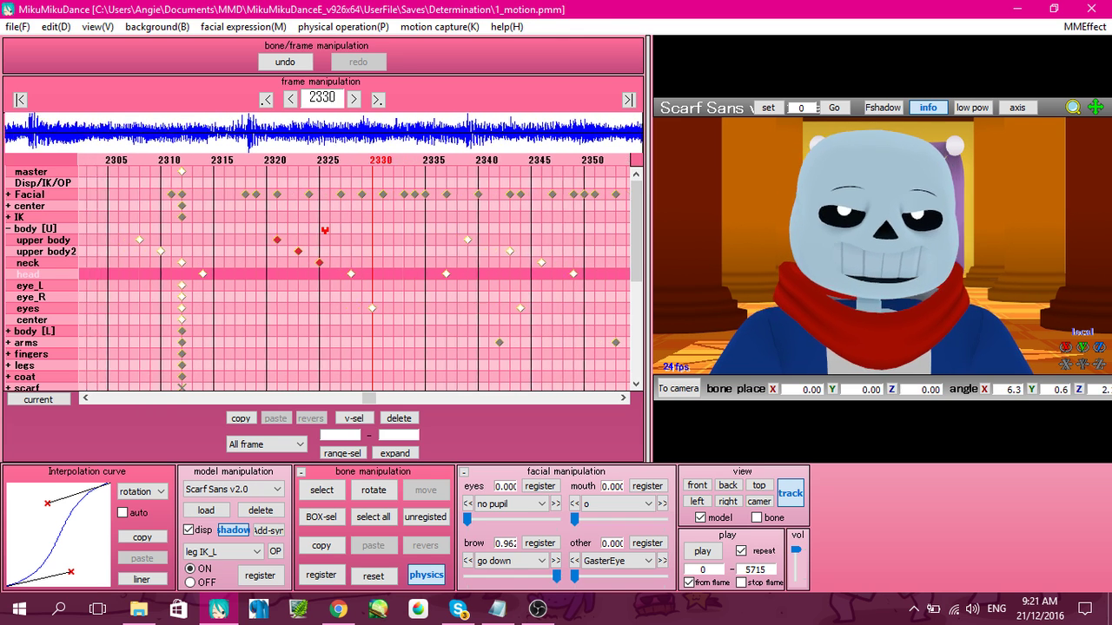
pyautogui.press('Right')
pyautogui.press('Right')
pyautogui.press('Right')
pyautogui.press('Right')
pyautogui.press('Right')
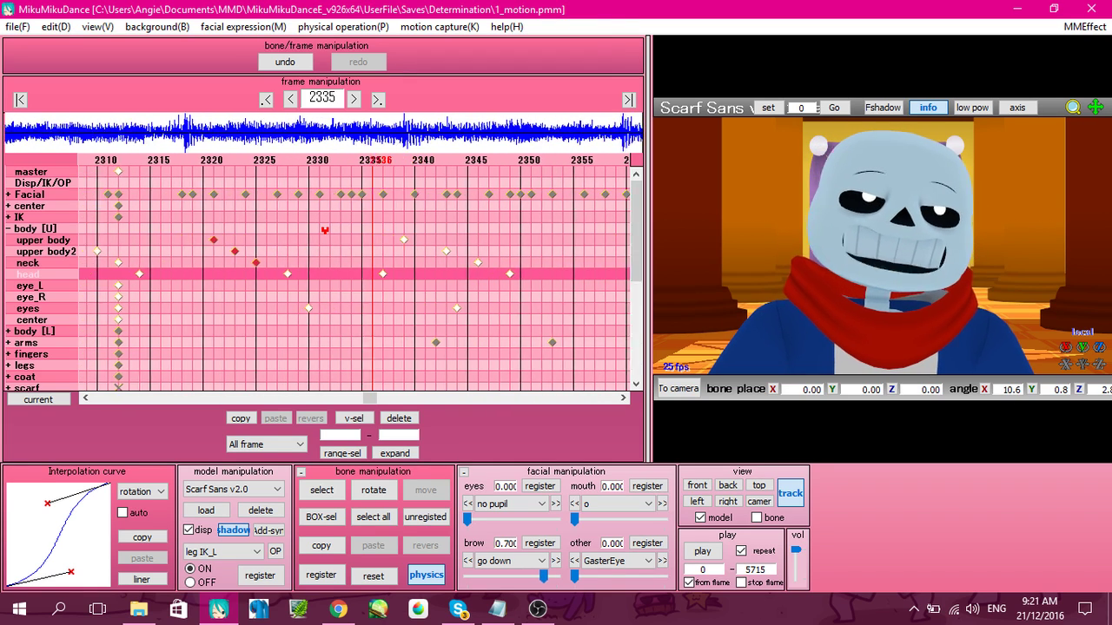
# Step: Step through the frames before frame 2337 and stop there to review the timing of the head motion
pyautogui.press('Left')
pyautogui.press('Left')
pyautogui.press('Left')
pyautogui.press('Left')
pyautogui.press('Left')
pyautogui.press('Left')
pyautogui.press('Left')
pyautogui.press('Left')
pyautogui.press('Left')
pyautogui.press('Left')
pyautogui.press('Left')
pyautogui.press('Left')
pyautogui.press('Left')
pyautogui.press('Left')
pyautogui.press('Left')
pyautogui.press('Left')
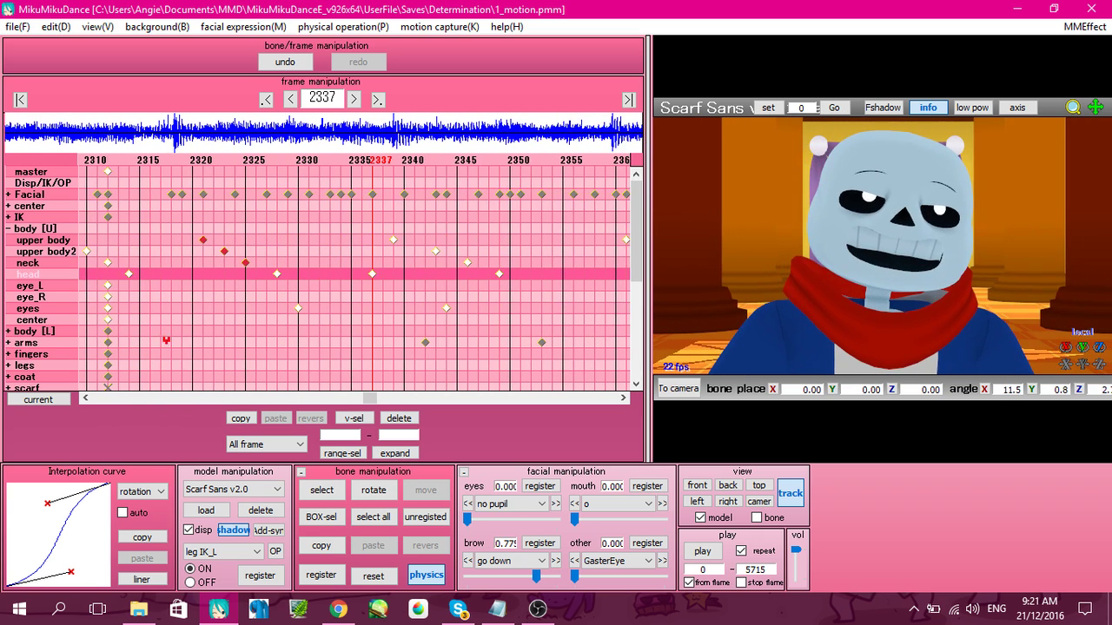
# Step: Select the upper body, upper body2, neck, head and eyes keyframes between frames 2321 and 2349
pyautogui.moveTo(172, 230); pyautogui.dragTo(546, 292)
pyautogui.click(546, 292)
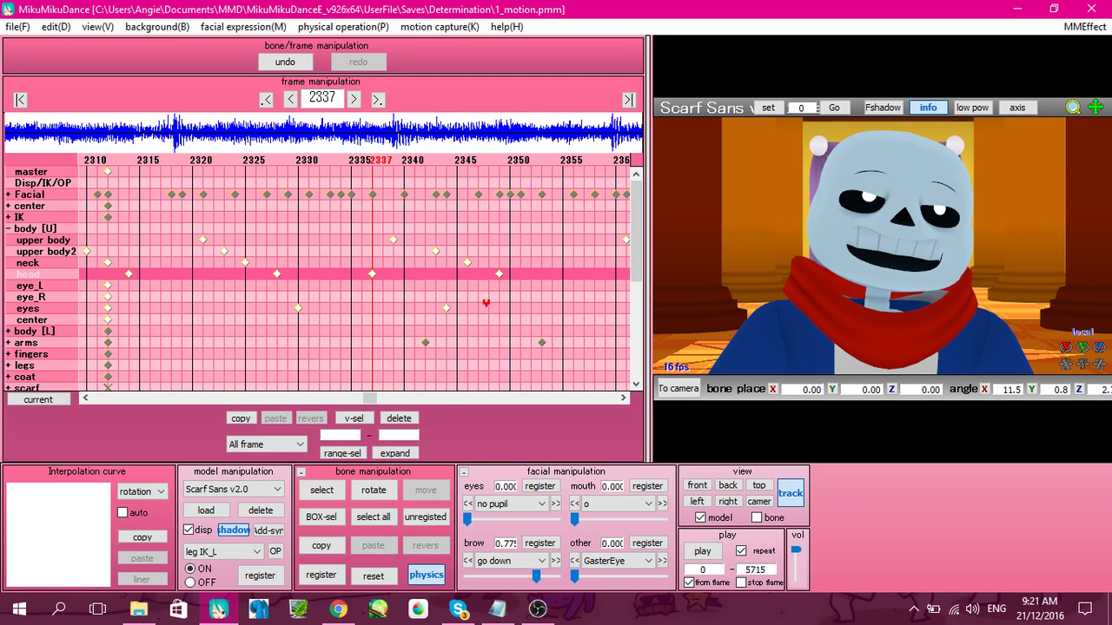
pyautogui.moveTo(174, 219); pyautogui.dragTo(574, 315)
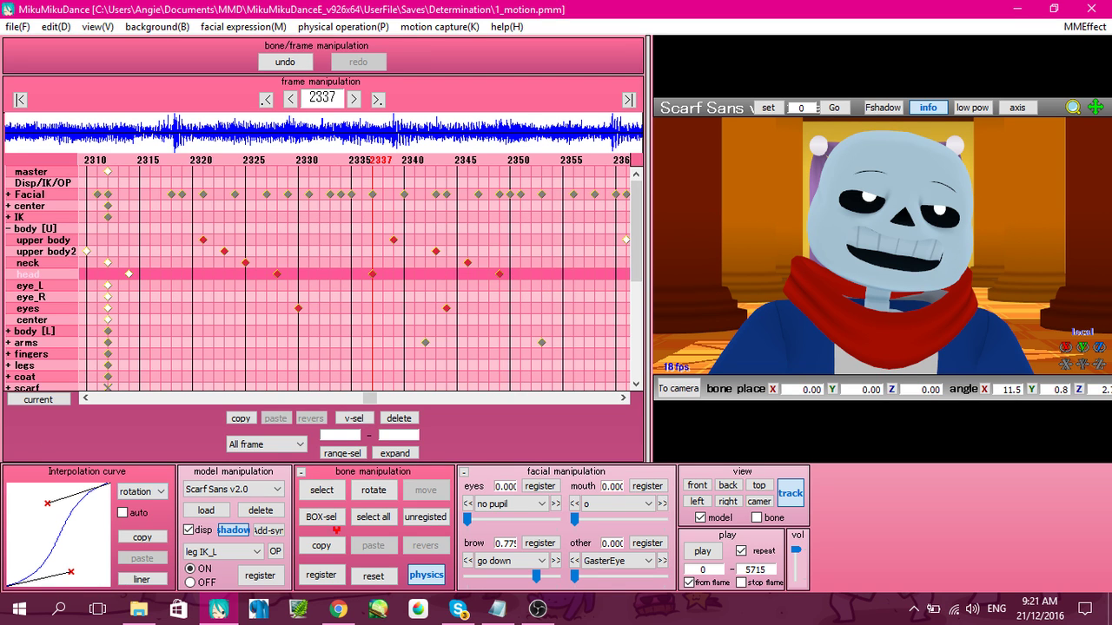
# Step: Advance to frame 2352 and select the upper body, upper body2, neck, head and eyes keyframes at frames 2361 to 2369
pyautogui.press('Right')
pyautogui.press('Right')
pyautogui.press('Right')
pyautogui.press('Right')
pyautogui.press('Right')
pyautogui.press('Right')
pyautogui.press('Right')
pyautogui.press('Right')
pyautogui.press('Right')
pyautogui.press('Right')
pyautogui.press('Right')
pyautogui.press('Right')
pyautogui.press('Right')
pyautogui.press('Right')
pyautogui.press('Right')
pyautogui.press('Right')
pyautogui.press('Right')
pyautogui.press('Right')
pyautogui.press('Right')
pyautogui.press('Right')
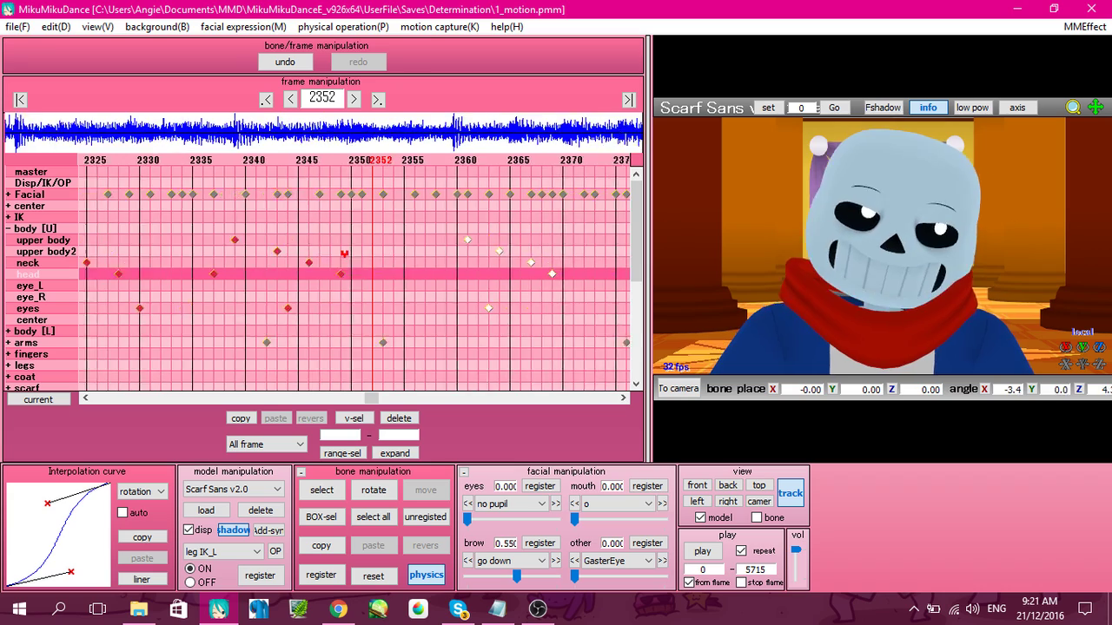
pyautogui.moveTo(312, 222); pyautogui.dragTo(565, 323)
# Step: Advance to frame 2382 and select the staggered upper body, neck, head and eyes keyframes at frames 2380 to 2388
pyautogui.press('Right')
pyautogui.press('Right')
pyautogui.press('Right')
pyautogui.press('Right')
pyautogui.press('Right')
pyautogui.press('Right')
pyautogui.press('Right')
pyautogui.press('Right')
pyautogui.press('Right')
pyautogui.press('Right')
pyautogui.press('Right')
pyautogui.press('Right')
pyautogui.press('Right')
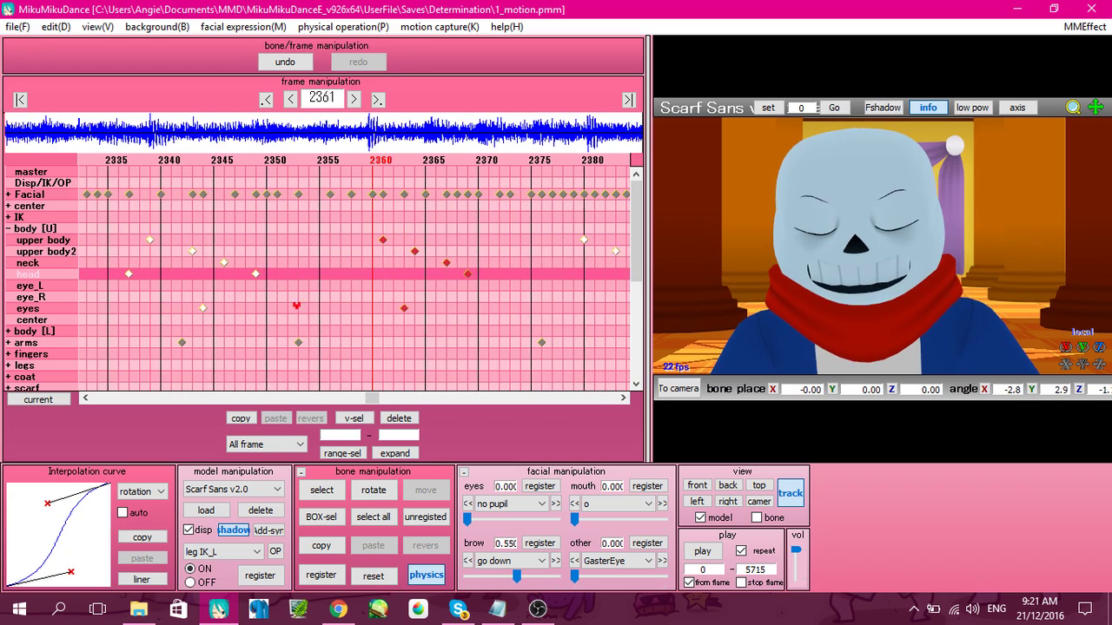
pyautogui.press('Right')
pyautogui.press('Right')
pyautogui.press('Right')
pyautogui.press('Right')
pyautogui.press('Right')
pyautogui.press('Right')
pyautogui.press('Right')
pyautogui.press('Right')
pyautogui.press('Right')
pyautogui.press('Right')
pyautogui.press('Right')
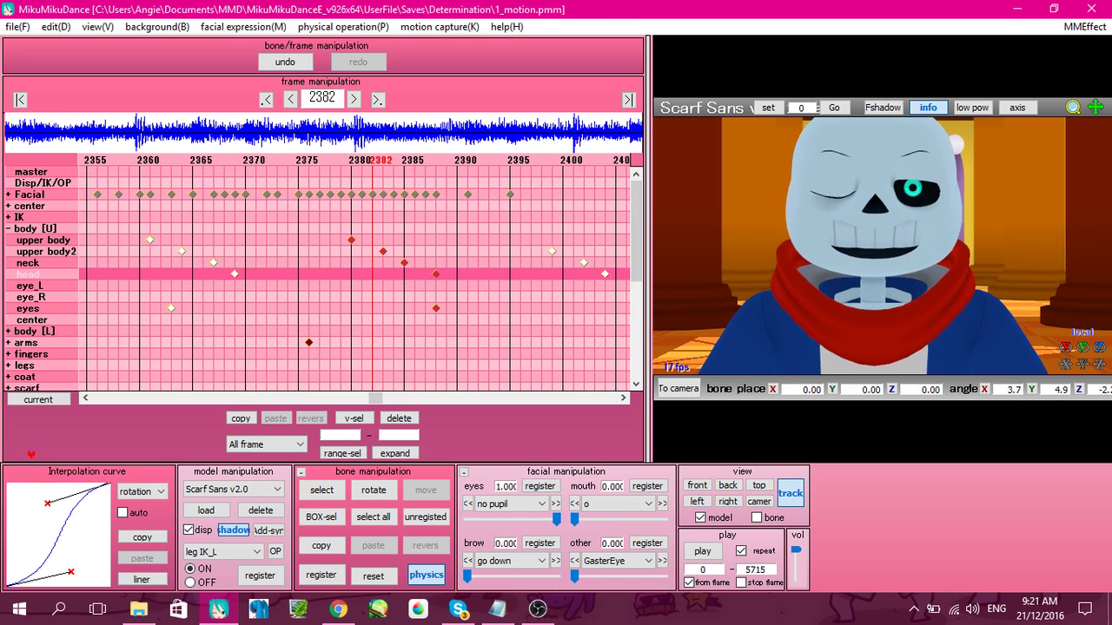
# Step: Select both staggered keyframe groups from frame 2361 to 2388 and advance to frame 2387
pyautogui.press('Right')
pyautogui.press('Right')
pyautogui.press('Right')
pyautogui.press('Right')
pyautogui.press('Right')
pyautogui.press('Right')
pyautogui.press('Right')
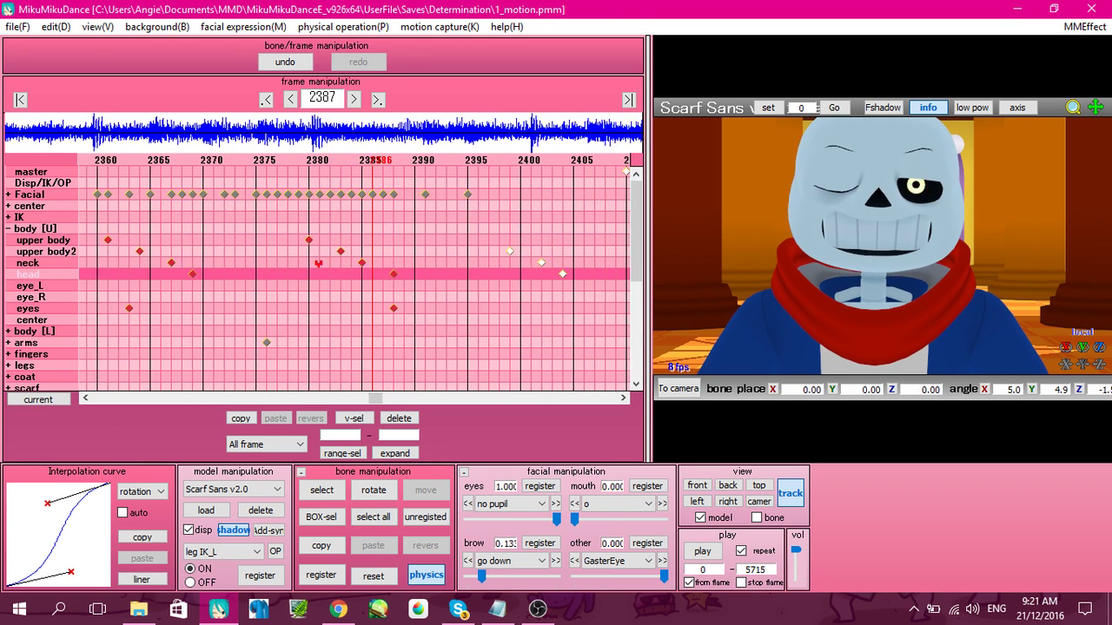
# Step: Select only the neck, head and eyes keyframes at frames 2385 to 2388 and step back to frame 2369
pyautogui.moveTo(327, 247); pyautogui.dragTo(601, 312)
pyautogui.press('Left')
pyautogui.press('Left')
pyautogui.press('Left')
pyautogui.press('Left')
pyautogui.press('Left')
pyautogui.press('Left')
pyautogui.press('Left')
pyautogui.press('Left')
pyautogui.press('Left')
pyautogui.press('Left')
pyautogui.press('Left')
pyautogui.press('Left')
pyautogui.press('Left')
pyautogui.press('Left')
pyautogui.press('Left')
pyautogui.press('Left')
pyautogui.press('Left')
pyautogui.press('Left')
pyautogui.press('Left')
pyautogui.press('Left')
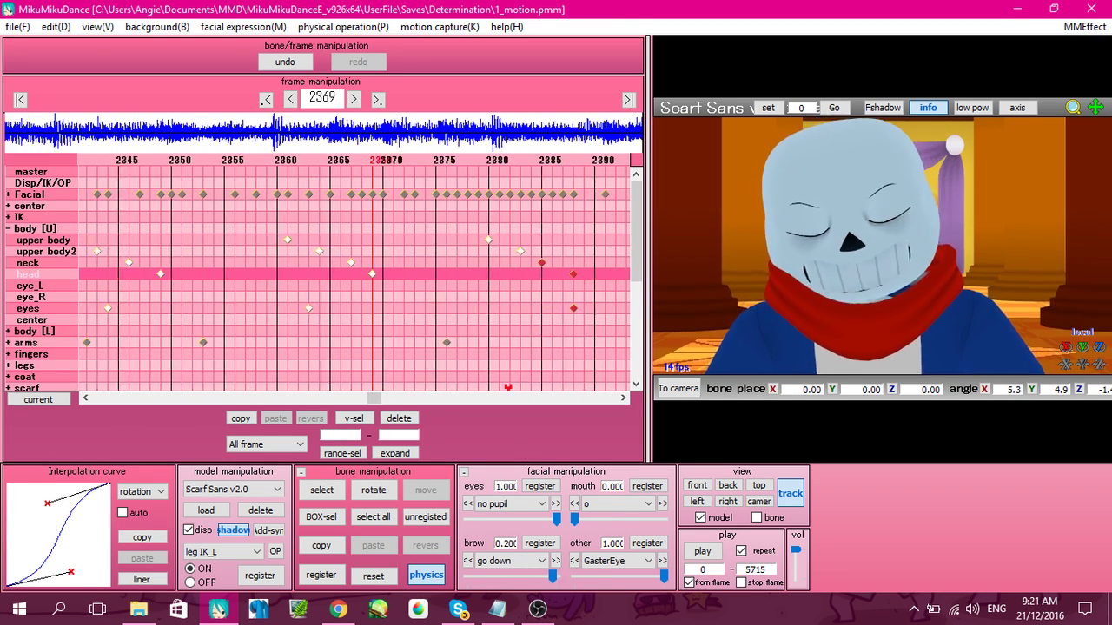
# Step: Step back to frame 2349 and check the expressive motion tips list in Notepad before returning to MikuMikuDance
pyautogui.press('Left')
pyautogui.press('Left')
pyautogui.press('Left')
pyautogui.press('Left')
pyautogui.press('Left')
pyautogui.press('Left')
pyautogui.press('Left')
pyautogui.press('Left')
pyautogui.press('Left')
pyautogui.press('Left')
pyautogui.hotkey('alt', 'Tab')
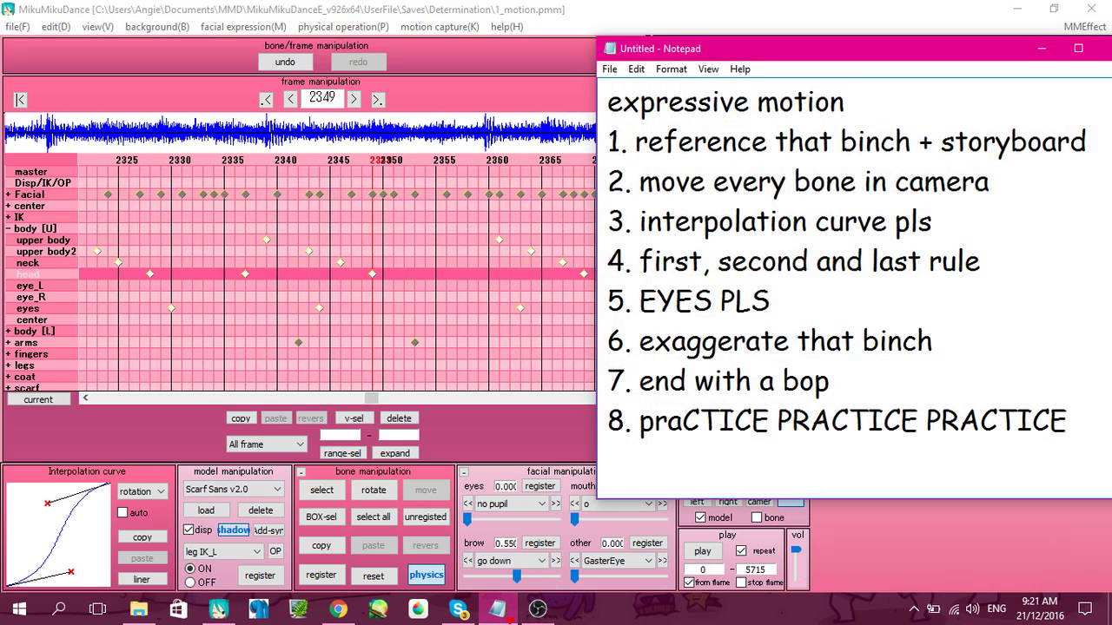
pyautogui.hotkey('alt', 'Tab')
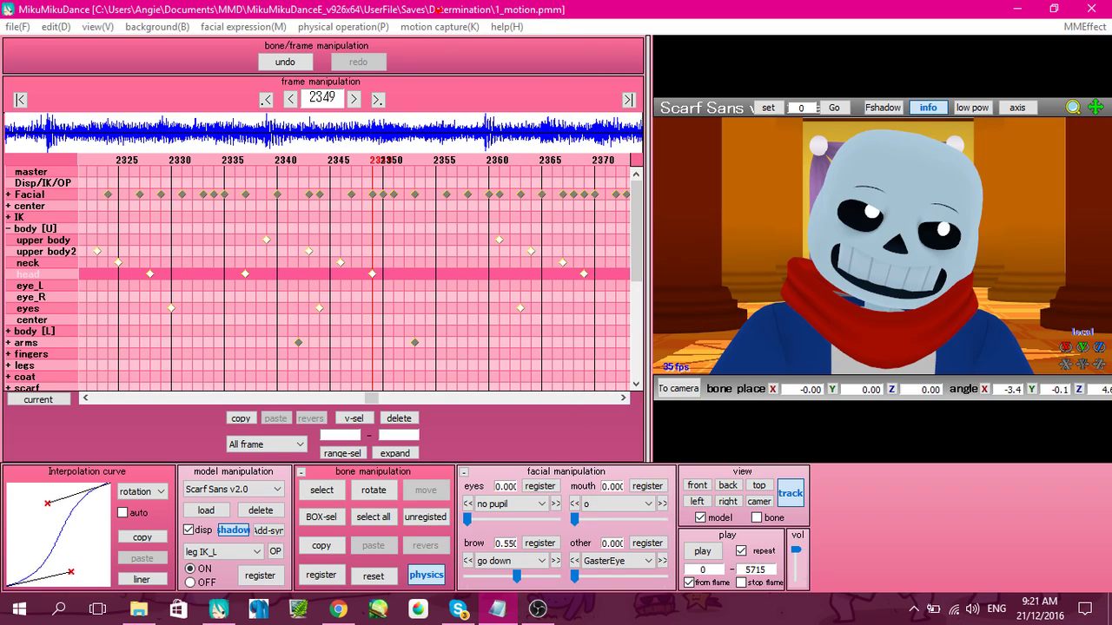
# Step: Step back from frame 2349 to frame 2330 to review the body and head motion
pyautogui.press('Left')
pyautogui.press('Left')
pyautogui.press('Left')
pyautogui.press('Left')
pyautogui.press('Left')
pyautogui.press('Left')
pyautogui.press('Left')
pyautogui.press('Left')
pyautogui.press('Left')
pyautogui.press('Left')
pyautogui.press('Left')
pyautogui.press('Left')
pyautogui.press('Left')
pyautogui.press('Left')
pyautogui.press('Left')
pyautogui.press('Left')
pyautogui.press('Left')
pyautogui.press('Left')
pyautogui.press('Left')
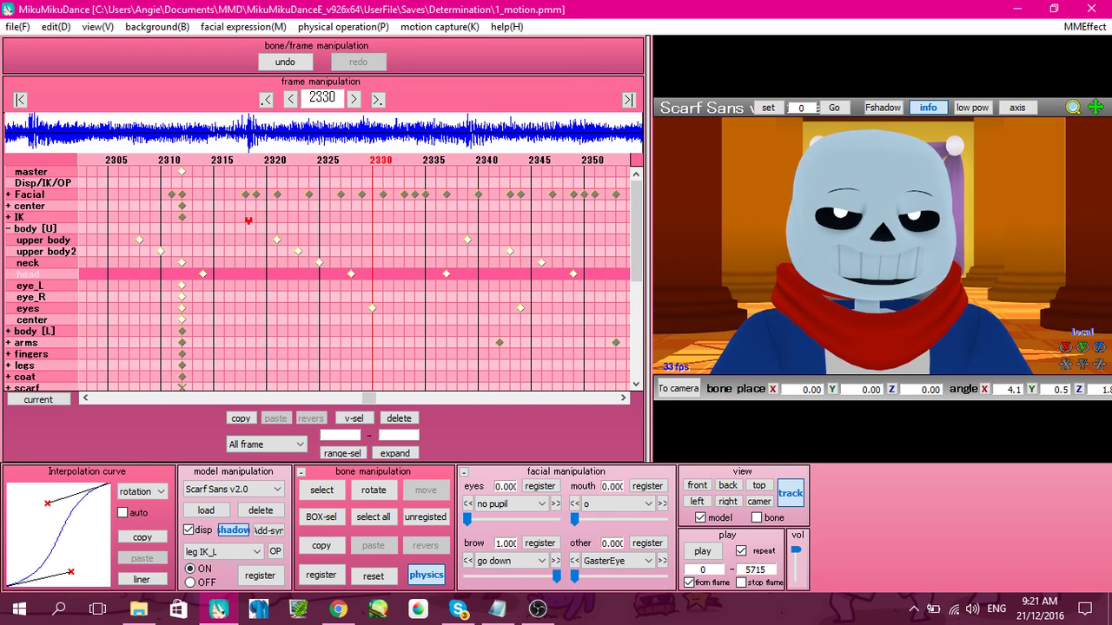
# Step: Try lining up the upper body, upper body2, neck and head keyframes near frame 2321 on frame 2325, and undo the alignment
pyautogui.moveTo(261, 218); pyautogui.dragTo(384, 290)
pyautogui.moveTo(244, 220); pyautogui.dragTo(366, 288)
pyautogui.moveTo(277, 239); pyautogui.dragTo(368, 286)
pyautogui.click(288, 240)
pyautogui.moveTo(288, 241); pyautogui.dragTo(319, 273)
pyautogui.click(309, 251)
pyautogui.click(329, 263)
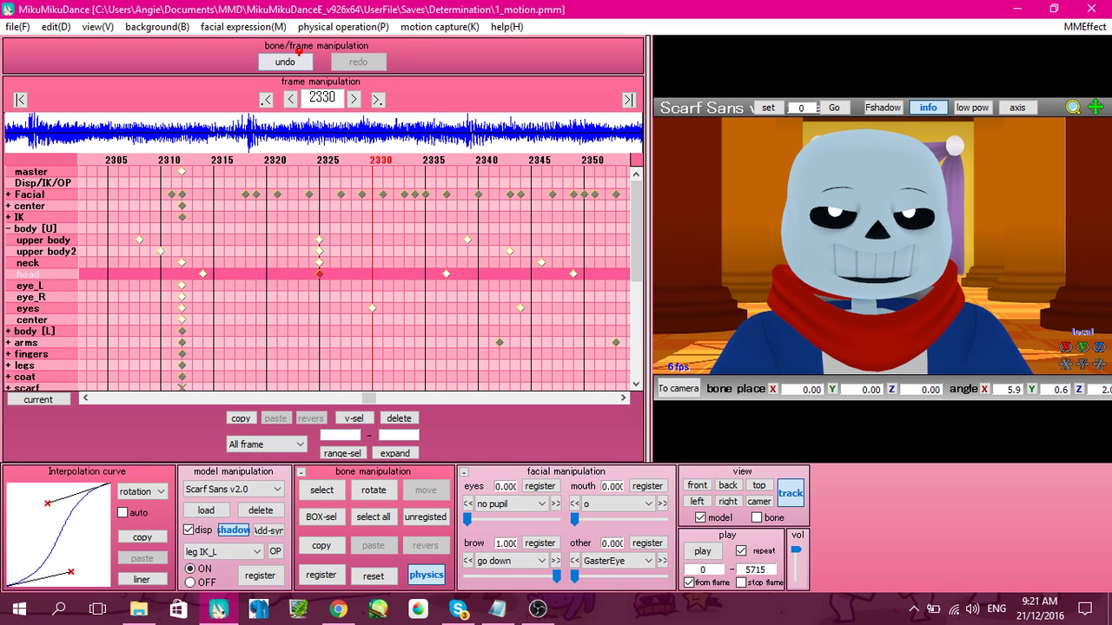
pyautogui.click(285, 61)
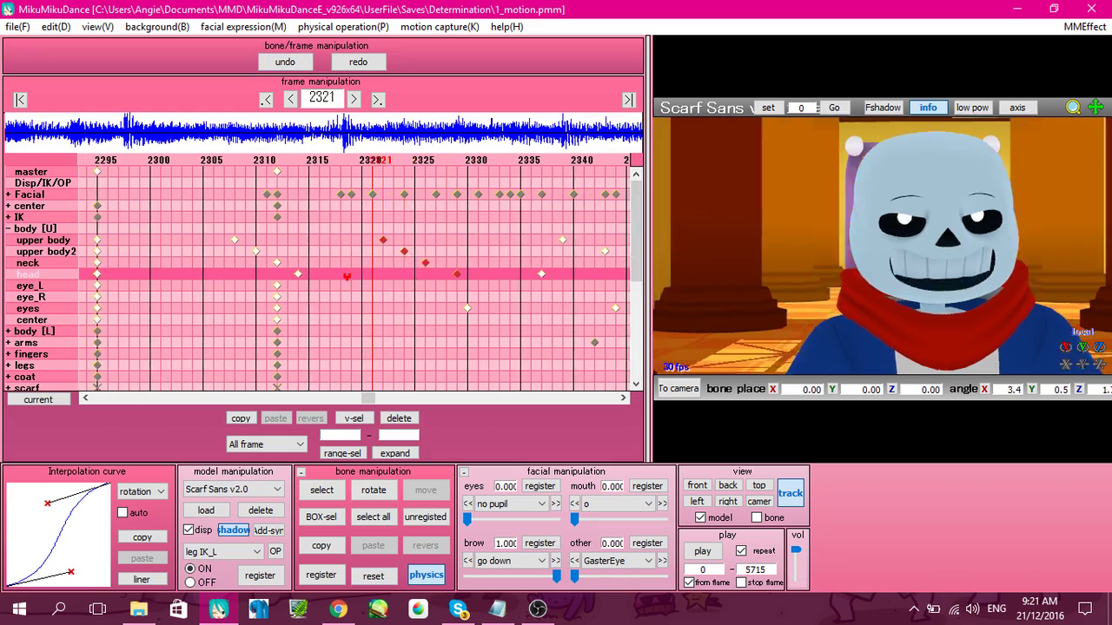
# Step: Step through the staggered body, neck and head motion up to frame 2349
pyautogui.press('Left')
pyautogui.press('Left')
pyautogui.press('Left')
pyautogui.press('Left')
pyautogui.press('Right')
pyautogui.press('Right')
pyautogui.press('Right')
pyautogui.press('Right')
pyautogui.press('Right')
pyautogui.press('Right')
pyautogui.press('Right')
pyautogui.press('Right')
pyautogui.press('Right')
pyautogui.press('Right')
pyautogui.press('Right')
pyautogui.press('Right')
pyautogui.press('Right')
pyautogui.press('Right')
pyautogui.press('Right')
pyautogui.press('Right')
pyautogui.press('Right')
pyautogui.press('Right')
pyautogui.press('Right')
pyautogui.press('Right')
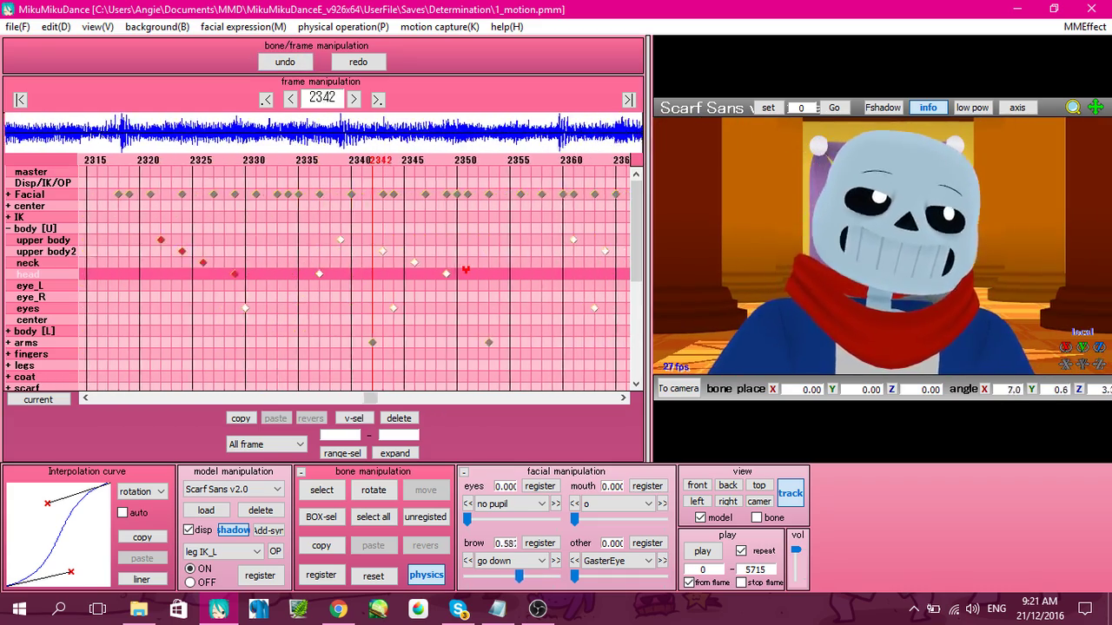
pyautogui.press('Right')
pyautogui.press('Right')
pyautogui.press('Right')
pyautogui.press('Right')
pyautogui.press('Right')
pyautogui.press('Right')
pyautogui.press('Right')
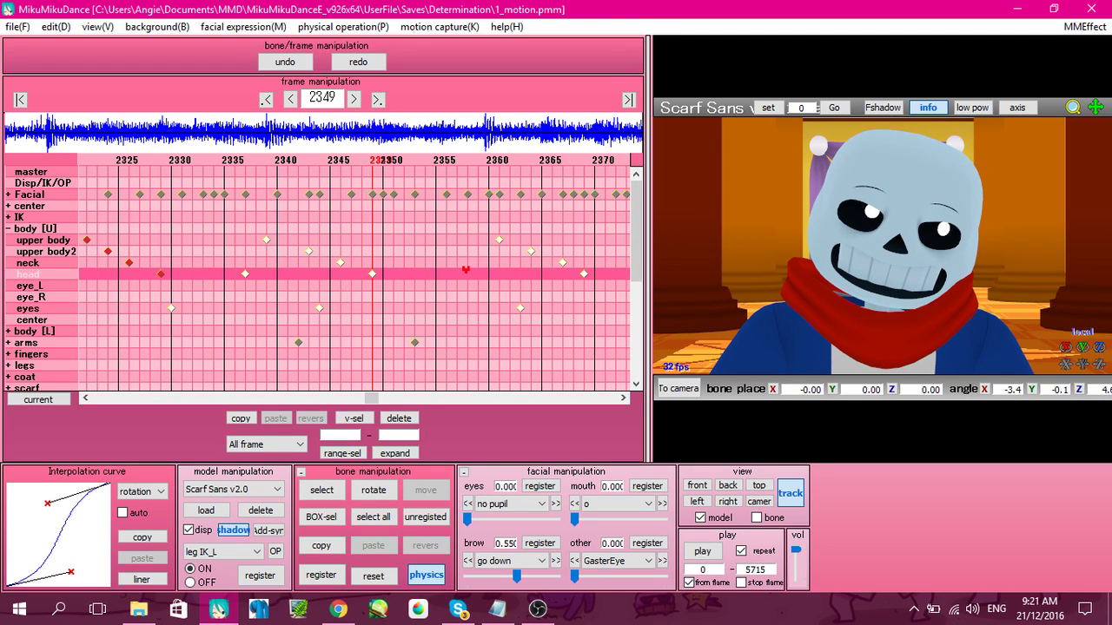
# Step: Review the end of the head tilt around frame 2347 and continue frame by frame to frame 2358
pyautogui.press('Left')
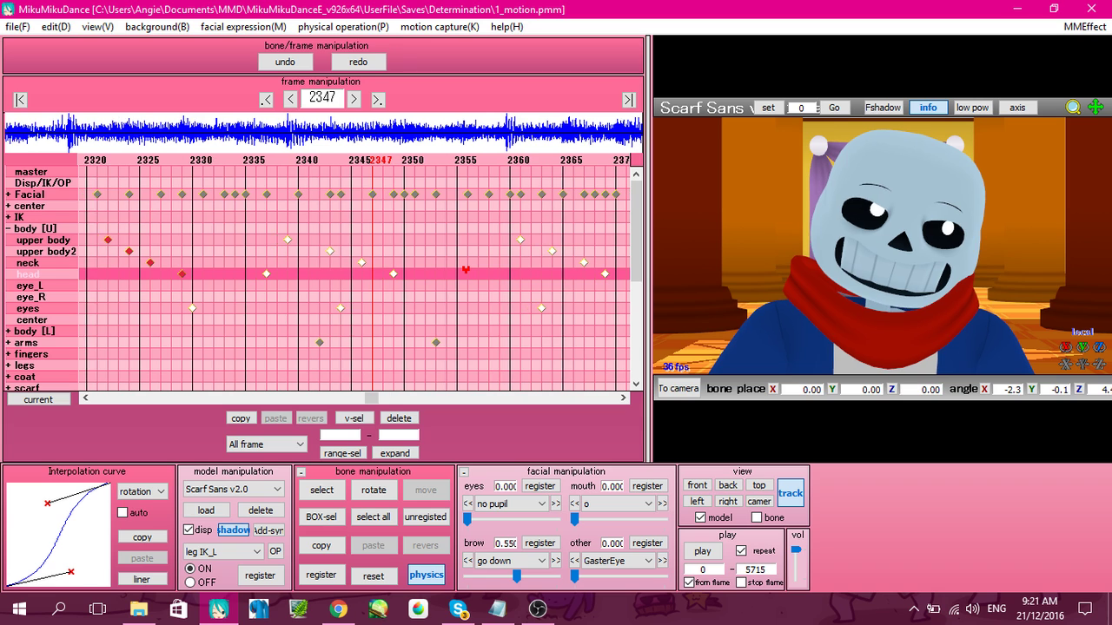
pyautogui.press('Right')
pyautogui.press('Right')
pyautogui.press('Right')
pyautogui.press('Right')
pyautogui.press('Right')
pyautogui.press('Right')
pyautogui.press('Right')
pyautogui.press('Right')
pyautogui.press('Right')
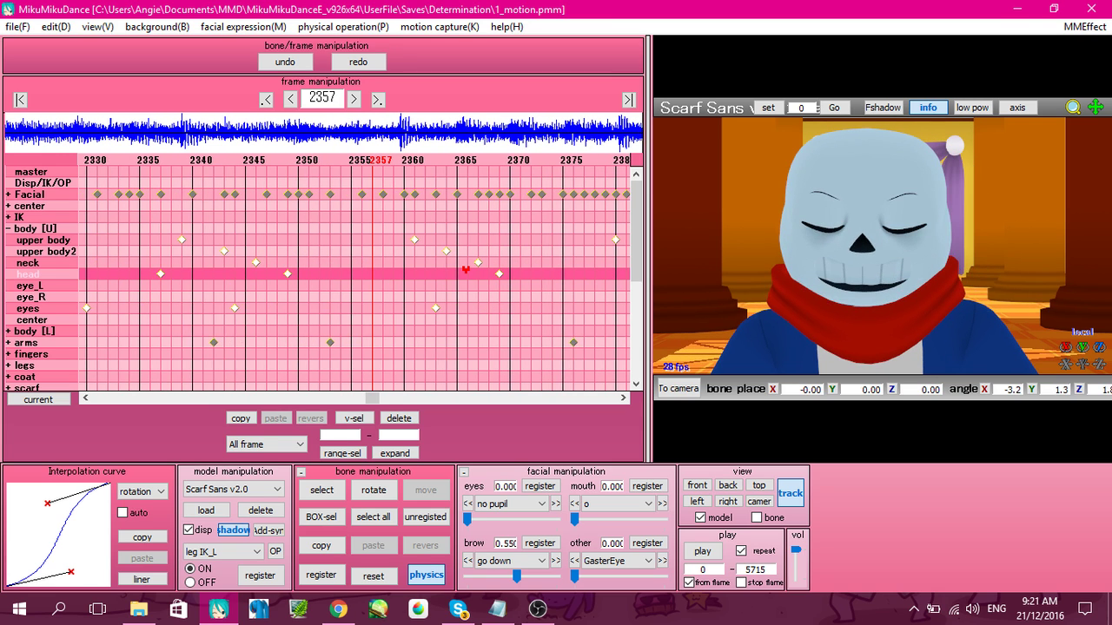
pyautogui.press('Right')
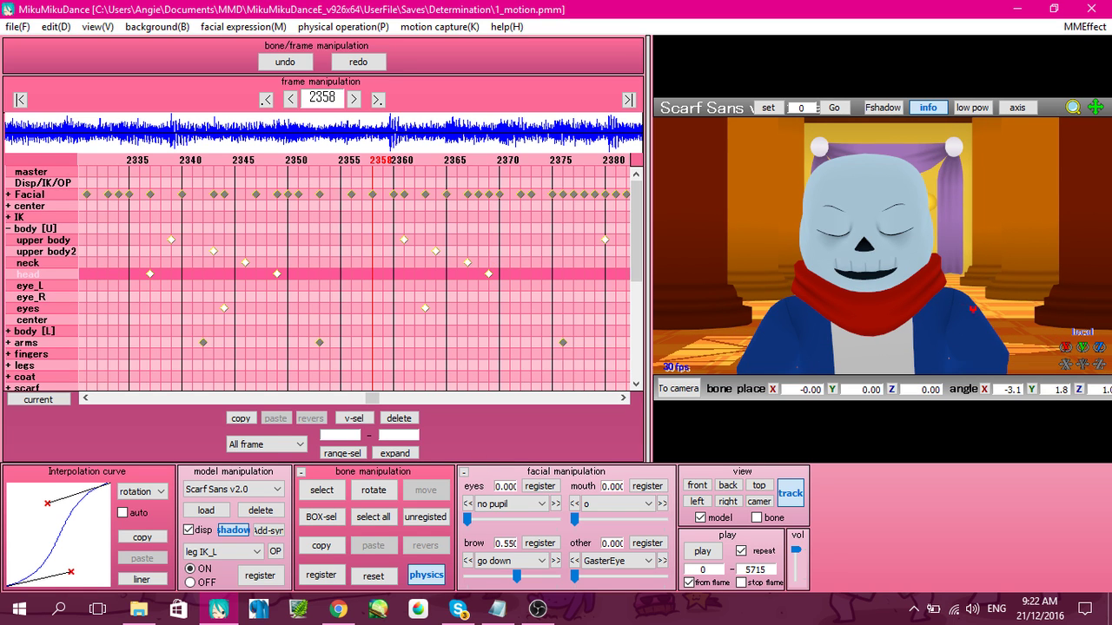
# Step: Step back to frame 2328 and forward to frame 2337 to examine the order in which the bones move
pyautogui.press('Left')
pyautogui.press('Left')
pyautogui.press('Left')
pyautogui.press('Left')
pyautogui.press('Left')
pyautogui.press('Left')
pyautogui.press('Left')
pyautogui.press('Left')
pyautogui.press('Left')
pyautogui.press('Left')
pyautogui.press('Left')
pyautogui.press('Left')
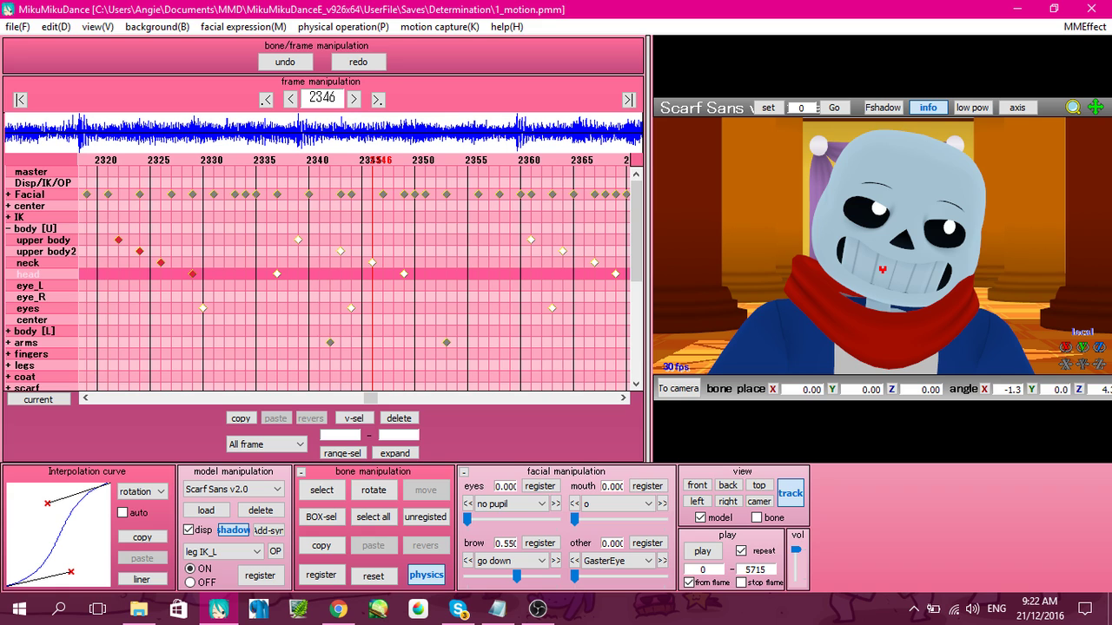
pyautogui.press('Left')
pyautogui.press('Left')
pyautogui.press('Left')
pyautogui.press('Left')
pyautogui.press('Left')
pyautogui.press('Left')
pyautogui.press('Left')
pyautogui.press('Left')
pyautogui.press('Left')
pyautogui.press('Left')
pyautogui.press('Left')
pyautogui.press('Left')
pyautogui.press('Left')
pyautogui.press('Left')
pyautogui.press('Left')
pyautogui.press('Left')
pyautogui.press('Left')
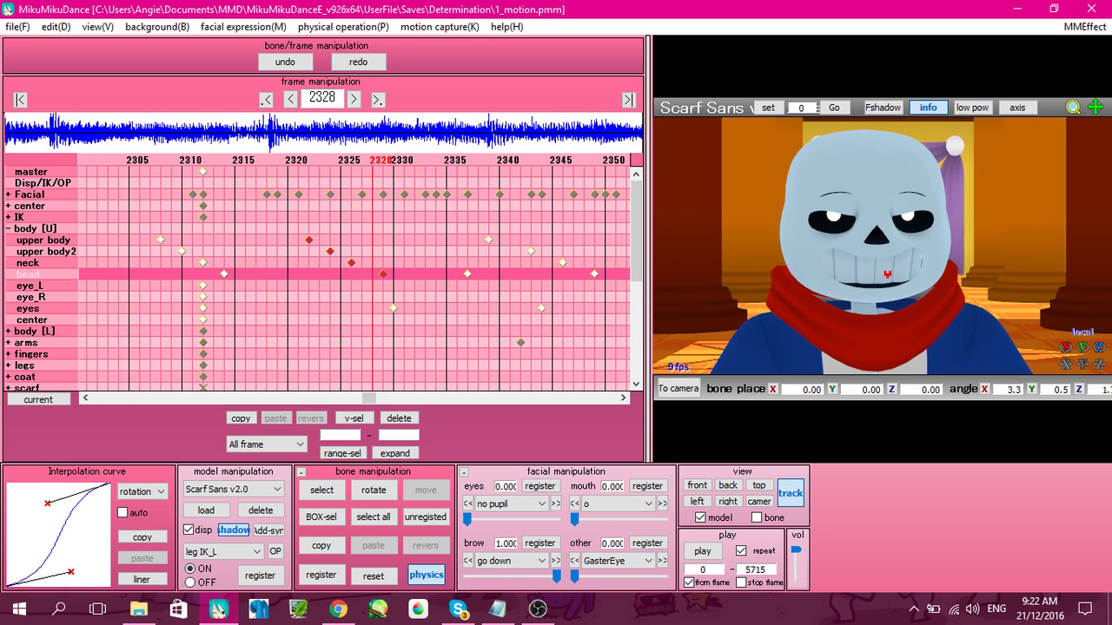
pyautogui.press('Right')
pyautogui.press('Right')
pyautogui.press('Right')
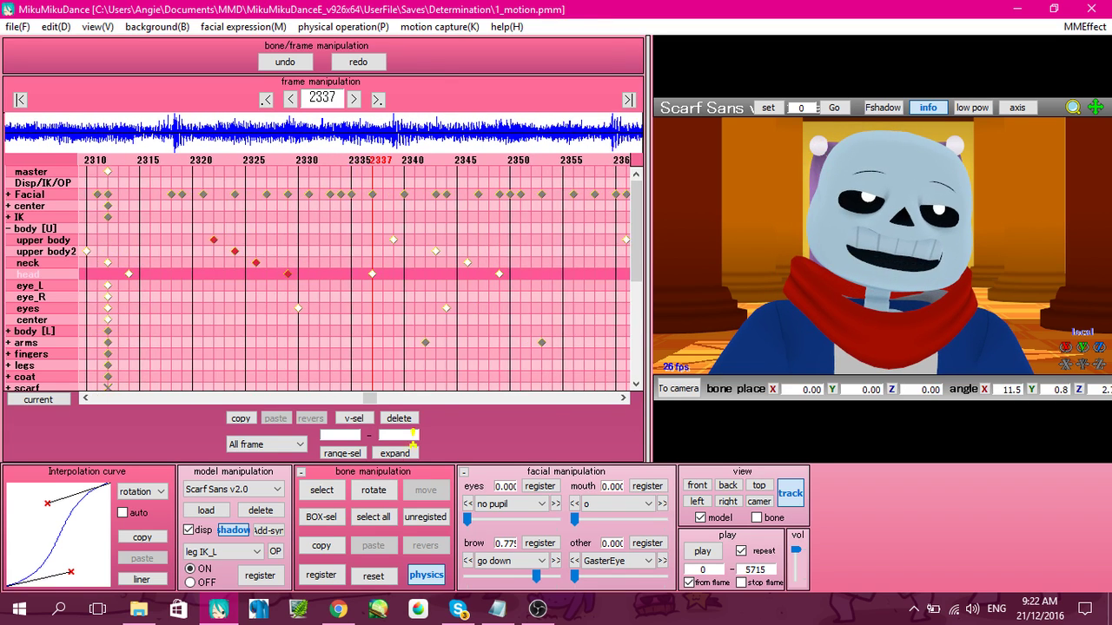
# Step: Show the model's bones at frame 2330 and rotate the upper body bone about its local Z axis to about -32°
pyautogui.click(341, 483)
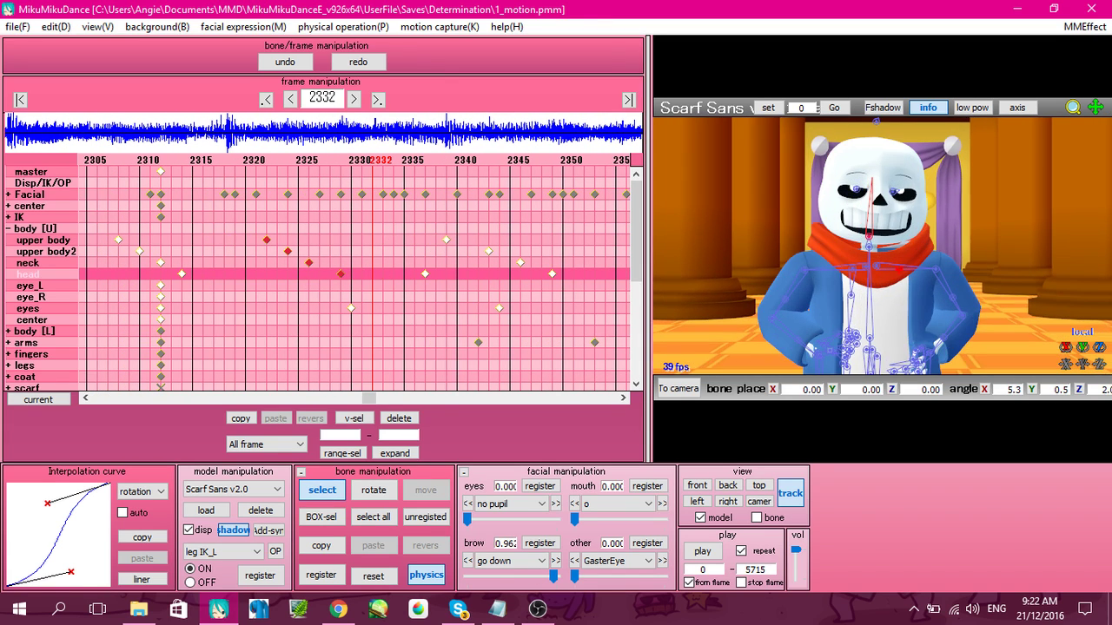
pyautogui.press('Left')
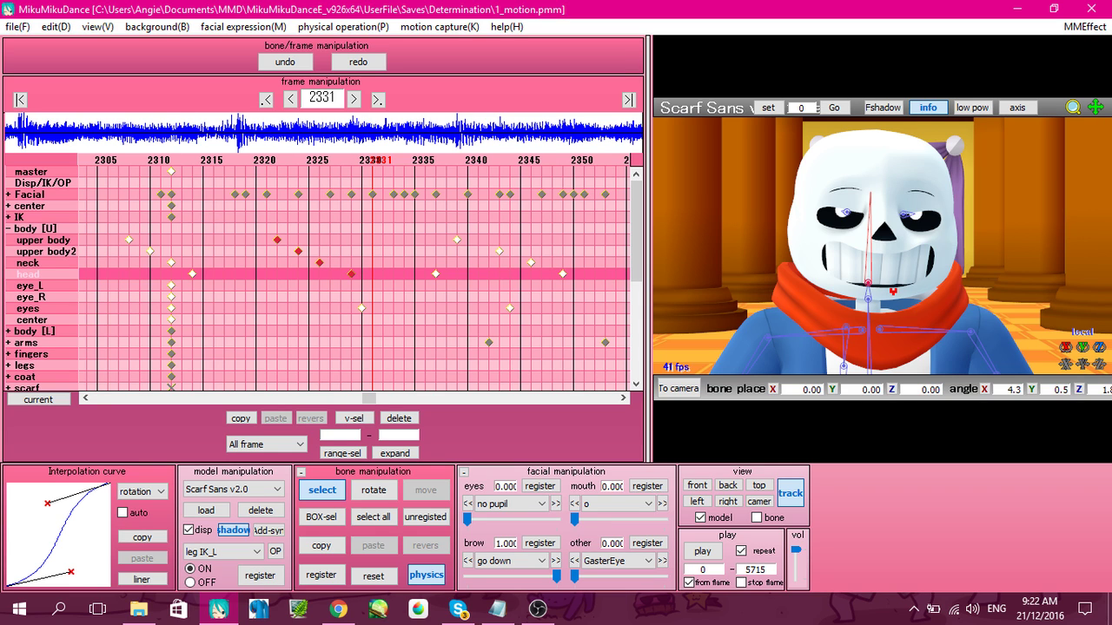
pyautogui.press('Left')
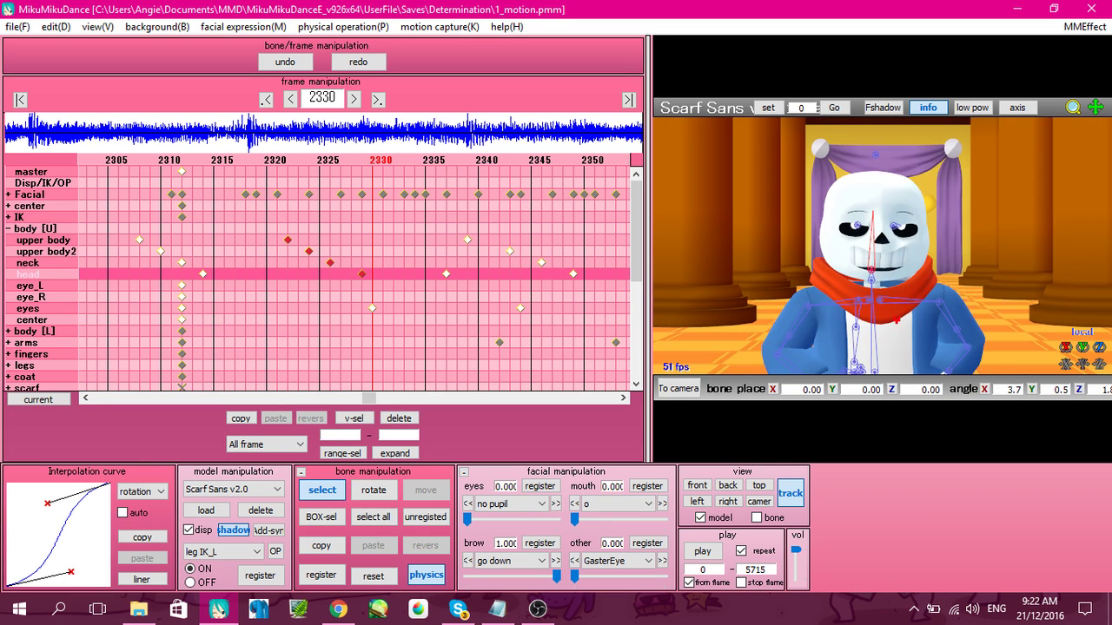
pyautogui.click(885, 292)
pyautogui.click(885, 292)
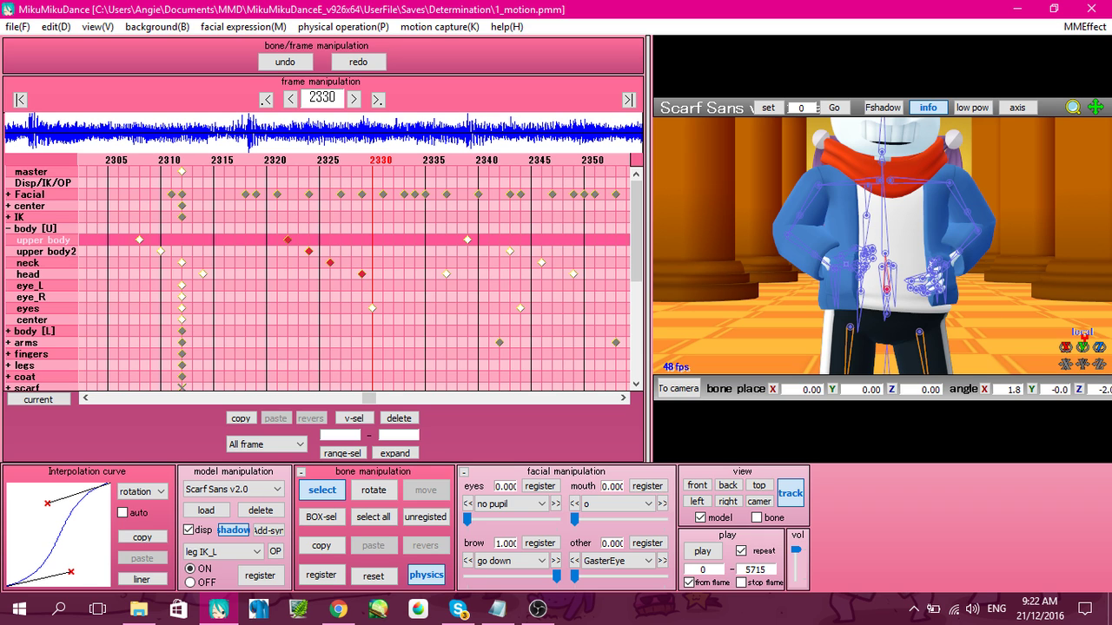
pyautogui.moveTo(1099, 347); pyautogui.dragTo(1099, 374)
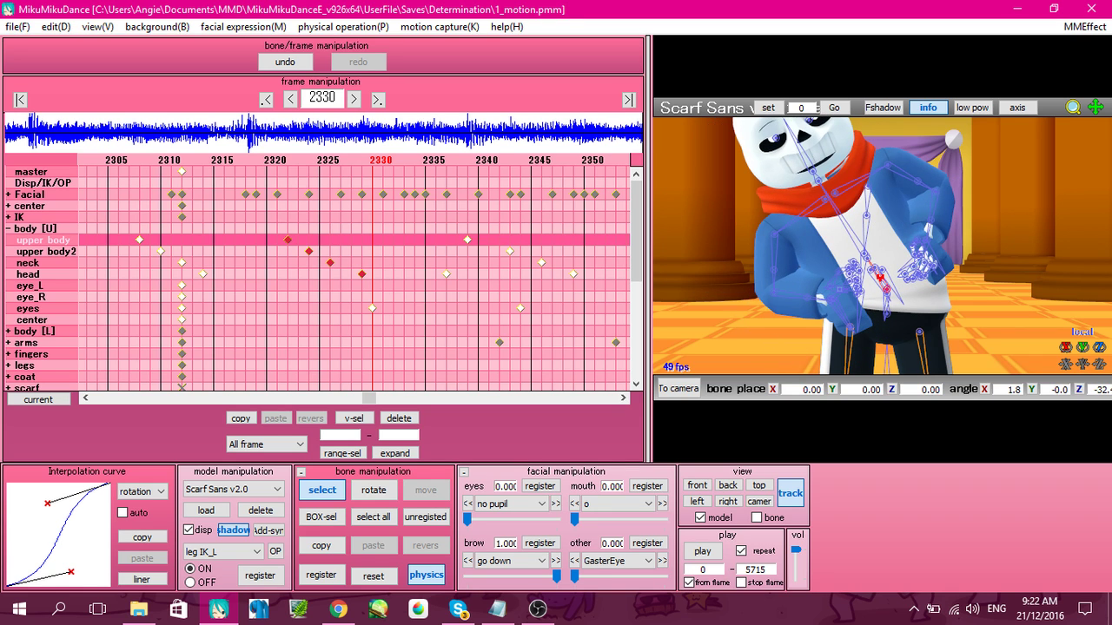
# Step: Rotate upper body2, neck and head about their local Z axes to about -21°, -9° and -14°
pyautogui.moveTo(878, 254); pyautogui.dragTo(887, 272, button='middle')
pyautogui.click(868, 295)
pyautogui.click(874, 300)
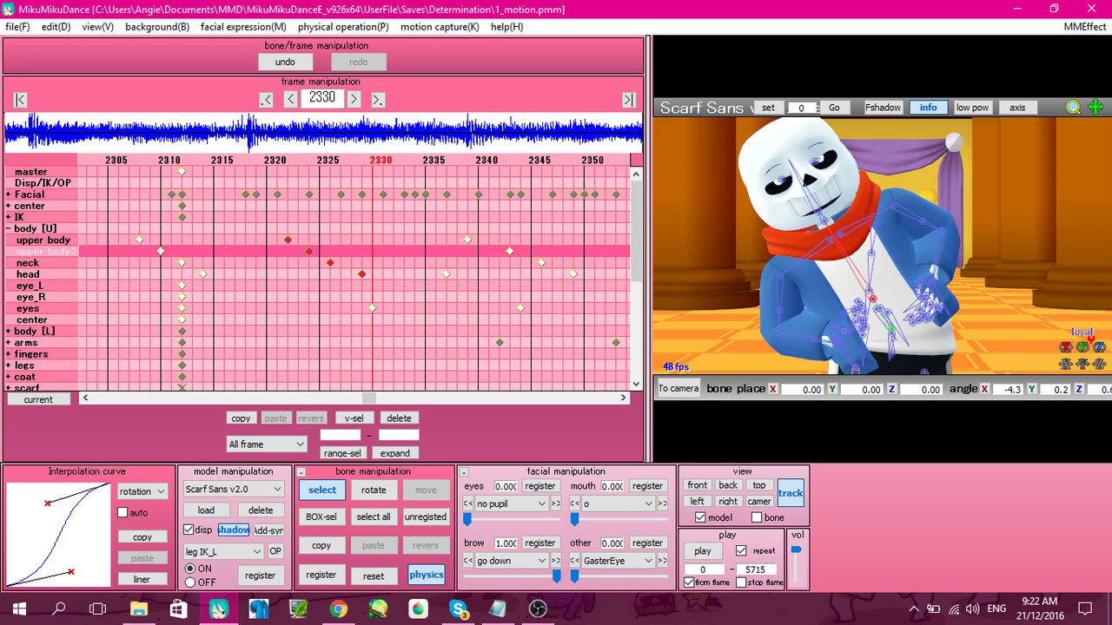
pyautogui.moveTo(1101, 347)
pyautogui.mouseDown()
pyautogui.moveTo(1100, 306)
pyautogui.moveTo(1099, 357)
pyautogui.mouseUp()
pyautogui.click(798, 247)
pyautogui.click(790, 238)
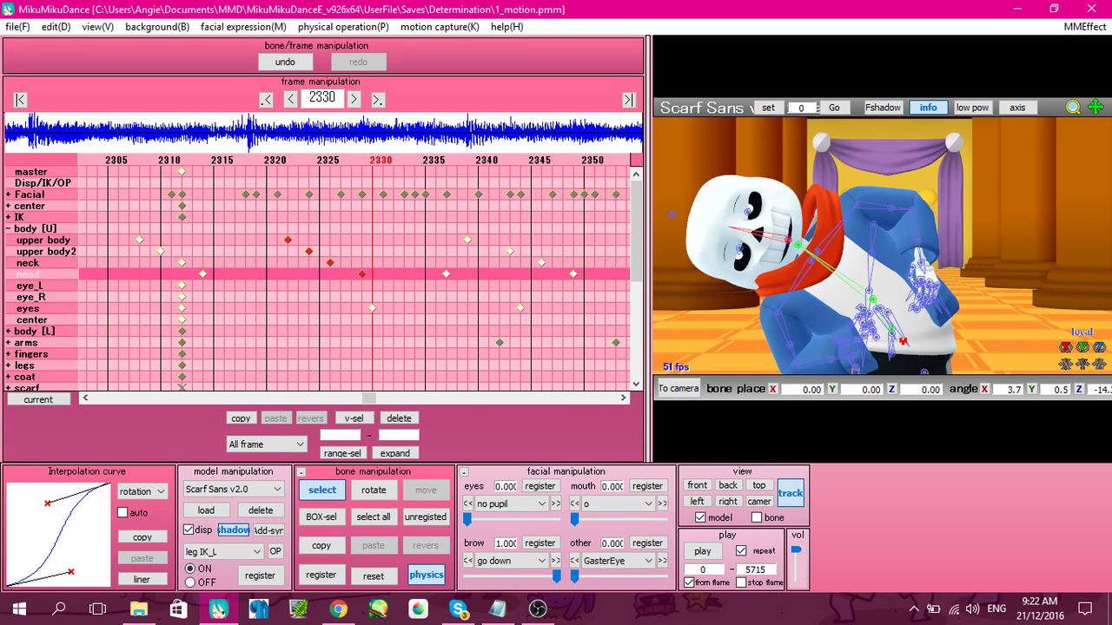
# Step: Trace the chain by selecting the upper body, upper body2, neck and head bones in turn, and discard the unregistered pose by returning to frame 2329
pyautogui.moveTo(901, 340); pyautogui.dragTo(894, 333, button='right')
pyautogui.click(891, 329)
pyautogui.click(890, 327)
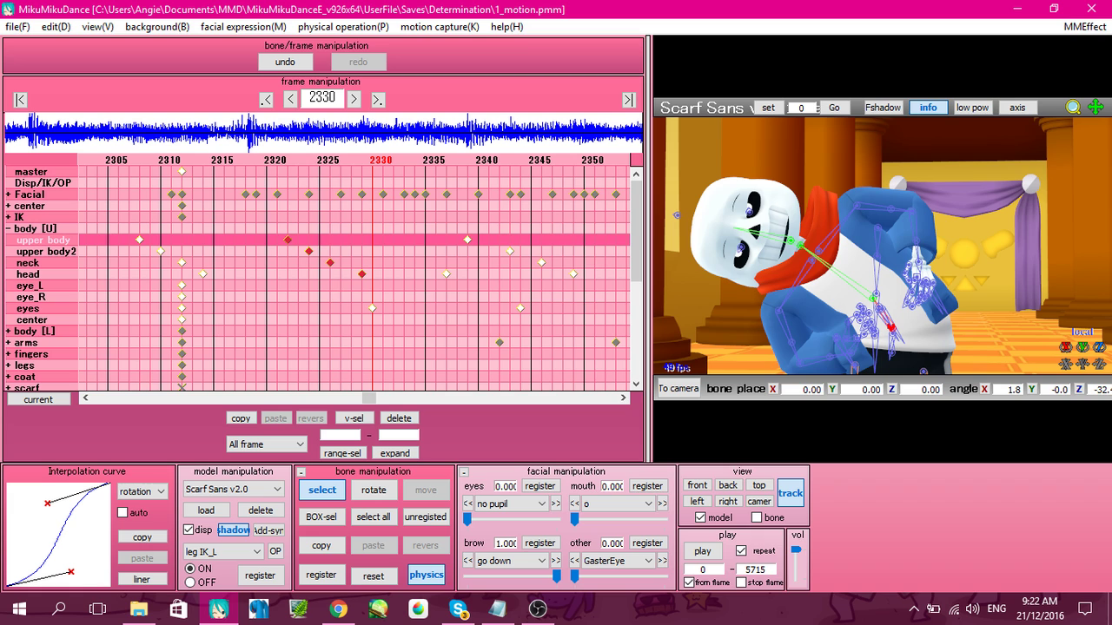
pyautogui.click(873, 299)
pyautogui.moveTo(878, 299); pyautogui.dragTo(894, 308, button='right')
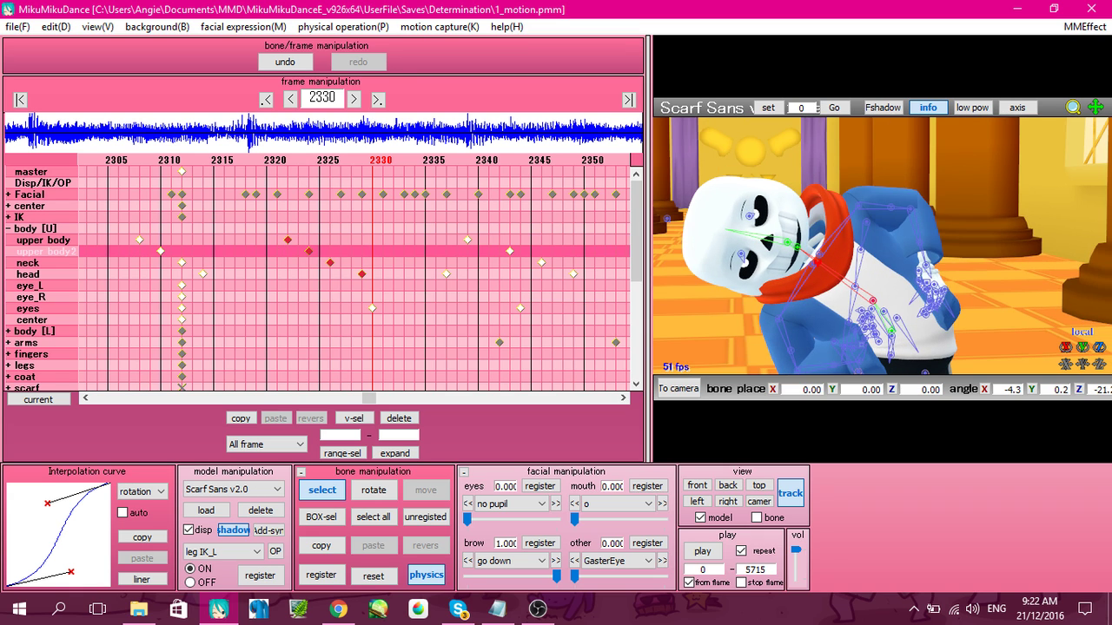
pyautogui.moveTo(811, 260); pyautogui.dragTo(802, 252, button='right')
pyautogui.click(798, 246)
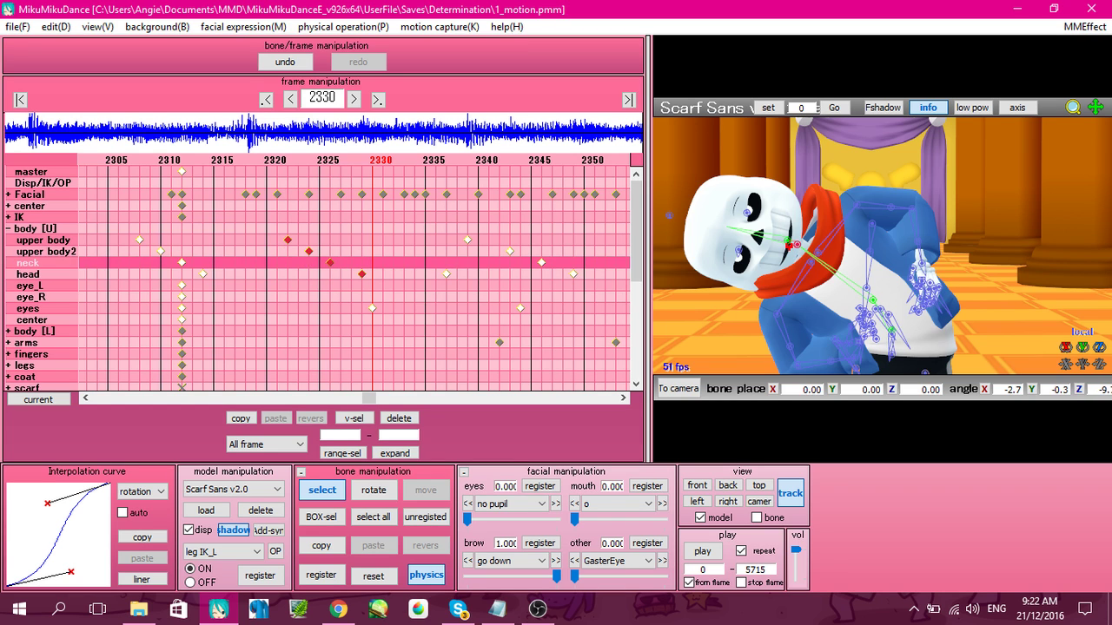
pyautogui.click(785, 242)
pyautogui.press('Left')
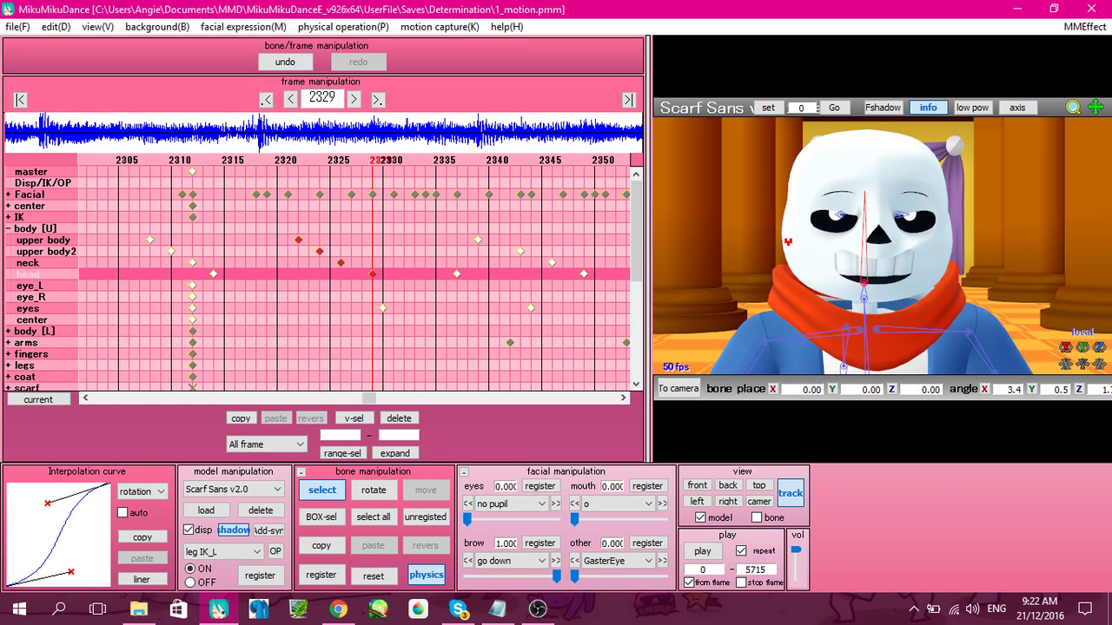
# Step: Line up the staggered upper body, upper body2, neck and head keyframes from frames 2322 to 2329 on frame 2325
pyautogui.moveTo(280, 218); pyautogui.dragTo(308, 233)
pyautogui.moveTo(297, 238); pyautogui.dragTo(330, 276)
pyautogui.click(318, 250)
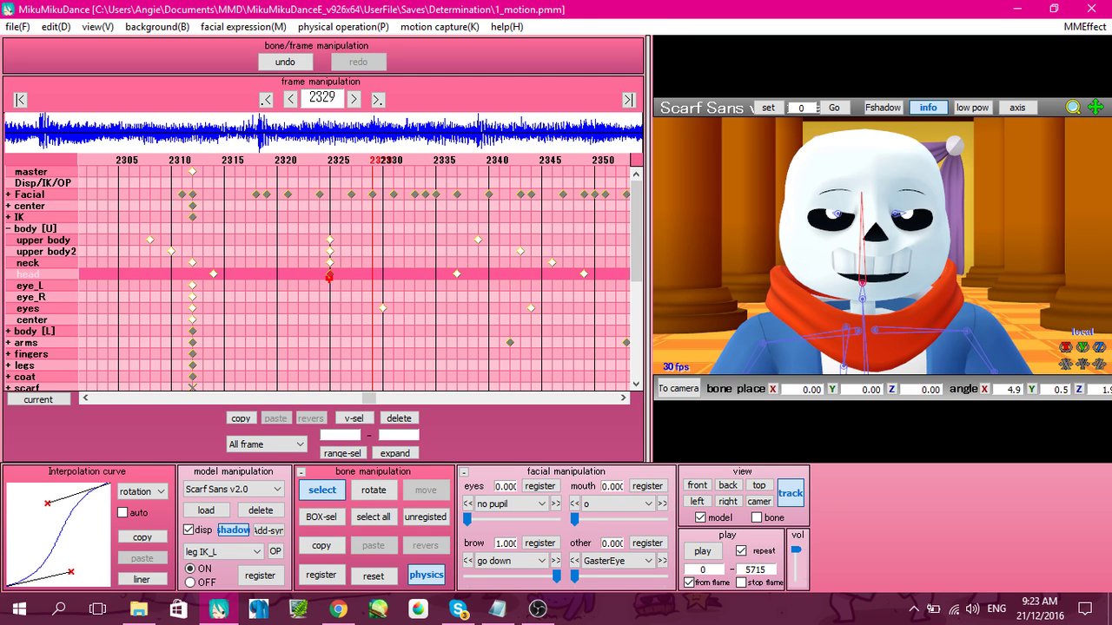
# Step: Line up the next upper body, upper body2, neck and head keyframes from frames 2339 to 2349 on frame 2345
pyautogui.press('Right')
pyautogui.press('Right')
pyautogui.press('Right')
pyautogui.press('Right')
pyautogui.press('Right')
pyautogui.press('Right')
pyautogui.moveTo(402, 237); pyautogui.dragTo(410, 241)
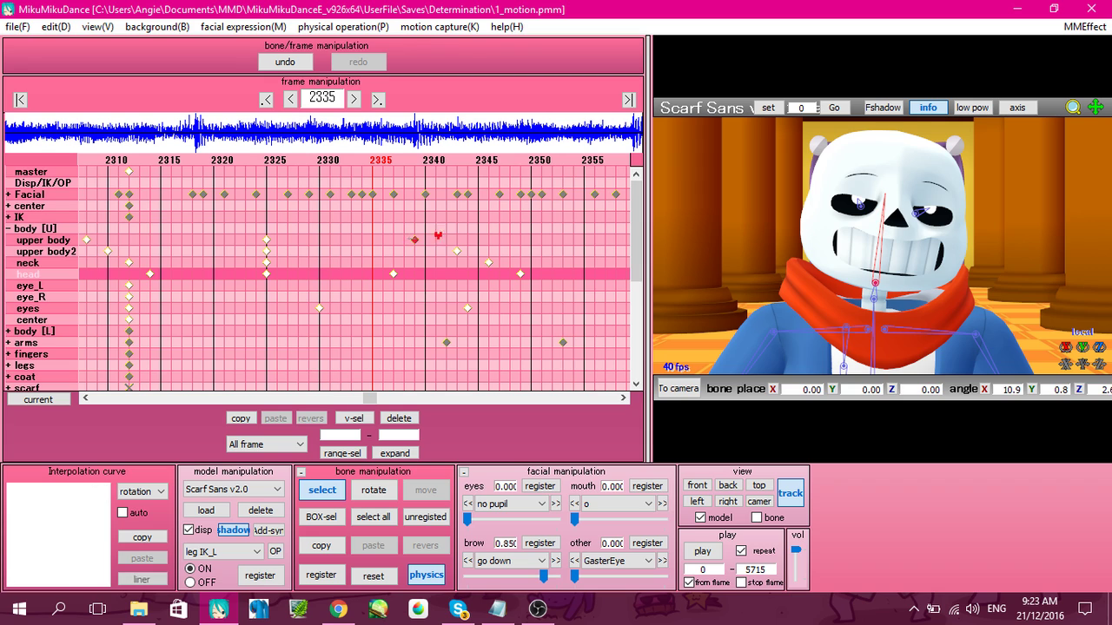
pyautogui.moveTo(485, 236); pyautogui.dragTo(484, 236)
pyautogui.moveTo(417, 239); pyautogui.dragTo(496, 259)
pyautogui.moveTo(488, 263)
pyautogui.mouseDown()
pyautogui.moveTo(469, 263)
pyautogui.moveTo(480, 276)
pyautogui.mouseUp()
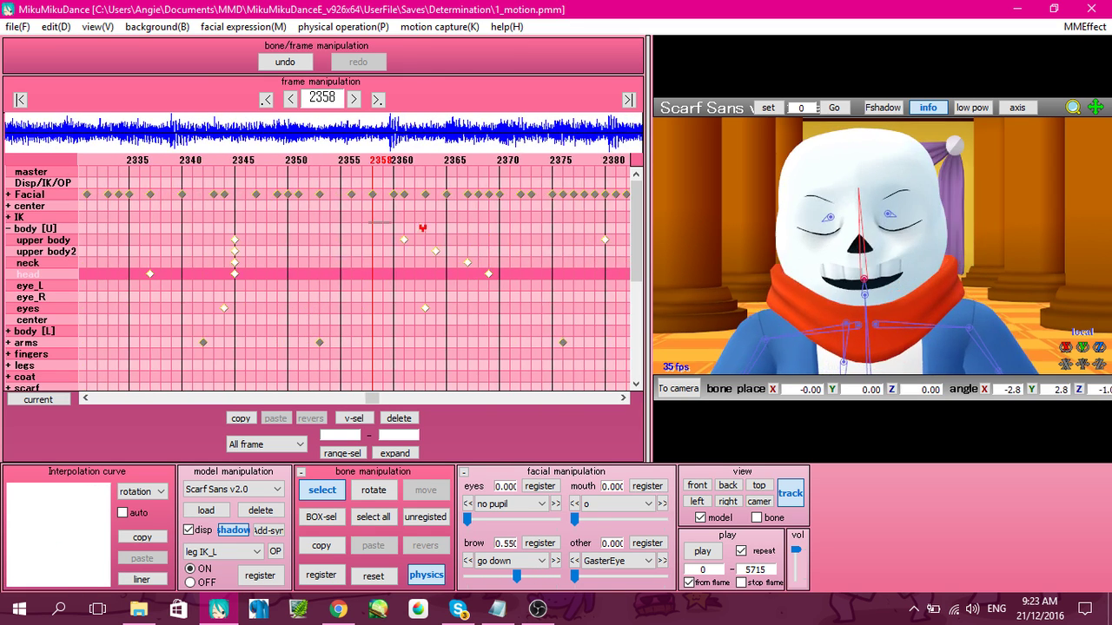
# Step: Line up the staggered upper body, upper body2, neck and head keyframes from frames 2361 to 2369 on frame 2365
pyautogui.moveTo(406, 240); pyautogui.dragTo(512, 273)
pyautogui.click(466, 263)
pyautogui.click(488, 274)
# Step: Line up the following staggered upper body, upper body2, neck and head keyframes, from frames 2380 to 2388, on frame 2385
pyautogui.press('Right')
pyautogui.press('Right')
pyautogui.press('Right')
pyautogui.press('Right')
pyautogui.press('Right')
pyautogui.press('Right')
pyautogui.press('Right')
pyautogui.press('Right')
pyautogui.press('Right')
pyautogui.press('Right')
pyautogui.press('Right')
pyautogui.press('Right')
pyautogui.press('Right')
pyautogui.press('Right')
pyautogui.click(456, 240)
pyautogui.click(541, 275)
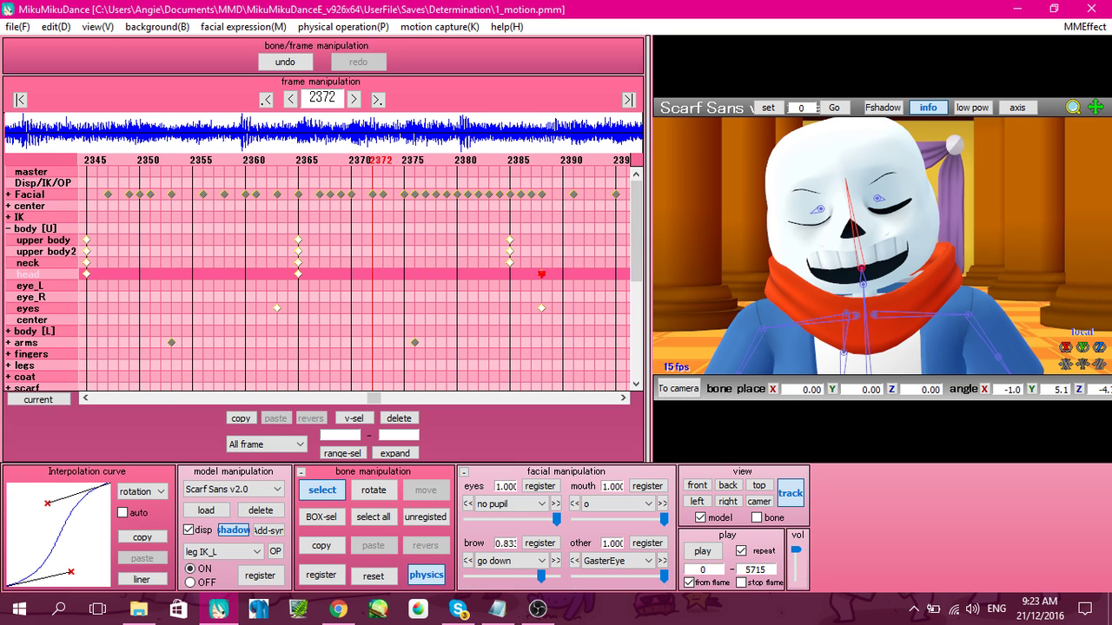
# Step: Line up the last group of upper body2, neck and head keyframes on frame 2402
pyautogui.press('Right')
pyautogui.press('Right')
pyautogui.press('Right')
pyautogui.press('Right')
pyautogui.press('Right')
pyautogui.press('Right')
pyautogui.press('Right')
pyautogui.press('Right')
pyautogui.press('Right')
pyautogui.press('Right')
pyautogui.press('Right')
pyautogui.press('Right')
pyautogui.press('Right')
pyautogui.press('Right')
pyautogui.press('Right')
pyautogui.press('Right')
pyautogui.press('Right')
pyautogui.press('Right')
pyautogui.press('Right')
pyautogui.press('Right')
pyautogui.moveTo(437, 236); pyautogui.dragTo(478, 251)
pyautogui.click(500, 273)
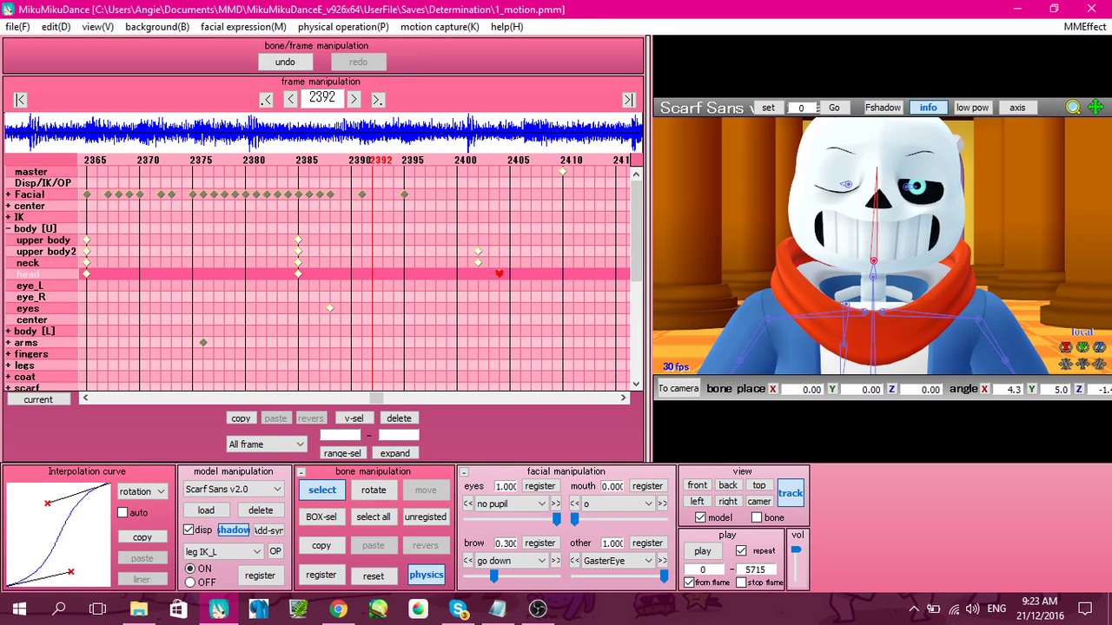
# Step: Widen the 3D preview and play the realigned motion from frame 2314, stopping it after the aligned section
pyautogui.press('Left')
pyautogui.press('Left')
pyautogui.press('Left')
pyautogui.press('Left')
pyautogui.press('Left')
pyautogui.press('Left')
pyautogui.press('Left')
pyautogui.press('Left')
pyautogui.press('Left')
pyautogui.press('Left')
pyautogui.press('Left')
pyautogui.press('Left')
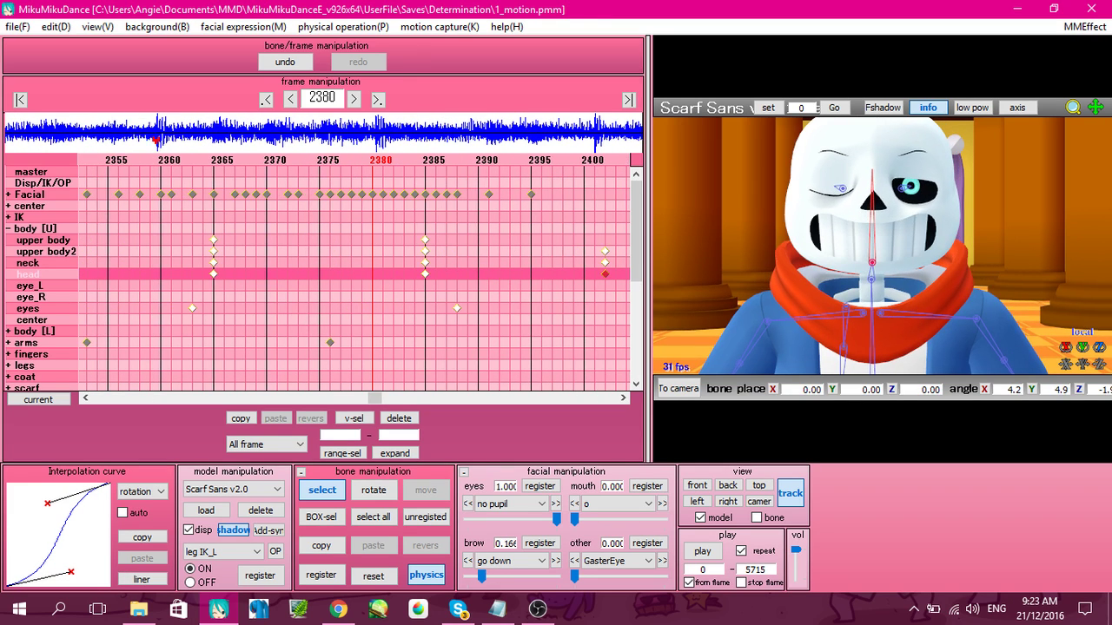
pyautogui.press('Left')
pyautogui.press('Left')
pyautogui.press('Left')
pyautogui.press('Left')
pyautogui.press('Left')
pyautogui.press('Left')
pyautogui.press('Left')
pyautogui.press('Left')
pyautogui.press('Left')
pyautogui.press('Left')
pyautogui.press('Left')
pyautogui.press('Left')
pyautogui.press('Left')
pyautogui.press('Left')
pyautogui.press('Left')
pyautogui.press('Left')
pyautogui.press('Left')
pyautogui.press('Left')
pyautogui.press('Left')
pyautogui.press('Left')
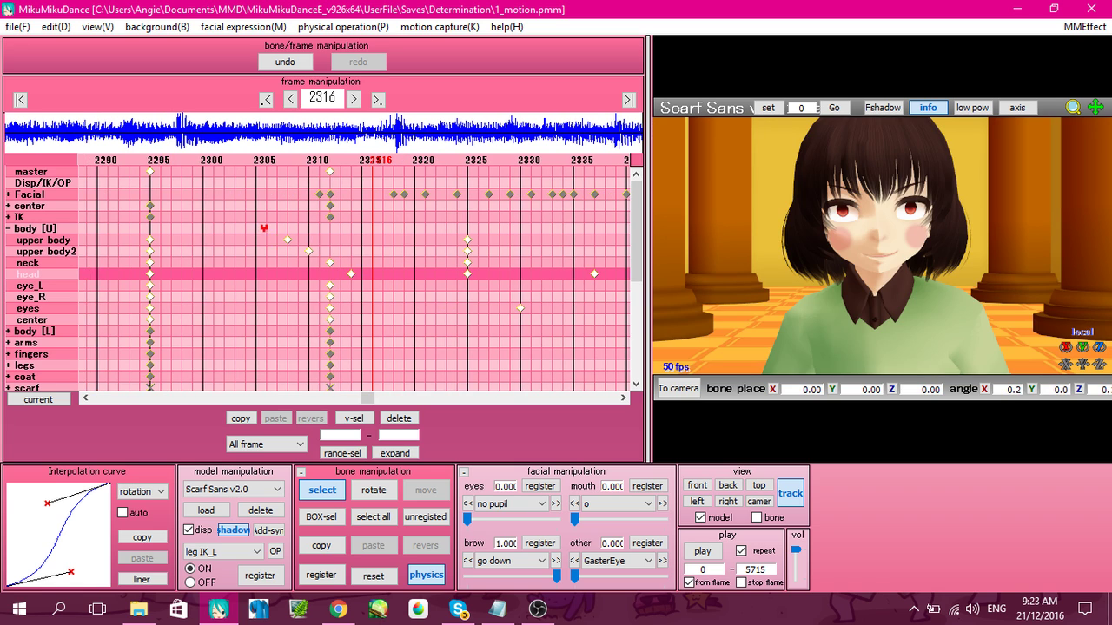
pyautogui.press('Left')
pyautogui.press('Left')
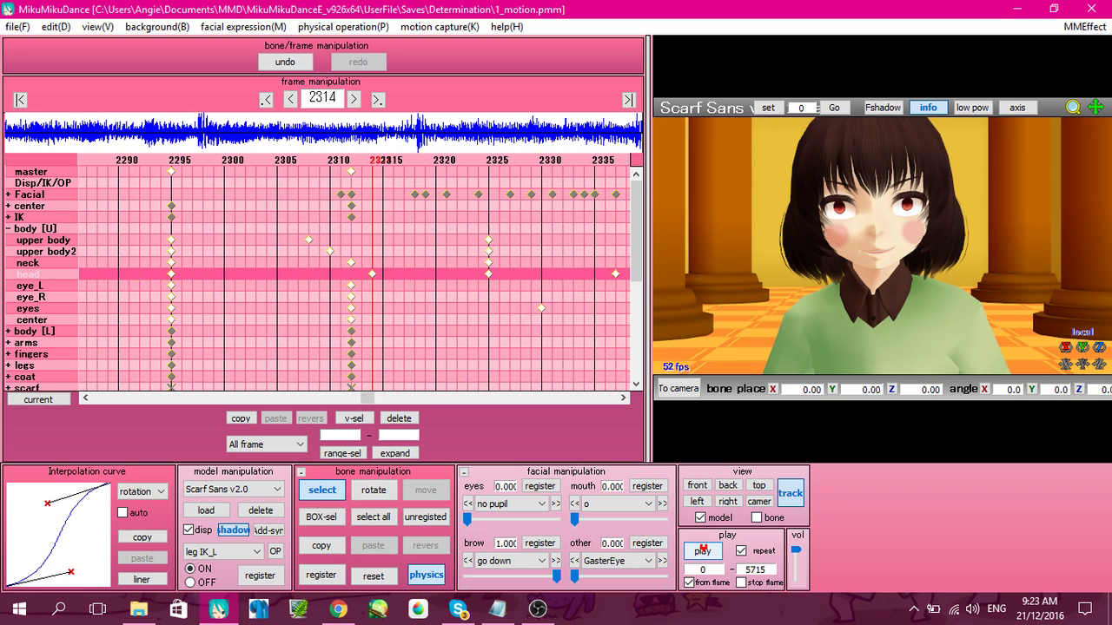
pyautogui.moveTo(648, 352); pyautogui.dragTo(424, 352)
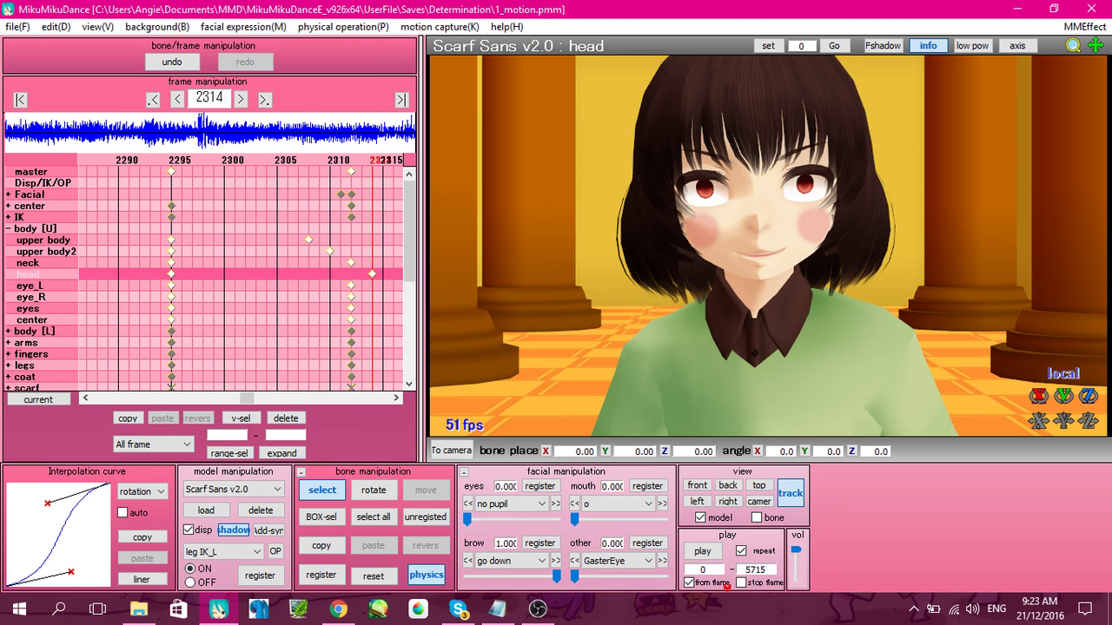
pyautogui.click(701, 550)
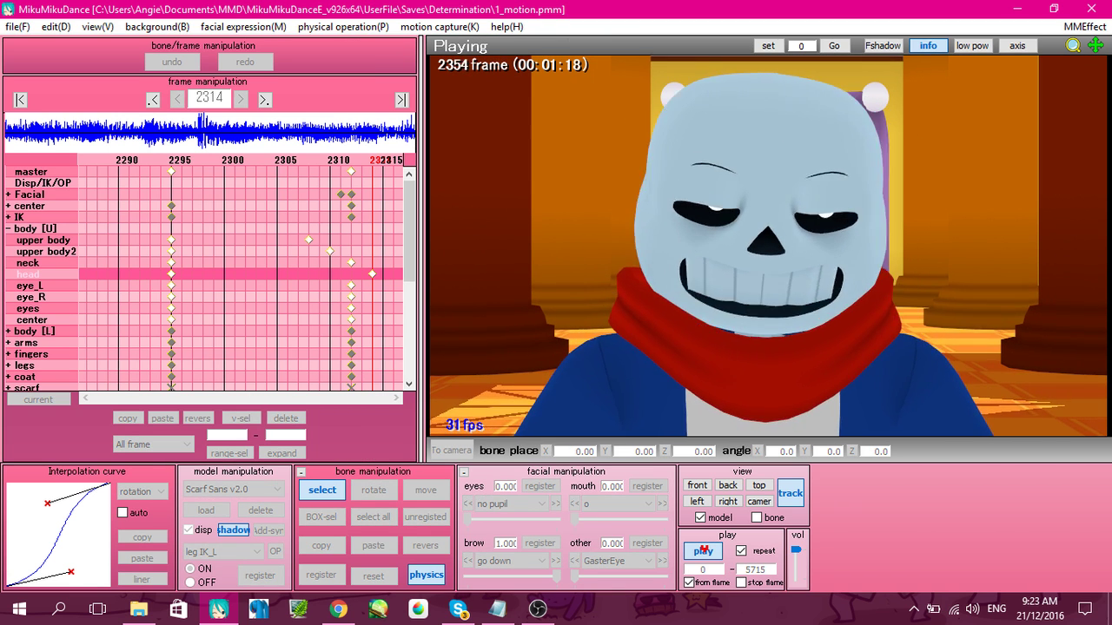
pyautogui.click(702, 550)
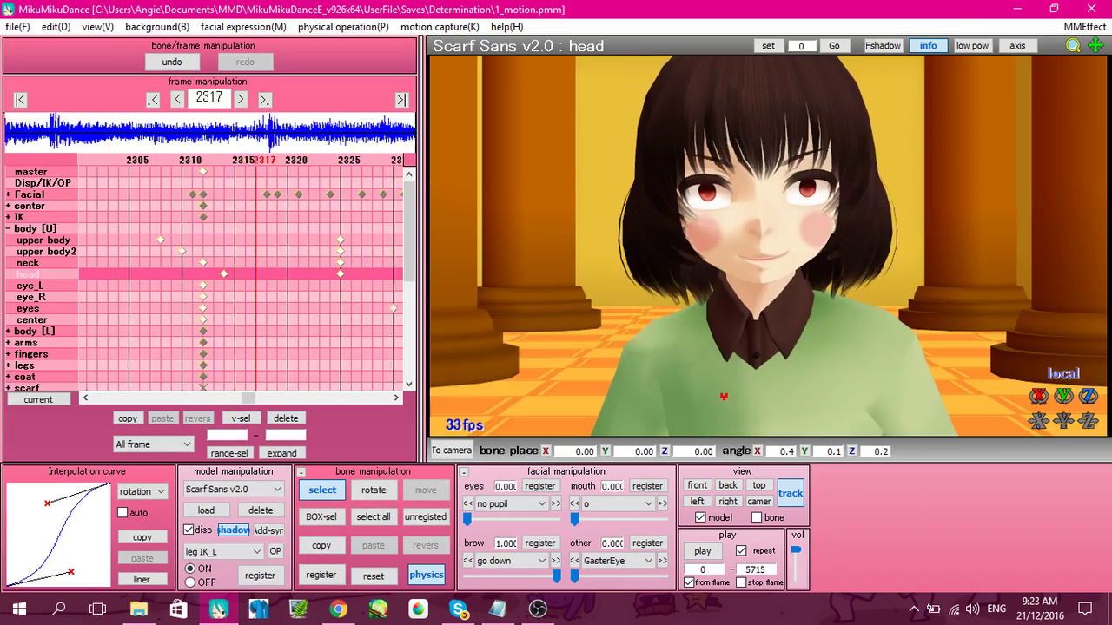
# Step: Advance through the realigned motion frame by frame to frame 2352, examining how the body, neck and head move together
pyautogui.press('Right')
pyautogui.press('Right')
pyautogui.press('Right')
pyautogui.press('Right')
pyautogui.press('Right')
pyautogui.press('Right')
pyautogui.press('Right')
pyautogui.press('Right')
pyautogui.press('Right')
pyautogui.press('Right')
pyautogui.press('Right')
pyautogui.press('Right')
pyautogui.press('Right')
pyautogui.press('Right')
pyautogui.press('Right')
pyautogui.press('Right')
pyautogui.press('Right')
pyautogui.press('Right')
pyautogui.press('Right')
pyautogui.press('Right')
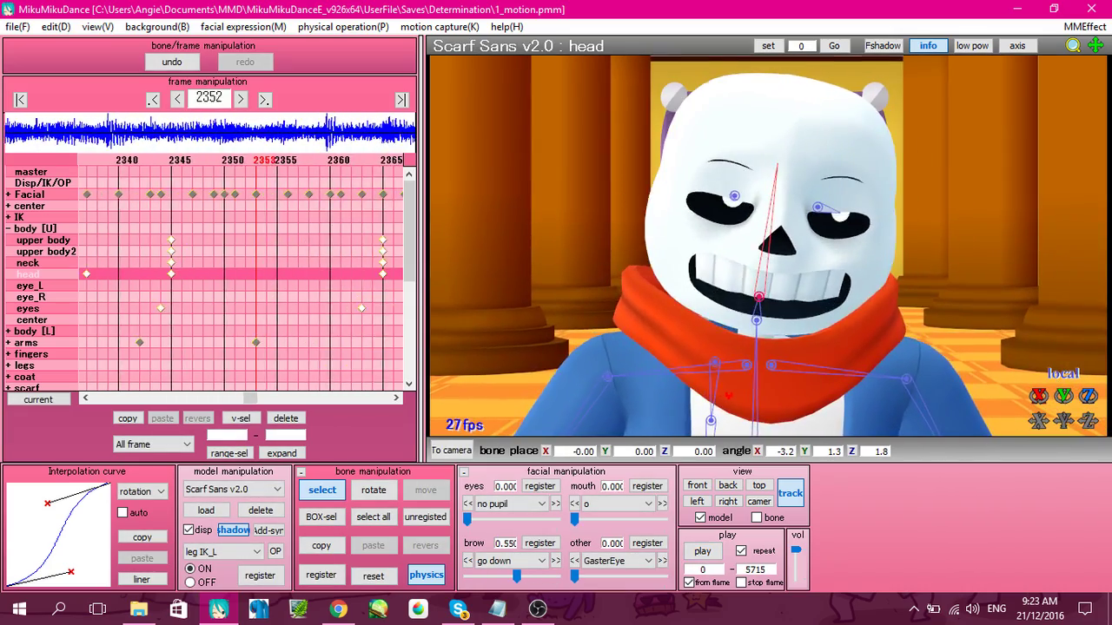
# Step: Scrub back and forth around the aligned keyframes at frame 2345 to examine Scarf Sans's head tilt
pyautogui.press('Left')
pyautogui.press('Left')
pyautogui.press('Left')
pyautogui.press('Left')
pyautogui.press('Left')
pyautogui.press('Left')
pyautogui.press('Left')
pyautogui.press('Left')
pyautogui.press('Left')
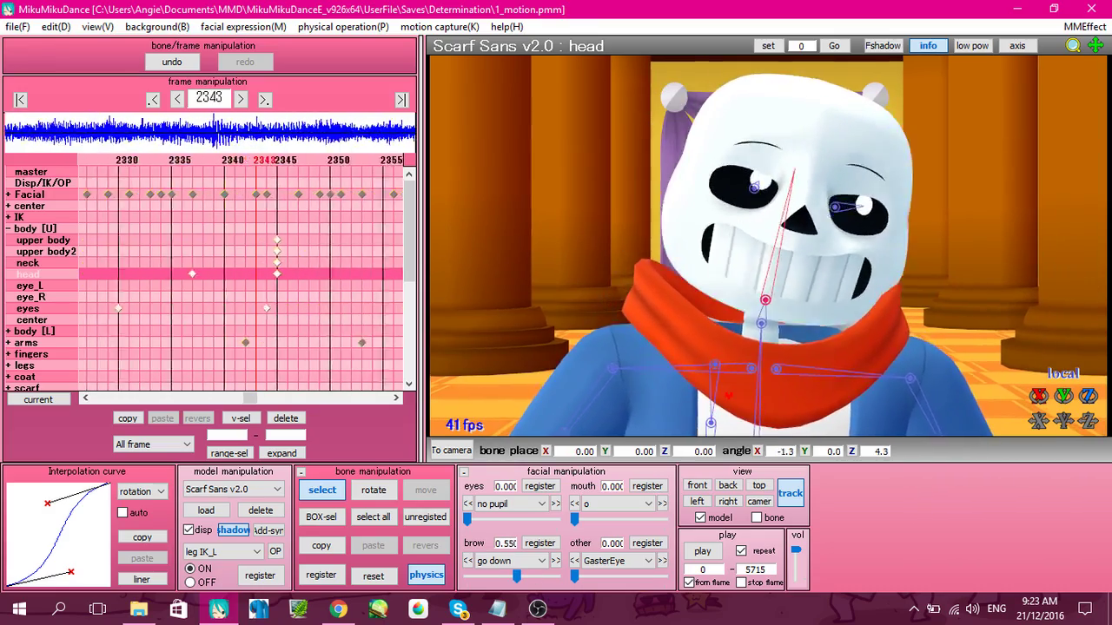
pyautogui.press('Right')
pyautogui.press('Right')
pyautogui.press('Right')
pyautogui.press('Right')
pyautogui.press('Right')
pyautogui.press('Right')
pyautogui.press('Right')
pyautogui.press('Right')
pyautogui.press('Right')
pyautogui.press('Right')
pyautogui.press('Right')
pyautogui.press('Right')
pyautogui.press('Right')
pyautogui.press('Right')
pyautogui.press('Right')
pyautogui.press('Left')
pyautogui.press('Left')
pyautogui.press('Left')
pyautogui.press('Left')
pyautogui.press('Left')
pyautogui.press('Left')
pyautogui.press('Left')
pyautogui.press('Left')
pyautogui.press('Left')
pyautogui.press('Left')
pyautogui.press('Left')
pyautogui.press('Left')
pyautogui.press('Left')
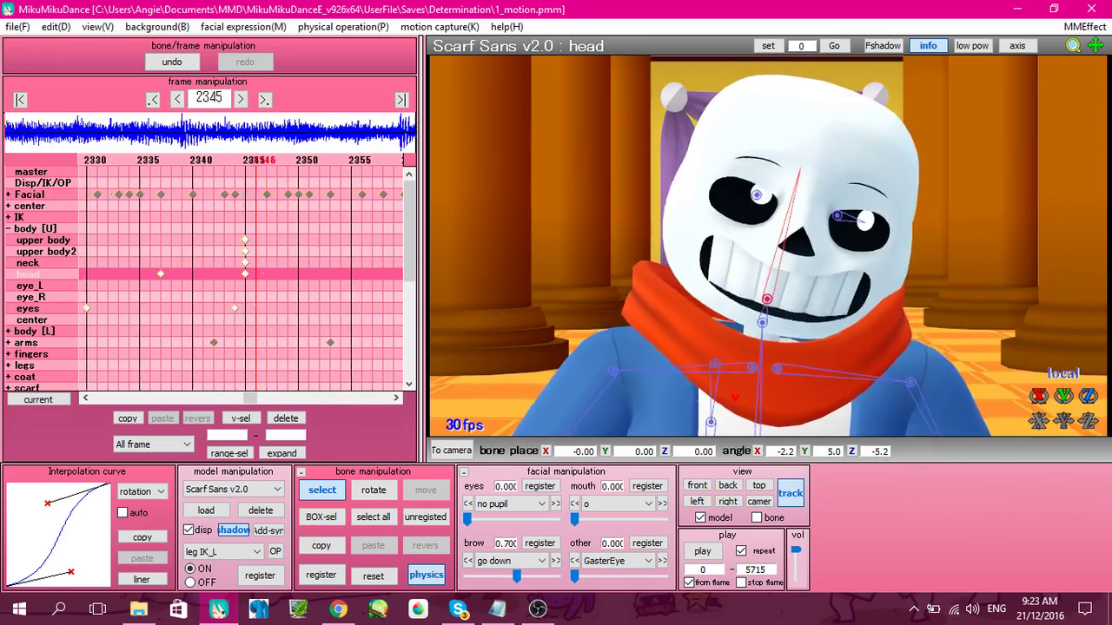
# Step: Scrub back and forth through the aligned motion up to frame 2357, examining how body, neck and head leave the tilted pose together
pyautogui.press('Left')
pyautogui.press('Left')
pyautogui.press('Left')
pyautogui.press('Left')
pyautogui.press('Left')
pyautogui.press('Left')
pyautogui.press('Left')
pyautogui.press('Left')
pyautogui.press('Left')
pyautogui.press('Left')
pyautogui.press('Left')
pyautogui.press('Left')
pyautogui.press('Left')
pyautogui.press('Left')
pyautogui.press('Left')
pyautogui.press('Left')
pyautogui.press('Left')
pyautogui.press('Left')
pyautogui.press('Left')
pyautogui.press('Left')
pyautogui.press('Right')
pyautogui.press('Right')
pyautogui.press('Right')
pyautogui.press('Right')
pyautogui.press('Right')
pyautogui.press('Right')
pyautogui.press('Right')
pyautogui.press('Right')
pyautogui.press('Right')
pyautogui.press('Right')
pyautogui.press('Right')
pyautogui.press('Right')
pyautogui.press('Right')
pyautogui.press('Right')
pyautogui.press('Right')
pyautogui.press('Right')
pyautogui.press('Right')
pyautogui.press('Right')
pyautogui.press('Right')
pyautogui.press('Right')
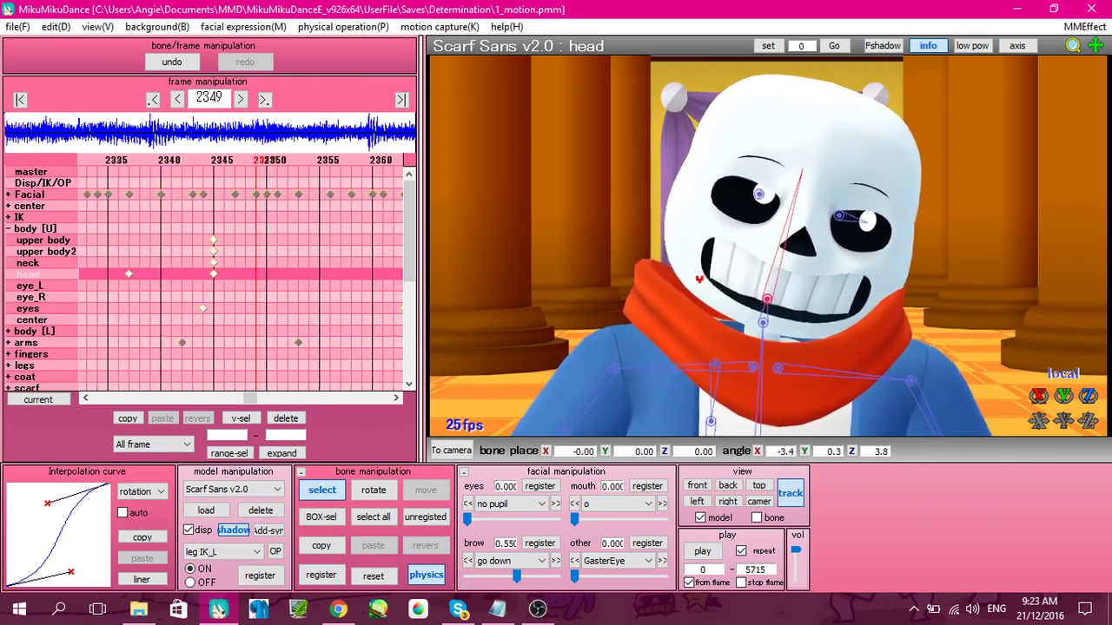
pyautogui.press('Right')
pyautogui.press('Right')
pyautogui.press('Right')
pyautogui.press('Right')
pyautogui.press('Right')
pyautogui.press('Right')
pyautogui.press('Right')
pyautogui.press('Right')
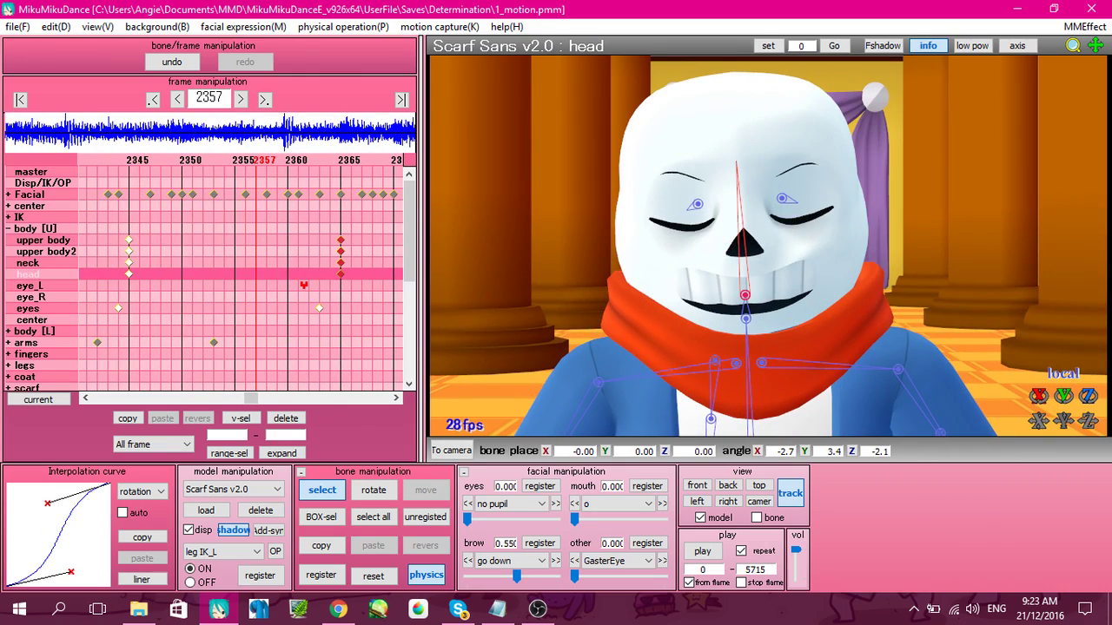
pyautogui.press('Left')
pyautogui.press('Left')
pyautogui.press('Left')
pyautogui.press('Left')
pyautogui.press('Left')
pyautogui.press('Left')
pyautogui.press('Left')
pyautogui.press('Left')
pyautogui.press('Left')
pyautogui.press('Left')
pyautogui.press('Left')
pyautogui.press('Left')
pyautogui.press('Left')
pyautogui.press('Left')
pyautogui.press('Left')
pyautogui.press('Left')
pyautogui.press('Left')
pyautogui.press('Left')
pyautogui.press('Left')
pyautogui.press('Left')
pyautogui.press('Left')
pyautogui.press('Left')
pyautogui.press('Left')
pyautogui.press('Left')
pyautogui.press('Left')
pyautogui.press('Left')
pyautogui.press('Left')
pyautogui.press('Left')
pyautogui.press('Left')
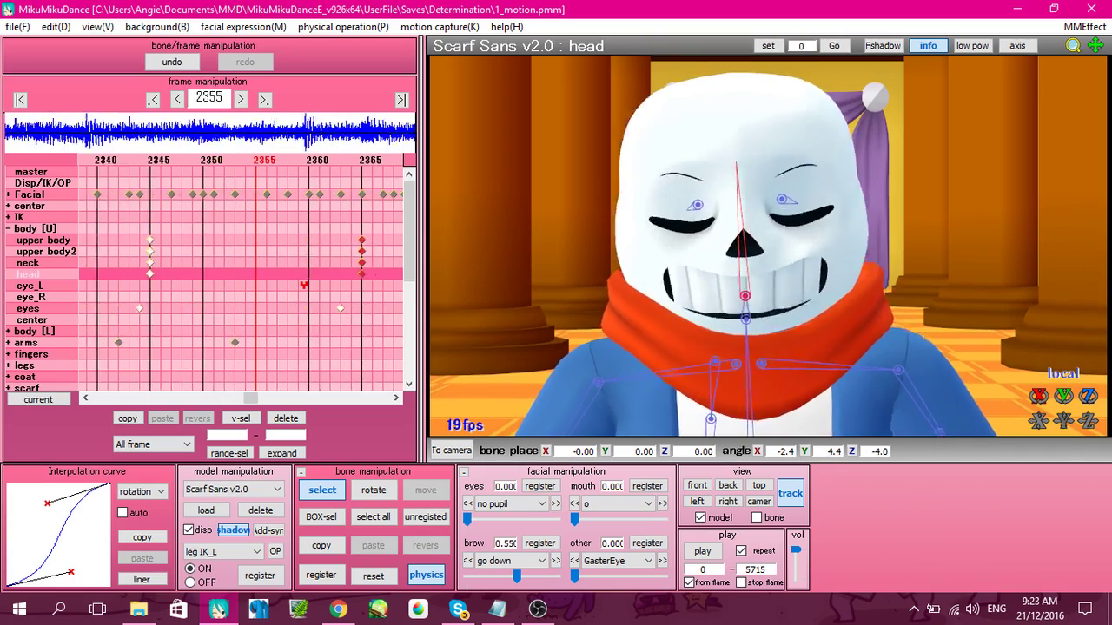
# Step: Rewind to frame 2312 and play the aligned motion, stopping playback after the aligned section
pyautogui.press('Left')
pyautogui.press('Left')
pyautogui.press('Left')
pyautogui.press('Left')
pyautogui.press('Left')
pyautogui.press('Left')
pyautogui.press('Left')
pyautogui.press('Left')
pyautogui.press('Left')
pyautogui.press('Left')
pyautogui.press('Left')
pyautogui.press('Left')
pyautogui.click(700, 551)
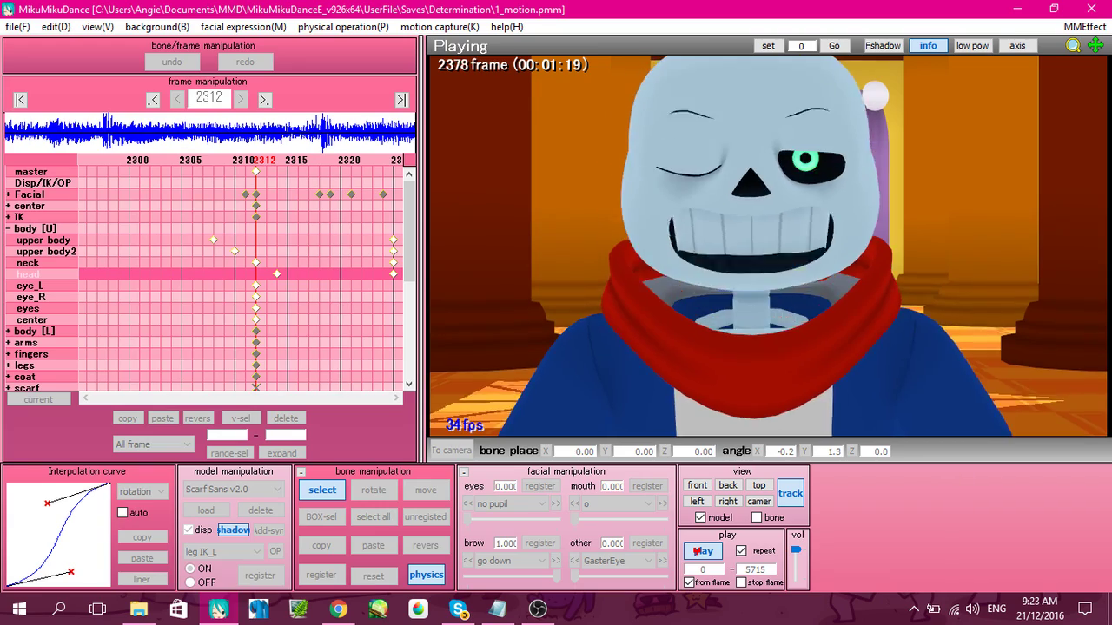
pyautogui.click(701, 550)
# Step: Undo the keyframe realignments to restore the staggered upper body, upper body2, neck and head keyframes
pyautogui.press('Right')
pyautogui.press('Right')
pyautogui.press('Right')
pyautogui.press('Right')
pyautogui.press('Right')
pyautogui.press('Right')
pyautogui.press('Right')
pyautogui.press('Right')
pyautogui.press('Right')
pyautogui.press('Right')
pyautogui.press('Right')
pyautogui.press('Right')
pyautogui.press('Right')
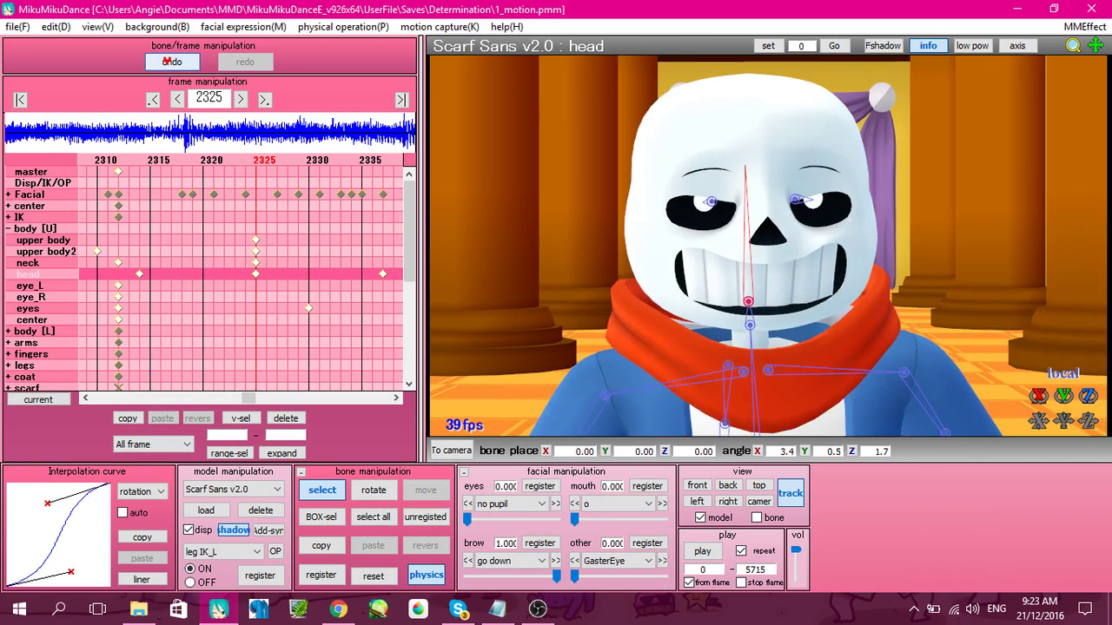
pyautogui.click(166, 61)
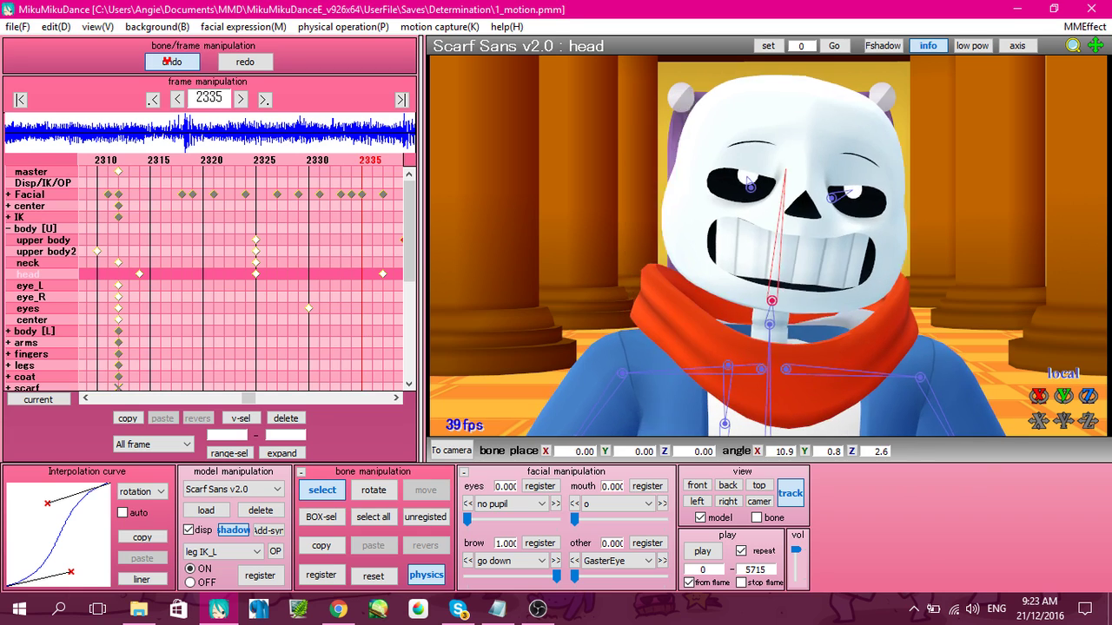
pyautogui.click(166, 61)
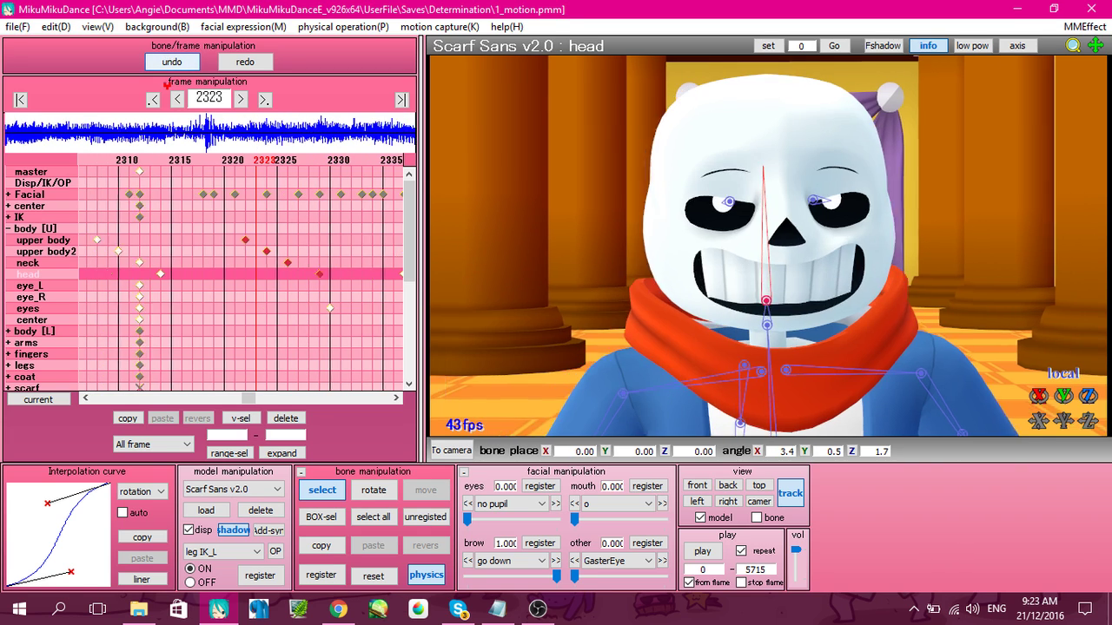
# Step: Play the restored staggered motion from frame 2322, stop it, and scrub through to frame 2348 to examine the offset movement
pyautogui.click(702, 551)
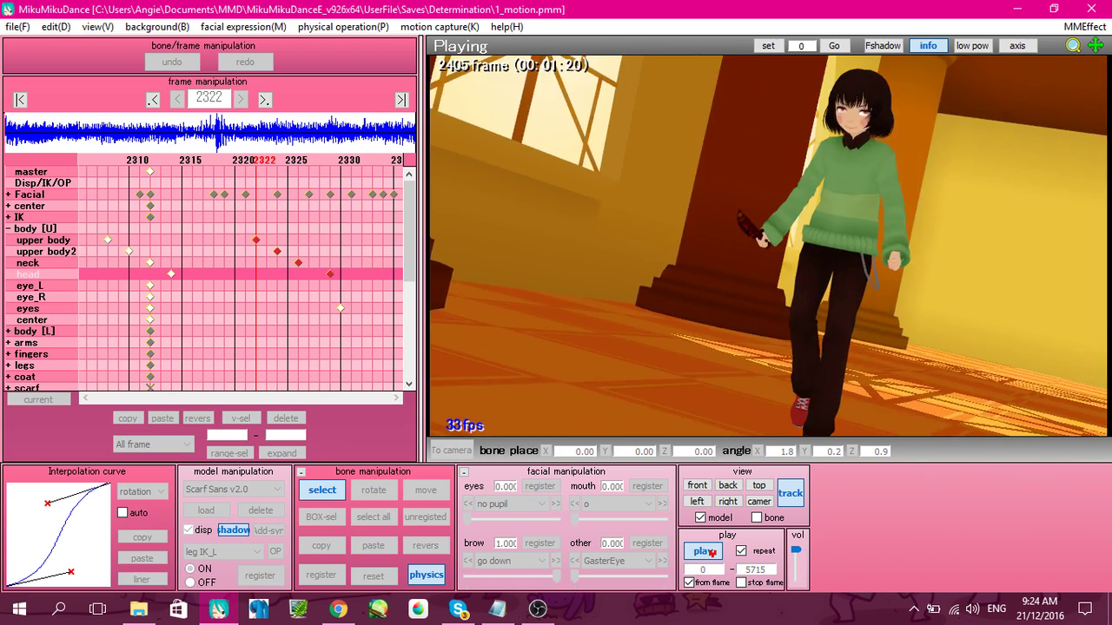
pyautogui.click(706, 551)
pyautogui.press('Right')
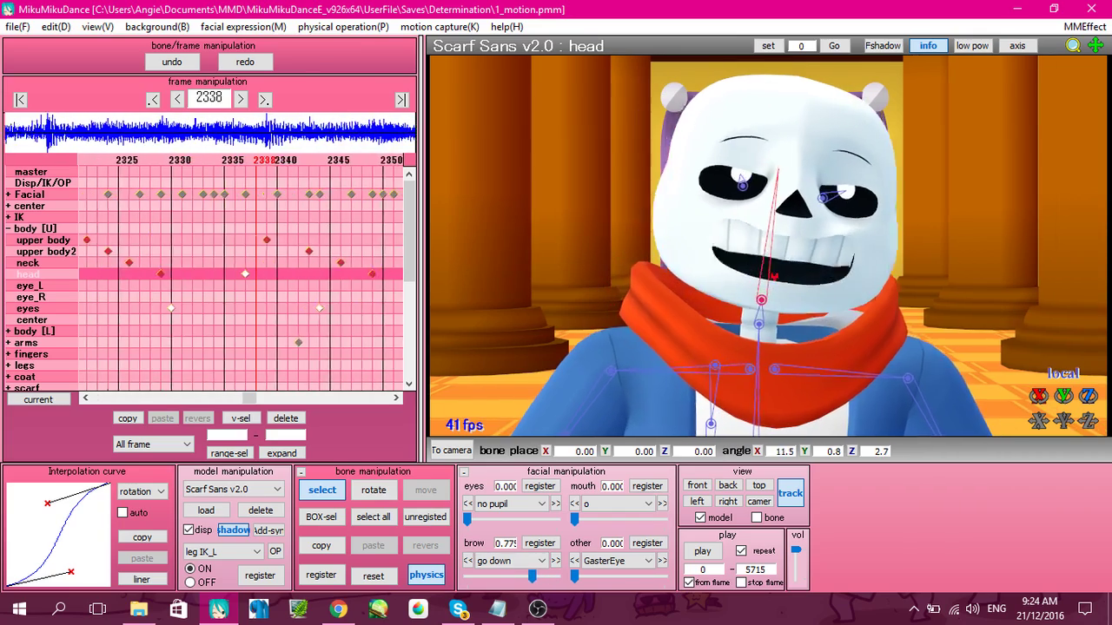
pyautogui.press('Left')
pyautogui.press('Left')
pyautogui.press('Left')
pyautogui.press('Left')
pyautogui.press('Left')
pyautogui.press('Left')
pyautogui.press('Left')
pyautogui.press('Left')
pyautogui.press('Left')
pyautogui.press('Left')
pyautogui.press('Left')
pyautogui.press('Left')
pyautogui.press('Left')
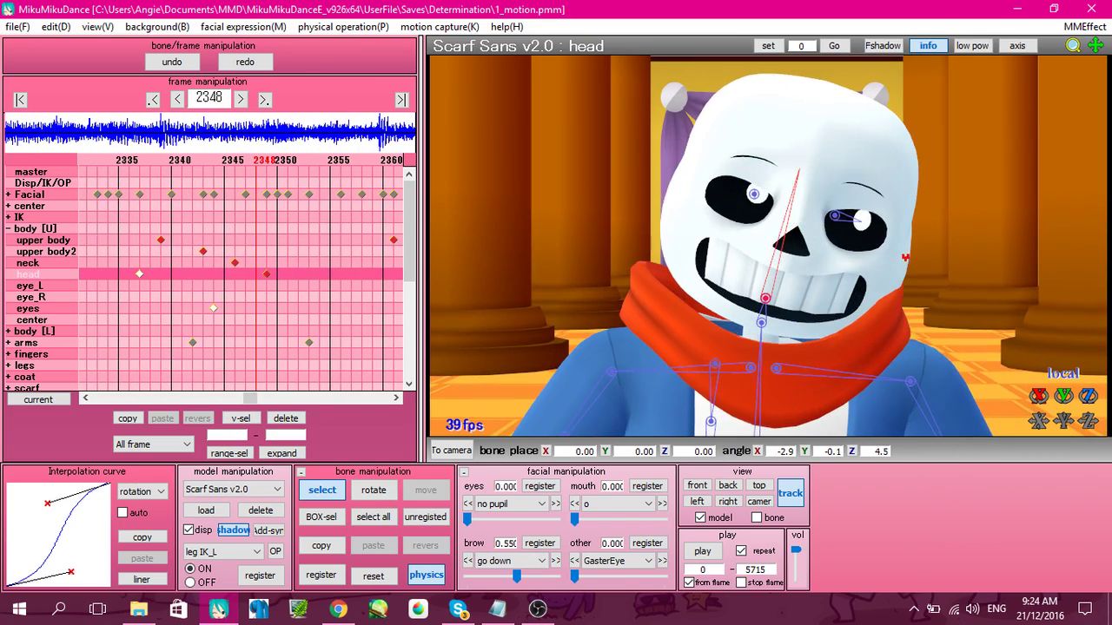
# Step: Frame the torso and raise Scarf Sans's left arm by rotating arm_L to a Z angle of about -66.5 at frame 2348
pyautogui.scroll(-5, 905, 257)
pyautogui.scroll(2, 877, 271)
pyautogui.moveTo(877, 271); pyautogui.dragTo(665, 204, button='middle')
pyautogui.click(650, 181)
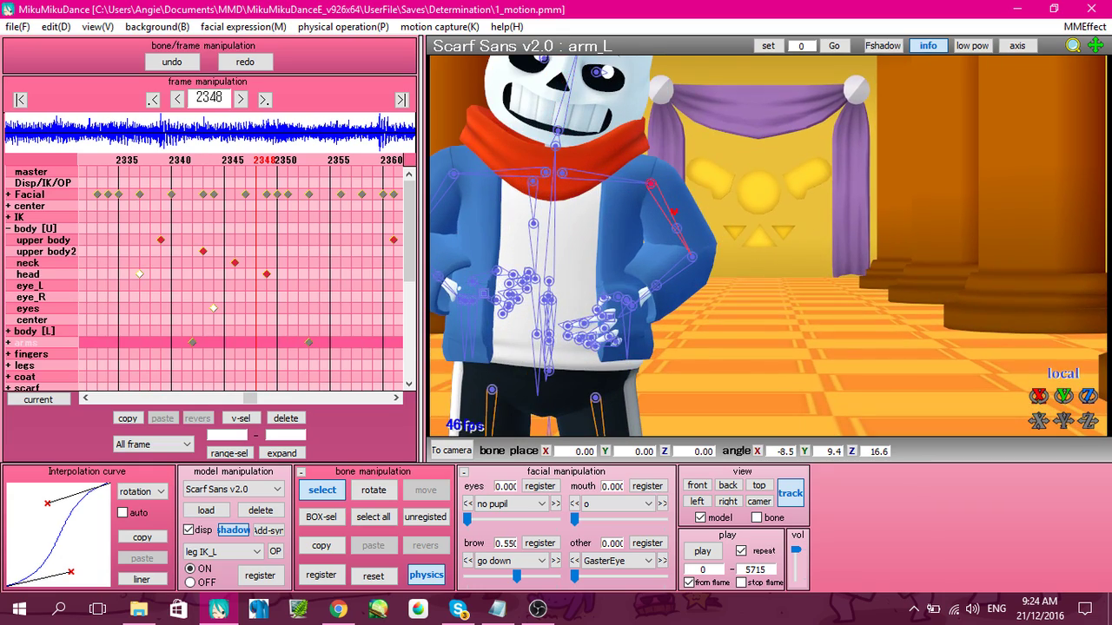
pyautogui.moveTo(834, 205); pyautogui.dragTo(667, 219, button='right')
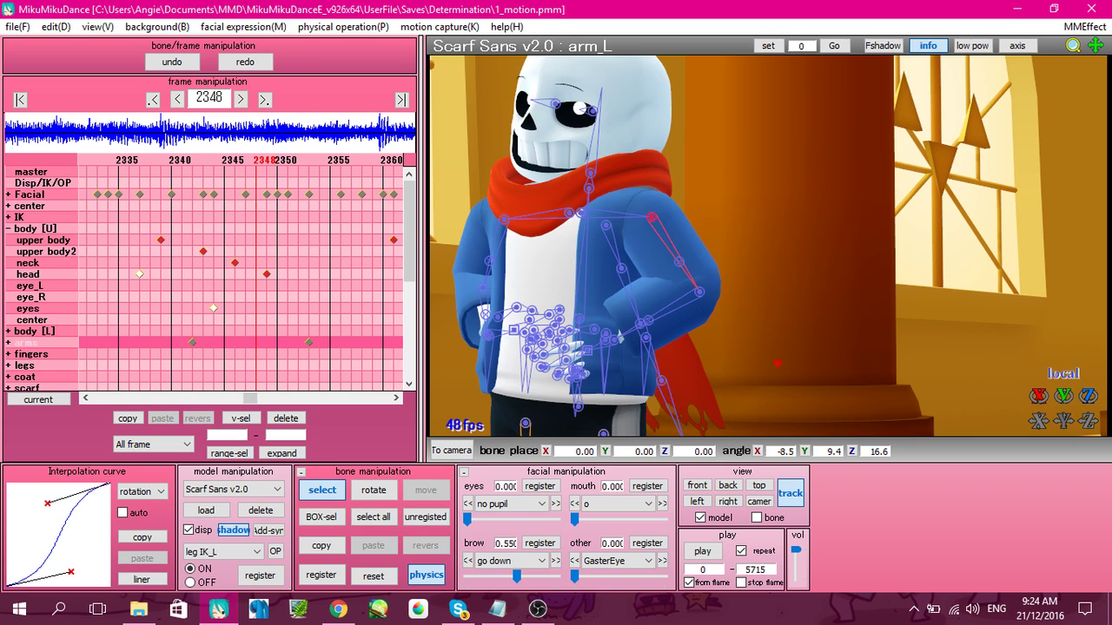
pyautogui.moveTo(751, 266); pyautogui.dragTo(821, 258, button='right')
pyautogui.moveTo(678, 205); pyautogui.dragTo(833, 257, button='middle')
pyautogui.scroll(2, 825, 252)
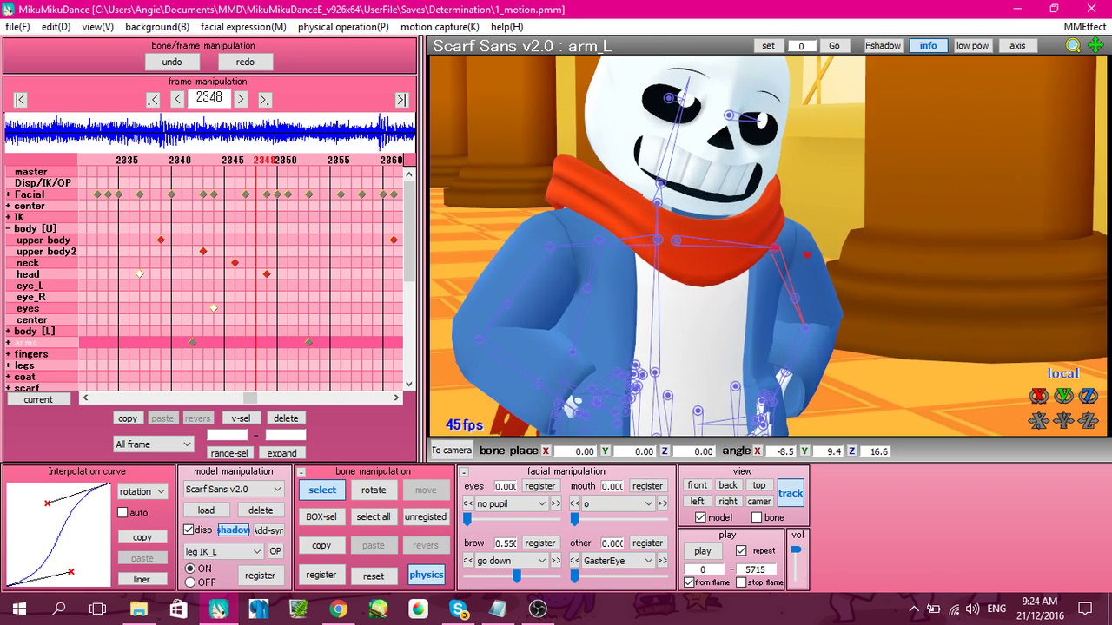
pyautogui.moveTo(782, 217); pyautogui.dragTo(730, 209, button='right')
pyautogui.moveTo(765, 238); pyautogui.dragTo(703, 143, button='middle')
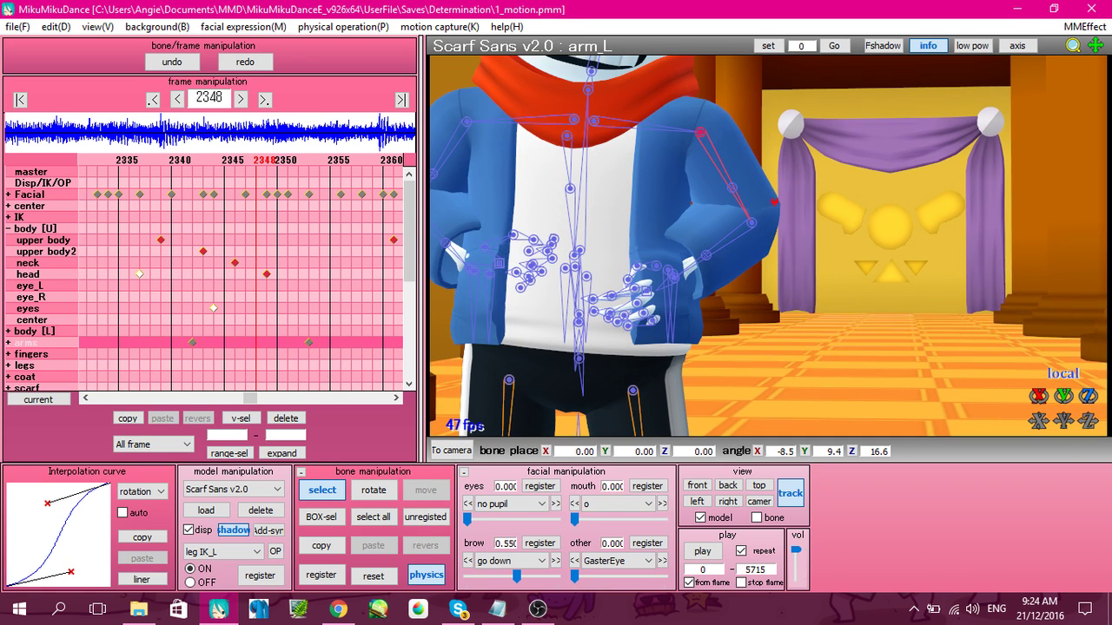
pyautogui.moveTo(1081, 399); pyautogui.dragTo(712, 104)
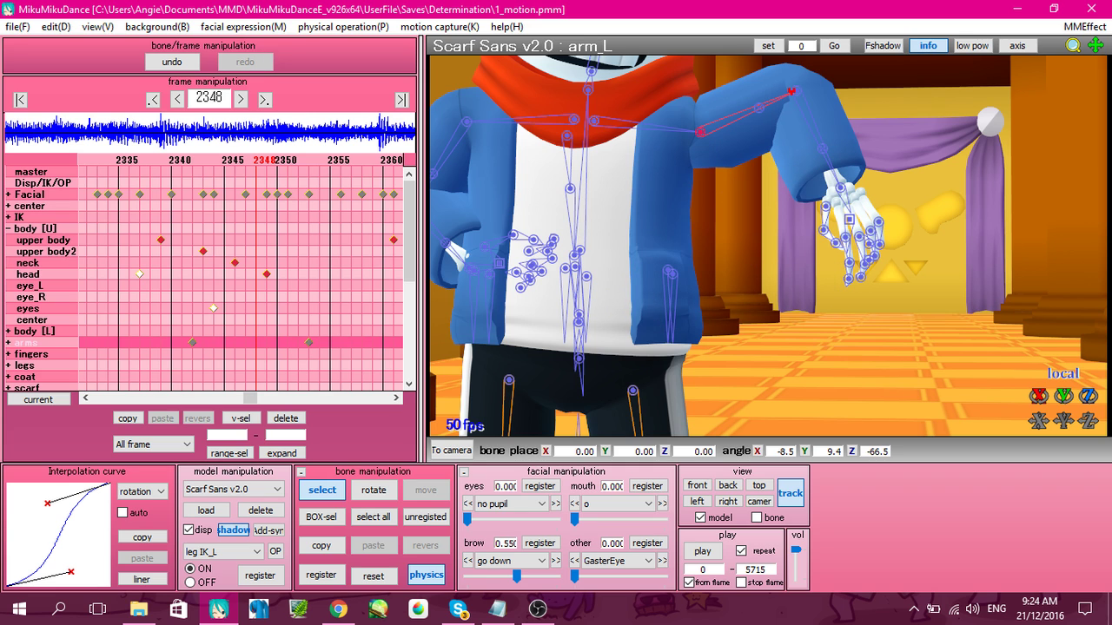
# Step: Bend the left elbow so the forearm and hand point upward, and inspect the raised arm from another angle
pyautogui.click(792, 91)
pyautogui.moveTo(1082, 397); pyautogui.dragTo(817, 96)
pyautogui.moveTo(812, 97); pyautogui.dragTo(712, 352, button='middle')
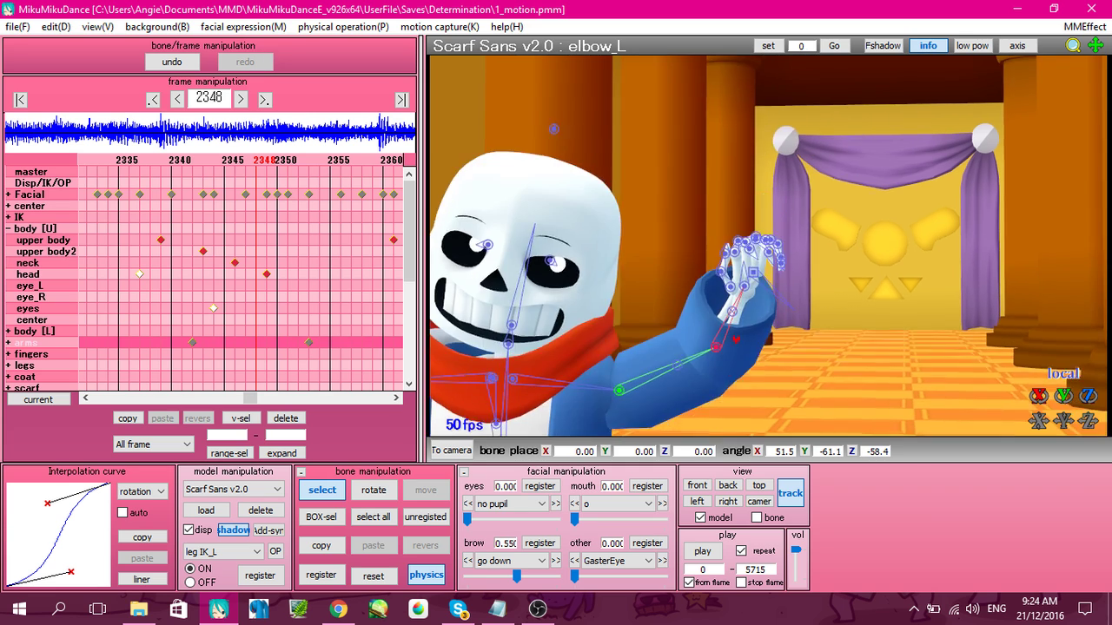
pyautogui.moveTo(769, 121); pyautogui.dragTo(711, 193, button='right')
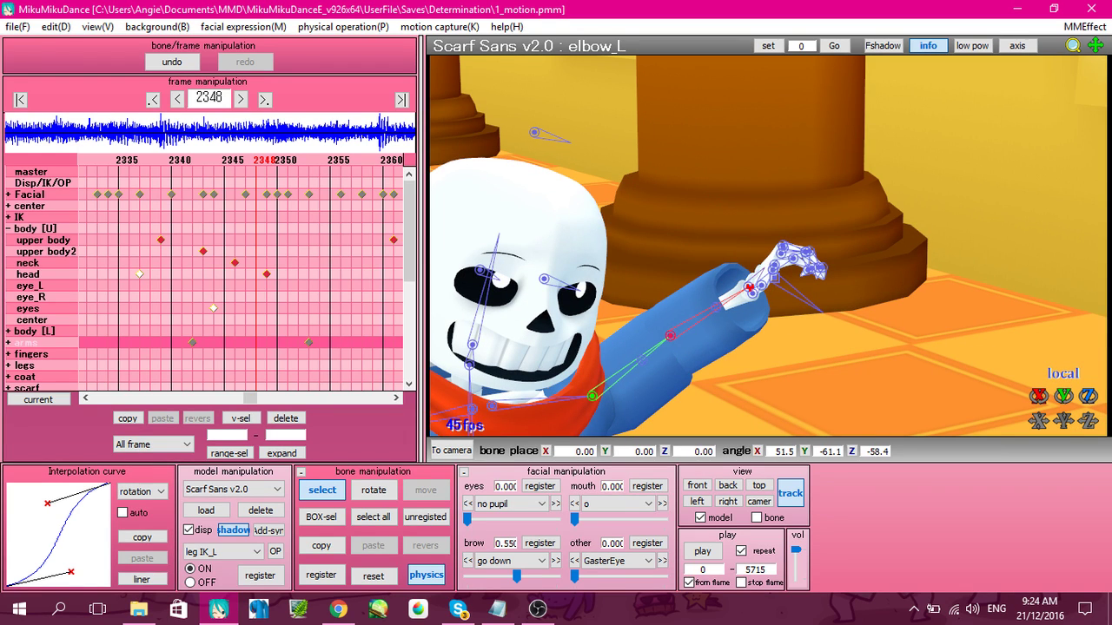
# Step: Rotate the left wrist to a Z angle of about 54.4, and step back to frame 2347 to drop the unregistered arm pose
pyautogui.click(750, 287)
pyautogui.moveTo(1087, 396); pyautogui.dragTo(1087, 412)
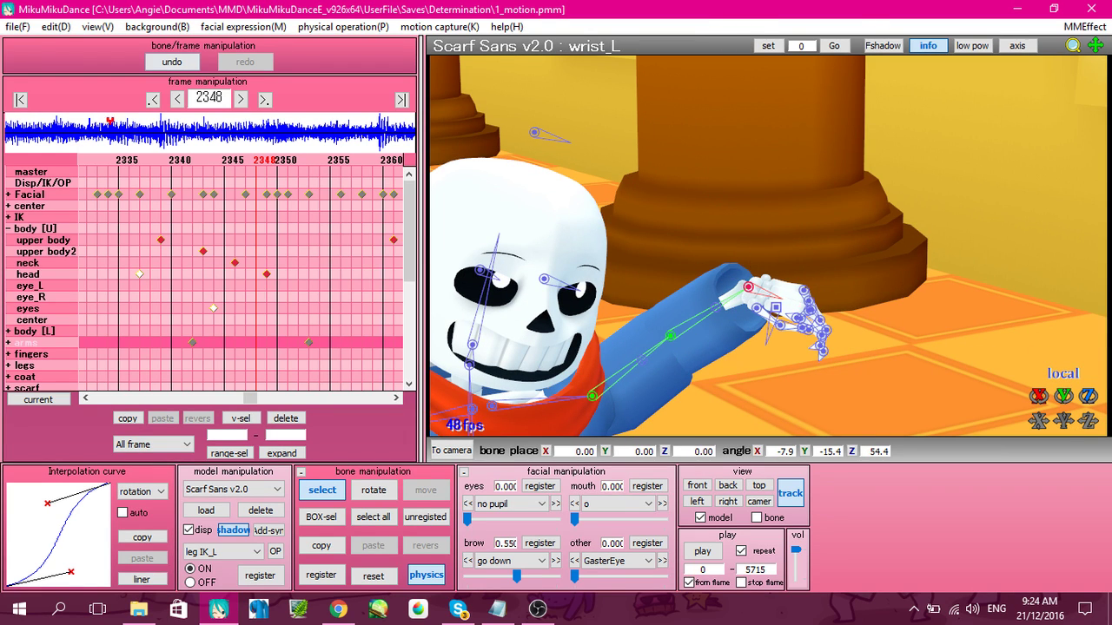
pyautogui.press('Left')
# Step: Deselect the timeline keyframes and tilt Scarf Sans's head forward about its local X axis at frame 2347
pyautogui.moveTo(155, 222); pyautogui.dragTo(365, 280)
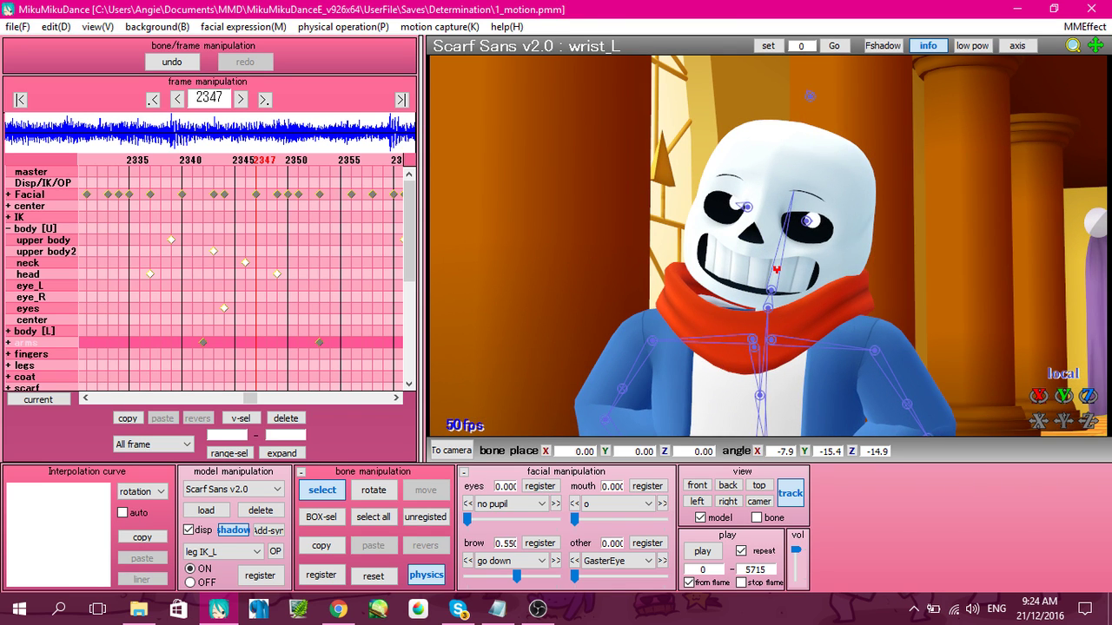
pyautogui.click(773, 286)
pyautogui.moveTo(1038, 396)
pyautogui.mouseDown()
pyautogui.moveTo(1038, 416)
pyautogui.moveTo(1034, 405)
pyautogui.mouseUp()
# Step: Select the neck bone and the upper body2 bone in turn to examine how they connect down Scarf Sans's torso
pyautogui.click(768, 309)
pyautogui.moveTo(765, 422); pyautogui.dragTo(767, 334, button='middle')
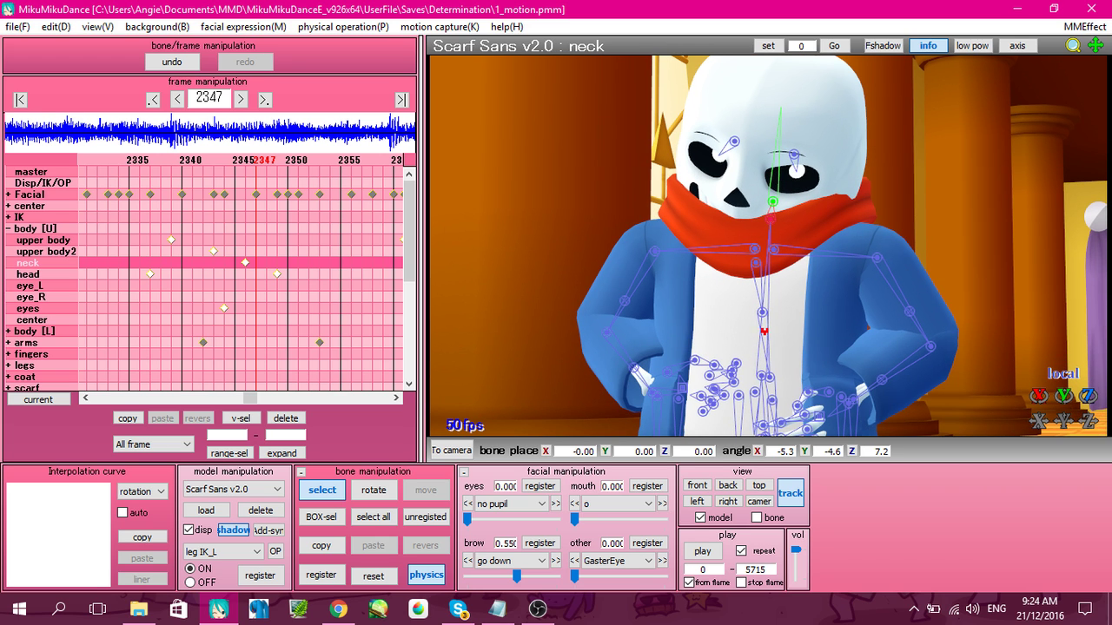
pyautogui.moveTo(767, 334); pyautogui.dragTo(717, 337, button='right')
pyautogui.click(758, 374)
pyautogui.moveTo(759, 375); pyautogui.dragTo(758, 271, button='middle')
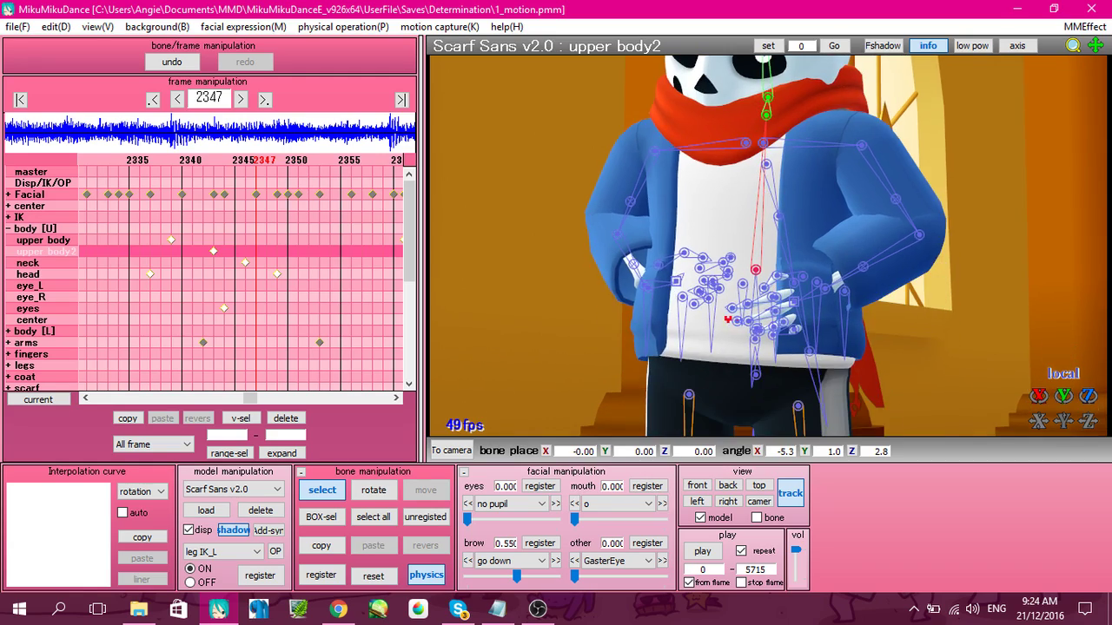
# Step: Scrub back to frame 2317 and forward to frame 2342 to examine how the upper body, neck and head move in sequence
pyautogui.press('Left')
pyautogui.press('Left')
pyautogui.press('Left')
pyautogui.press('Left')
pyautogui.press('Left')
pyautogui.press('Left')
pyautogui.press('Left')
pyautogui.press('Left')
pyautogui.press('Left')
pyautogui.press('Left')
pyautogui.press('Left')
pyautogui.press('Left')
pyautogui.press('Left')
pyautogui.press('Left')
pyautogui.press('Left')
pyautogui.press('Left')
pyautogui.press('Left')
pyautogui.press('Left')
pyautogui.press('Left')
pyautogui.press('Left')
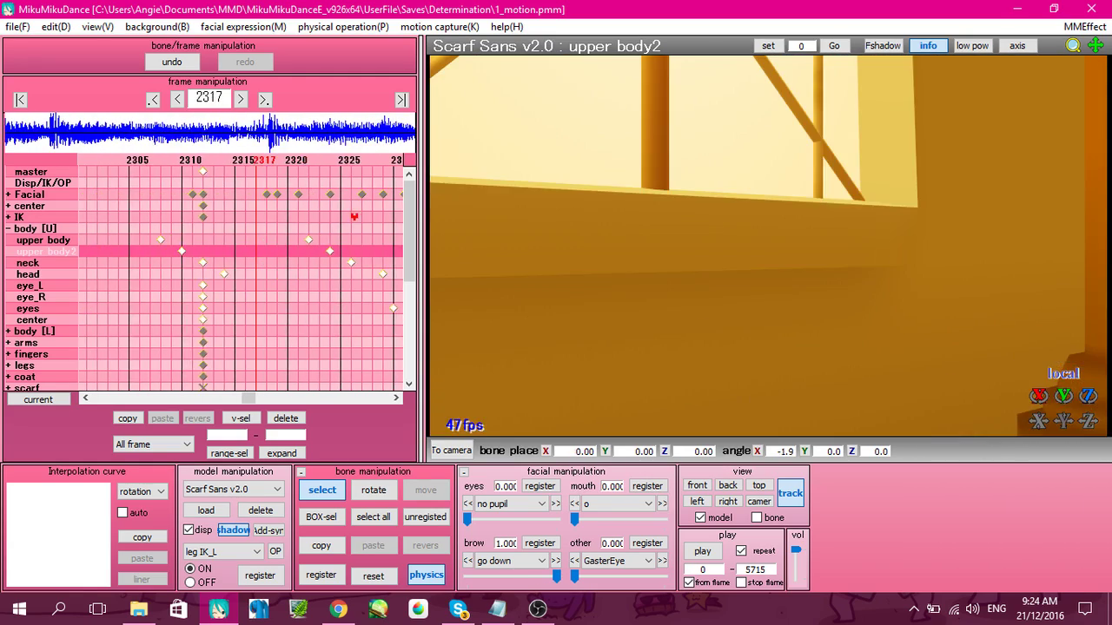
pyautogui.press('Right')
pyautogui.press('Right')
pyautogui.press('Right')
pyautogui.press('Right')
pyautogui.press('Right')
pyautogui.press('Right')
pyautogui.press('Right')
pyautogui.press('Right')
pyautogui.press('Right')
pyautogui.press('Right')
pyautogui.press('Right')
pyautogui.press('Right')
pyautogui.press('Right')
pyautogui.press('Right')
pyautogui.press('Right')
pyautogui.press('Right')
pyautogui.press('Right')
pyautogui.press('Right')
pyautogui.press('Right')
pyautogui.press('Right')
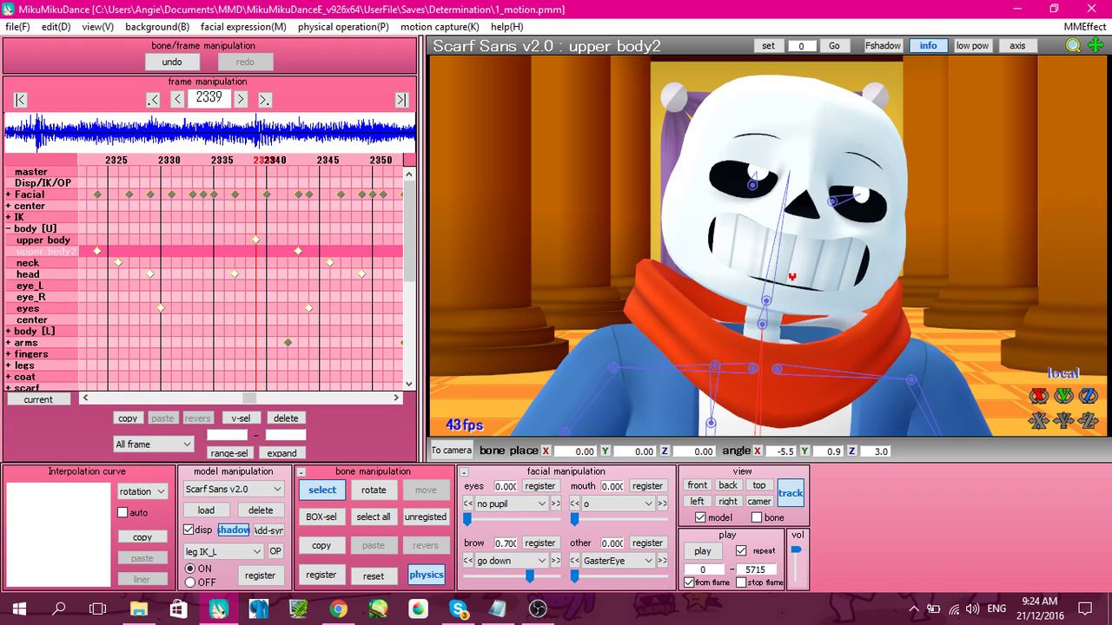
pyautogui.press('Right')
pyautogui.press('Right')
pyautogui.press('Right')
pyautogui.press('Right')
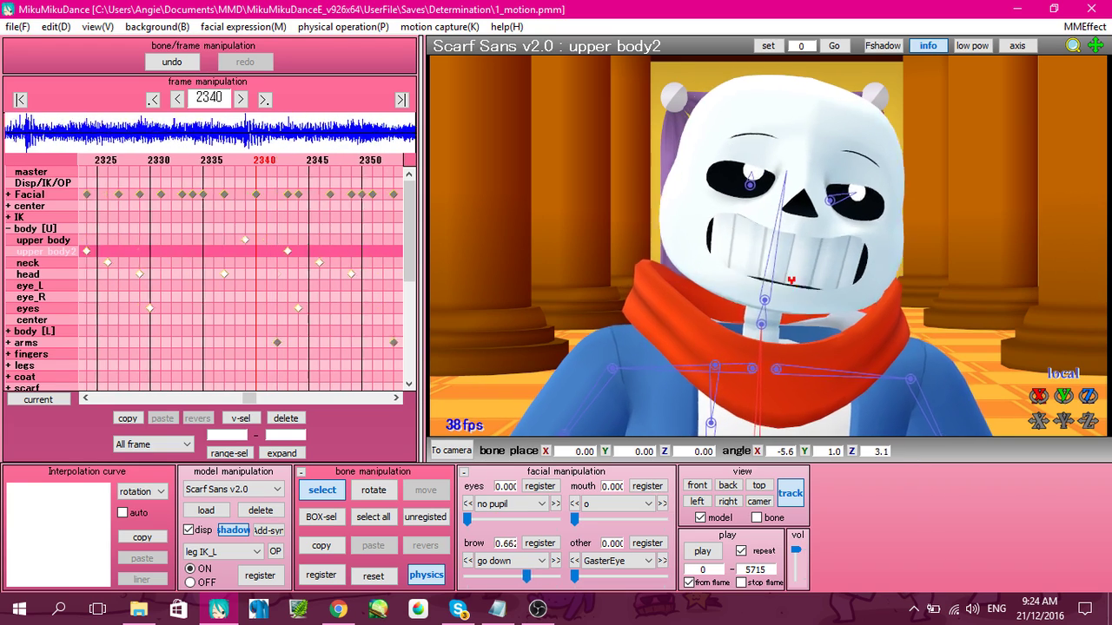
pyautogui.scroll(-4, 769, 246)
pyautogui.scroll(6, 769, 246)
pyautogui.press('Left')
pyautogui.scroll(-2, 768, 246)
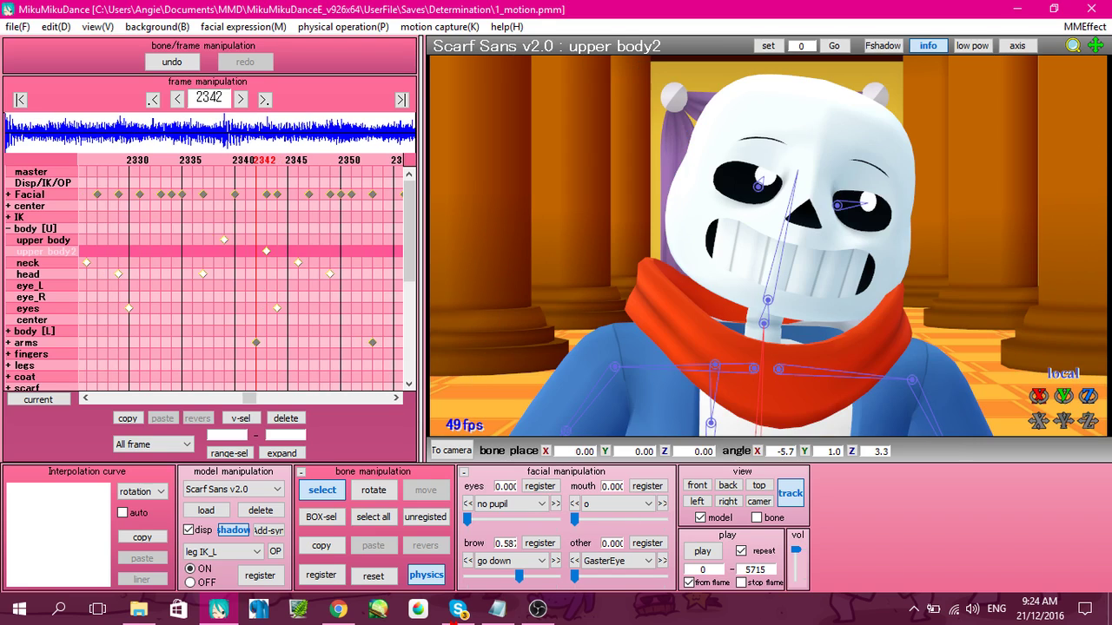
# Step: Check the expressive motion list in Notepad, and return to MikuMikuDance to look around the scene at frame 2342
pyautogui.click(505, 620)
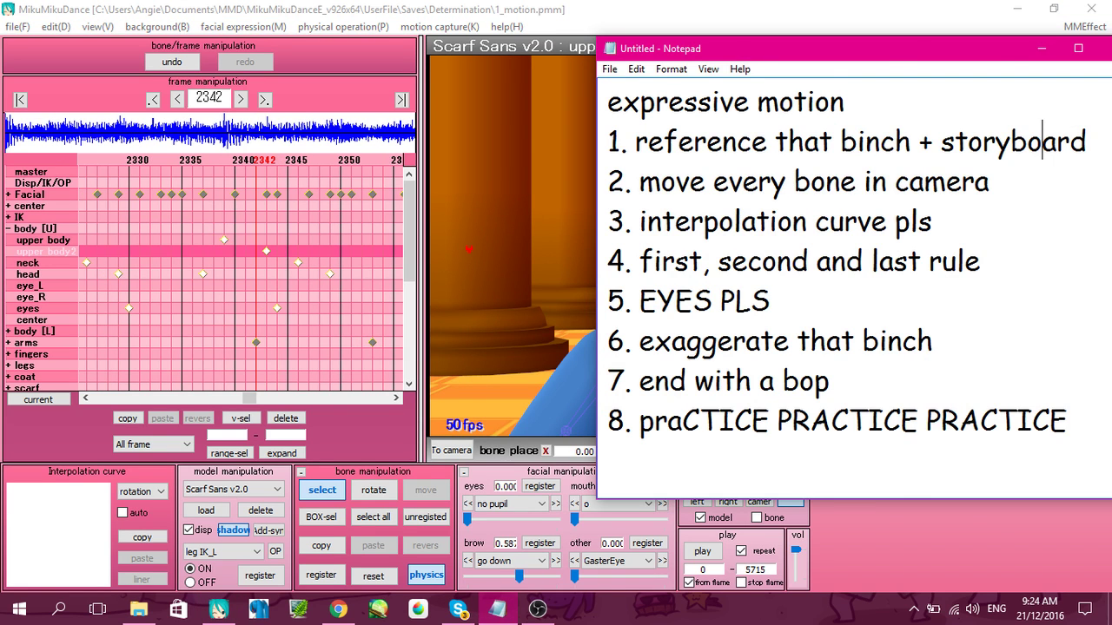
pyautogui.click(469, 249)
pyautogui.scroll(-4, 775, 219)
pyautogui.scroll(3, 764, 222)
pyautogui.moveTo(756, 231); pyautogui.dragTo(740, 310, button='middle')
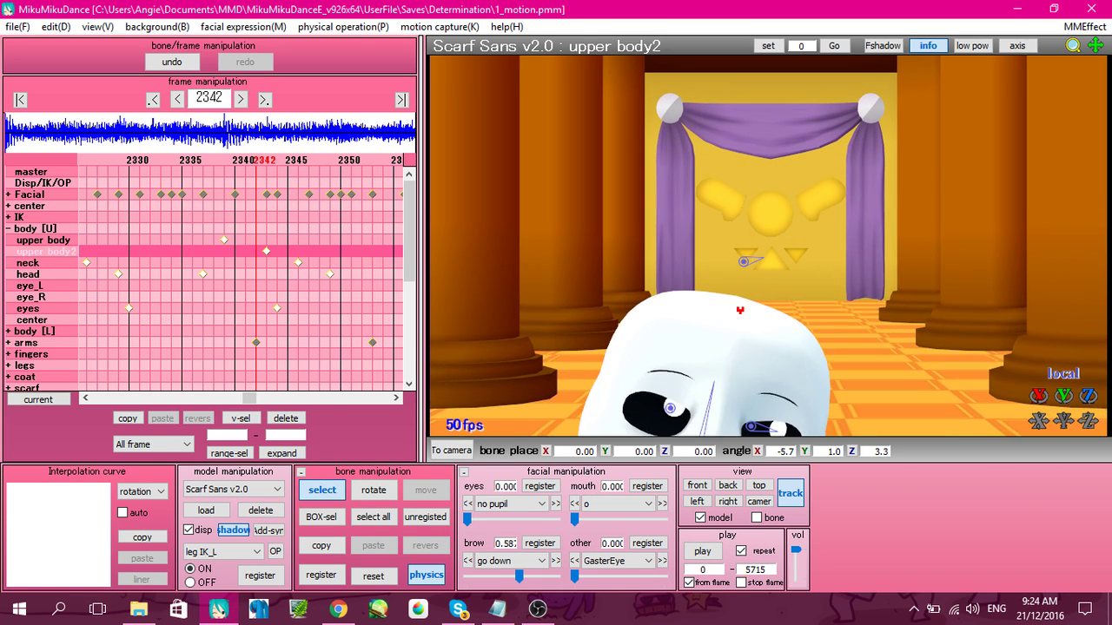
# Step: Scrub back and forward through the head tilt, ending at frame 2334, to examine the staggered bone motion
pyautogui.press('Left')
pyautogui.press('Left')
pyautogui.press('Left')
pyautogui.press('Left')
pyautogui.press('Left')
pyautogui.press('Left')
pyautogui.press('Left')
pyautogui.press('Left')
pyautogui.press('Left')
pyautogui.press('Left')
pyautogui.press('Left')
pyautogui.press('Left')
pyautogui.press('Left')
pyautogui.press('Left')
pyautogui.press('Left')
pyautogui.press('Left')
pyautogui.press('Left')
pyautogui.press('Left')
pyautogui.press('Left')
pyautogui.press('Left')
pyautogui.press('Right')
pyautogui.press('Right')
pyautogui.press('Right')
pyautogui.press('Right')
pyautogui.press('Right')
pyautogui.press('Right')
pyautogui.press('Right')
pyautogui.press('Right')
pyautogui.press('Right')
pyautogui.press('Right')
pyautogui.press('Right')
pyautogui.press('Right')
pyautogui.press('Right')
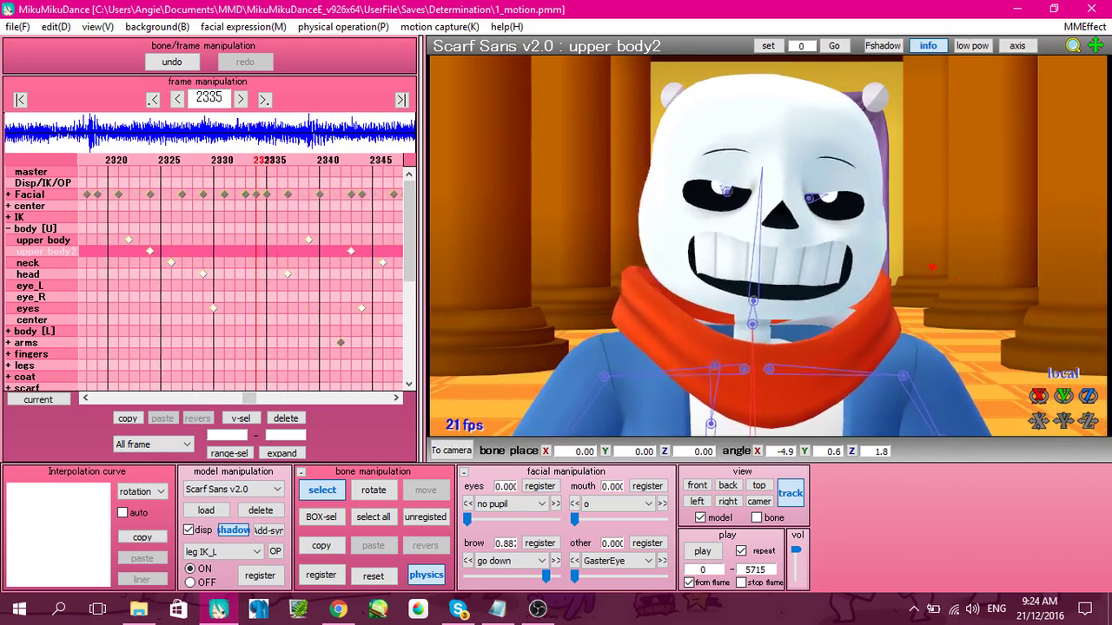
pyautogui.press('Left')
pyautogui.scroll(-3, 916, 193)
pyautogui.scroll(4, 916, 193)
pyautogui.scroll(-1, 765, 255)
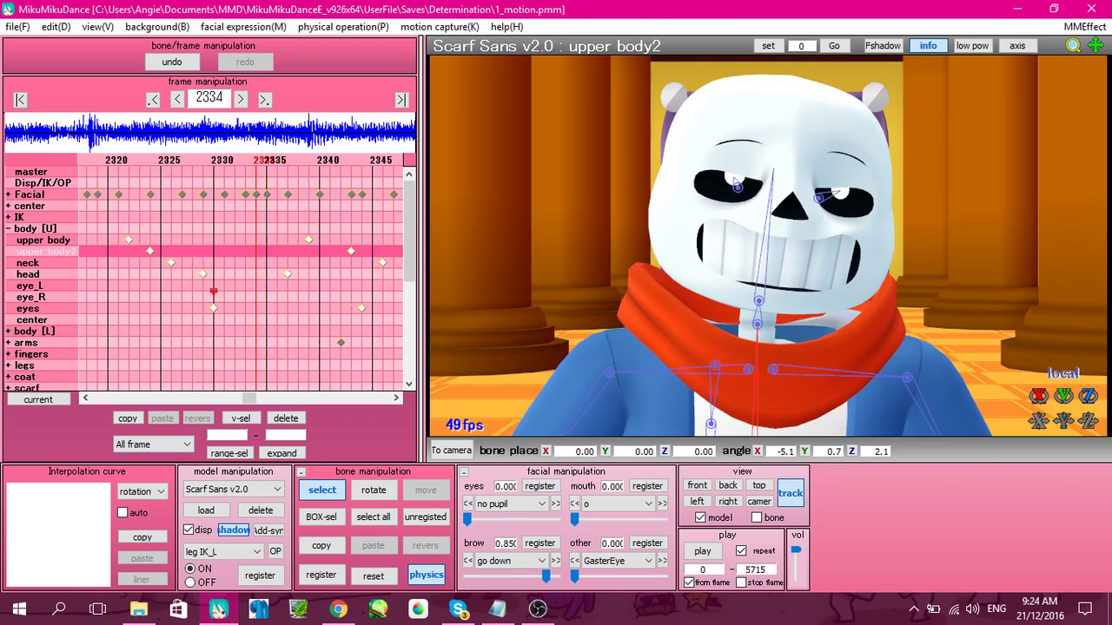
# Step: Widen the timeline at frame 2342, and scrub ahead to frame 2356 and back to examine the staggered upper-body keyframes
pyautogui.press('Right')
pyautogui.press('Right')
pyautogui.press('Right')
pyautogui.press('Right')
pyautogui.press('Right')
pyautogui.press('Right')
pyautogui.press('Right')
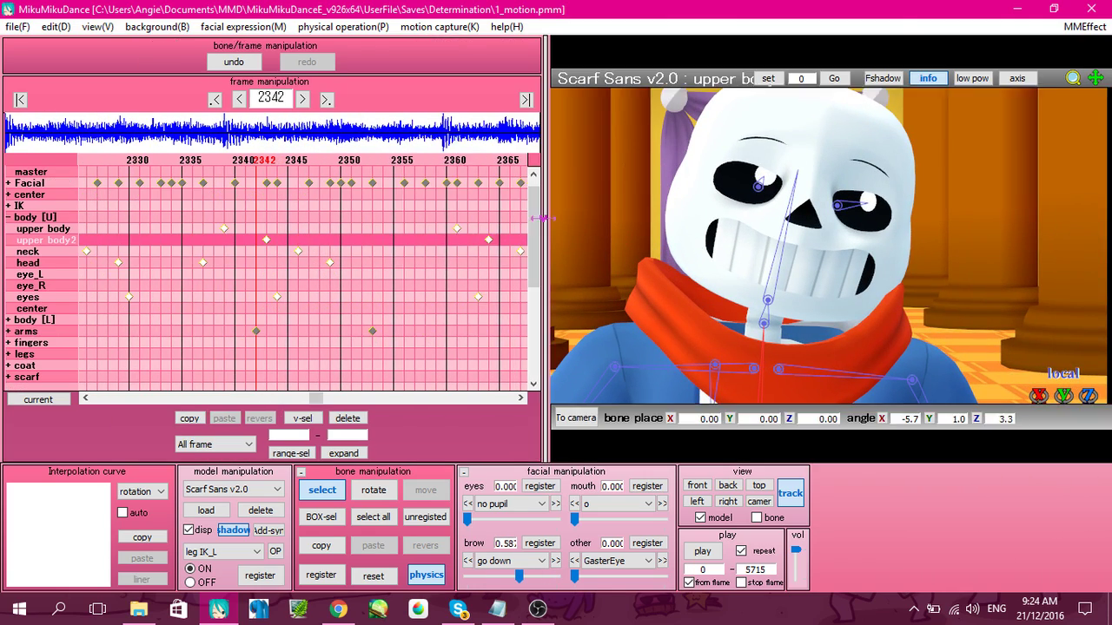
pyautogui.press('Right')
pyautogui.press('Right')
pyautogui.press('Right')
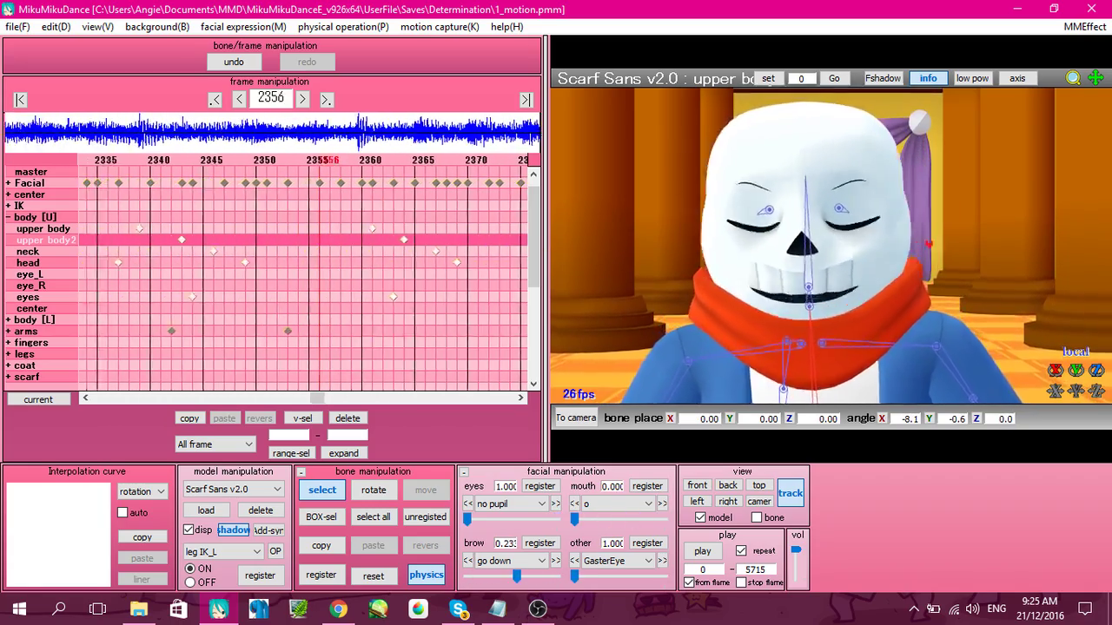
pyautogui.press('Left')
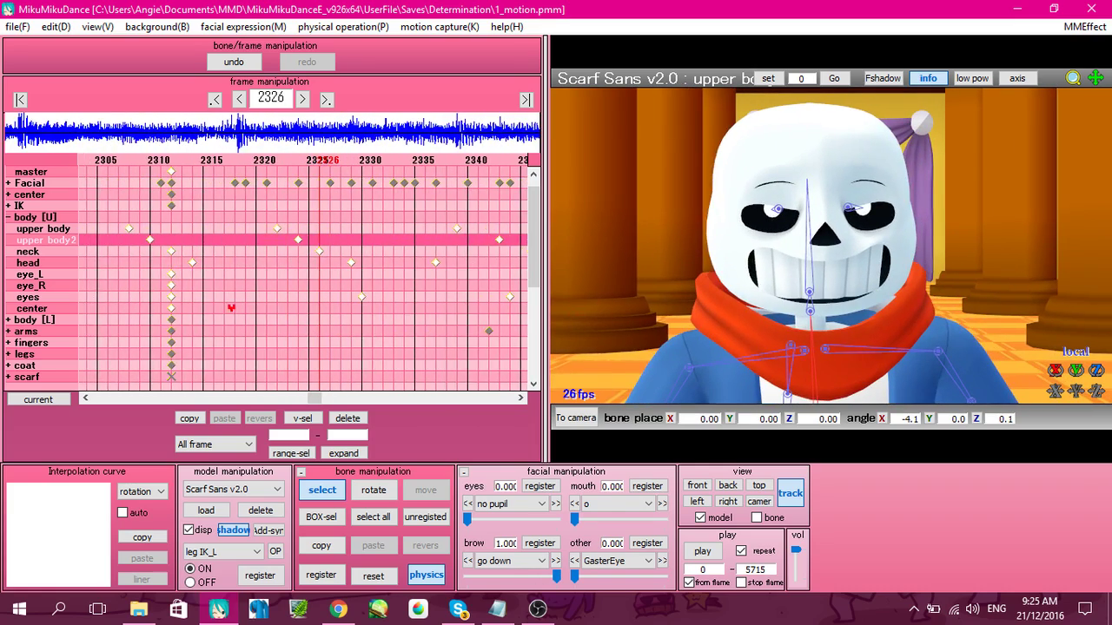
pyautogui.press('Left')
pyautogui.press('Left')
pyautogui.press('Left')
# Step: Select the eyes bone and delete its keyframes at frames 2330, 2344 and 2363
pyautogui.click(35, 297)
pyautogui.press('Right')
pyautogui.press('Right')
pyautogui.press('Right')
pyautogui.press('Right')
pyautogui.press('Right')
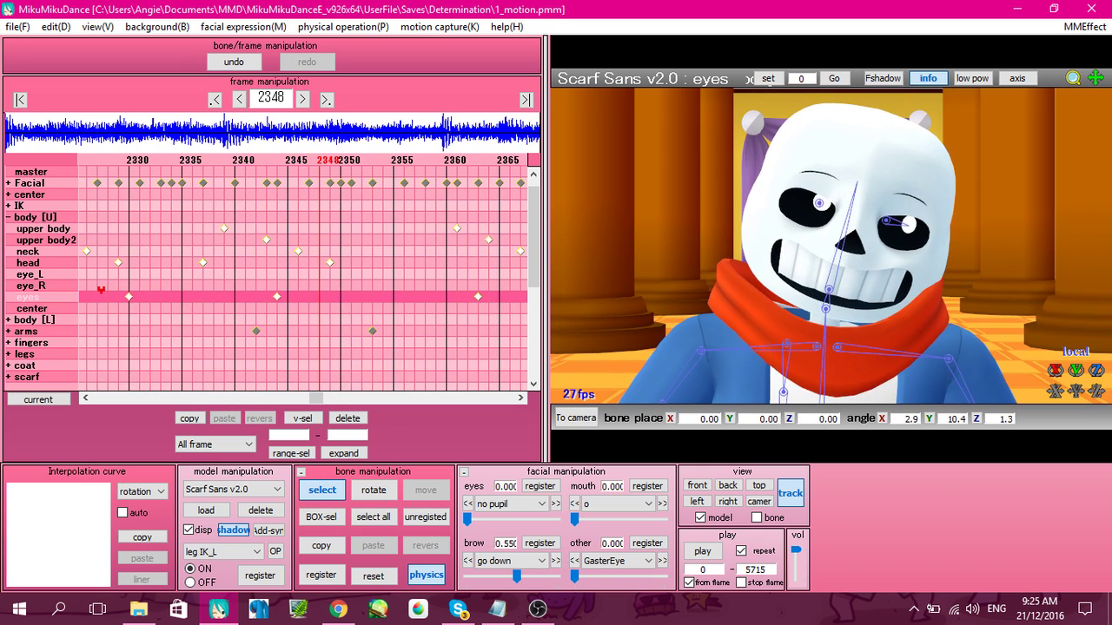
pyautogui.click(478, 296)
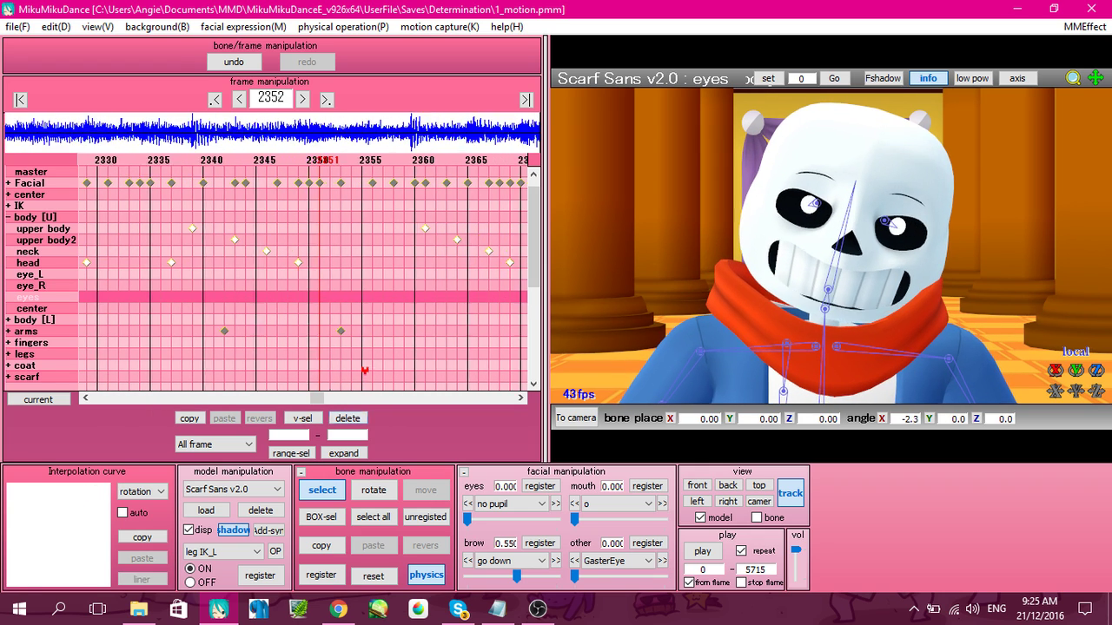
# Step: Advance to frame 2372 and delete the eyes bone's keyframe at frame 2388
pyautogui.press('Right')
pyautogui.press('Right')
pyautogui.press('Right')
pyautogui.press('Right')
pyautogui.press('Right')
pyautogui.press('Right')
pyautogui.press('Right')
pyautogui.press('Right')
pyautogui.press('Right')
pyautogui.moveTo(436, 291); pyautogui.dragTo(496, 314)
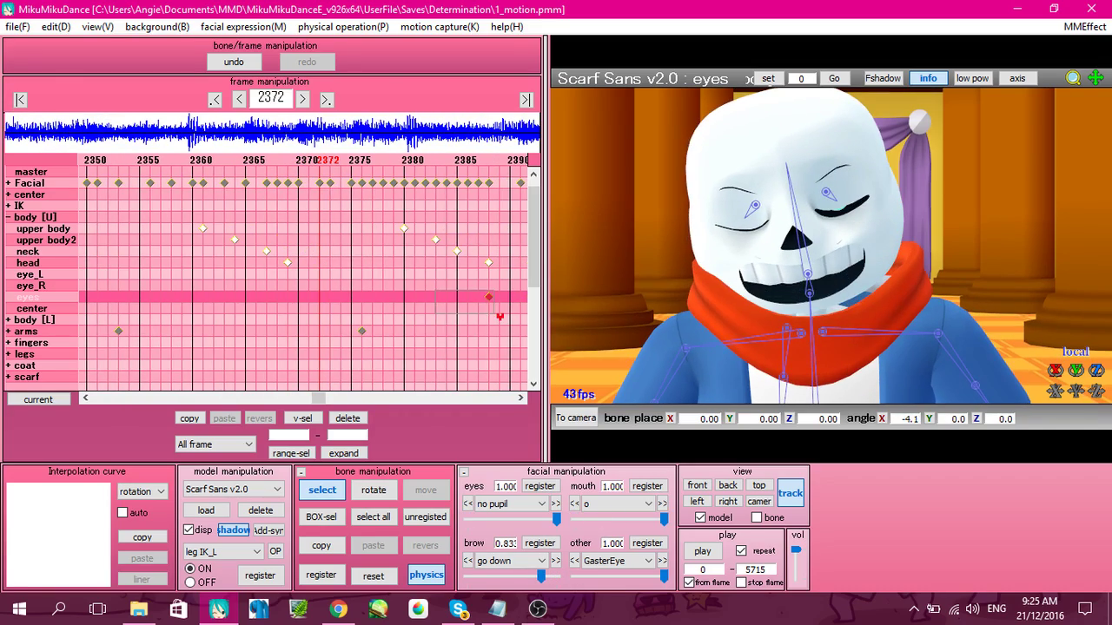
pyautogui.click(347, 419)
# Step: Return to frame 2312 and play the animation from there to review the motion without eye movement, and stop playback
pyautogui.press('Left')
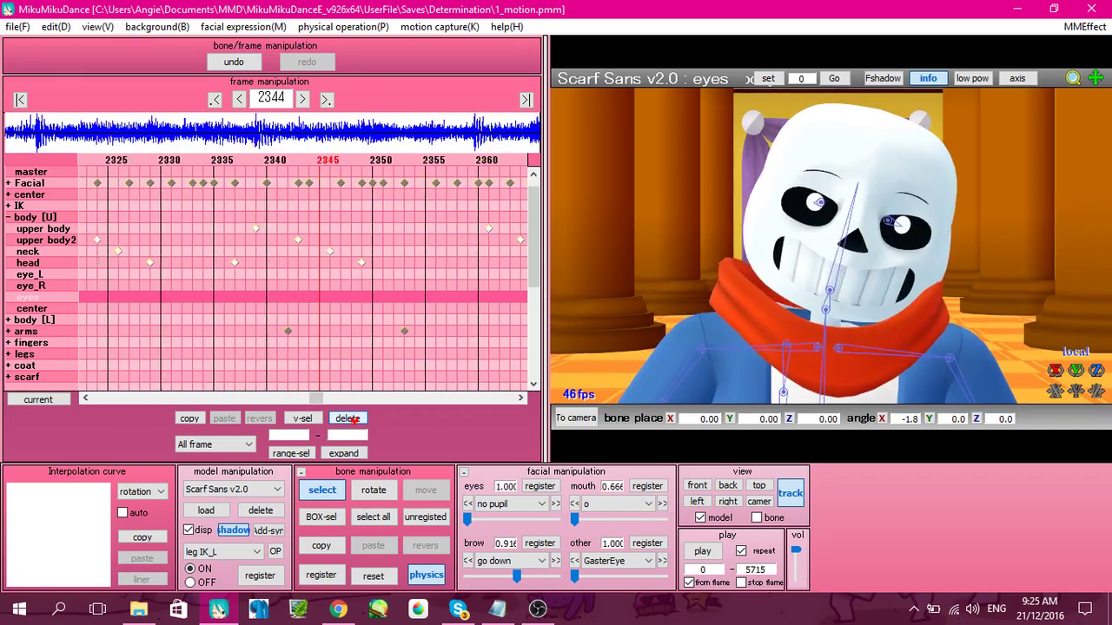
pyautogui.click(702, 551)
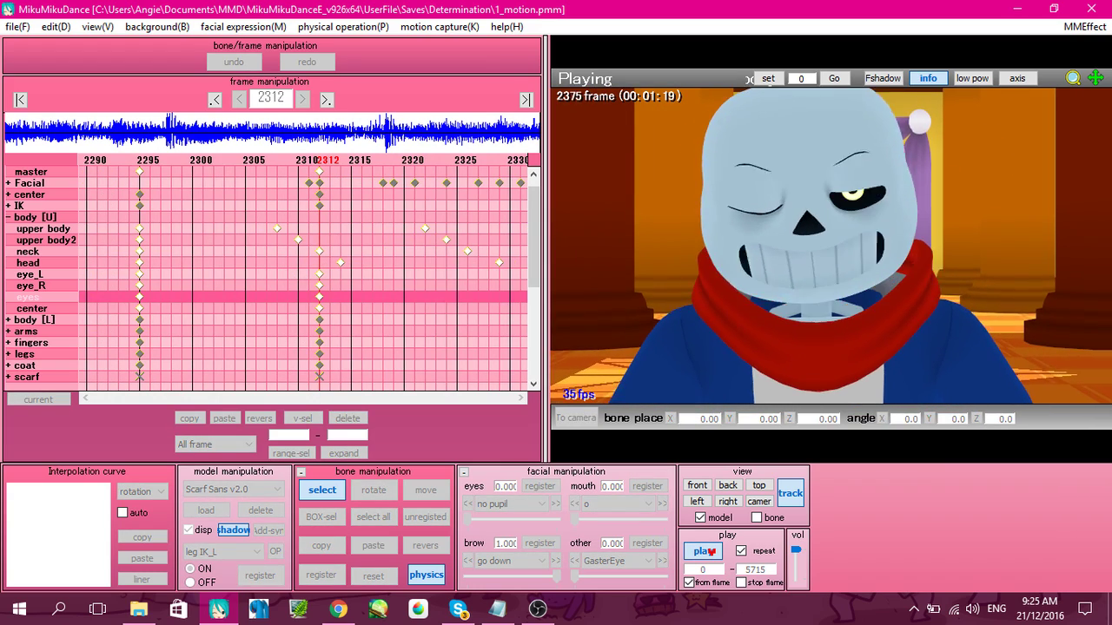
pyautogui.click(711, 551)
# Step: Scrub forward from frame 2312 to frame 2332 to examine Scarf Sans's gaze as the head begins to turn
pyautogui.press('Right')
pyautogui.press('Right')
pyautogui.press('Right')
pyautogui.press('Right')
pyautogui.press('Right')
pyautogui.press('Right')
pyautogui.press('Right')
pyautogui.press('Right')
pyautogui.press('Right')
pyautogui.press('Right')
pyautogui.press('Right')
pyautogui.press('Right')
pyautogui.press('Right')
pyautogui.press('Right')
pyautogui.press('Right')
pyautogui.press('Right')
pyautogui.press('Right')
pyautogui.press('Right')
pyautogui.press('Right')
pyautogui.press('Right')
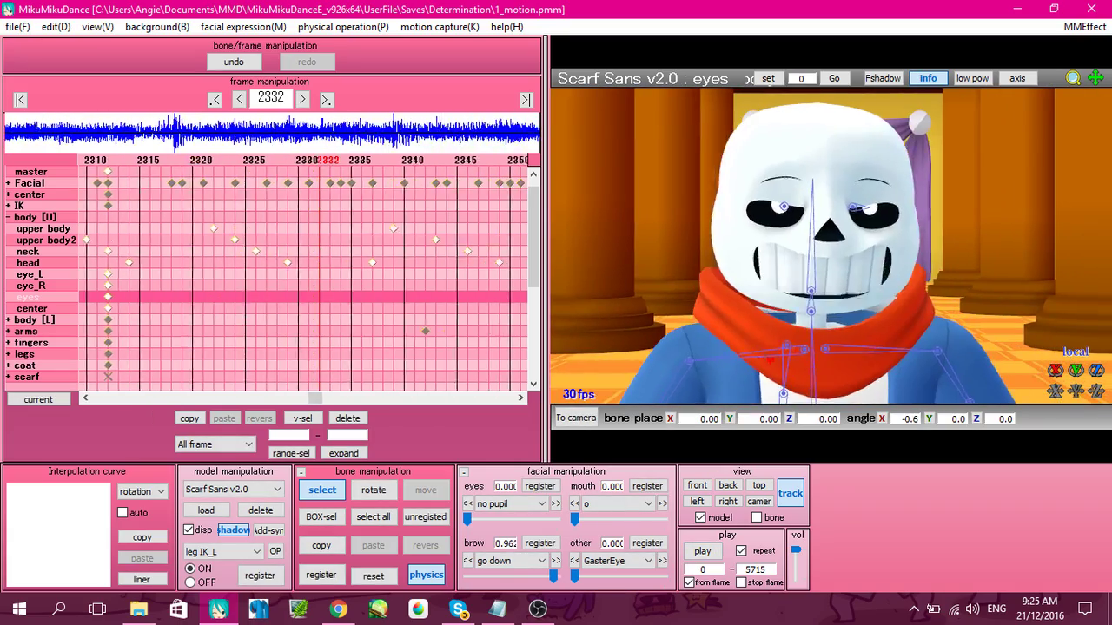
# Step: Scrub forward from frame 2332 to frame 2346 and back to examine the head tilt without eye movement
pyautogui.press('Right')
pyautogui.press('Right')
pyautogui.press('Right')
pyautogui.press('Right')
pyautogui.press('Right')
pyautogui.press('Right')
pyautogui.press('Right')
pyautogui.press('Right')
pyautogui.press('Right')
pyautogui.press('Right')
pyautogui.press('Right')
pyautogui.press('Right')
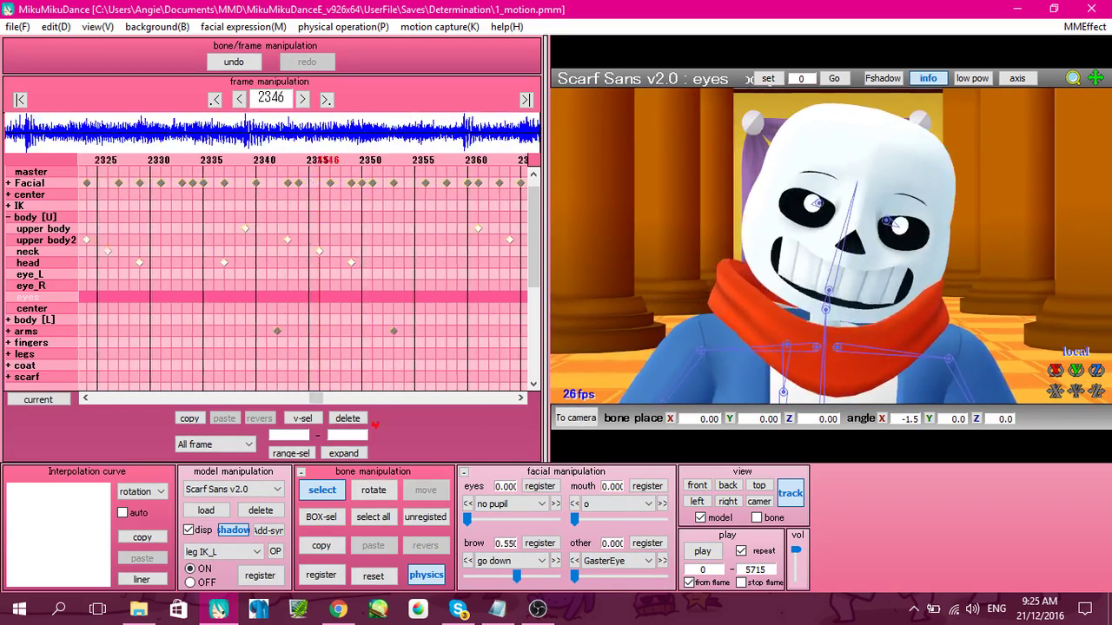
pyautogui.press('Left')
pyautogui.press('Left')
pyautogui.press('Left')
pyautogui.press('Left')
pyautogui.press('Left')
pyautogui.press('Left')
pyautogui.press('Left')
pyautogui.press('Left')
pyautogui.press('Left')
pyautogui.press('Left')
pyautogui.press('Left')
pyautogui.press('Left')
pyautogui.press('Left')
pyautogui.press('Left')
pyautogui.press('Left')
# Step: Turn off bone selection mode and scrub from frame 2323 to frame 2350 to examine the gaze without the bone overlay
pyautogui.click(325, 493)
pyautogui.press('Left')
pyautogui.press('Left')
pyautogui.press('Left')
pyautogui.press('Left')
pyautogui.press('Left')
pyautogui.press('Left')
pyautogui.press('Left')
pyautogui.press('Left')
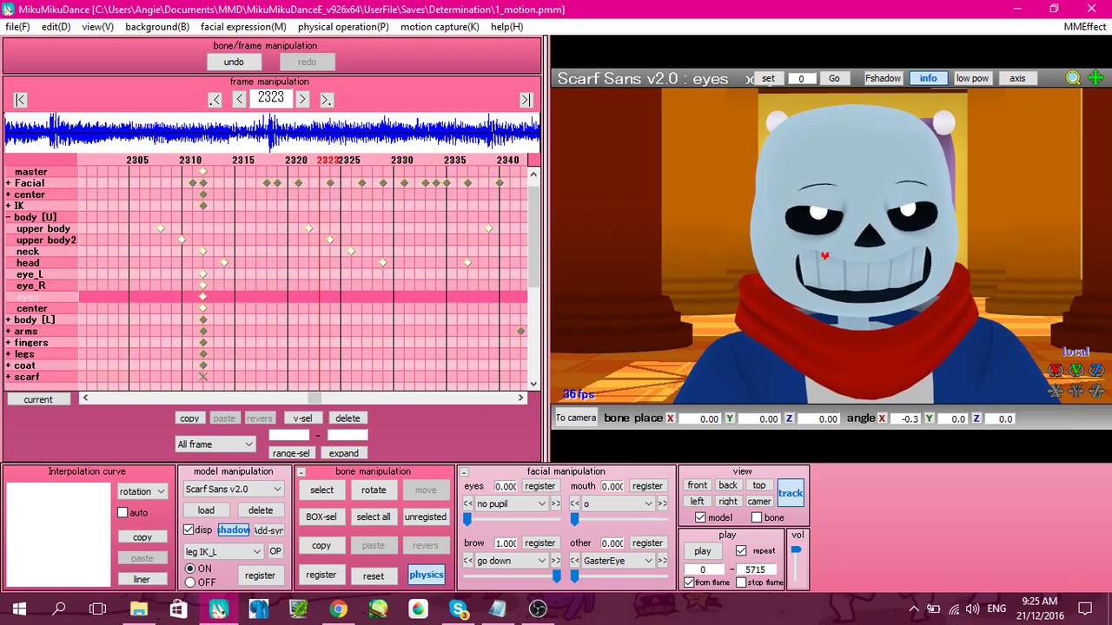
pyautogui.press('Right')
pyautogui.press('Right')
pyautogui.press('Right')
pyautogui.press('Right')
pyautogui.press('Right')
pyautogui.press('Right')
pyautogui.press('Right')
pyautogui.press('Right')
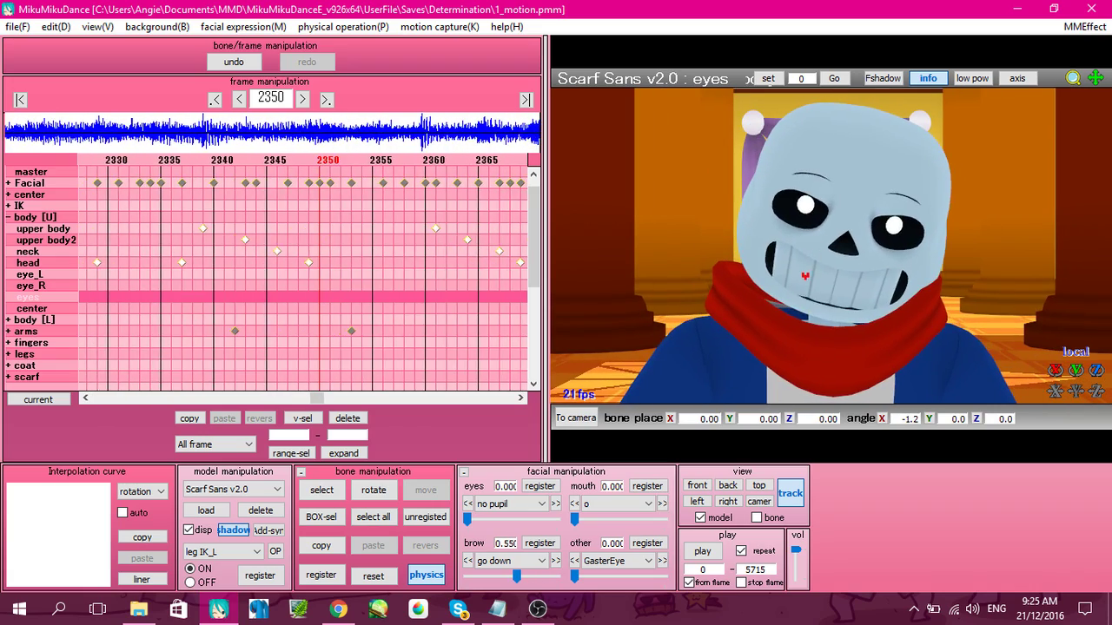
# Step: Undo the last two eyes bone keyframe deletions and play the animation to review the motion with eye movement, and stop playback
pyautogui.click(235, 62)
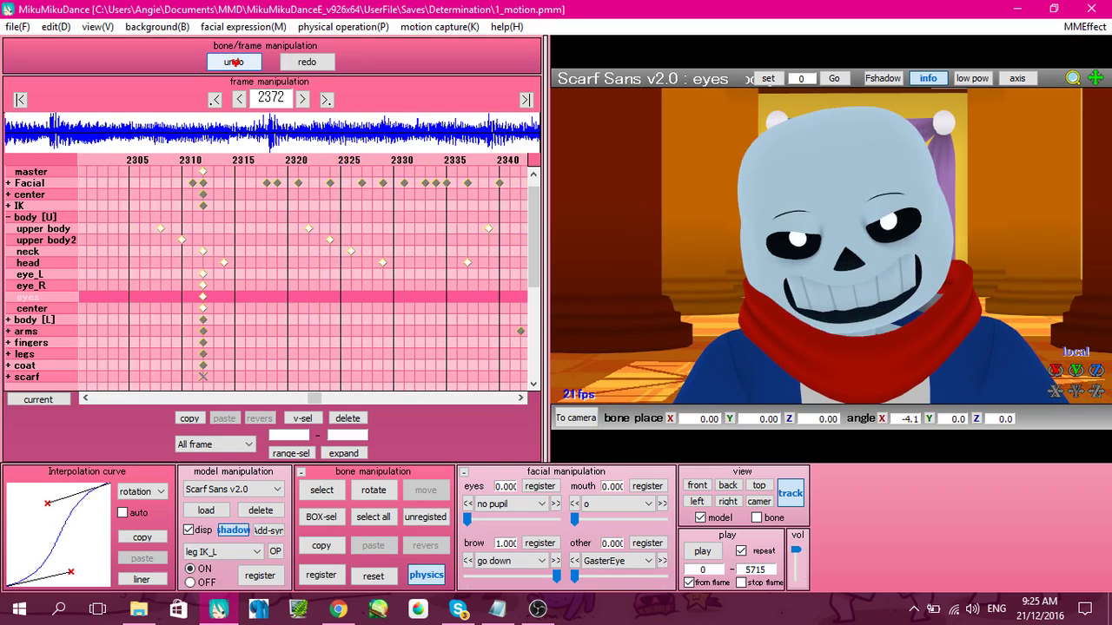
pyautogui.click(234, 62)
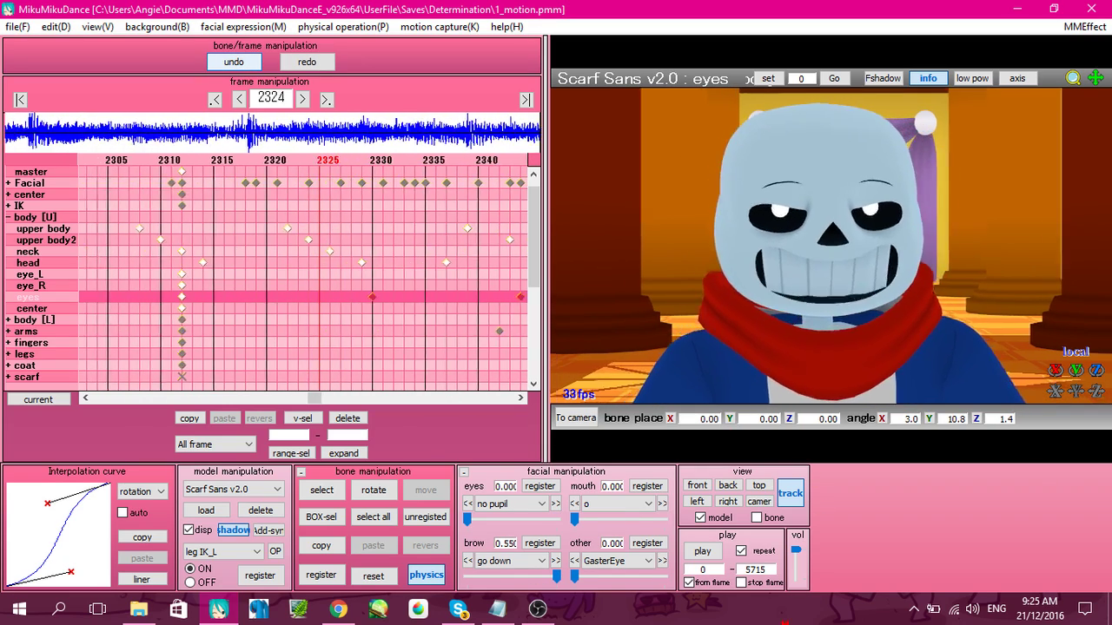
pyautogui.click(702, 551)
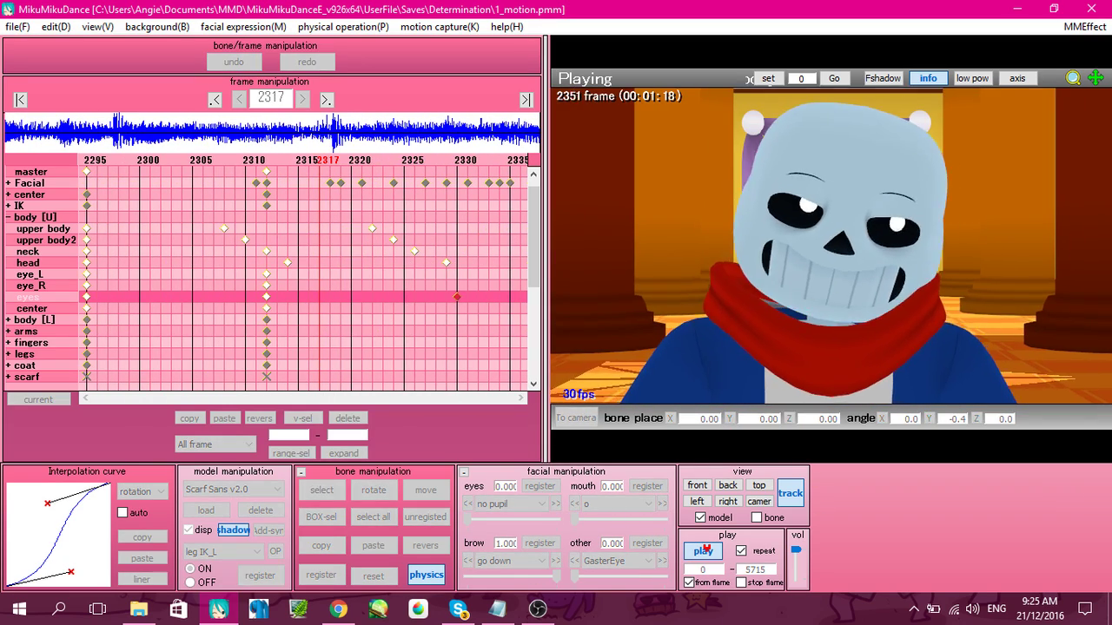
pyautogui.click(702, 551)
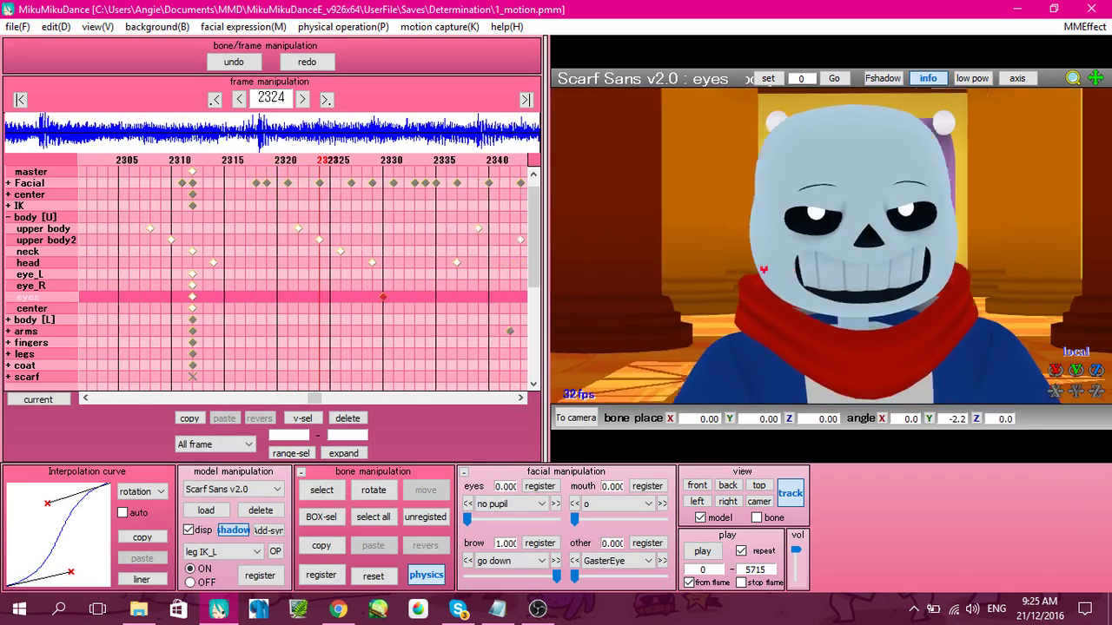
# Step: Scrub forward from frame 2324 and back to frame 2332 to examine how the eyes lead the head turn
pyautogui.press('Right')
pyautogui.press('Right')
pyautogui.press('Right')
pyautogui.press('Right')
pyautogui.press('Right')
pyautogui.press('Right')
pyautogui.press('Right')
pyautogui.press('Right')
pyautogui.press('Right')
pyautogui.press('Right')
pyautogui.press('Right')
pyautogui.press('Right')
pyautogui.press('Right')
pyautogui.press('Right')
pyautogui.press('Right')
pyautogui.press('Right')
pyautogui.press('Right')
pyautogui.press('Right')
pyautogui.press('Right')
pyautogui.press('Right')
pyautogui.press('Left')
pyautogui.press('Left')
pyautogui.press('Left')
pyautogui.press('Left')
pyautogui.press('Left')
pyautogui.press('Left')
pyautogui.press('Left')
pyautogui.press('Left')
pyautogui.press('Left')
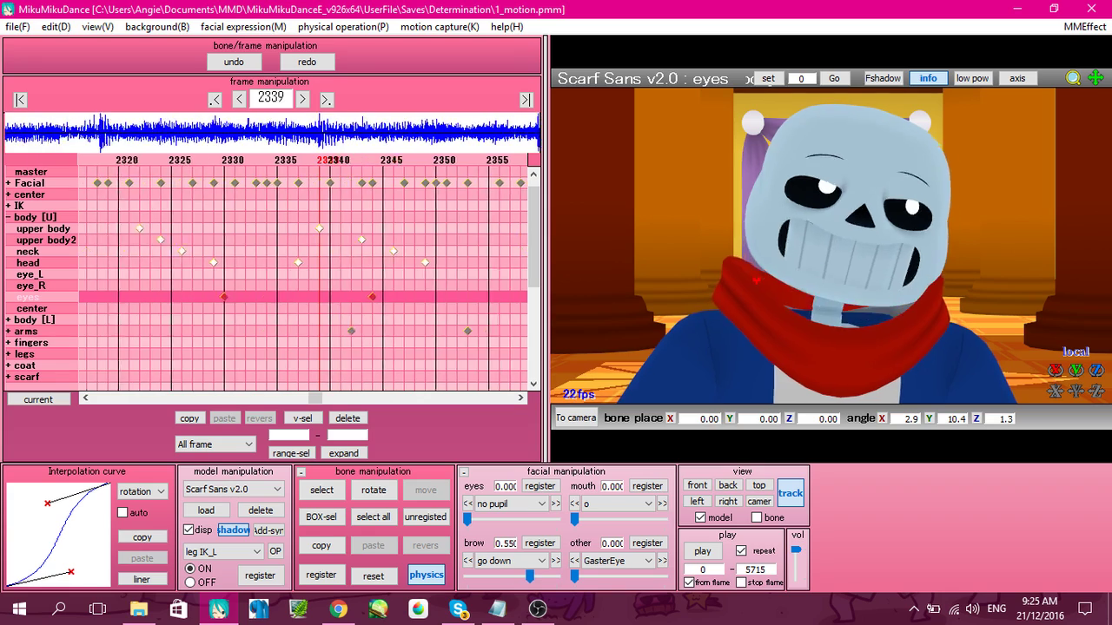
pyautogui.press('Left')
pyautogui.press('Left')
pyautogui.press('Left')
pyautogui.press('Left')
pyautogui.press('Left')
pyautogui.press('Left')
pyautogui.press('Left')
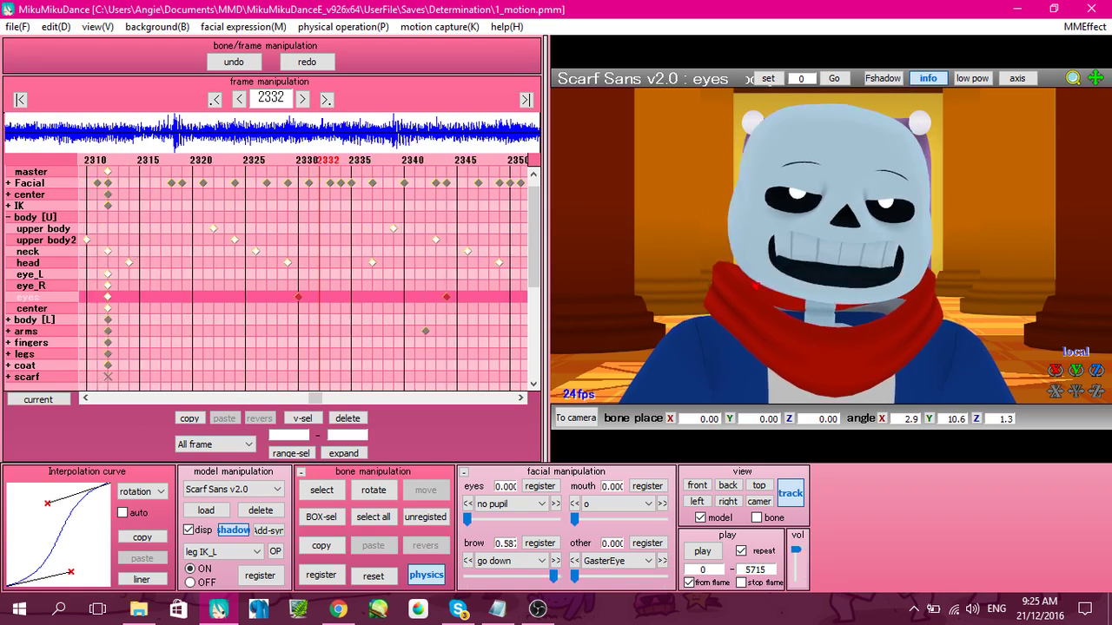
# Step: Scrub forward from frame 2332 and partway back to compare the eye direction with the head tilt
pyautogui.press('Right')
pyautogui.press('Right')
pyautogui.press('Right')
pyautogui.press('Right')
pyautogui.press('Right')
pyautogui.press('Right')
pyautogui.press('Right')
pyautogui.press('Right')
pyautogui.press('Right')
pyautogui.press('Right')
pyautogui.press('Left')
pyautogui.press('Left')
pyautogui.press('Left')
pyautogui.press('Left')
# Step: Select the eyes bone's keyframes at frames 2330 and 2344, and advance to frame 2344
pyautogui.moveTo(201, 297); pyautogui.dragTo(506, 333)
pyautogui.press('Right')
pyautogui.press('Right')
pyautogui.press('Right')
pyautogui.press('Right')
pyautogui.press('Right')
pyautogui.press('Right')
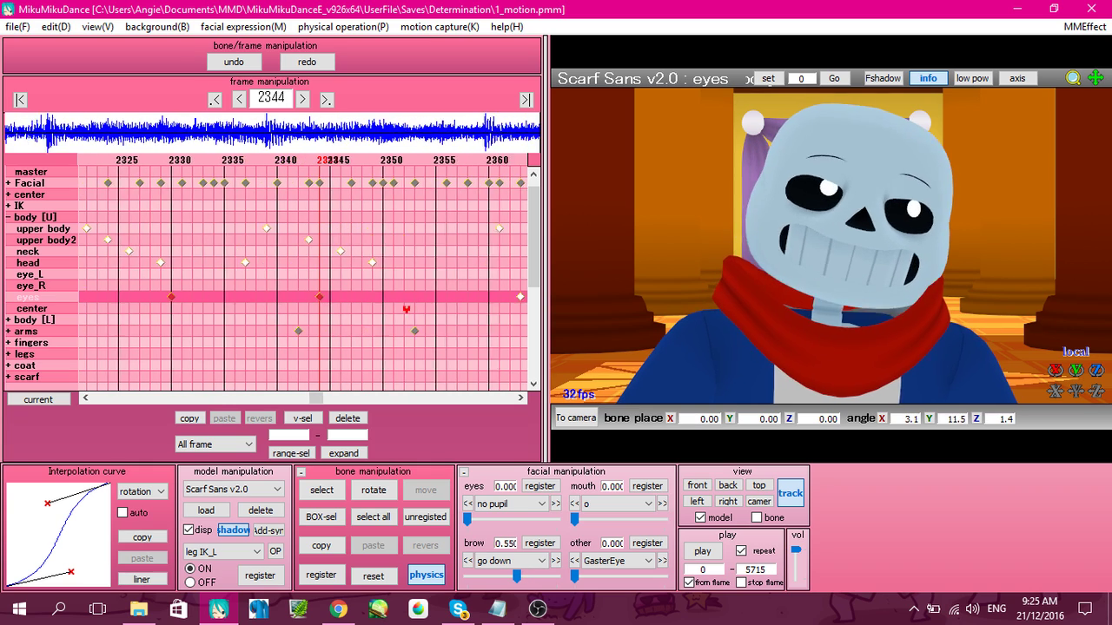
# Step: Select the eyes bone's keyframes at frames 2344 and 2363, and scrub between frames 2347 and 2350 to check the gaze
pyautogui.click(403, 297)
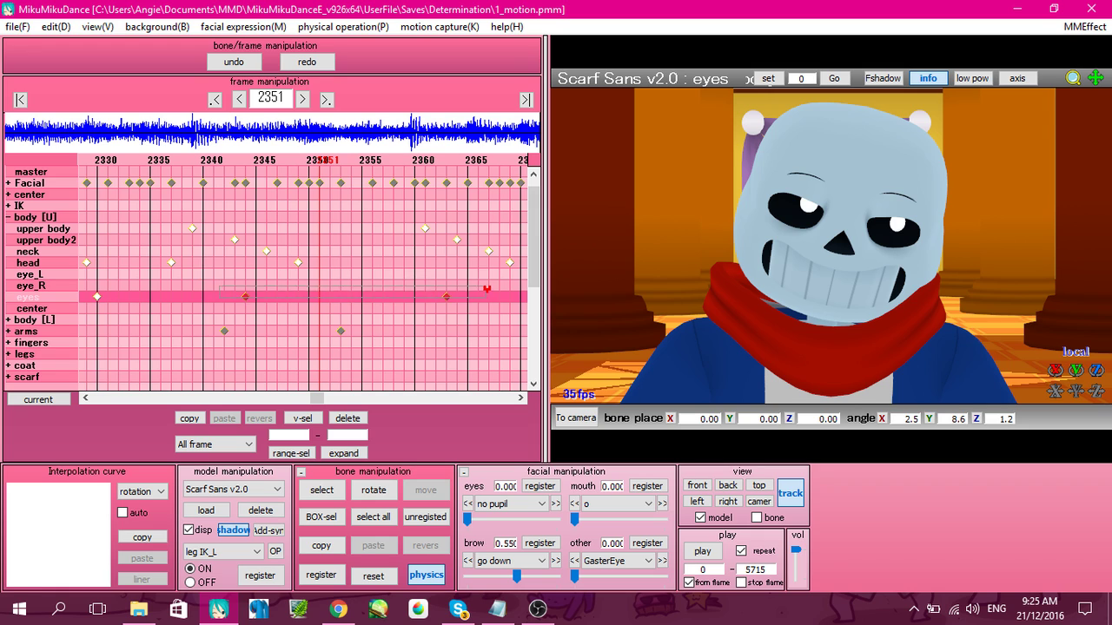
pyautogui.moveTo(487, 288); pyautogui.dragTo(486, 289)
pyautogui.press('Left')
pyautogui.press('Left')
pyautogui.press('Left')
pyautogui.press('Left')
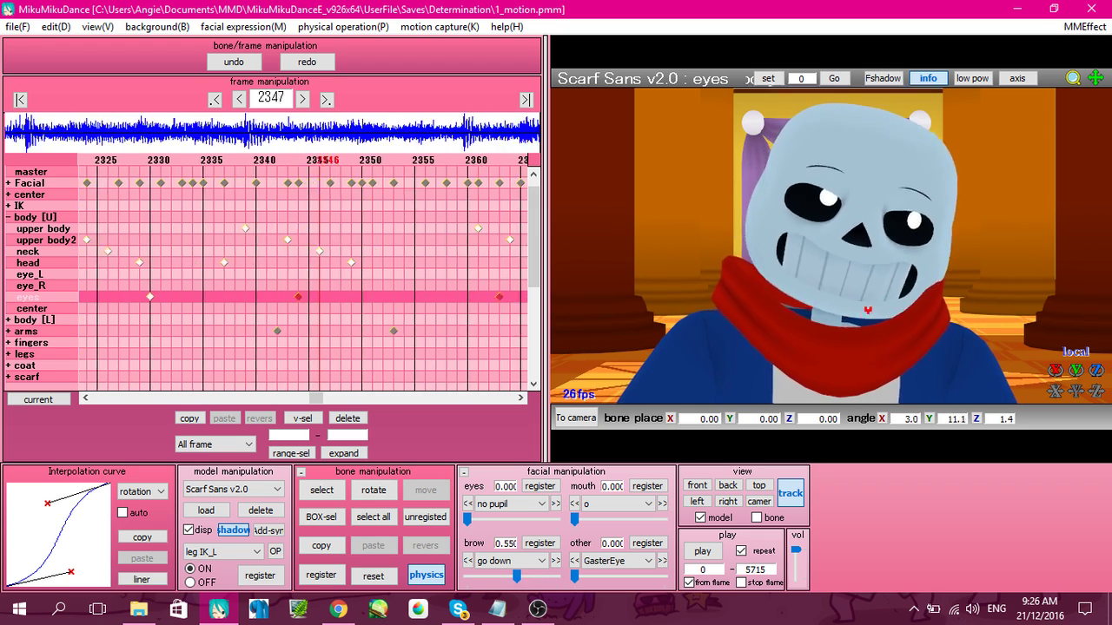
pyautogui.press('Right')
pyautogui.press('Right')
pyautogui.press('Right')
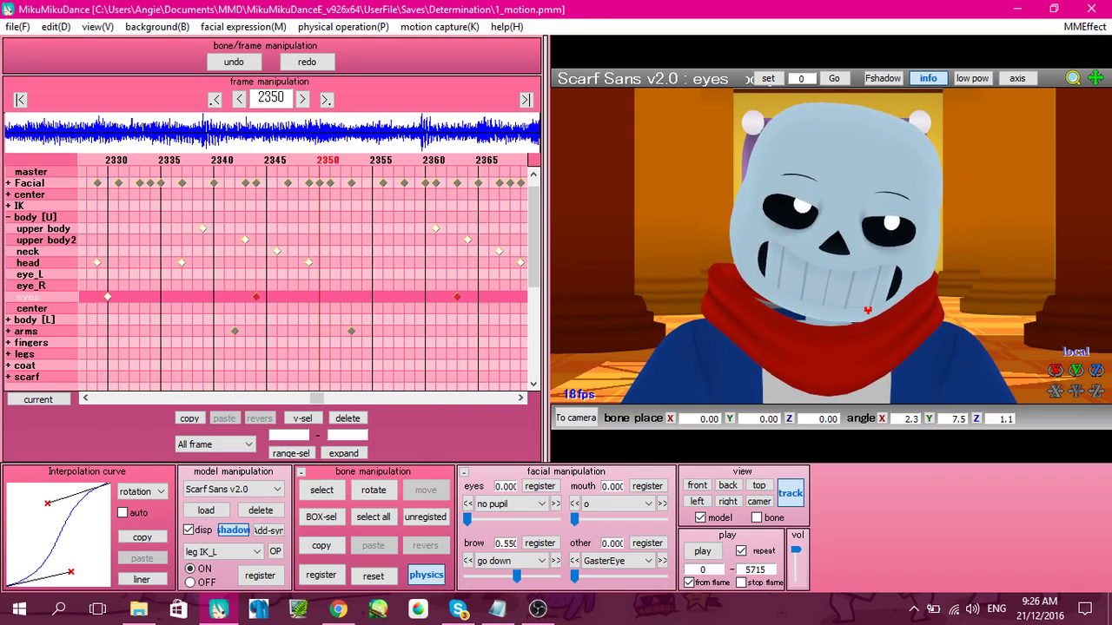
# Step: Scrub back from frame 2350 to frame 2294 to examine the preceding shot of the character in the green sweater
pyautogui.press('Left')
pyautogui.press('Left')
pyautogui.press('Left')
pyautogui.press('Left')
pyautogui.press('Left')
pyautogui.press('Left')
pyautogui.press('Left')
pyautogui.press('Left')
pyautogui.press('Left')
pyautogui.press('Left')
pyautogui.press('Left')
pyautogui.press('Left')
pyautogui.press('Left')
pyautogui.press('Left')
pyautogui.press('Left')
pyautogui.press('Left')
pyautogui.press('Left')
pyautogui.press('Left')
pyautogui.press('Left')
pyautogui.press('Left')
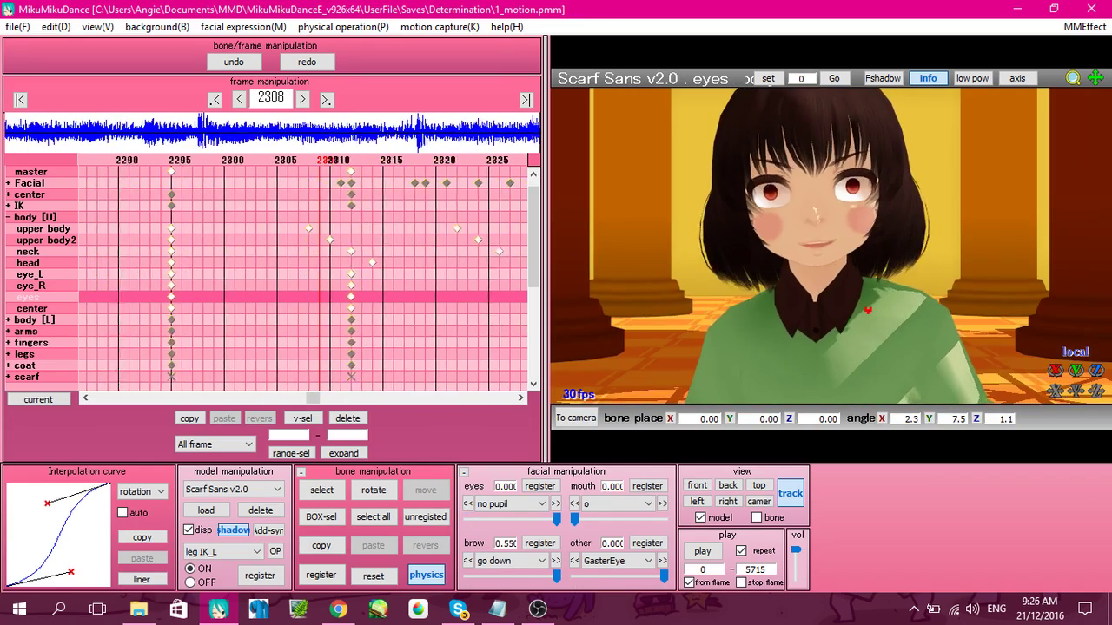
pyautogui.press('Left')
pyautogui.press('Left')
pyautogui.press('Left')
pyautogui.press('Left')
pyautogui.press('Left')
pyautogui.press('Left')
pyautogui.press('Left')
pyautogui.press('Left')
pyautogui.press('Left')
pyautogui.press('Left')
pyautogui.press('Left')
pyautogui.press('Left')
pyautogui.press('Left')
pyautogui.press('Left')
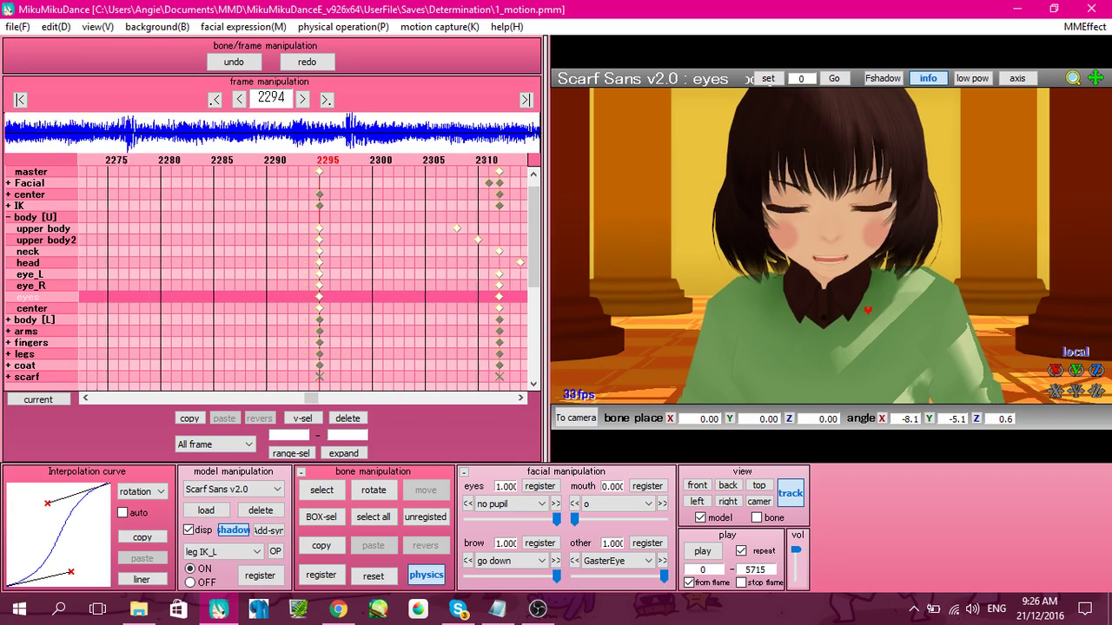
# Step: Scrub back from frame 2294 to frame 2262 to examine the green-sweater character's gaze during the head tilt
pyautogui.press('Left')
pyautogui.press('Left')
pyautogui.press('Left')
pyautogui.press('Left')
pyautogui.press('Left')
pyautogui.press('Left')
pyautogui.press('Left')
pyautogui.press('Left')
pyautogui.press('Left')
pyautogui.press('Left')
pyautogui.press('Left')
pyautogui.press('Left')
pyautogui.press('Left')
pyautogui.press('Left')
pyautogui.press('Left')
pyautogui.press('Left')
pyautogui.press('Left')
pyautogui.press('Left')
pyautogui.press('Left')
pyautogui.press('Left')
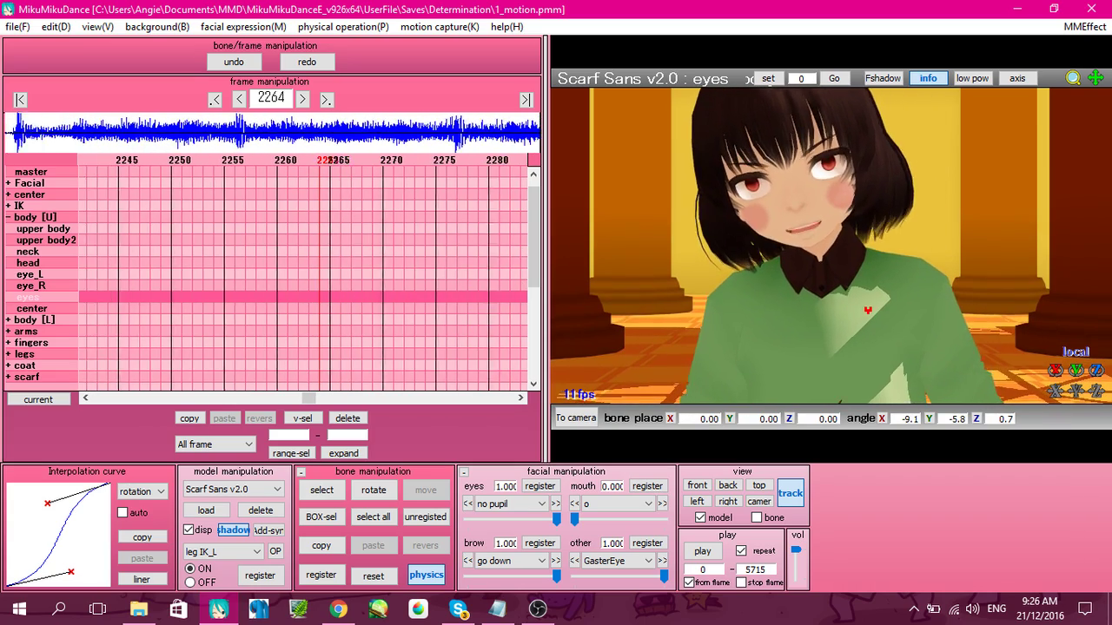
pyautogui.press('Left')
pyautogui.press('Left')
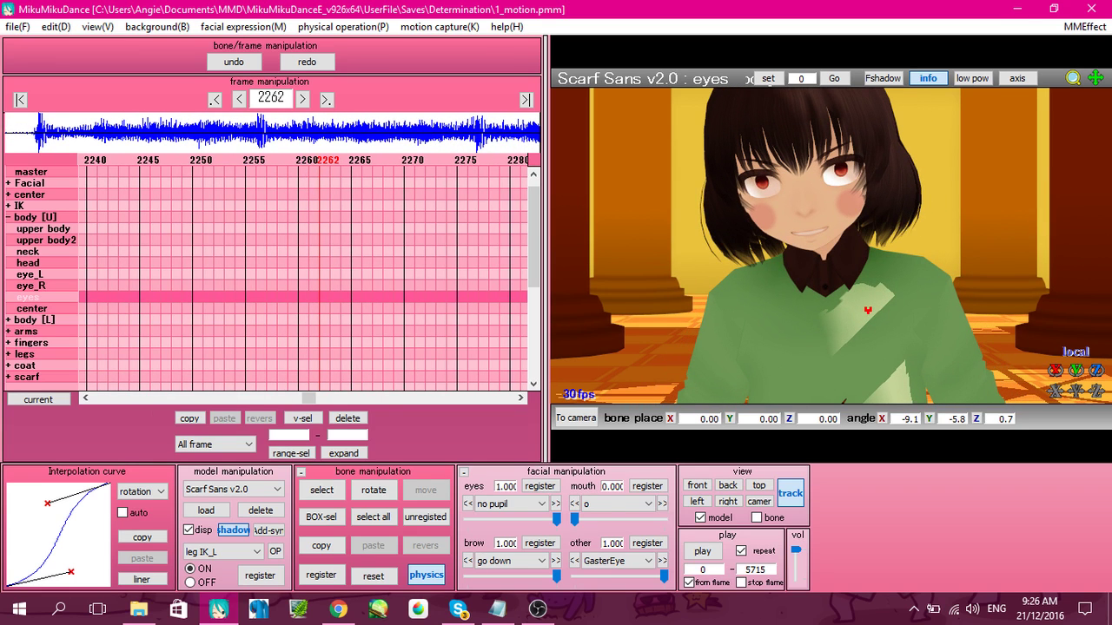
# Step: Scrub forward from frame 2262 to frame 2287 to examine how the character's eyes and head move together
pyautogui.press('Right')
pyautogui.press('Right')
pyautogui.press('Right')
pyautogui.press('Right')
pyautogui.press('Right')
pyautogui.press('Right')
pyautogui.press('Right')
pyautogui.press('Right')
pyautogui.press('Right')
pyautogui.press('Right')
pyautogui.press('Right')
pyautogui.press('Right')
pyautogui.press('Right')
pyautogui.press('Right')
pyautogui.press('Right')
pyautogui.press('Right')
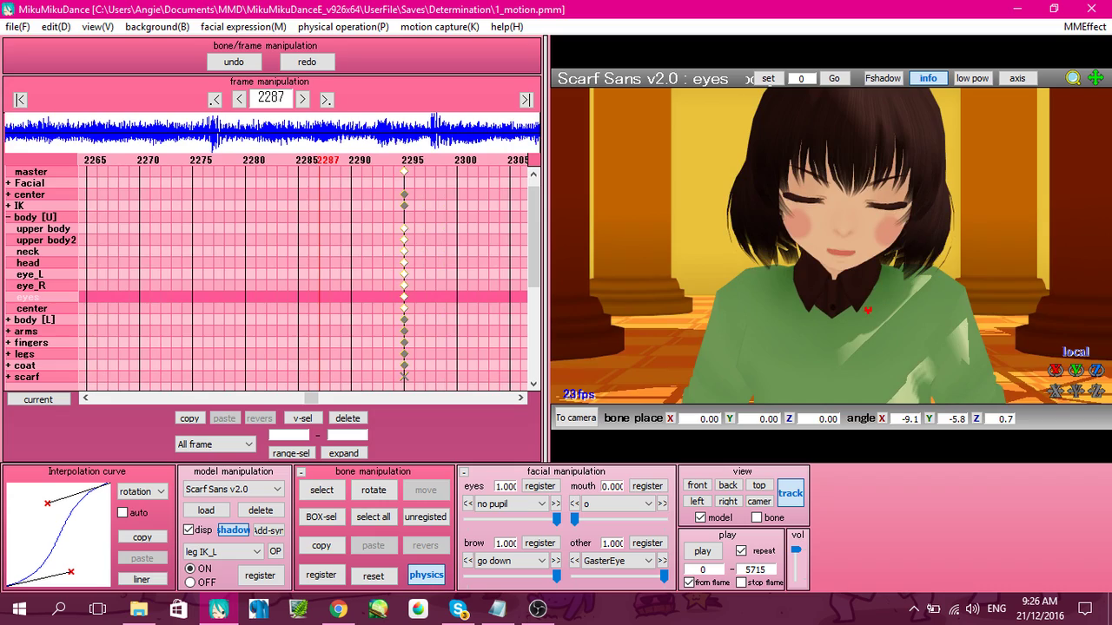
# Step: Scrub back from frame 2287 to frame 2254 to review the start of the head tilt
pyautogui.press('Left')
pyautogui.press('Left')
pyautogui.press('Left')
pyautogui.press('Left')
pyautogui.press('Left')
pyautogui.press('Left')
pyautogui.press('Left')
pyautogui.press('Left')
pyautogui.press('Left')
pyautogui.press('Left')
pyautogui.press('Left')
pyautogui.press('Left')
pyautogui.press('Left')
pyautogui.press('Left')
pyautogui.press('Left')
pyautogui.press('Left')
pyautogui.press('Left')
pyautogui.press('Left')
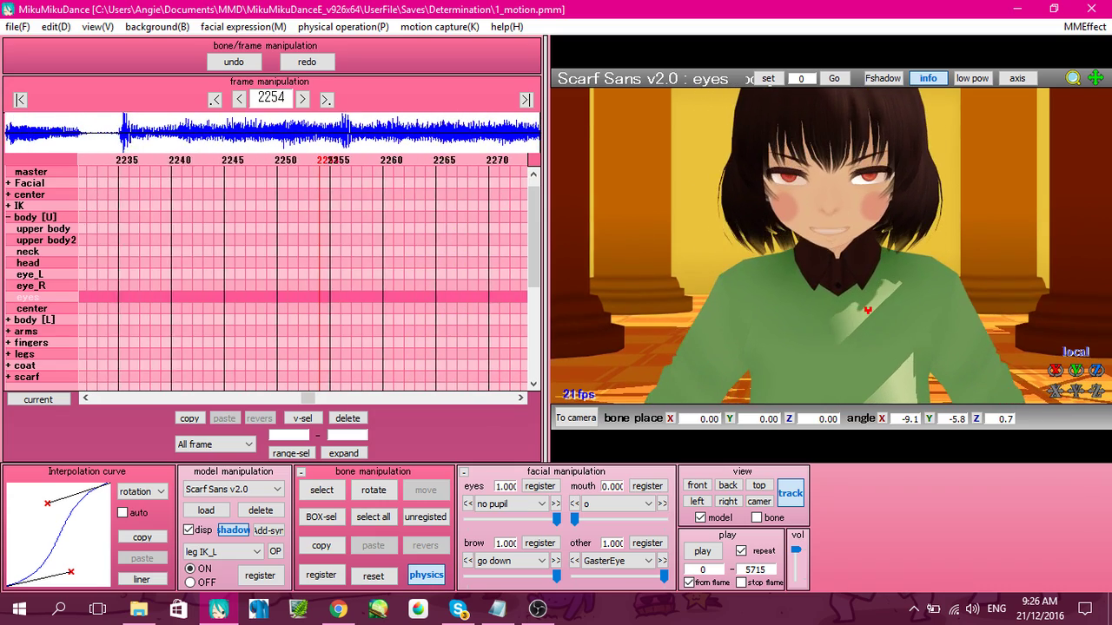
pyautogui.press('Left')
pyautogui.press('Left')
pyautogui.press('Left')
pyautogui.press('Left')
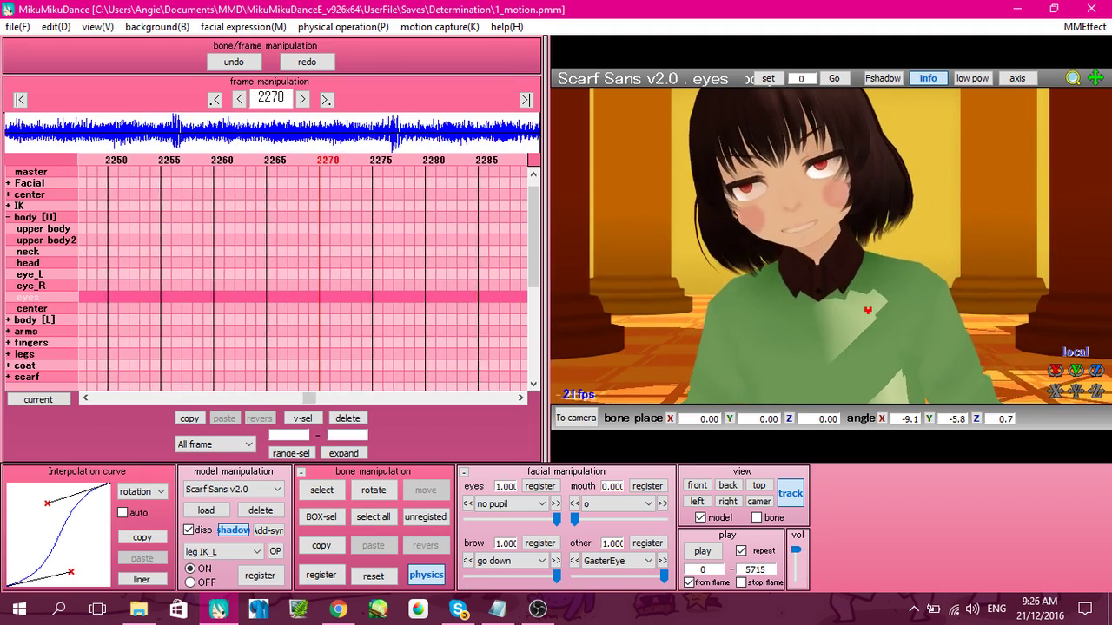
# Step: Scrub between frames 2251 and 2276 to compare the character's straight gaze with the tilted pose
pyautogui.press('Right')
pyautogui.press('Right')
pyautogui.press('Right')
pyautogui.press('Right')
pyautogui.press('Right')
pyautogui.press('Right')
pyautogui.press('Right')
pyautogui.press('Right')
pyautogui.press('Right')
pyautogui.press('Right')
pyautogui.press('Right')
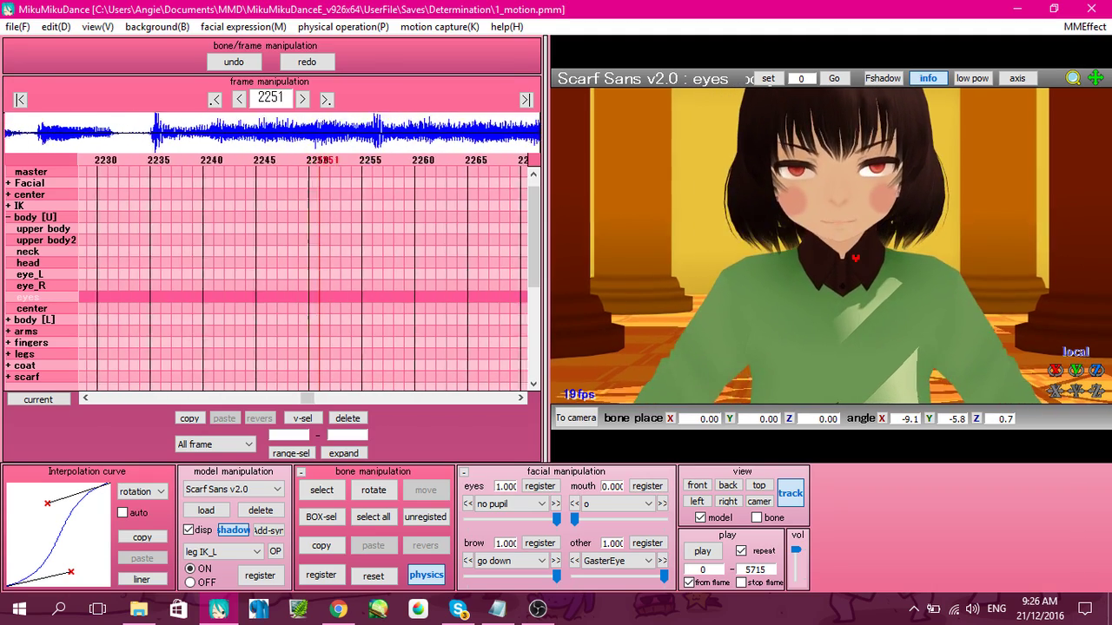
pyautogui.press('Right')
pyautogui.press('Right')
pyautogui.press('Right')
pyautogui.press('Right')
pyautogui.press('Right')
pyautogui.press('Right')
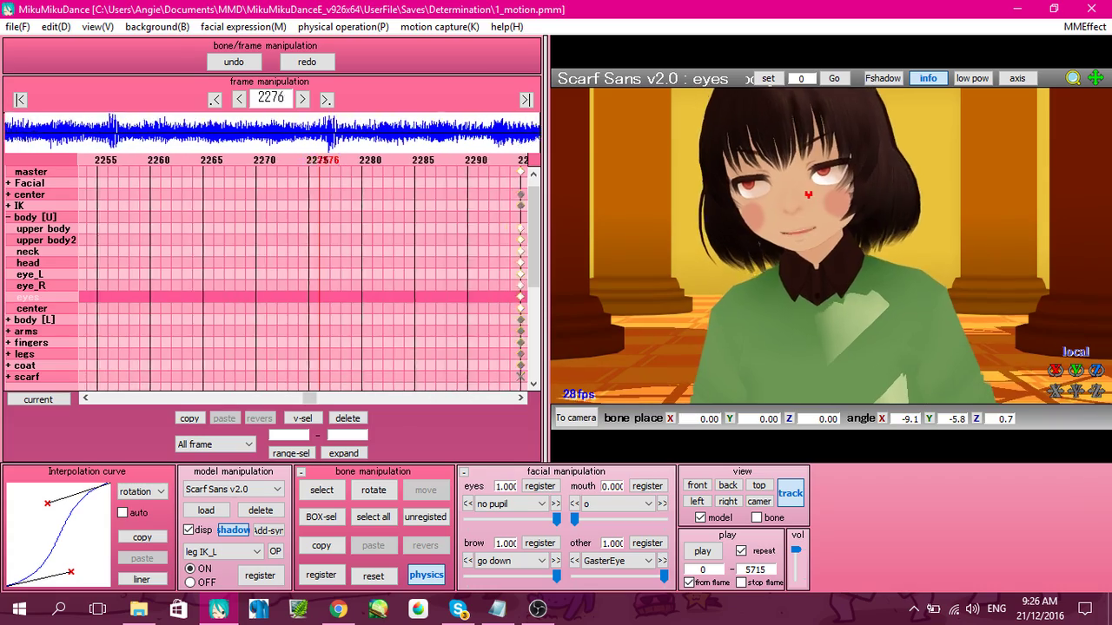
# Step: Scrub back from frame 2276 to frame 2250 to examine the eye motion in reverse
pyautogui.press('Left')
pyautogui.press('Left')
pyautogui.press('Left')
pyautogui.press('Left')
pyautogui.press('Left')
pyautogui.press('Left')
pyautogui.press('Left')
pyautogui.press('Left')
pyautogui.press('Left')
pyautogui.press('Left')
pyautogui.press('Left')
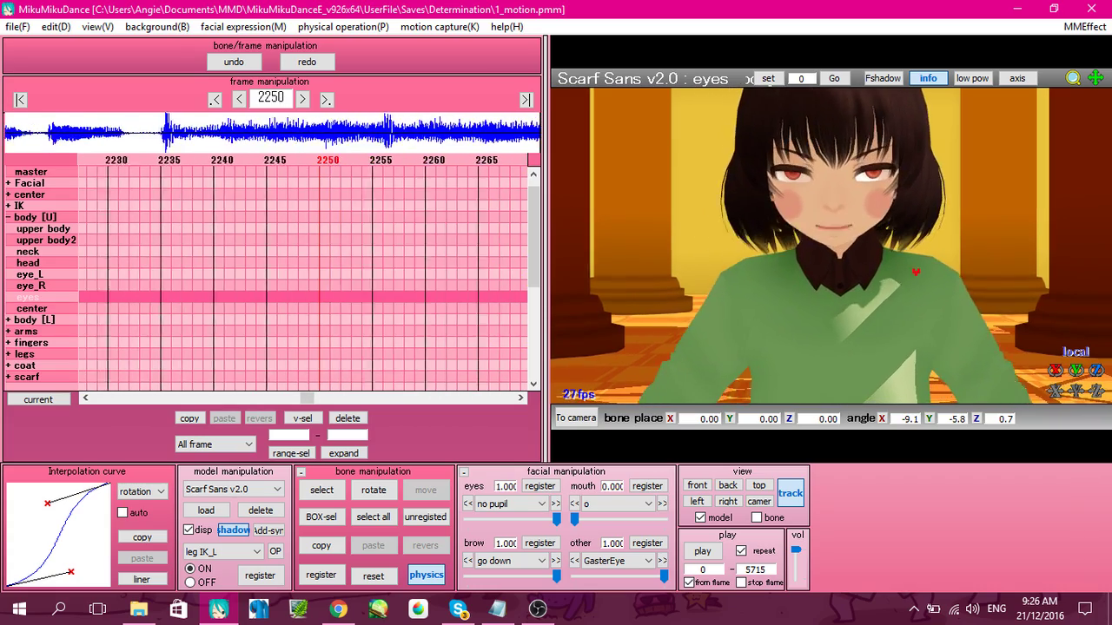
# Step: Scrub forward from frame 2250 to frame 2259 to examine the eyes as the head starts tilting
pyautogui.press('Right')
pyautogui.press('Right')
pyautogui.press('Right')
pyautogui.press('Right')
pyautogui.press('Right')
pyautogui.press('Right')
pyautogui.press('Right')
pyautogui.press('Right')
pyautogui.press('Right')
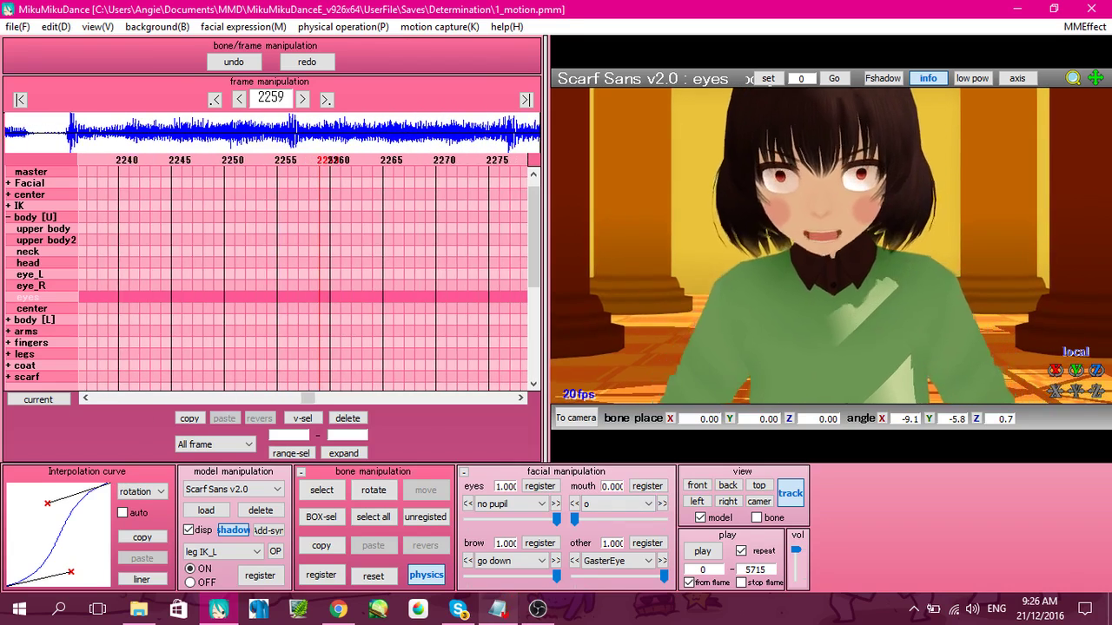
pyautogui.click(497, 609)
pyautogui.click(497, 609)
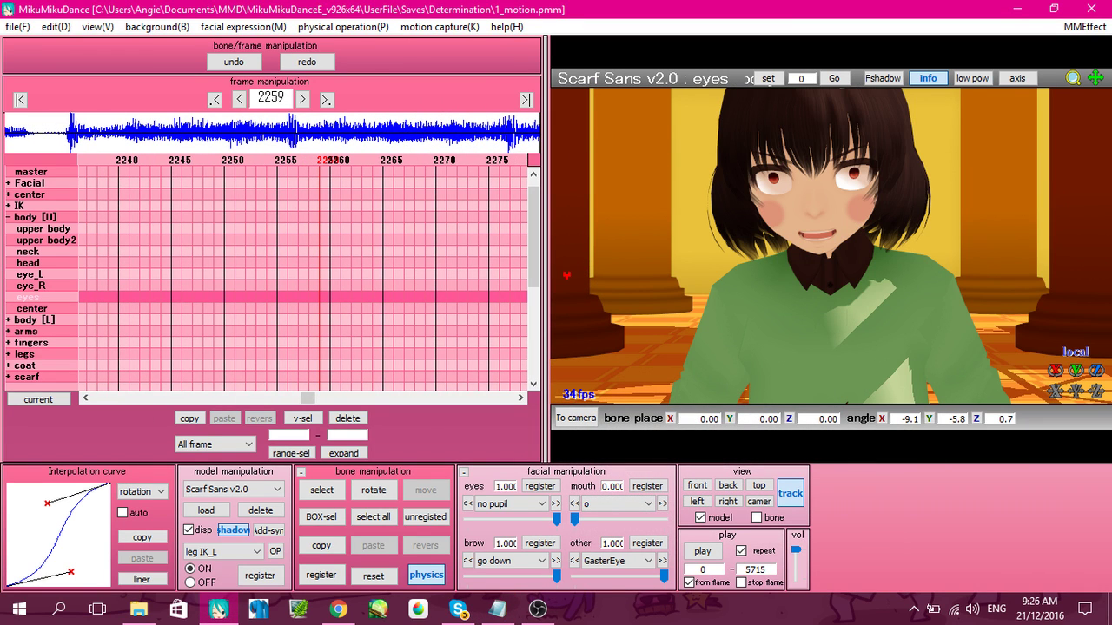
# Step: Scrub forward from frame 2259 to frame 2292 to review the rest of the green-sweater character's shot
pyautogui.press('Right')
pyautogui.press('Right')
pyautogui.press('Right')
pyautogui.press('Right')
pyautogui.press('Right')
pyautogui.press('Right')
pyautogui.press('Right')
pyautogui.press('Right')
pyautogui.press('Right')
pyautogui.press('Right')
pyautogui.press('Right')
pyautogui.press('Right')
pyautogui.press('Right')
pyautogui.press('Right')
pyautogui.press('Right')
pyautogui.press('Right')
pyautogui.press('Right')
pyautogui.press('Right')
pyautogui.press('Right')
pyautogui.press('Right')
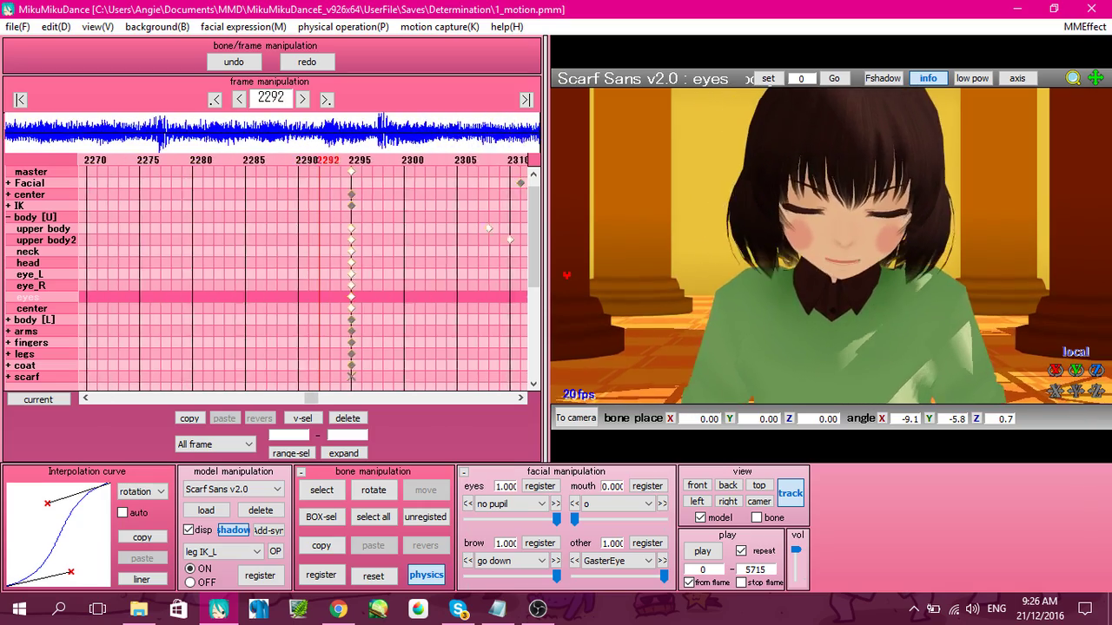
# Step: Scrub forward from frame 2292 to frame 2335 to examine Scarf Sans's eye and head motion
pyautogui.press('Right')
pyautogui.press('Right')
pyautogui.press('Right')
pyautogui.press('Right')
pyautogui.press('Right')
pyautogui.press('Right')
pyautogui.press('Right')
pyautogui.press('Right')
pyautogui.press('Right')
pyautogui.press('Right')
pyautogui.press('Right')
pyautogui.press('Right')
pyautogui.press('Right')
pyautogui.press('Right')
pyautogui.press('Right')
pyautogui.press('Right')
pyautogui.press('Right')
pyautogui.press('Right')
pyautogui.press('Right')
pyautogui.press('Right')
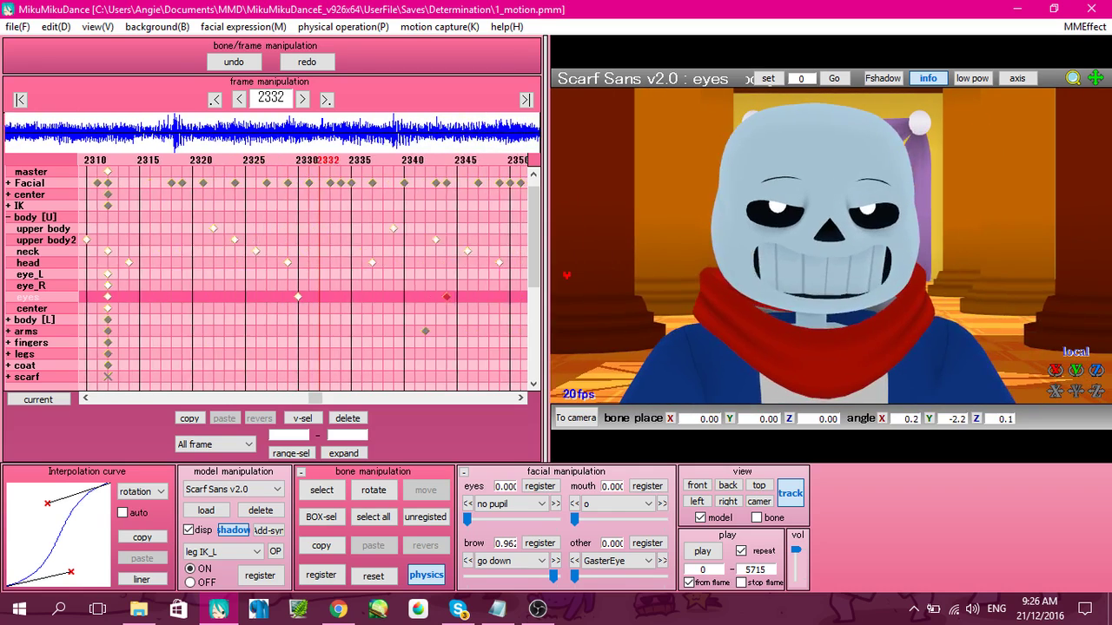
pyautogui.press('Right')
pyautogui.press('Right')
pyautogui.press('Right')
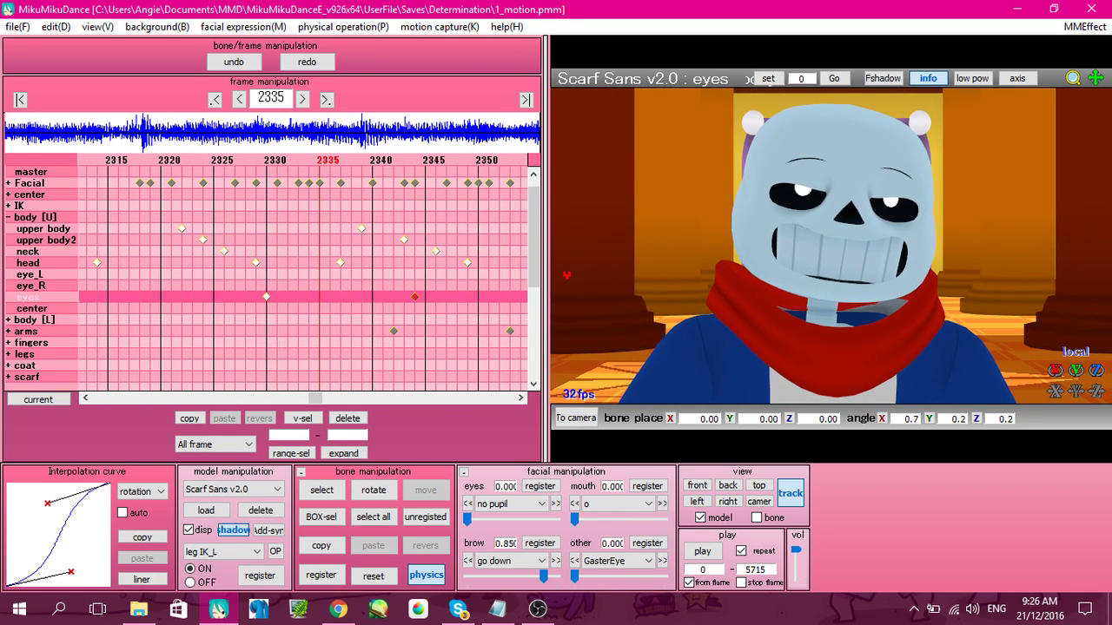
# Step: Scrub back from frame 2335 to frame 2322 and advance to frame 2323 to check Scarf Sans's gaze
pyautogui.press('Left')
pyautogui.press('Left')
pyautogui.press('Left')
pyautogui.press('Left')
pyautogui.press('Left')
pyautogui.press('Left')
pyautogui.press('Left')
pyautogui.press('Left')
pyautogui.press('Left')
pyautogui.press('Left')
pyautogui.press('Left')
pyautogui.press('Left')
pyautogui.press('Left')
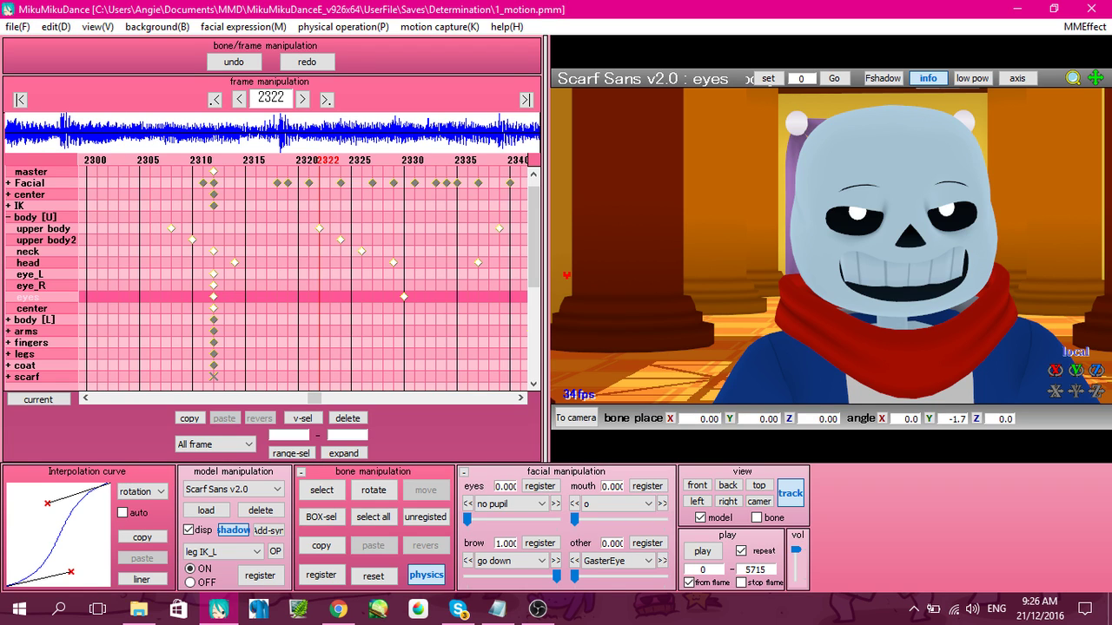
pyautogui.press('Right')
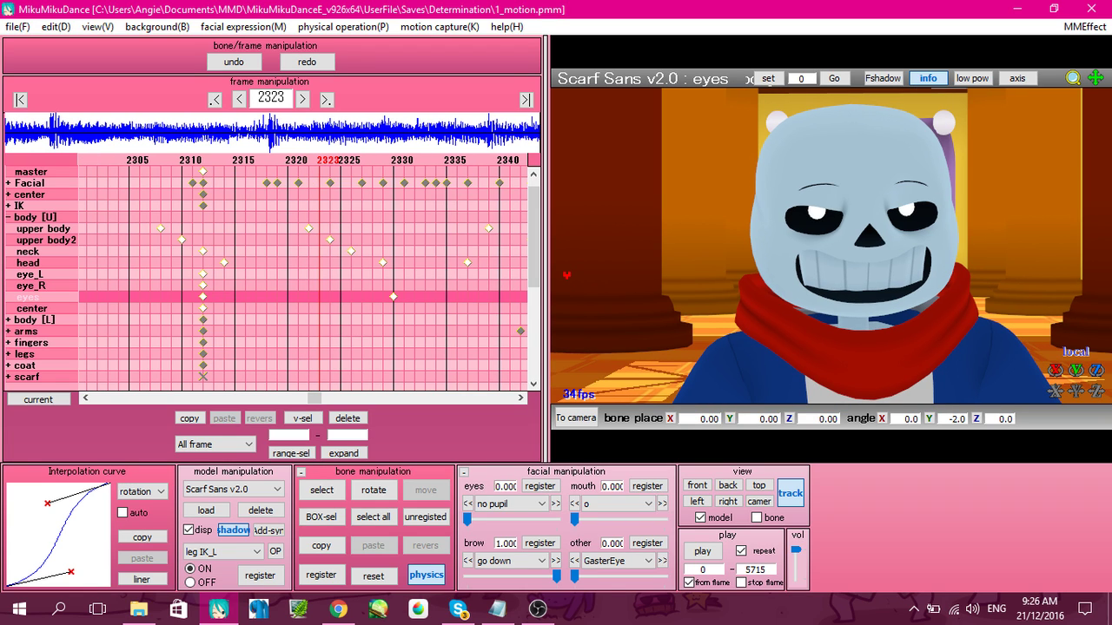
# Step: Scrub forward from frame 2323 to frame 2363, then back to frame 2358, to follow Scarf Sans's eyes through the head tilts
pyautogui.press('Right')
pyautogui.press('Right')
pyautogui.press('Right')
pyautogui.press('Right')
pyautogui.press('Right')
pyautogui.press('Right')
pyautogui.press('Right')
pyautogui.press('Right')
pyautogui.press('Right')
pyautogui.press('Right')
pyautogui.press('Right')
pyautogui.press('Right')
pyautogui.press('Right')
pyautogui.press('Right')
pyautogui.press('Right')
pyautogui.press('Right')
pyautogui.press('Right')
pyautogui.press('Right')
pyautogui.press('Right')
pyautogui.press('Right')
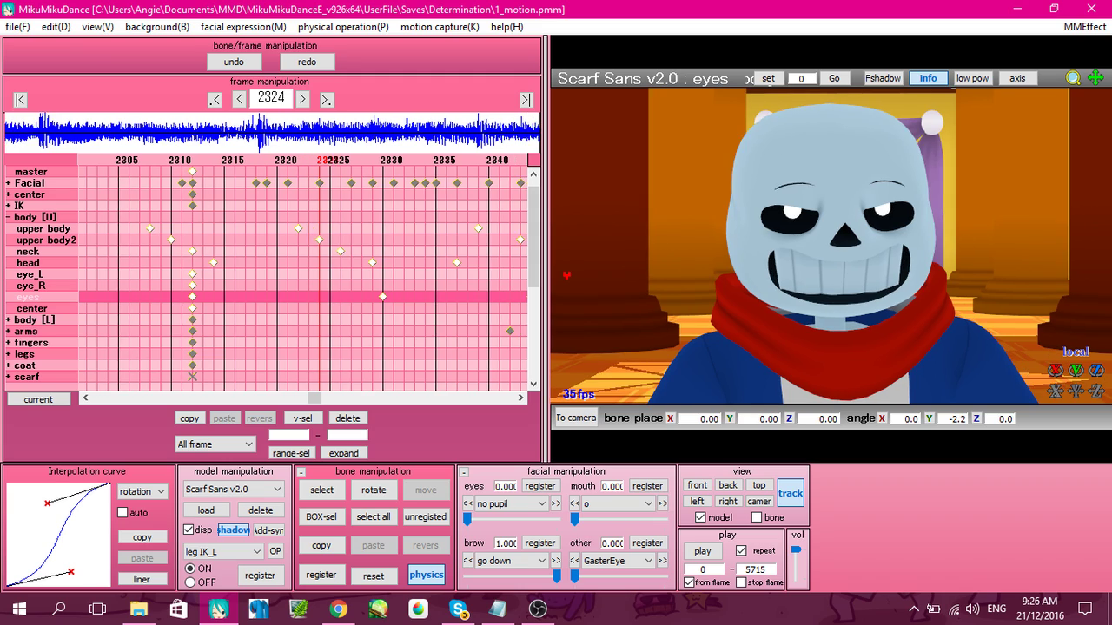
pyautogui.press('Left')
pyautogui.press('Left')
pyautogui.press('Left')
pyautogui.press('Left')
pyautogui.press('Left')
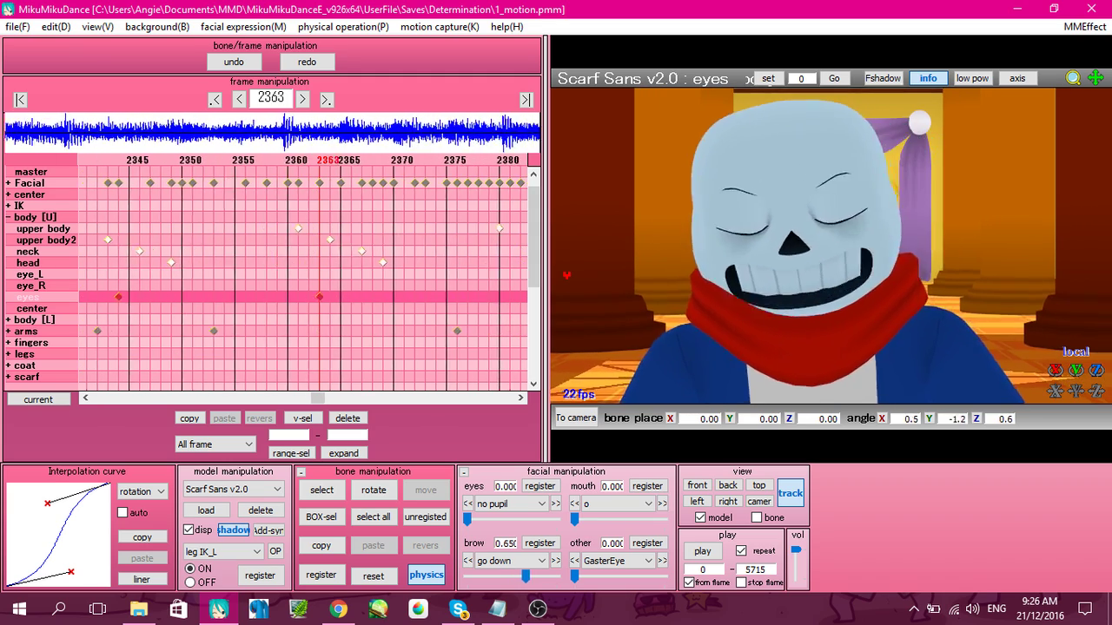
# Step: Scrub forward from frame 2358 to examine Scarf Sans's closed-eye head motion
pyautogui.press('Right')
pyautogui.press('Right')
pyautogui.press('Right')
pyautogui.press('Right')
pyautogui.press('Right')
pyautogui.press('Right')
pyautogui.press('Right')
pyautogui.press('Right')
pyautogui.press('Right')
pyautogui.press('Right')
pyautogui.press('Right')
pyautogui.press('Right')
pyautogui.press('Right')
pyautogui.press('Right')
pyautogui.press('Right')
pyautogui.press('Right')
pyautogui.press('Right')
pyautogui.press('Right')
pyautogui.press('Right')
pyautogui.press('Right')
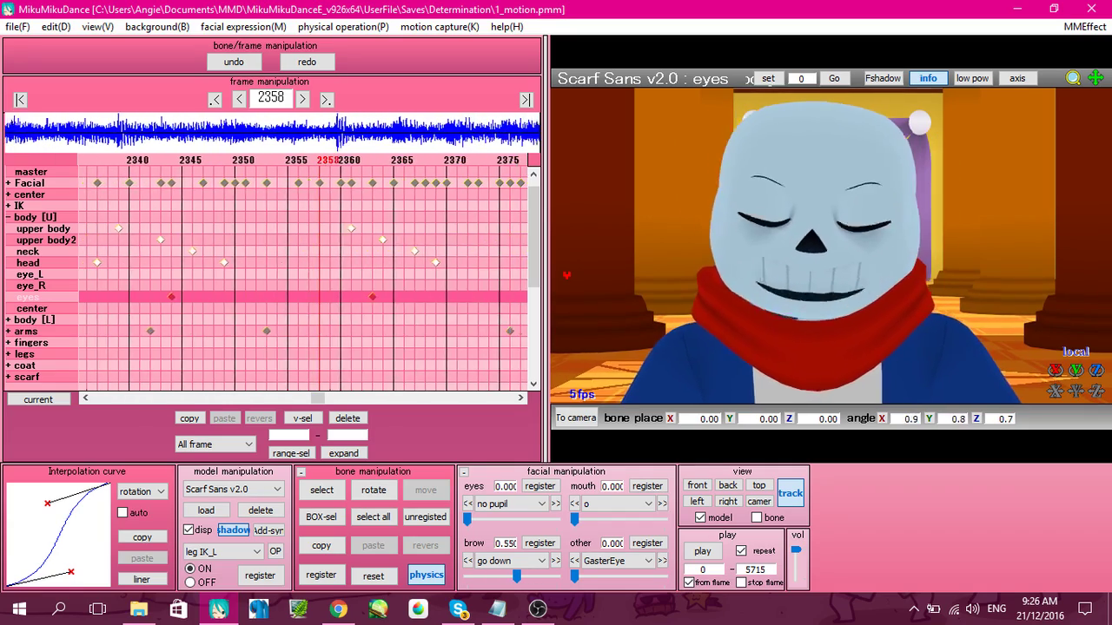
# Step: Scrub back from the closed-eye pose to frame 2335 to review Scarf Sans's gaze during the head tilt
pyautogui.press('Left')
pyautogui.press('Left')
pyautogui.press('Left')
pyautogui.press('Left')
pyautogui.press('Left')
pyautogui.press('Left')
pyautogui.press('Left')
pyautogui.press('Left')
pyautogui.press('Left')
pyautogui.press('Left')
pyautogui.press('Left')
pyautogui.press('Left')
pyautogui.press('Left')
pyautogui.press('Left')
pyautogui.press('Left')
pyautogui.press('Left')
pyautogui.press('Left')
pyautogui.press('Left')
pyautogui.press('Left')
pyautogui.press('Left')
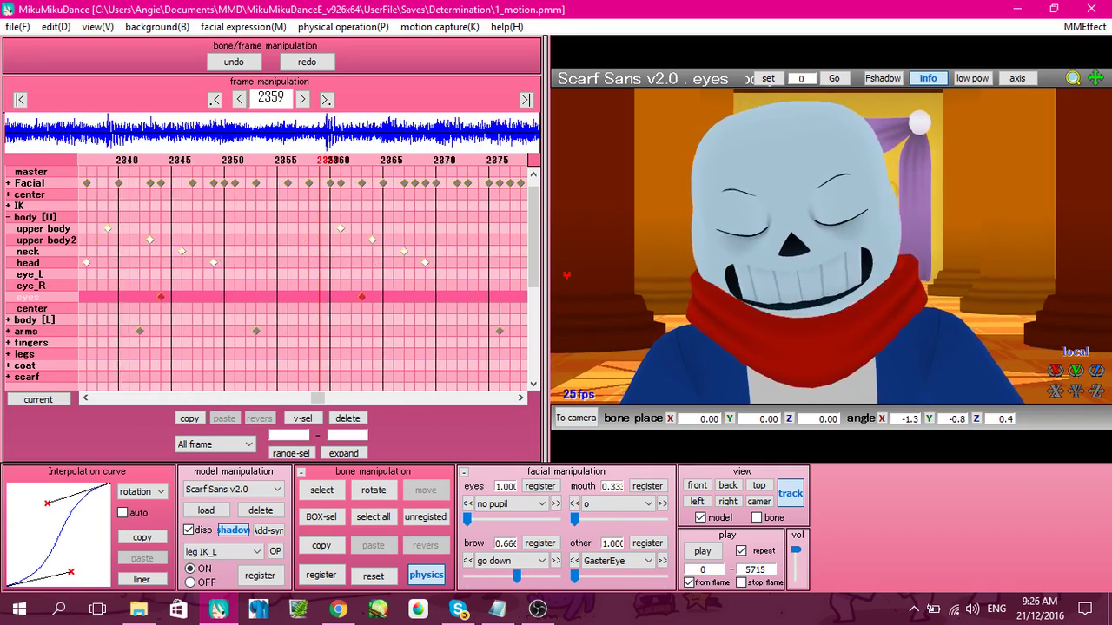
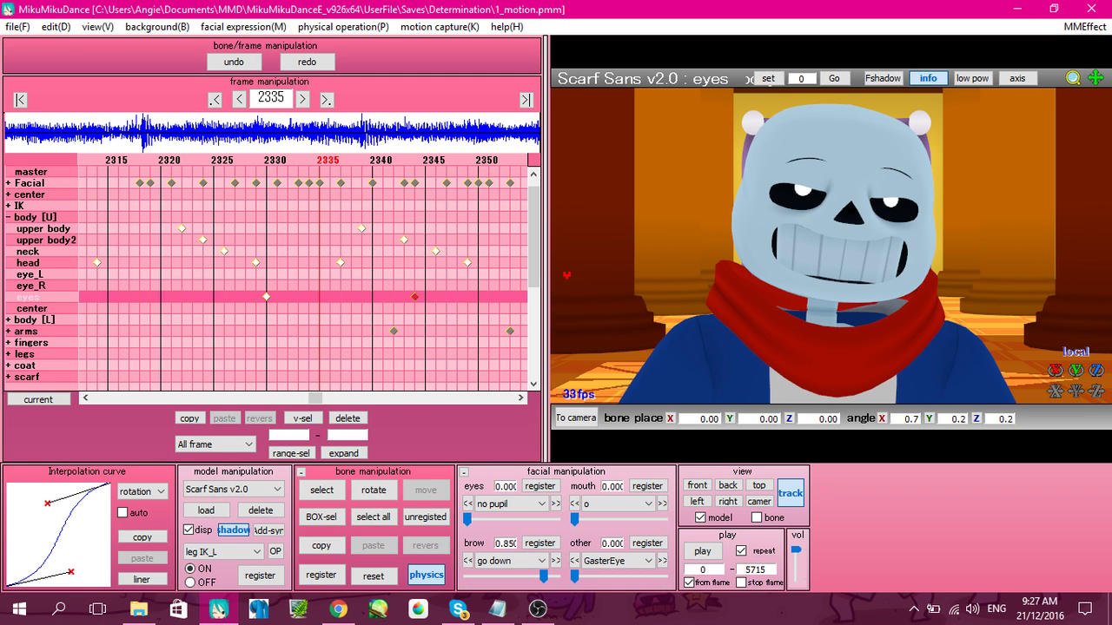
# Step: Scrub back from frame 2335 to examine Scarf Sans's eyes before the head tilts
pyautogui.press('Left')
pyautogui.press('Left')
pyautogui.press('Left')
pyautogui.press('Left')
pyautogui.press('Left')
pyautogui.press('Left')
pyautogui.press('Left')
pyautogui.press('Left')
pyautogui.press('Left')
pyautogui.press('Left')
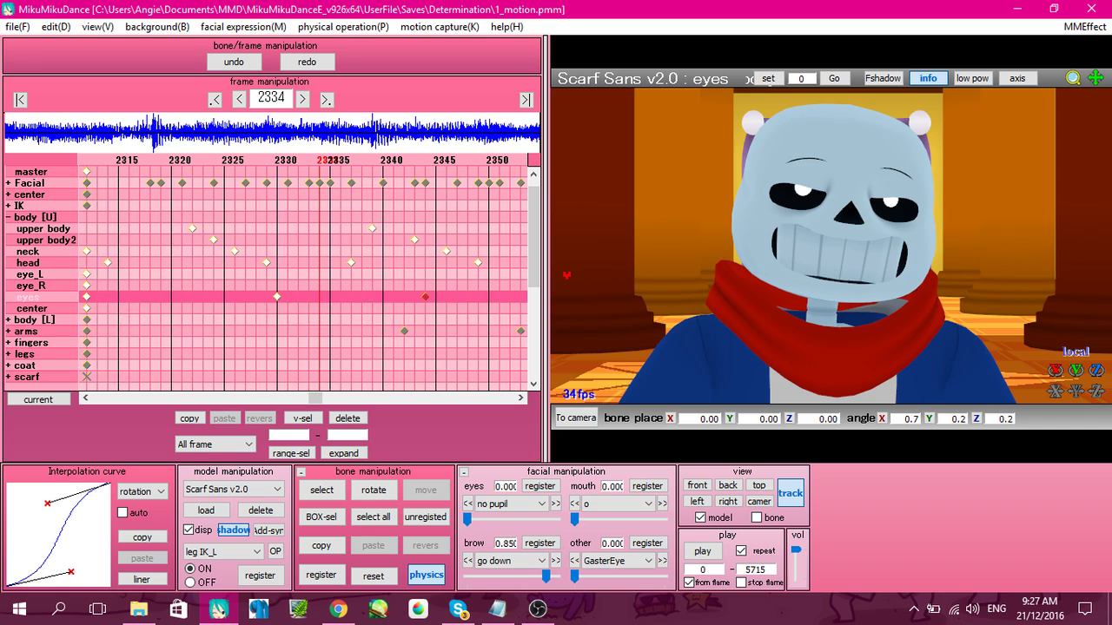
# Step: Scrub forward, then back to frame 2328, to compare the head keyframe with the eyes keyframe at frame 2330
pyautogui.press('Right')
pyautogui.press('Right')
pyautogui.press('Right')
pyautogui.press('Right')
pyautogui.press('Right')
pyautogui.press('Right')
pyautogui.press('Right')
pyautogui.press('Left')
pyautogui.press('Left')
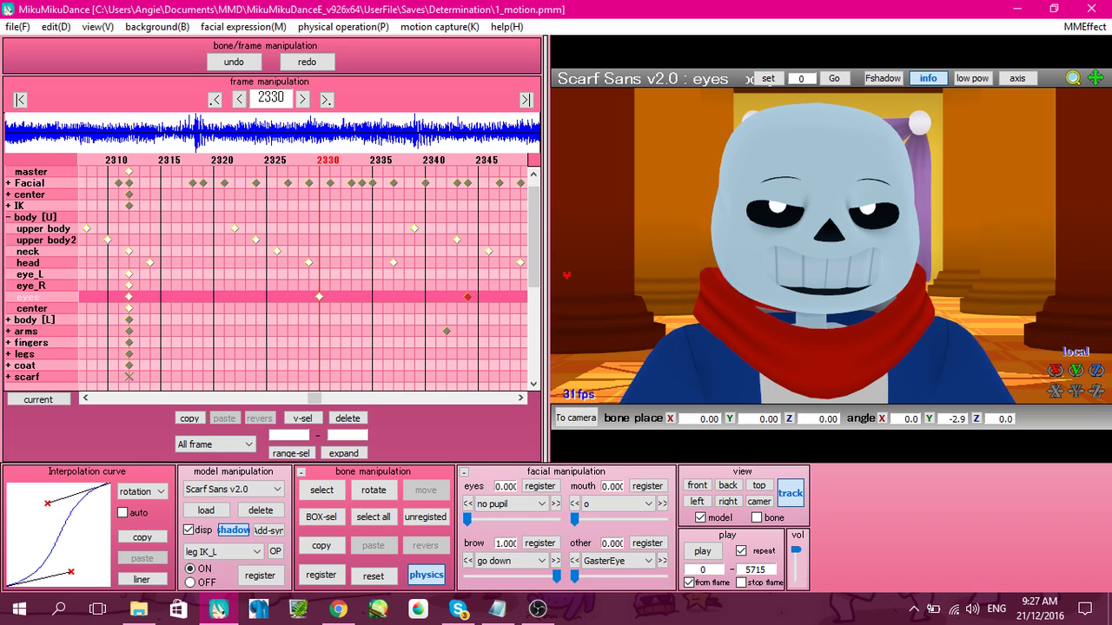
pyautogui.press('Left')
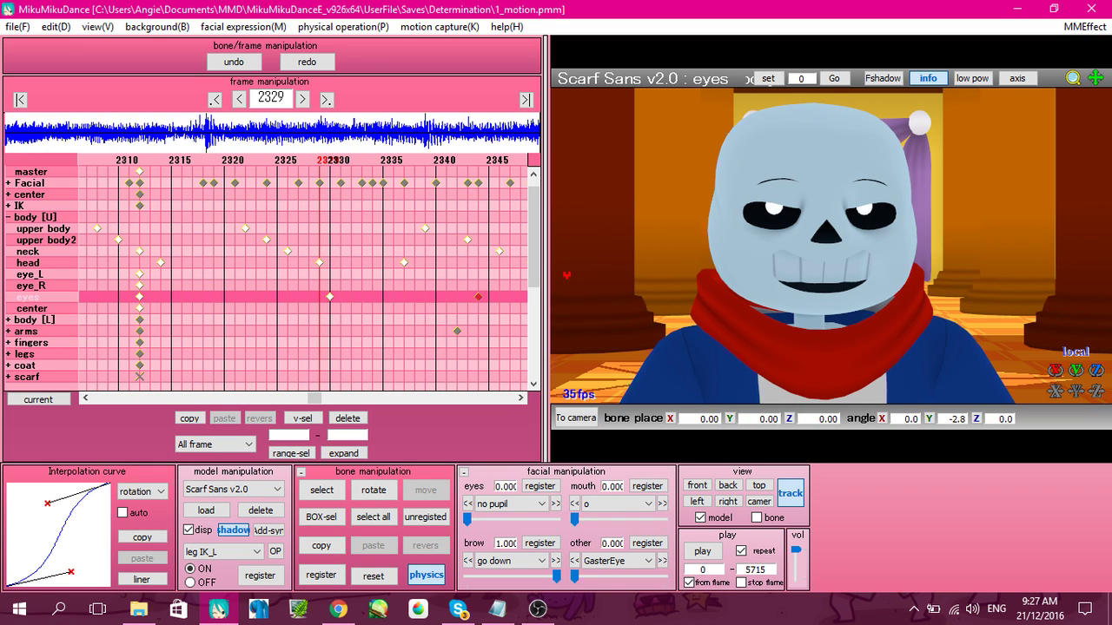
pyautogui.press('Left')
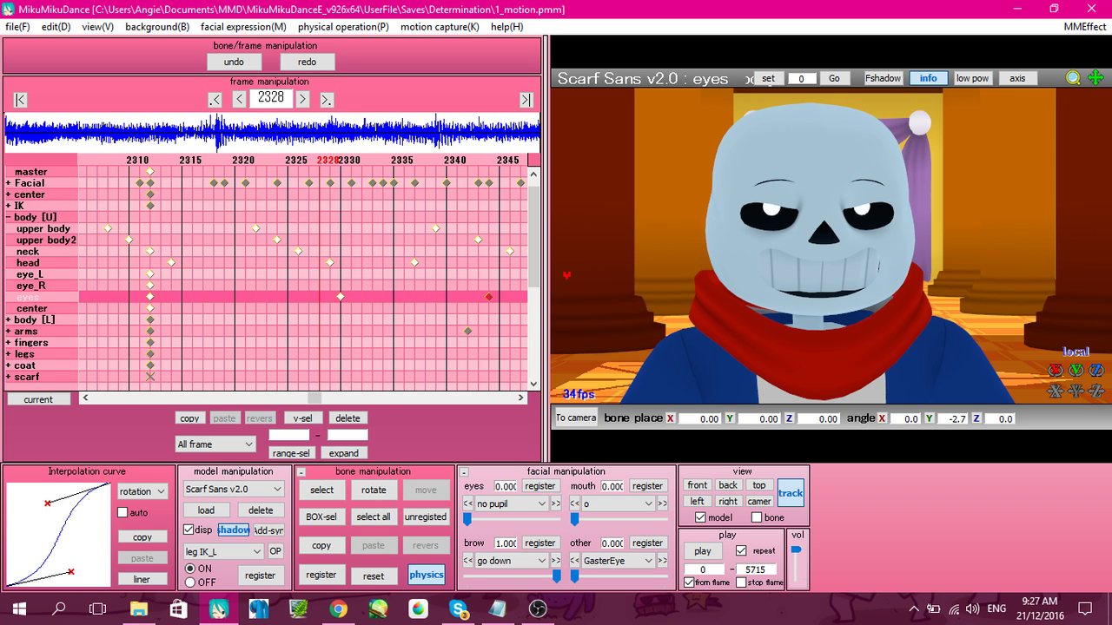
# Step: Advance from frame 2328 to frame 2343 to examine how the eyes move along with the head tilt
pyautogui.press('Right')
pyautogui.press('Right')
pyautogui.press('Right')
pyautogui.press('Right')
pyautogui.press('Right')
pyautogui.press('Right')
pyautogui.press('Right')
pyautogui.press('Right')
pyautogui.press('Right')
pyautogui.press('Right')
pyautogui.press('Right')
pyautogui.press('Right')
pyautogui.press('Right')
pyautogui.press('Right')
pyautogui.press('Right')
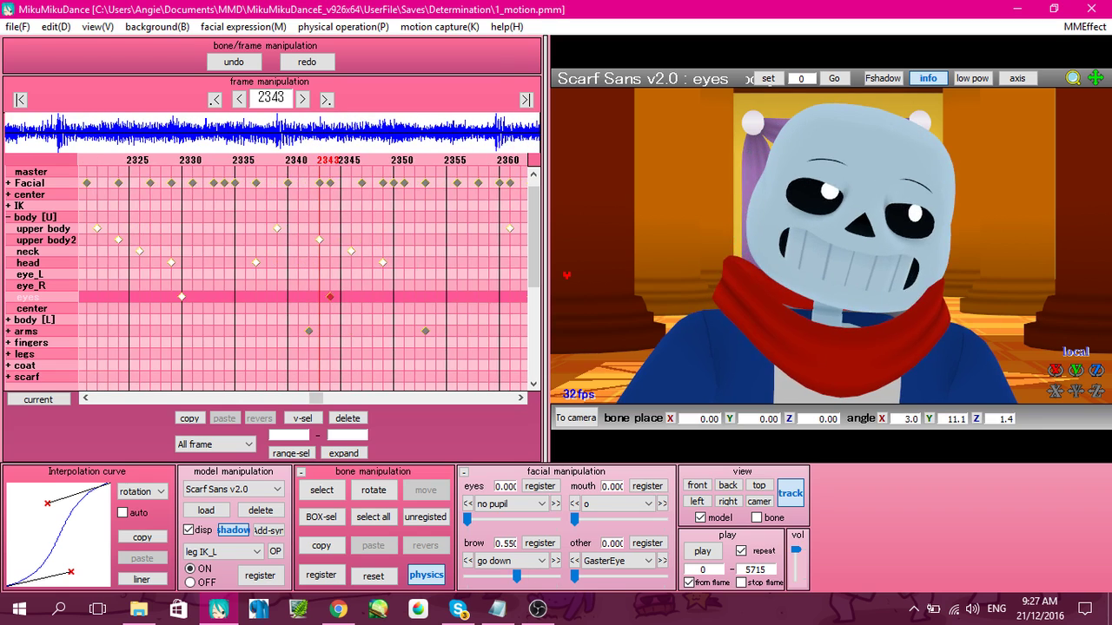
# Step: Scrub back from frame 2343 to frame 2329 to review the eye and head motion in reverse
pyautogui.press('Left')
pyautogui.press('Left')
pyautogui.press('Left')
pyautogui.press('Left')
pyautogui.press('Left')
pyautogui.press('Left')
pyautogui.press('Left')
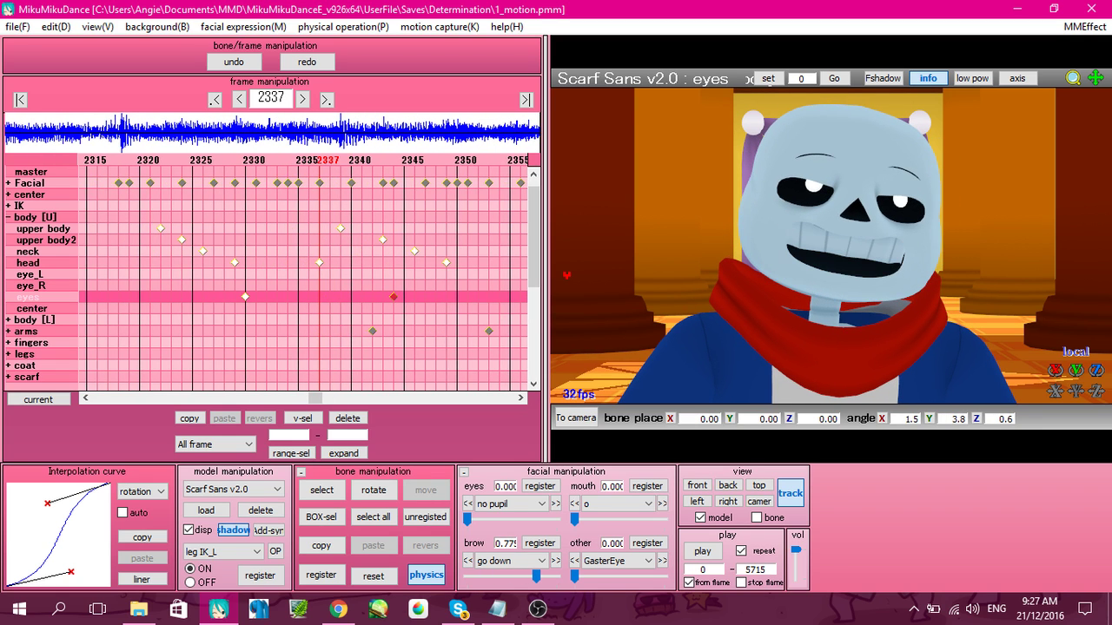
pyautogui.press('Left')
pyautogui.press('Left')
pyautogui.press('Left')
pyautogui.press('Left')
pyautogui.press('Left')
pyautogui.press('Left')
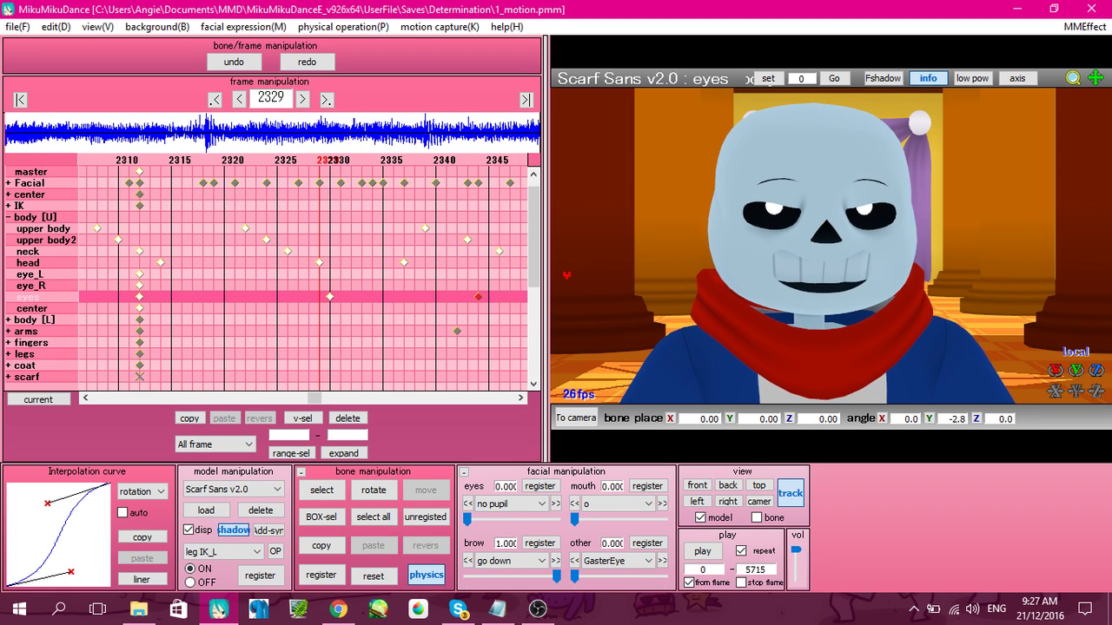
# Step: Scrub forward from frame 2329 to frame 2348 to check the gaze through the end of the head tilt
pyautogui.press('Right')
pyautogui.press('Right')
pyautogui.press('Right')
pyautogui.press('Right')
pyautogui.press('Right')
pyautogui.press('Right')
pyautogui.press('Right')
pyautogui.press('Right')
pyautogui.press('Right')
pyautogui.press('Right')
pyautogui.press('Right')
pyautogui.press('Right')
pyautogui.press('Right')
pyautogui.press('Right')
pyautogui.press('Right')
pyautogui.press('Right')
pyautogui.press('Right')
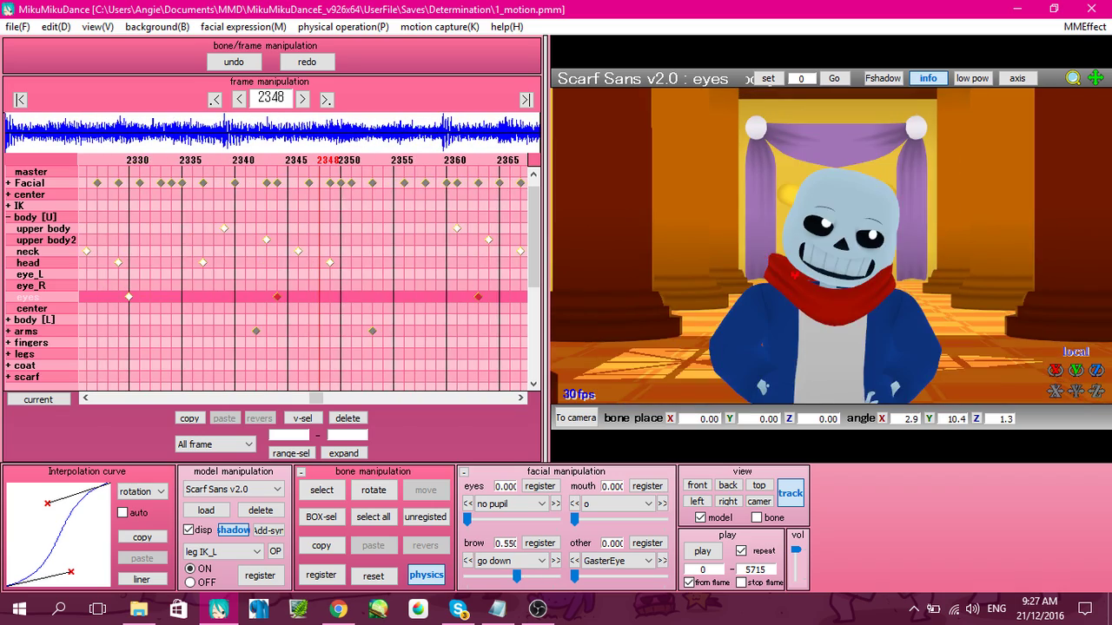
# Step: Scrub back from frame 2348 to frame 2328 to recheck Scarf Sans's gaze at the start of the tilt
pyautogui.press('Left')
pyautogui.press('Left')
pyautogui.press('Left')
pyautogui.press('Left')
pyautogui.press('Left')
pyautogui.press('Left')
pyautogui.press('Left')
pyautogui.press('Left')
pyautogui.press('Left')
pyautogui.press('Left')
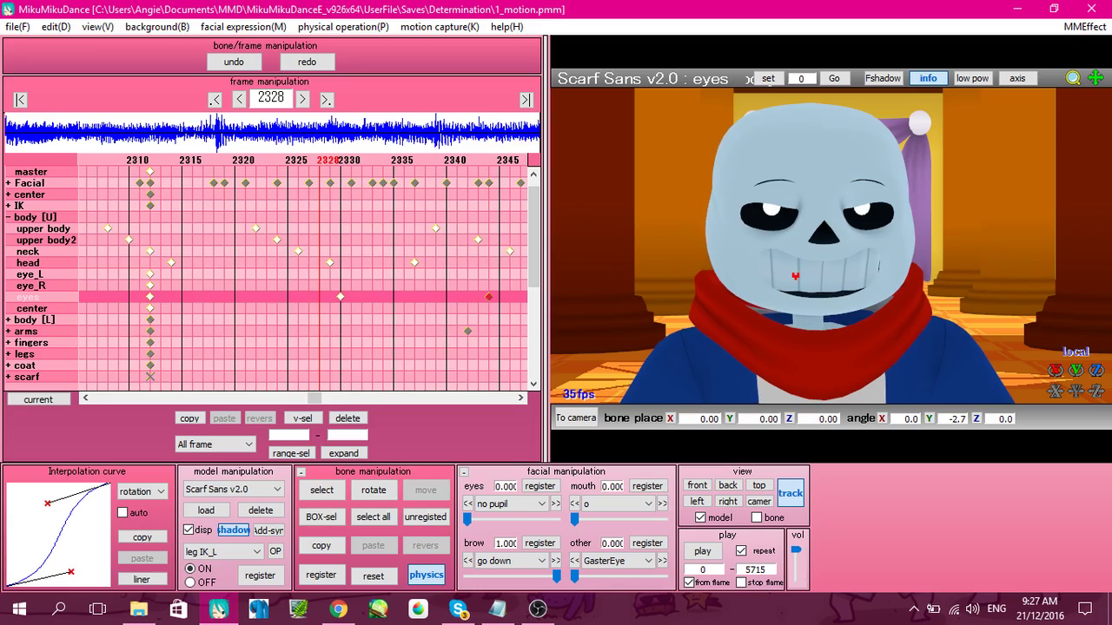
# Step: Scrub back from frame 2328 to frame 2277 to return to the shot of the character in the green sweater
pyautogui.press('Left')
pyautogui.press('Left')
pyautogui.press('Left')
pyautogui.press('Left')
pyautogui.press('Left')
pyautogui.press('Left')
pyautogui.press('Left')
pyautogui.press('Left')
pyautogui.press('Left')
pyautogui.press('Left')
pyautogui.press('Left')
pyautogui.press('Left')
pyautogui.press('Left')
pyautogui.press('Left')
pyautogui.press('Left')
pyautogui.press('Left')
pyautogui.press('Left')
pyautogui.press('Left')
pyautogui.press('Left')
pyautogui.press('Left')
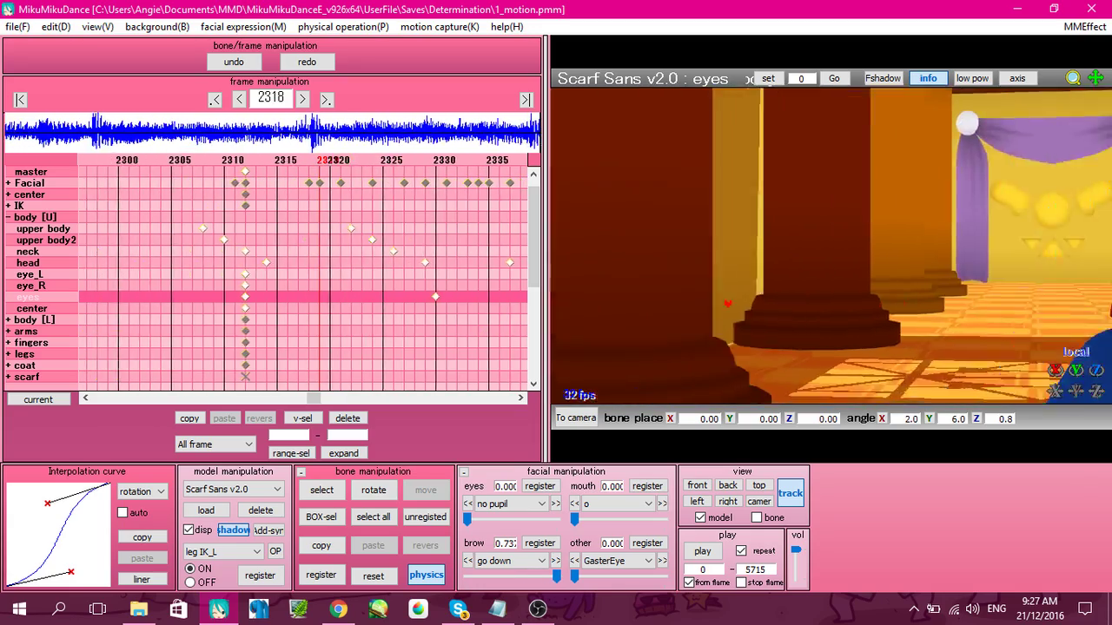
pyautogui.press('Left')
pyautogui.press('Left')
pyautogui.press('Left')
pyautogui.press('Left')
pyautogui.press('Left')
pyautogui.press('Left')
pyautogui.press('Left')
pyautogui.press('Left')
pyautogui.press('Left')
pyautogui.press('Left')
pyautogui.press('Left')
pyautogui.press('Left')
pyautogui.press('Left')
pyautogui.press('Left')
pyautogui.press('Left')
pyautogui.press('Left')
pyautogui.press('Left')
pyautogui.press('Left')
pyautogui.press('Left')
pyautogui.press('Left')
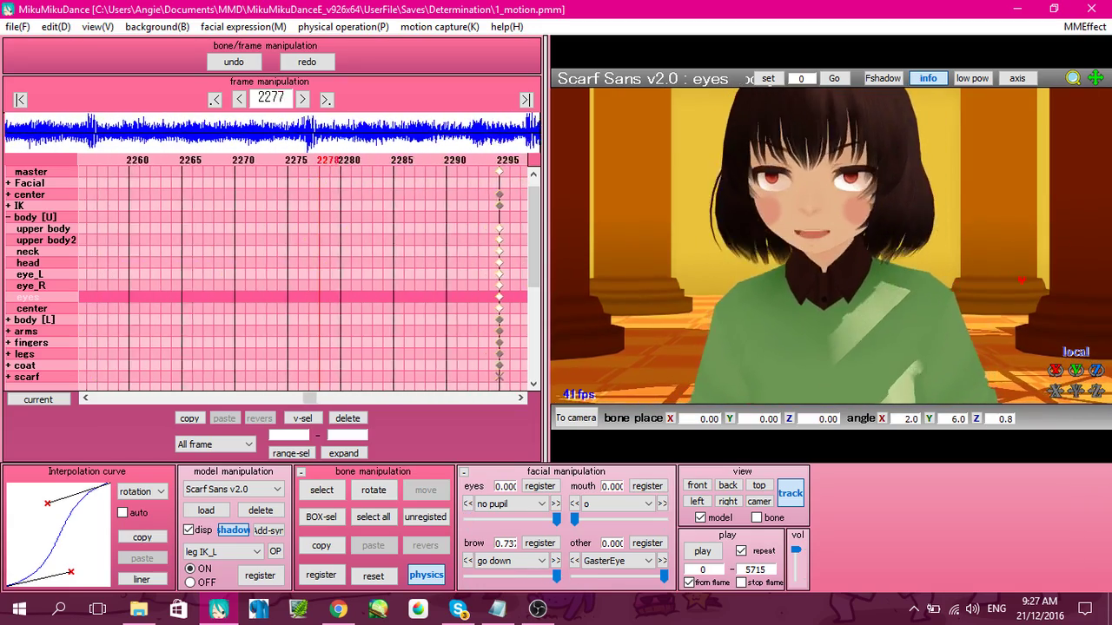
# Step: Move to frame 2265 to examine the green-sweater character's eyes during the head tilt
pyautogui.press('Right')
pyautogui.press('Right')
pyautogui.press('Right')
pyautogui.press('Right')
pyautogui.press('Right')
pyautogui.press('Right')
pyautogui.press('Right')
pyautogui.press('Right')
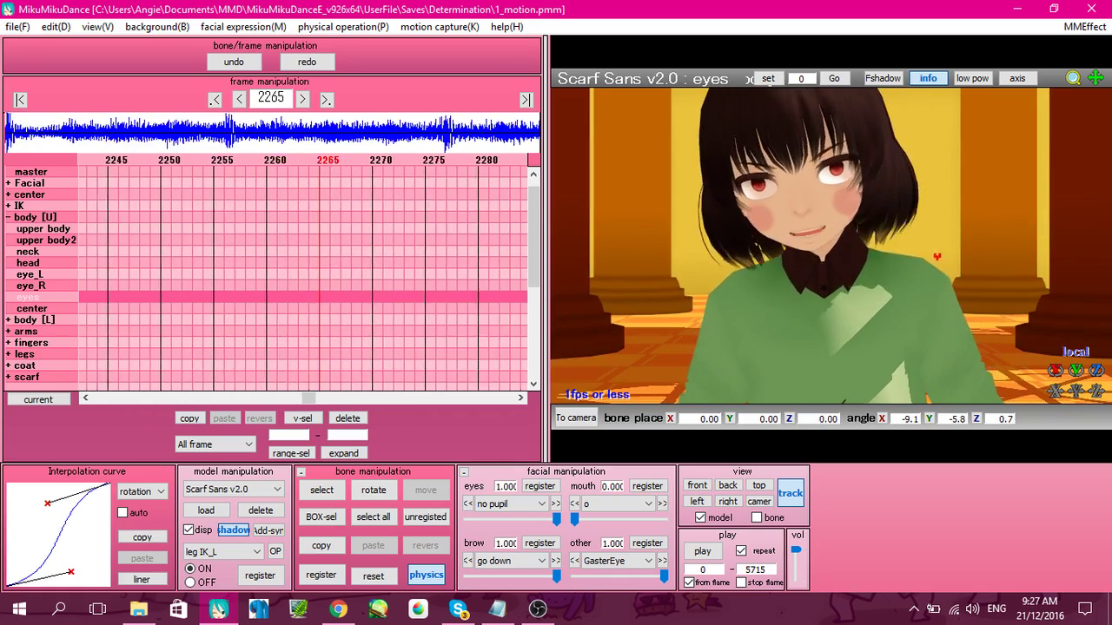
# Step: Scrub back from frame 2265 to frame 2247 to review the gaze before the head tilts
pyautogui.press('Left')
pyautogui.press('Left')
pyautogui.press('Left')
pyautogui.press('Left')
pyautogui.press('Left')
pyautogui.press('Left')
pyautogui.press('Left')
pyautogui.press('Left')
pyautogui.press('Left')
pyautogui.press('Left')
pyautogui.press('Left')
pyautogui.press('Left')
pyautogui.press('Left')
pyautogui.press('Left')
pyautogui.press('Left')
pyautogui.press('Left')
pyautogui.press('Left')
pyautogui.press('Left')
pyautogui.press('Left')
pyautogui.press('Left')
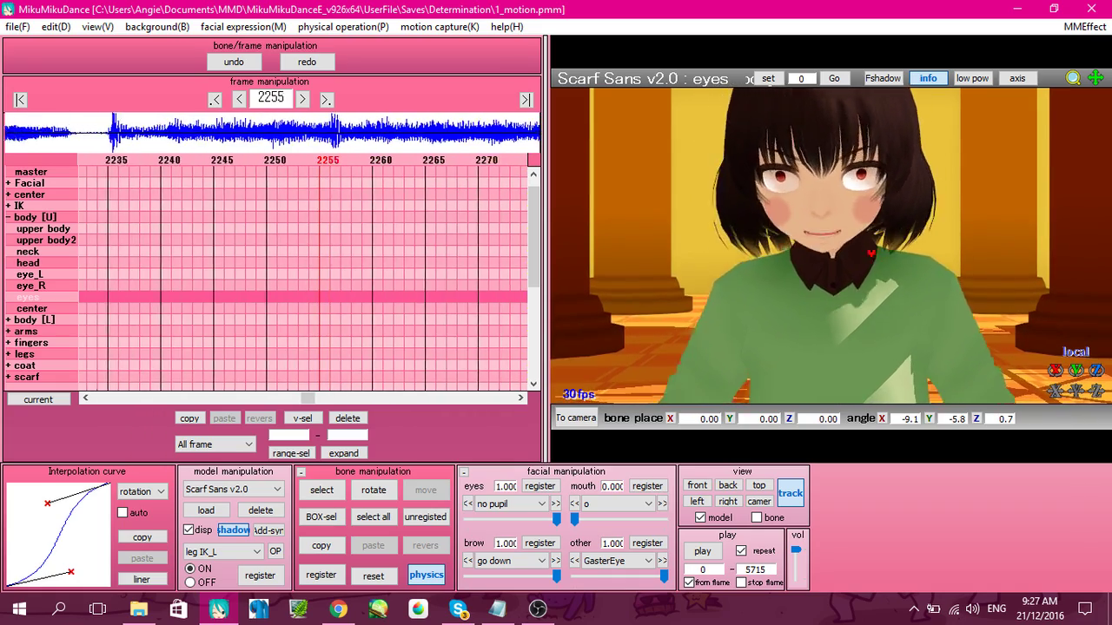
pyautogui.press('Left')
pyautogui.press('Left')
pyautogui.press('Left')
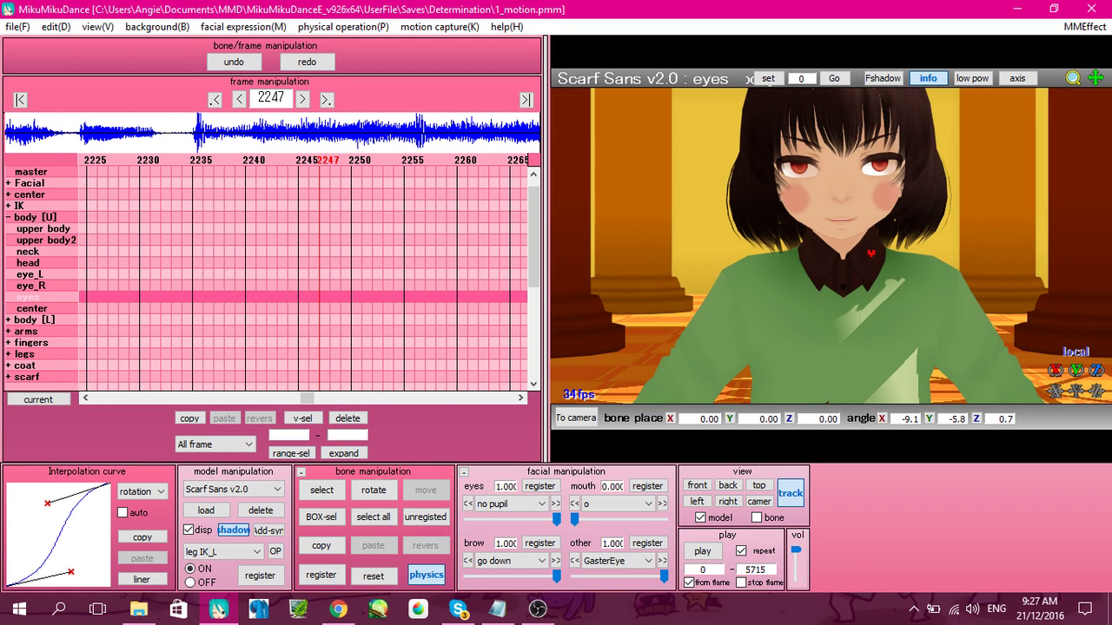
# Step: Scrub forward from frame 2247 to frame 2273 to examine how the eyes move through the whole head tilt
pyautogui.press('Right')
pyautogui.press('Right')
pyautogui.press('Right')
pyautogui.press('Right')
pyautogui.press('Right')
pyautogui.press('Right')
pyautogui.press('Right')
pyautogui.press('Right')
pyautogui.press('Right')
pyautogui.press('Right')
pyautogui.press('Right')
pyautogui.press('Right')
pyautogui.press('Right')
pyautogui.press('Right')
pyautogui.press('Right')
pyautogui.press('Right')
pyautogui.press('Right')
pyautogui.press('Right')
pyautogui.press('Right')
pyautogui.press('Right')
pyautogui.press('Right')
pyautogui.press('Right')
pyautogui.press('Right')
pyautogui.press('Right')
pyautogui.press('Right')
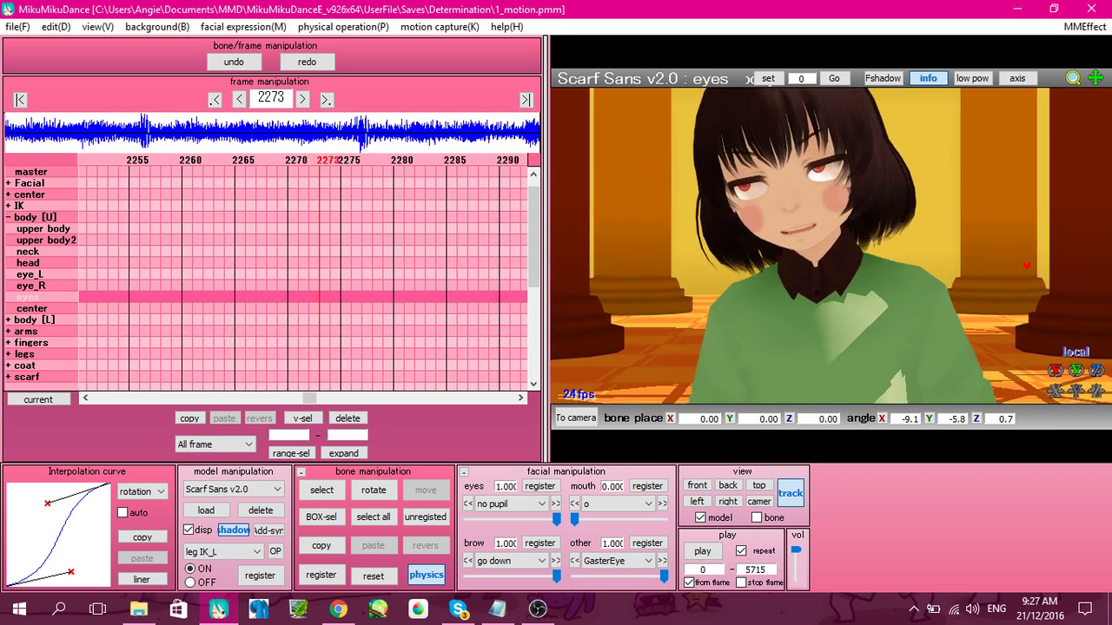
# Step: Scrub back from frame 2273 to frame 2261 to recheck the eye direction partway into the tilt
pyautogui.press('Left')
pyautogui.press('Left')
pyautogui.press('Left')
pyautogui.press('Left')
pyautogui.press('Left')
pyautogui.press('Left')
pyautogui.press('Left')
pyautogui.press('Left')
pyautogui.press('Left')
pyautogui.press('Left')
pyautogui.press('Left')
pyautogui.press('Left')
pyautogui.press('Left')
pyautogui.press('Left')
pyautogui.press('Left')
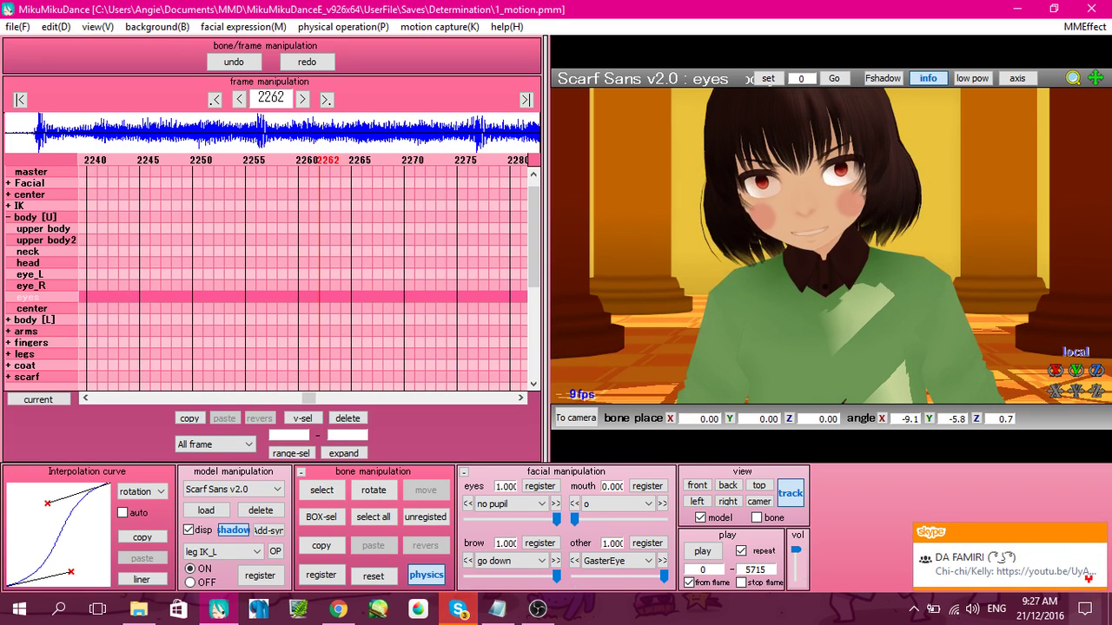
pyautogui.press('Left')
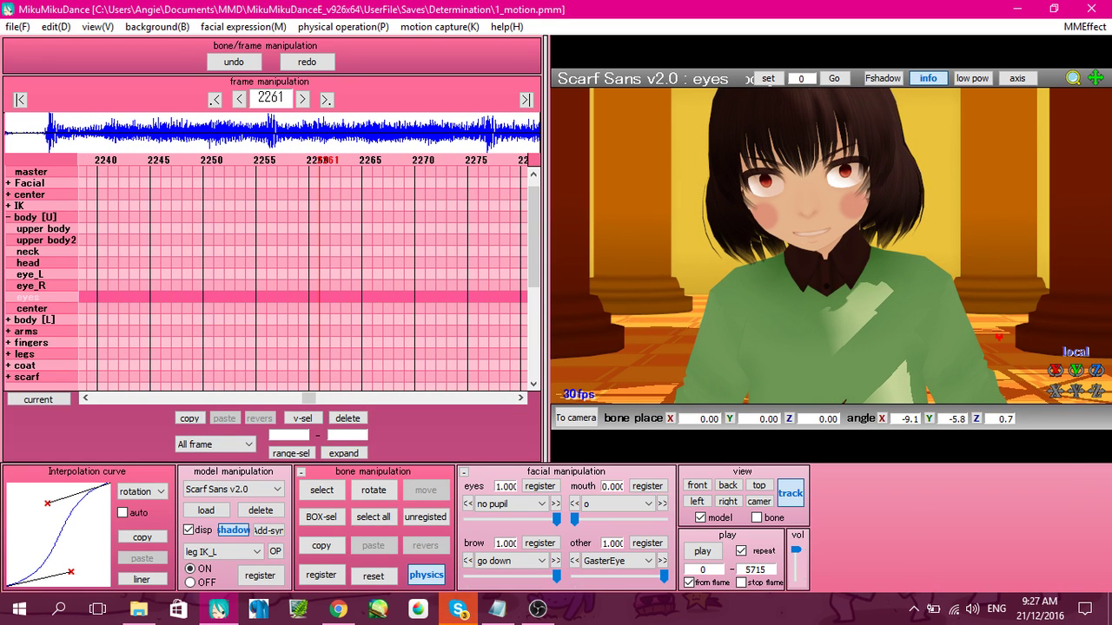
# Step: Advance from frame 2261 to frame 2268 to compare the gaze as the head tilts further
pyautogui.press('Right')
pyautogui.press('Right')
pyautogui.press('Right')
pyautogui.press('Right')
pyautogui.press('Right')
pyautogui.press('Right')
pyautogui.press('Right')
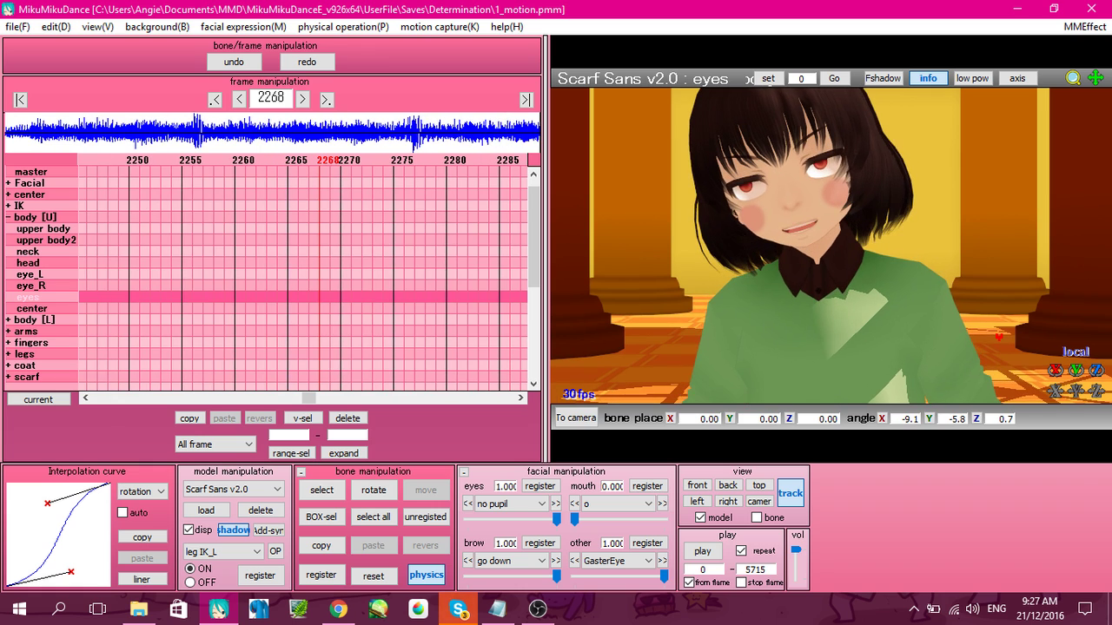
# Step: Go back from frame 2268 to around frame 2262 to inspect the eyes in the middle of the tilt
pyautogui.press('Left')
pyautogui.press('Left')
pyautogui.press('Left')
pyautogui.press('Left')
pyautogui.press('Left')
pyautogui.press('Left')
pyautogui.press('Left')
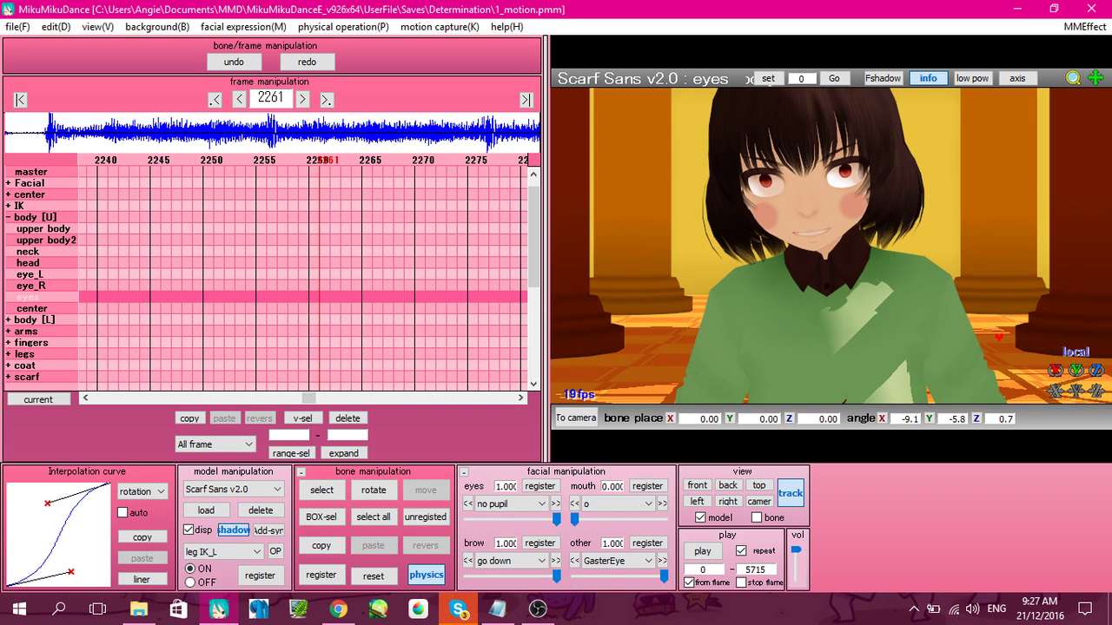
pyautogui.press('Right')
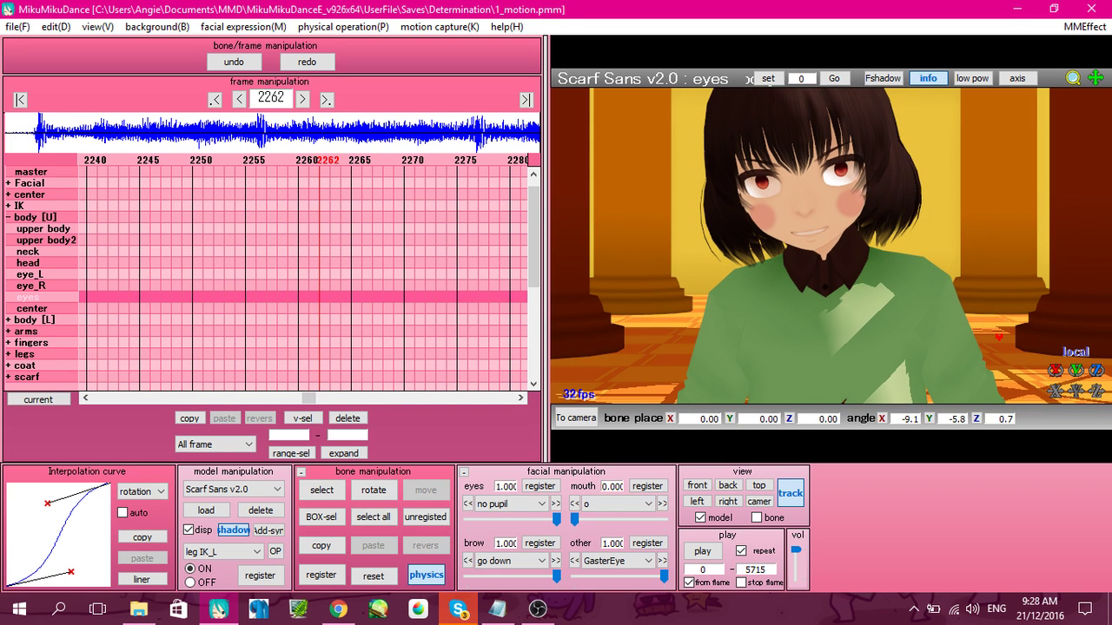
# Step: Step back from frame 2262 to review the eyes and head leading into the tilt
pyautogui.press('Left')
pyautogui.press('Left')
pyautogui.press('Left')
pyautogui.press('Left')
pyautogui.press('Left')
pyautogui.press('Left')
pyautogui.press('Left')
pyautogui.press('Left')
pyautogui.press('Left')
# Step: Scrub forward to frame 2273 to check the gaze again through the full head tilt
pyautogui.press('Right')
pyautogui.press('Right')
pyautogui.press('Right')
pyautogui.press('Right')
pyautogui.press('Right')
pyautogui.press('Right')
pyautogui.press('Right')
pyautogui.press('Right')
pyautogui.press('Right')
pyautogui.press('Right')
pyautogui.press('Right')
pyautogui.press('Right')
pyautogui.press('Right')
pyautogui.press('Right')
pyautogui.press('Right')
pyautogui.press('Right')
pyautogui.press('Right')
pyautogui.press('Right')
pyautogui.press('Right')
pyautogui.press('Right')
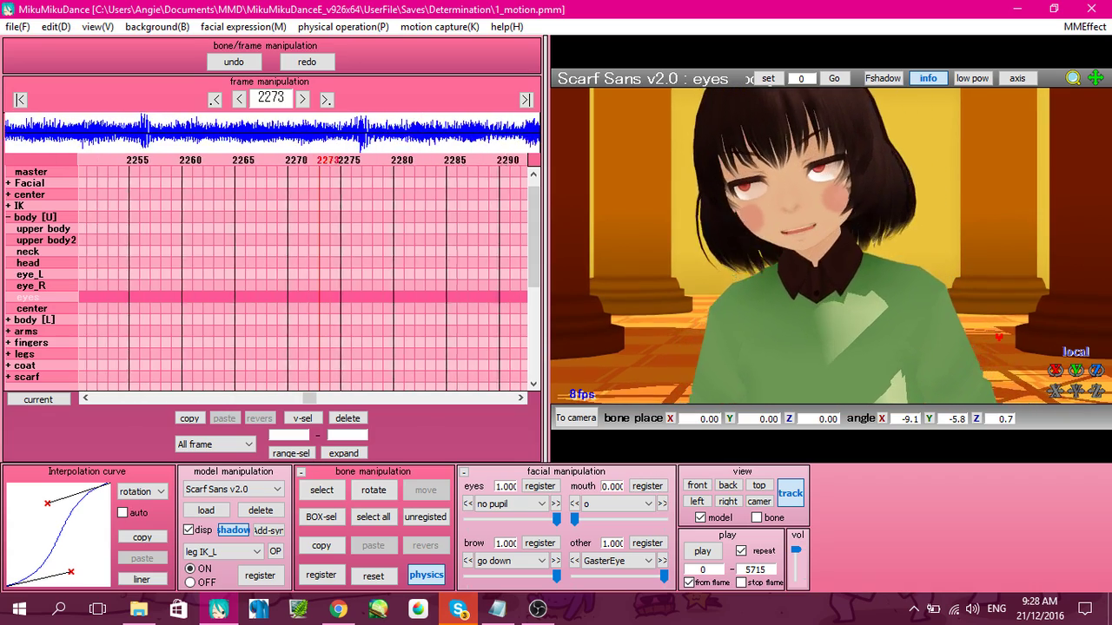
# Step: Scrub back from frame 2273 to frame 2264 to review how the eyes lead into the head tilt
pyautogui.press('Left')
pyautogui.press('Left')
pyautogui.press('Left')
pyautogui.press('Left')
pyautogui.press('Left')
pyautogui.press('Left')
pyautogui.press('Left')
pyautogui.press('Left')
pyautogui.press('Left')
pyautogui.press('Left')
pyautogui.press('Left')
pyautogui.press('Left')
pyautogui.press('Left')
pyautogui.press('Left')
pyautogui.press('Left')
pyautogui.press('Left')
pyautogui.press('Left')
pyautogui.press('Left')
pyautogui.press('Left')
pyautogui.press('Left')
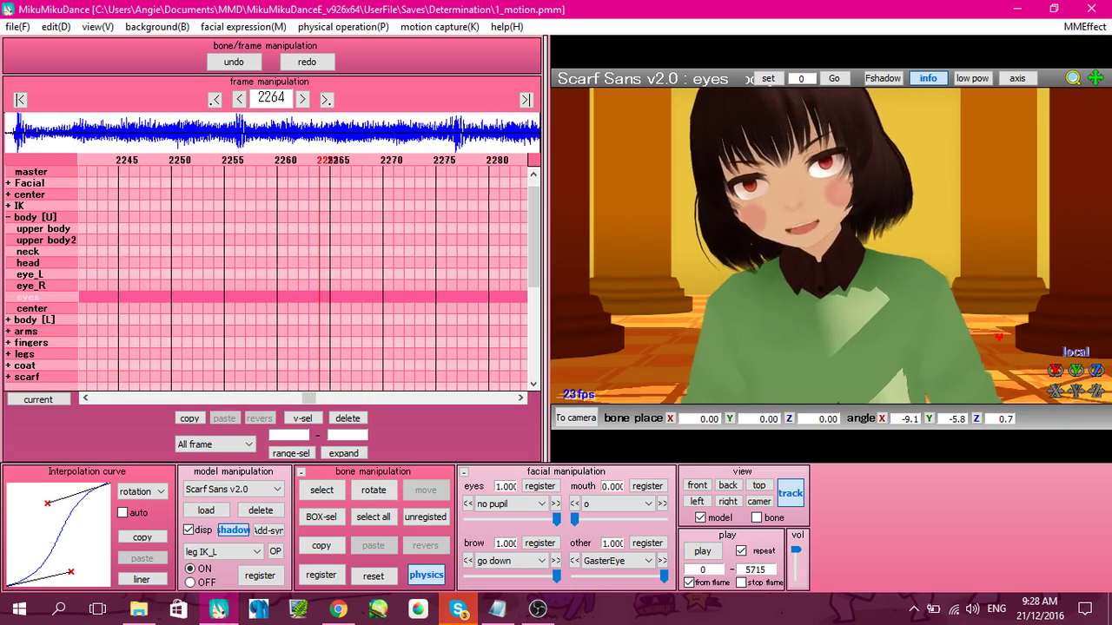
# Step: Advance from frame 2264 to frame 2273 to compare the gaze with the head's tilt
pyautogui.press('Right')
pyautogui.press('Right')
pyautogui.press('Right')
pyautogui.press('Right')
pyautogui.press('Right')
pyautogui.press('Right')
pyautogui.press('Right')
pyautogui.press('Right')
pyautogui.press('Right')
pyautogui.press('Right')
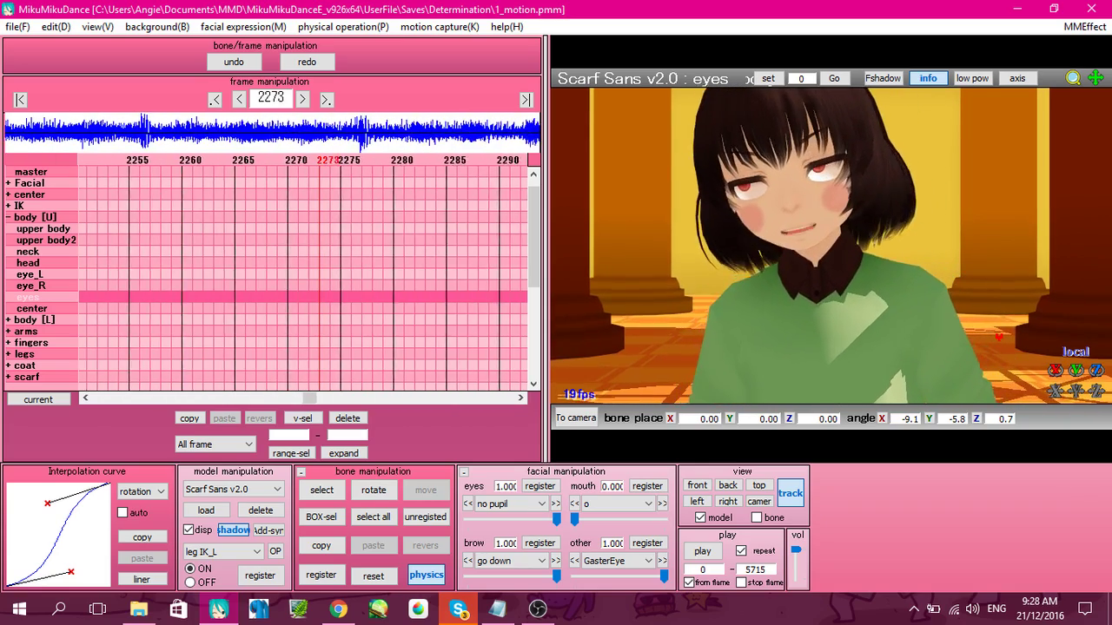
# Step: Step back a few frames from 2273, then forward to frame 2277 to check the upward gaze
pyautogui.press('Left')
pyautogui.press('Left')
pyautogui.press('Left')
pyautogui.press('Left')
pyautogui.press('Right')
pyautogui.press('Right')
pyautogui.press('Right')
pyautogui.press('Right')
pyautogui.press('Right')
pyautogui.press('Right')
pyautogui.press('Right')
pyautogui.press('Right')
pyautogui.press('Right')
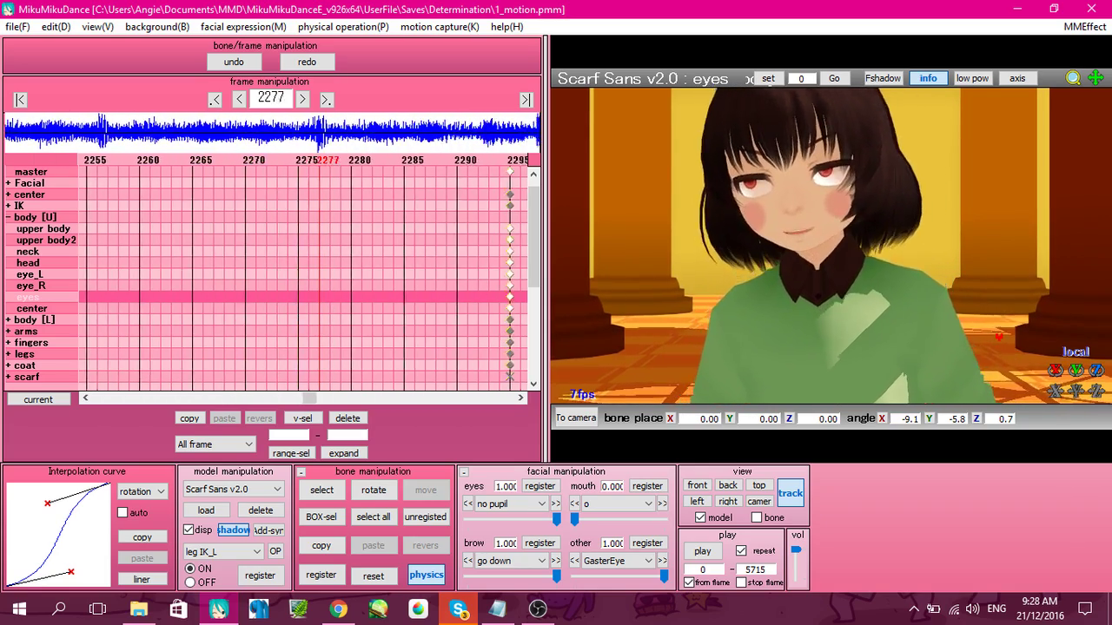
# Step: Scrub past frame 2277 and return to frame 2270 to examine the eyes during the head turn
pyautogui.press('Right')
pyautogui.press('Right')
pyautogui.press('Right')
pyautogui.press('Right')
pyautogui.press('Right')
pyautogui.press('Right')
pyautogui.press('Left')
pyautogui.press('Left')
pyautogui.press('Left')
pyautogui.press('Left')
pyautogui.press('Left')
pyautogui.press('Left')
pyautogui.press('Left')
pyautogui.press('Left')
pyautogui.press('Left')
pyautogui.press('Left')
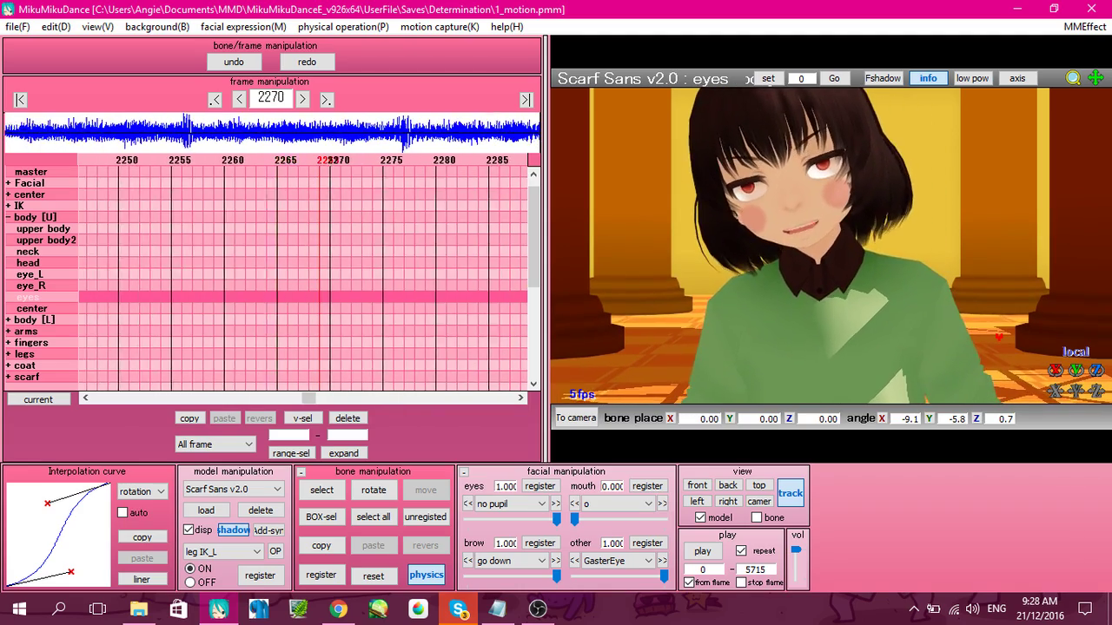
# Step: Scrub through the frames around 2270 to inspect the eye direction while the head is tilted
pyautogui.press('Left')
pyautogui.press('Left')
pyautogui.press('Left')
pyautogui.press('Left')
pyautogui.press('Left')
pyautogui.press('Left')
pyautogui.press('Left')
pyautogui.press('Left')
pyautogui.press('Left')
pyautogui.press('Left')
pyautogui.press('Left')
pyautogui.press('Left')
pyautogui.press('Left')
pyautogui.press('Left')
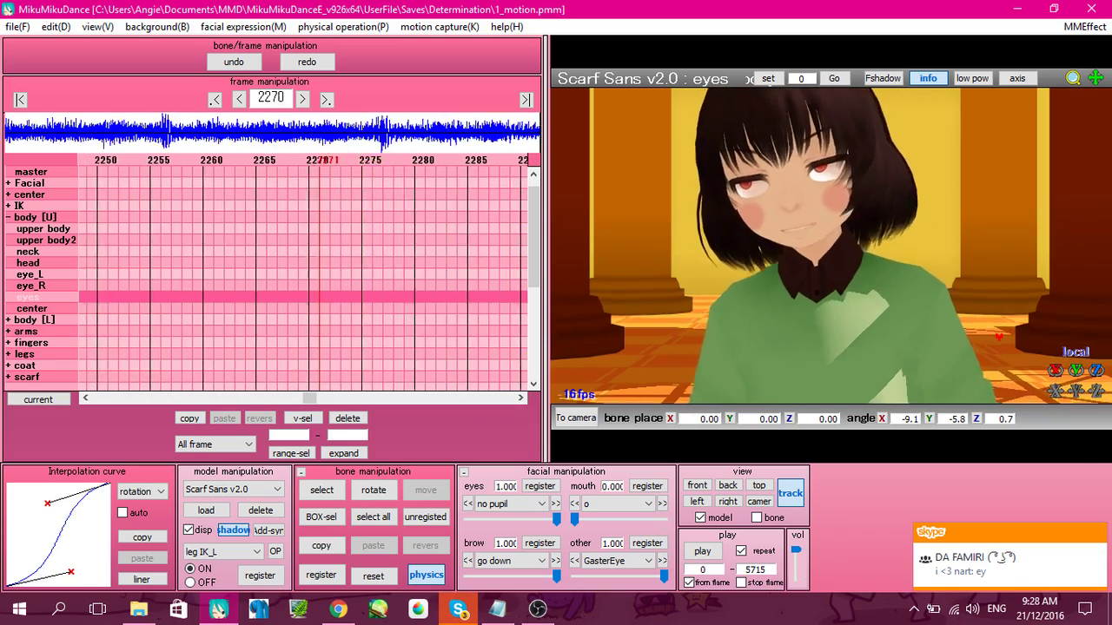
pyautogui.press('Left')
pyautogui.press('Left')
pyautogui.press('Left')
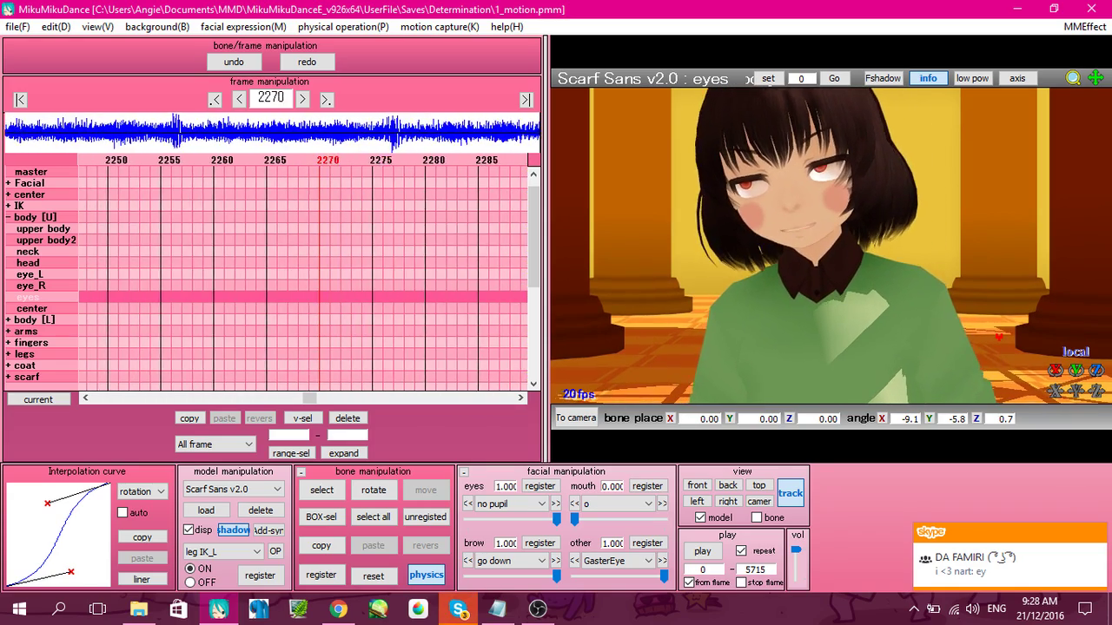
# Step: Scrub forward and back between frames 2270 and 2277 to compare the eye and head movement
pyautogui.press('Right')
pyautogui.press('Right')
pyautogui.press('Right')
pyautogui.press('Right')
pyautogui.press('Right')
pyautogui.press('Right')
pyautogui.press('Right')
pyautogui.press('Right')
pyautogui.press('Right')
pyautogui.press('Right')
pyautogui.press('Right')
pyautogui.press('Right')
pyautogui.press('Right')
pyautogui.press('Left')
pyautogui.press('Left')
pyautogui.press('Left')
pyautogui.press('Left')
pyautogui.press('Left')
pyautogui.press('Left')
pyautogui.press('Left')
pyautogui.press('Left')
pyautogui.press('Left')
pyautogui.press('Left')
pyautogui.press('Left')
pyautogui.press('Left')
pyautogui.press('Left')
pyautogui.press('Left')
pyautogui.press('Left')
pyautogui.press('Left')
pyautogui.press('Left')
pyautogui.press('Left')
pyautogui.press('Left')
pyautogui.press('Left')
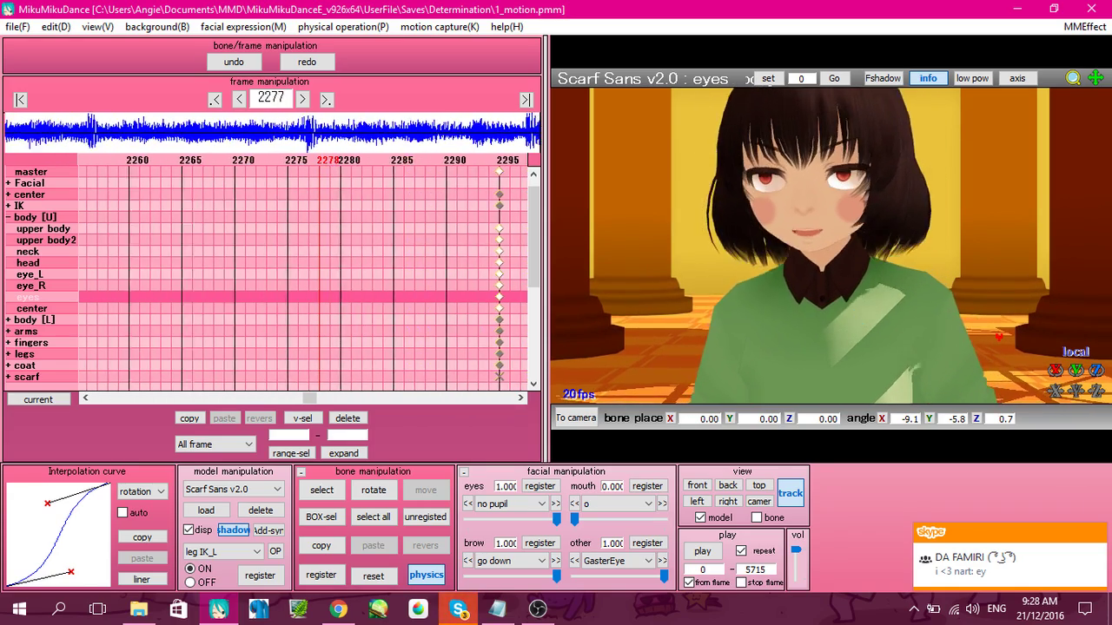
# Step: Advance from frame 2277 to frame 2281 to check the eyes as the head straightens
pyautogui.press('Right')
pyautogui.press('Right')
pyautogui.press('Right')
pyautogui.press('Right')
pyautogui.press('Right')
pyautogui.press('Right')
pyautogui.press('Right')
pyautogui.press('Right')
pyautogui.press('Right')
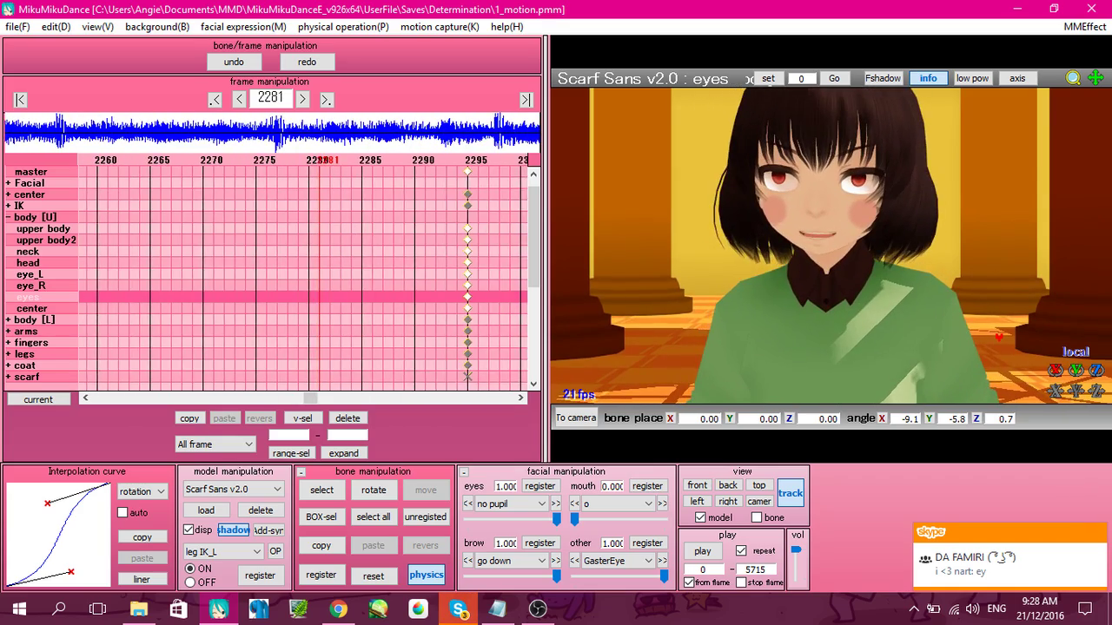
# Step: Review the head turn once more from frame 2281, stopping around frame 2277
pyautogui.press('Right')
pyautogui.press('Right')
pyautogui.press('Right')
pyautogui.press('Right')
pyautogui.press('Right')
pyautogui.press('Right')
pyautogui.press('Right')
pyautogui.press('Right')
pyautogui.press('Right')
pyautogui.press('Right')
pyautogui.press('Right')
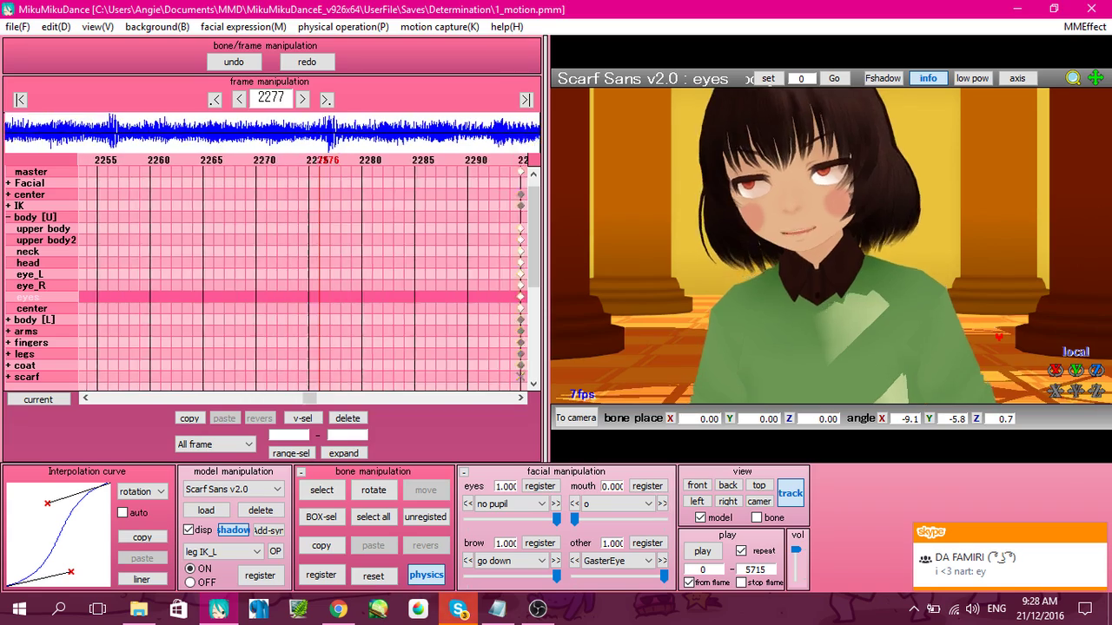
# Step: Advance from frame 2277 to frame 2311 to view the end of the green-sweater character's shot
pyautogui.press('Right')
pyautogui.press('Right')
pyautogui.press('Right')
pyautogui.press('Right')
pyautogui.press('Right')
pyautogui.press('Right')
pyautogui.press('Right')
pyautogui.press('Right')
pyautogui.press('Right')
pyautogui.press('Right')
pyautogui.press('Right')
pyautogui.press('Right')
pyautogui.press('Right')
pyautogui.press('Right')
pyautogui.press('Right')
pyautogui.press('Right')
pyautogui.press('Right')
pyautogui.press('Right')
pyautogui.press('Right')
pyautogui.press('Right')
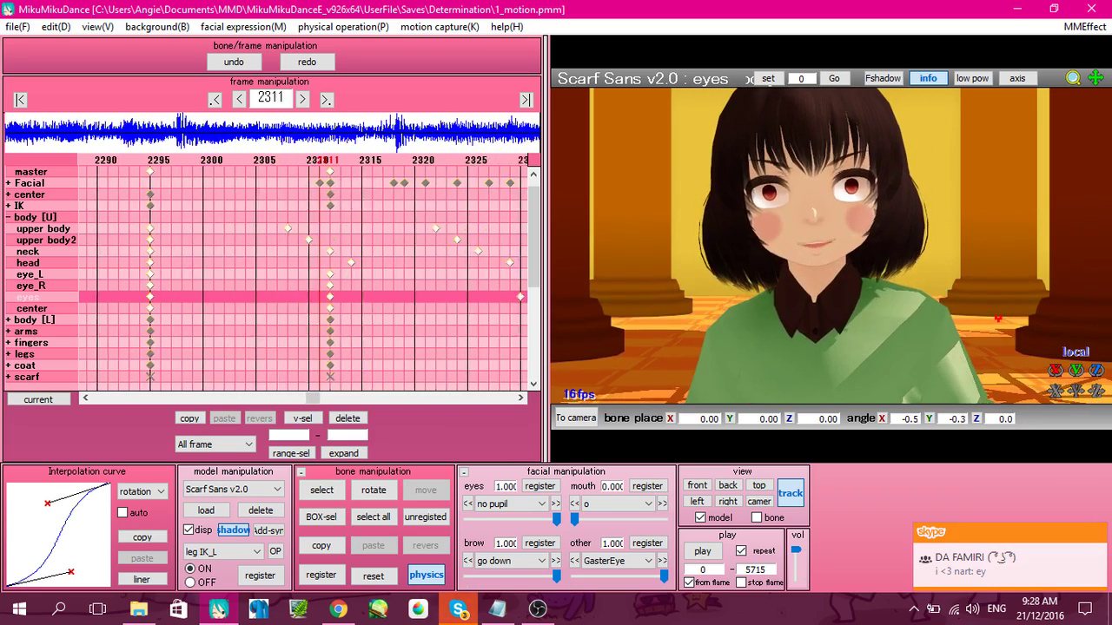
# Step: Advance from frame 2311 to frame 2331 to examine the skeleton's eyes and head against their staggered keyframes
pyautogui.press('Right')
pyautogui.press('Right')
pyautogui.press('Right')
pyautogui.press('Right')
pyautogui.press('Right')
pyautogui.press('Right')
pyautogui.press('Right')
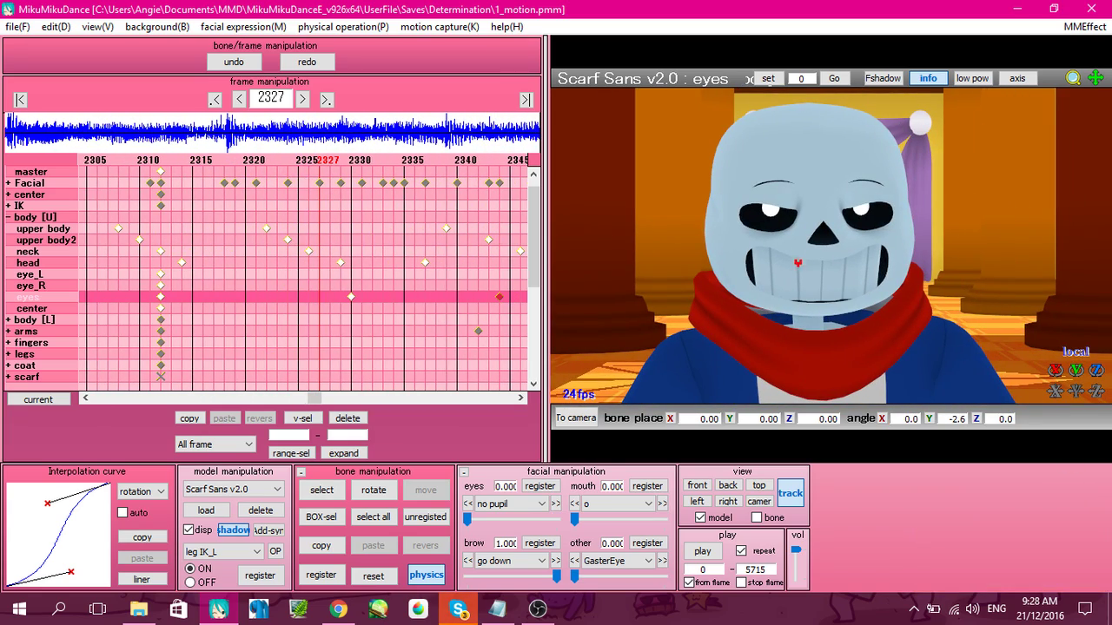
pyautogui.press('Right')
pyautogui.press('Right')
pyautogui.press('Right')
pyautogui.press('Right')
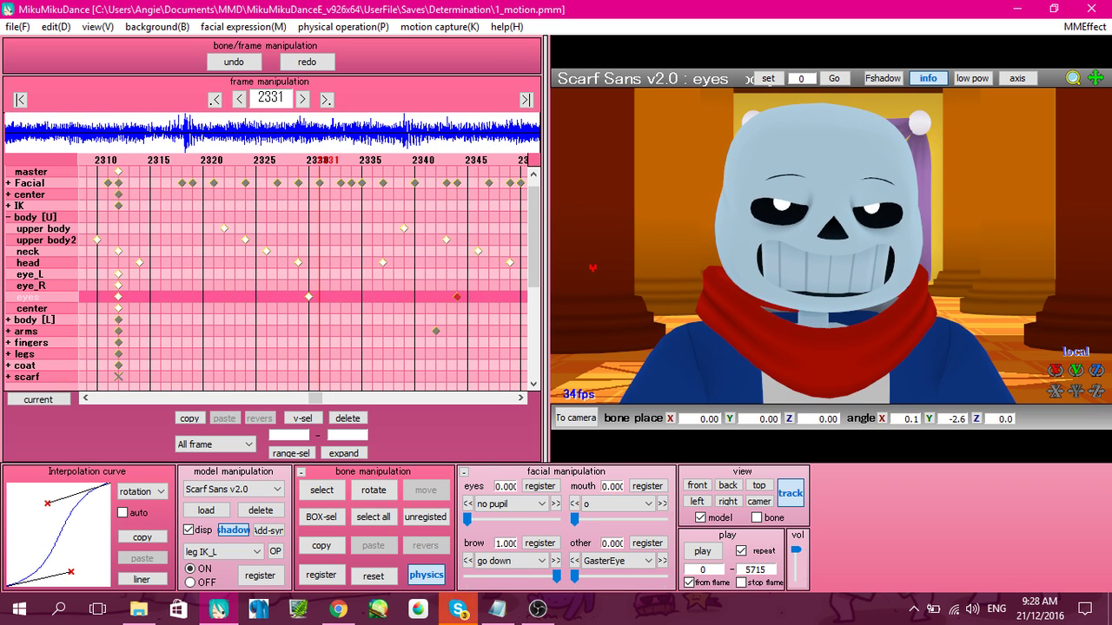
# Step: Advance from frame 2331 to frame 2341 to examine the skeleton's eyes as the head tilts
pyautogui.press('Right')
pyautogui.press('Right')
pyautogui.press('Right')
pyautogui.press('Right')
pyautogui.press('Right')
pyautogui.press('Right')
pyautogui.press('Right')
pyautogui.press('Right')
pyautogui.press('Right')
pyautogui.press('Right')
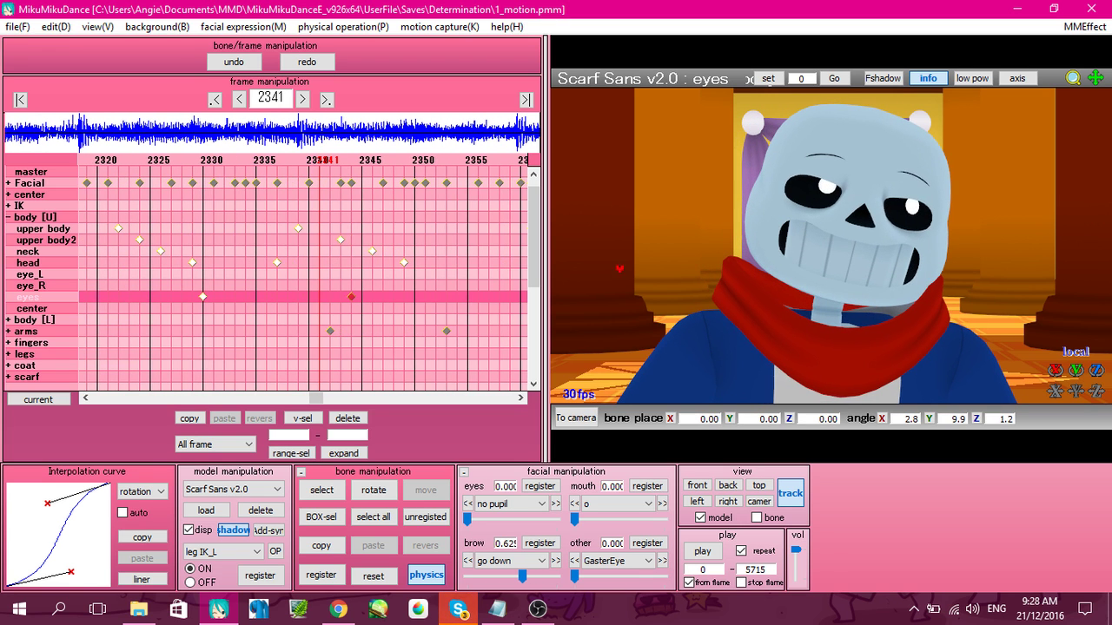
# Step: Switch to Notepad to check the eyes tip in the expressive motion list, and return to MikuMikuDance
pyautogui.click(489, 605)
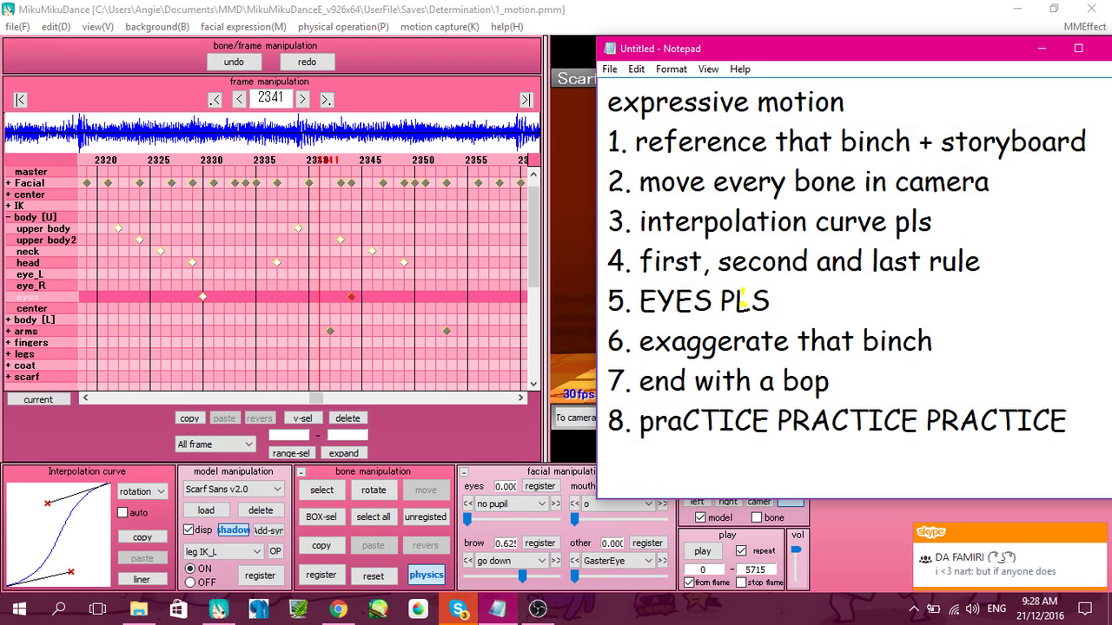
pyautogui.click(219, 609)
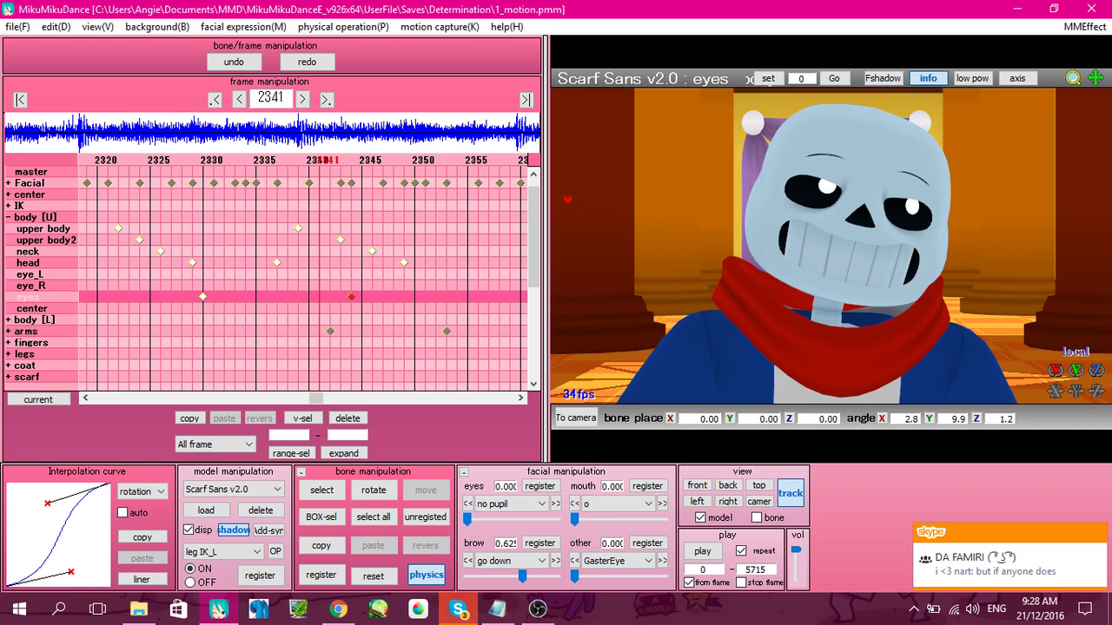
# Step: Step ahead to frame 2351 and back to frame 2332 to compare the skeleton's eye and head motion
pyautogui.press('Right')
pyautogui.press('Left')
pyautogui.press('Left')
pyautogui.press('Left')
pyautogui.press('Left')
pyautogui.press('Left')
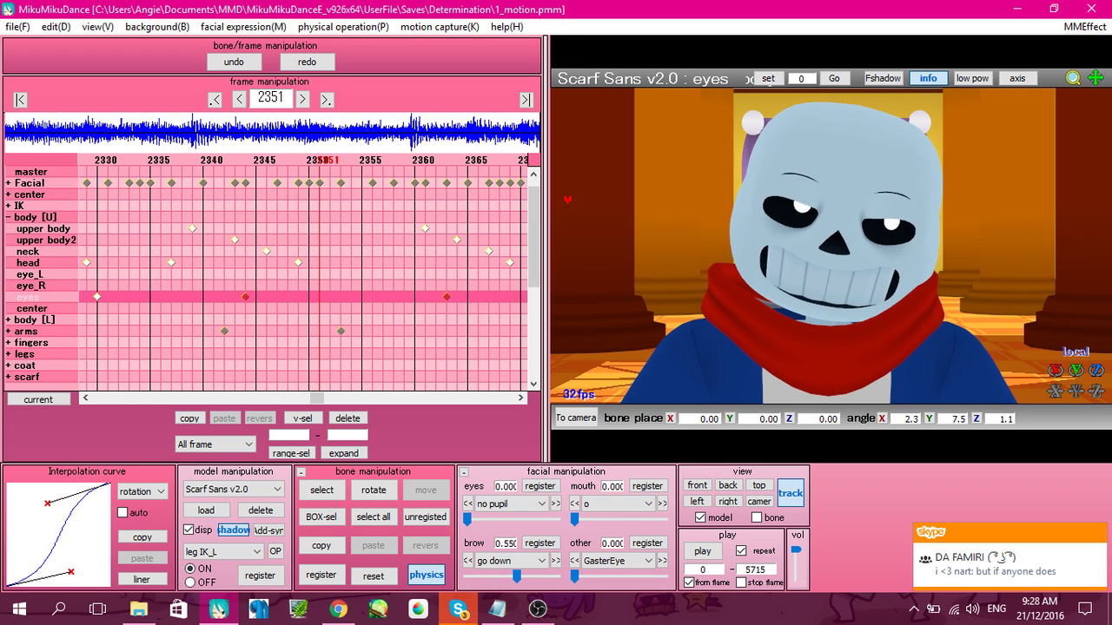
pyautogui.press('Left')
pyautogui.press('Left')
pyautogui.press('Left')
pyautogui.press('Left')
pyautogui.press('Left')
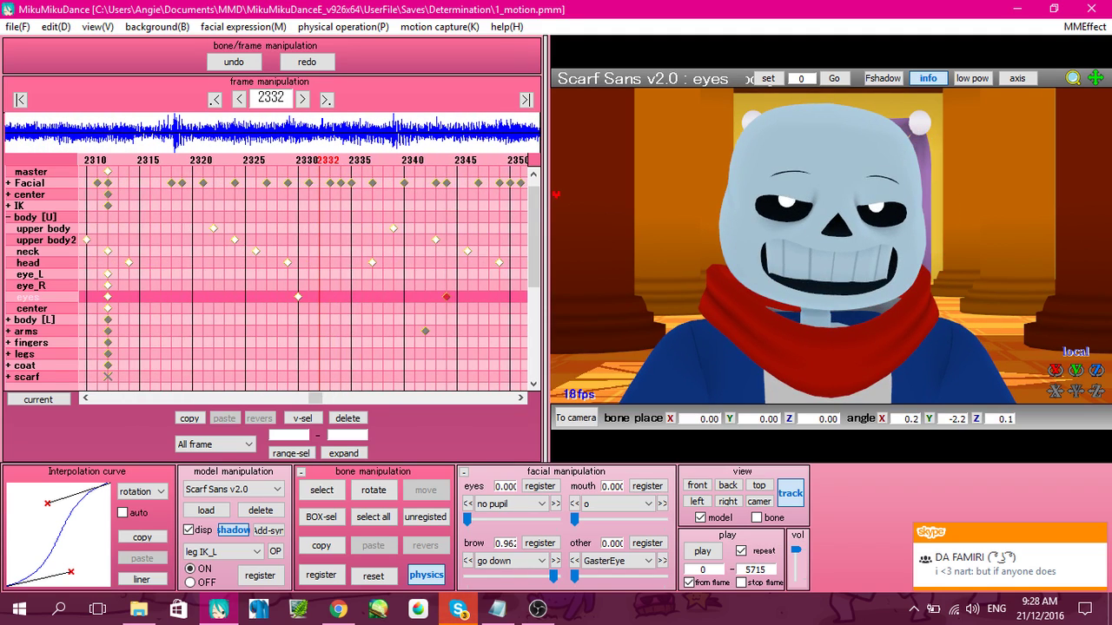
# Step: Advance from frame 2332 to frame 2356 to follow the skeleton's eyes through the head tilt
pyautogui.press('Right')
pyautogui.press('Right')
pyautogui.press('Right')
pyautogui.press('Right')
pyautogui.press('Right')
pyautogui.press('Right')
pyautogui.press('Right')
pyautogui.press('Right')
pyautogui.press('Right')
pyautogui.press('Right')
pyautogui.press('Right')
pyautogui.press('Right')
pyautogui.press('Right')
pyautogui.press('Right')
pyautogui.press('Right')
pyautogui.press('Right')
pyautogui.press('Right')
pyautogui.press('Right')
pyautogui.press('Right')
pyautogui.press('Right')
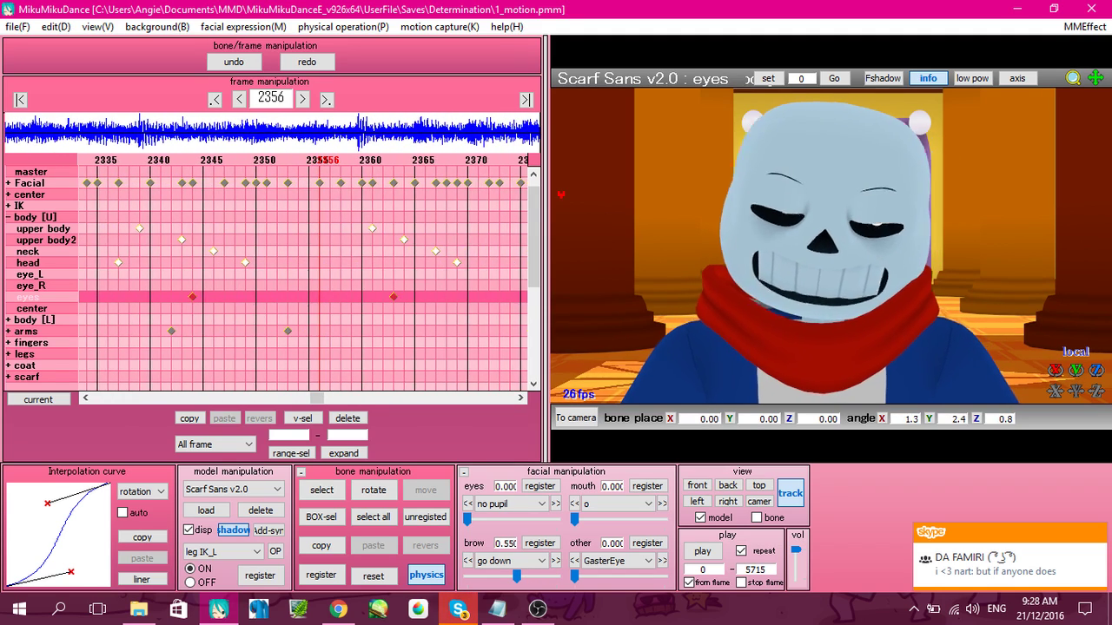
# Step: Go back from frame 2356 to frame 2345 and review the tilted head and eyes up to frame 2349
pyautogui.press('Left')
pyautogui.press('Left')
pyautogui.press('Left')
pyautogui.press('Left')
pyautogui.press('Left')
pyautogui.press('Left')
pyautogui.press('Left')
pyautogui.press('Left')
pyautogui.press('Left')
pyautogui.press('Left')
pyautogui.press('Left')
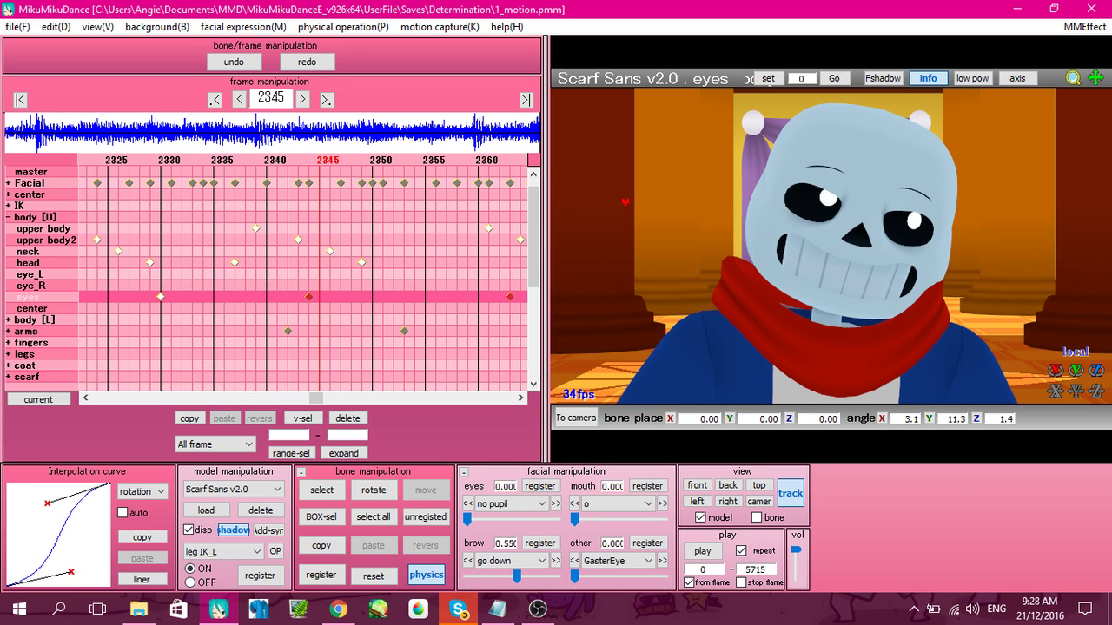
pyautogui.press('Left')
pyautogui.press('Left')
pyautogui.press('Left')
pyautogui.press('Left')
pyautogui.press('Left')
pyautogui.press('Left')
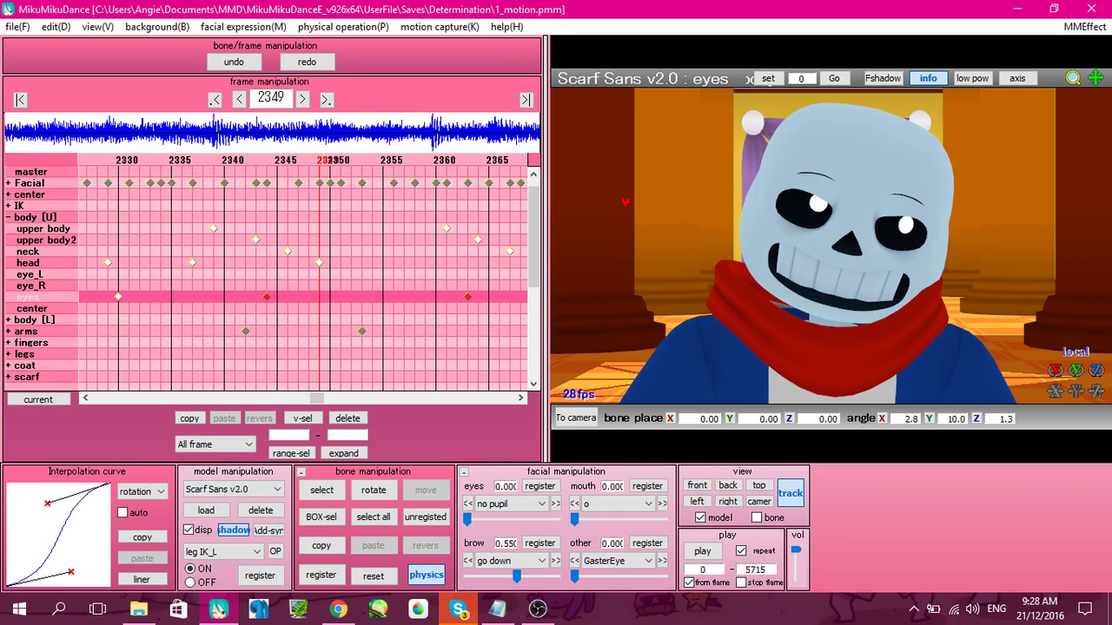
# Step: Play the skeleton's shot briefly around frame 2318, stop it, and advance to frame 2330
pyautogui.click(702, 551)
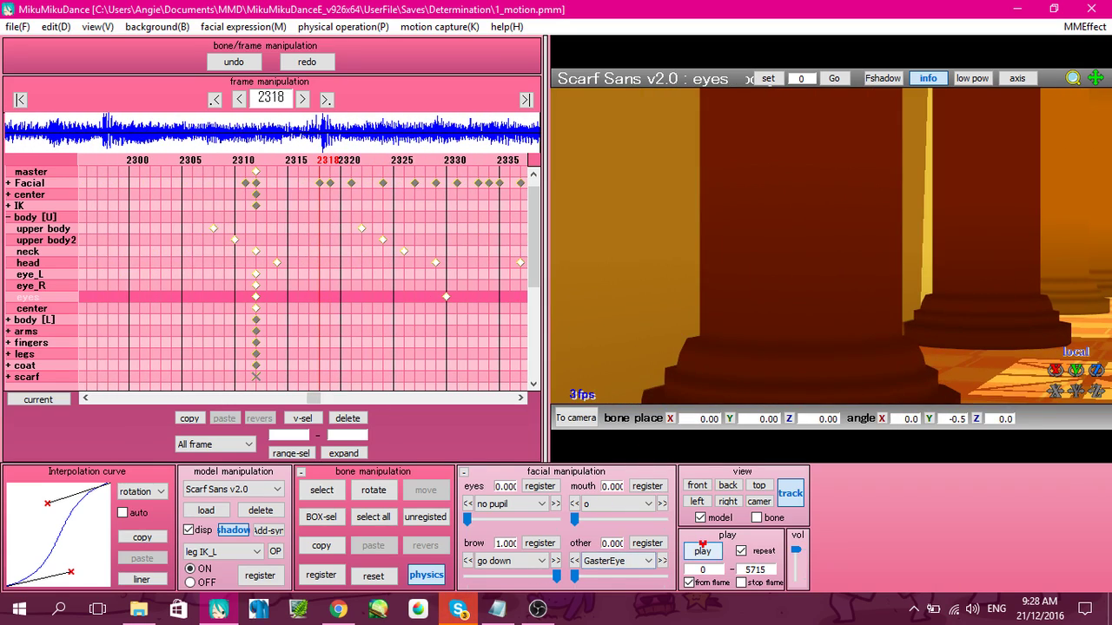
pyautogui.click(703, 546)
pyautogui.press('Right')
pyautogui.press('Right')
pyautogui.press('Right')
pyautogui.press('Right')
pyautogui.press('Right')
pyautogui.press('Right')
pyautogui.press('Right')
pyautogui.press('Right')
pyautogui.press('Right')
pyautogui.press('Right')
pyautogui.press('Right')
pyautogui.press('Right')
pyautogui.press('Right')
pyautogui.press('Right')
pyautogui.press('Right')
pyautogui.press('Right')
pyautogui.press('Right')
pyautogui.press('Right')
pyautogui.press('Right')
pyautogui.press('Right')
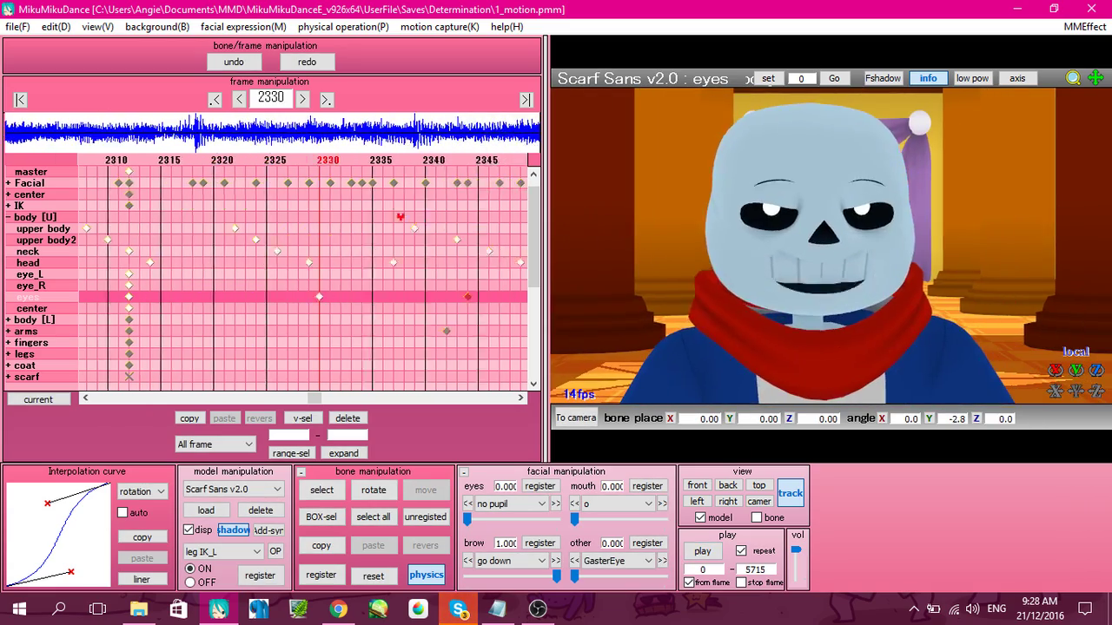
# Step: Advance from frame 2330 to frame 2372 to follow the skeleton's head swing and closing eyes
pyautogui.press('Right')
pyautogui.press('Right')
pyautogui.press('Right')
pyautogui.press('Right')
pyautogui.press('Right')
pyautogui.press('Right')
pyautogui.press('Right')
pyautogui.press('Right')
pyautogui.press('Right')
pyautogui.press('Right')
pyautogui.press('Right')
pyautogui.press('Right')
pyautogui.press('Right')
pyautogui.press('Right')
pyautogui.press('Right')
pyautogui.press('Right')
pyautogui.press('Right')
pyautogui.press('Right')
pyautogui.press('Right')
pyautogui.press('Right')
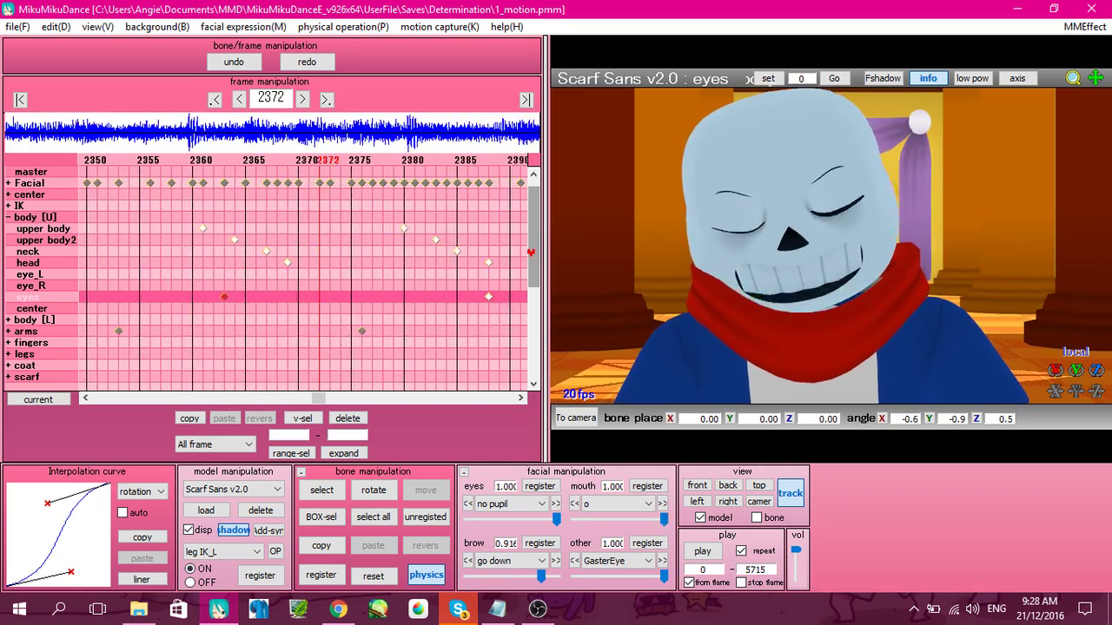
# Step: Step back and forth past frame 2372, ending at frame 2394, to examine the skeleton's wink and glowing eye
pyautogui.press('Right')
pyautogui.press('Right')
pyautogui.press('Right')
pyautogui.press('Right')
pyautogui.press('Right')
pyautogui.press('Right')
pyautogui.press('Right')
pyautogui.press('Right')
pyautogui.press('Left')
pyautogui.press('Left')
pyautogui.press('Left')
pyautogui.press('Left')
pyautogui.press('Left')
pyautogui.press('Left')
pyautogui.press('Left')
pyautogui.press('Left')
pyautogui.press('Left')
pyautogui.press('Left')
pyautogui.press('Left')
pyautogui.press('Left')
pyautogui.press('Left')
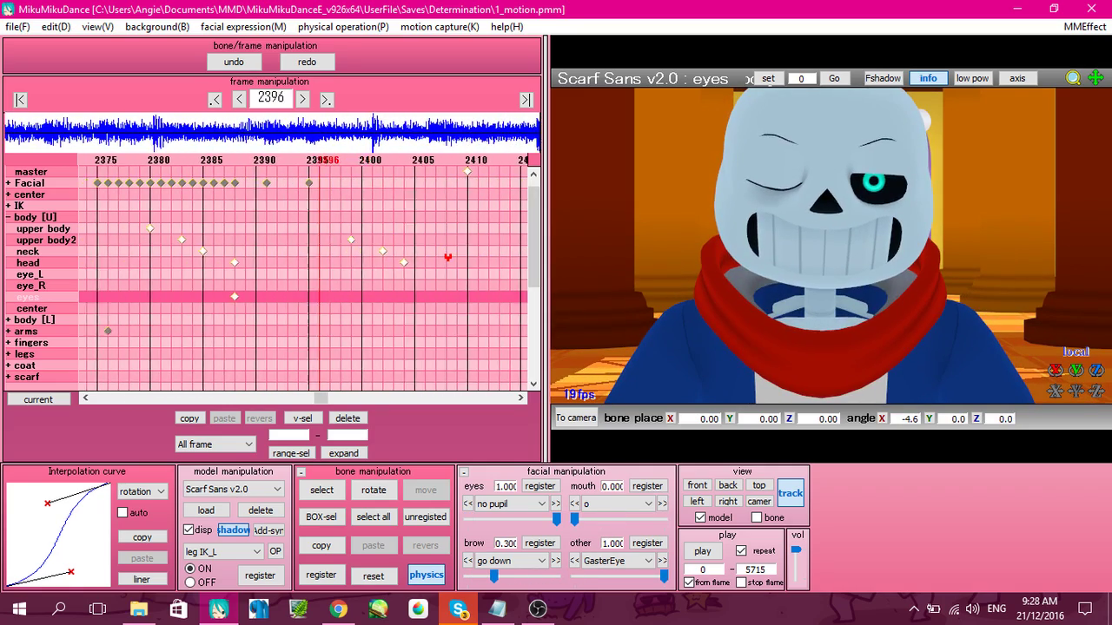
pyautogui.press('Right')
pyautogui.press('Right')
pyautogui.press('Right')
pyautogui.press('Right')
pyautogui.press('Right')
pyautogui.press('Right')
pyautogui.press('Right')
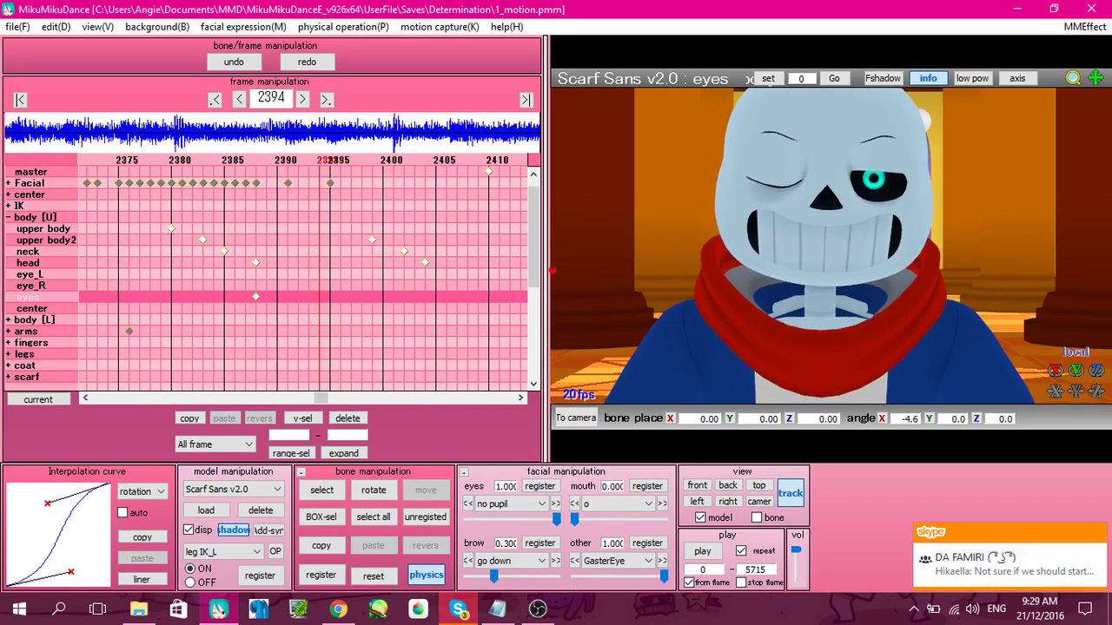
# Step: Advance from frame 2394 to frame 2406 to reach the green-sweater character's next shot
pyautogui.press('Right')
pyautogui.press('Right')
pyautogui.press('Right')
pyautogui.press('Right')
pyautogui.press('Right')
pyautogui.press('Right')
pyautogui.press('Right')
pyautogui.press('Right')
pyautogui.press('Right')
pyautogui.press('Right')
pyautogui.press('Right')
pyautogui.press('Right')
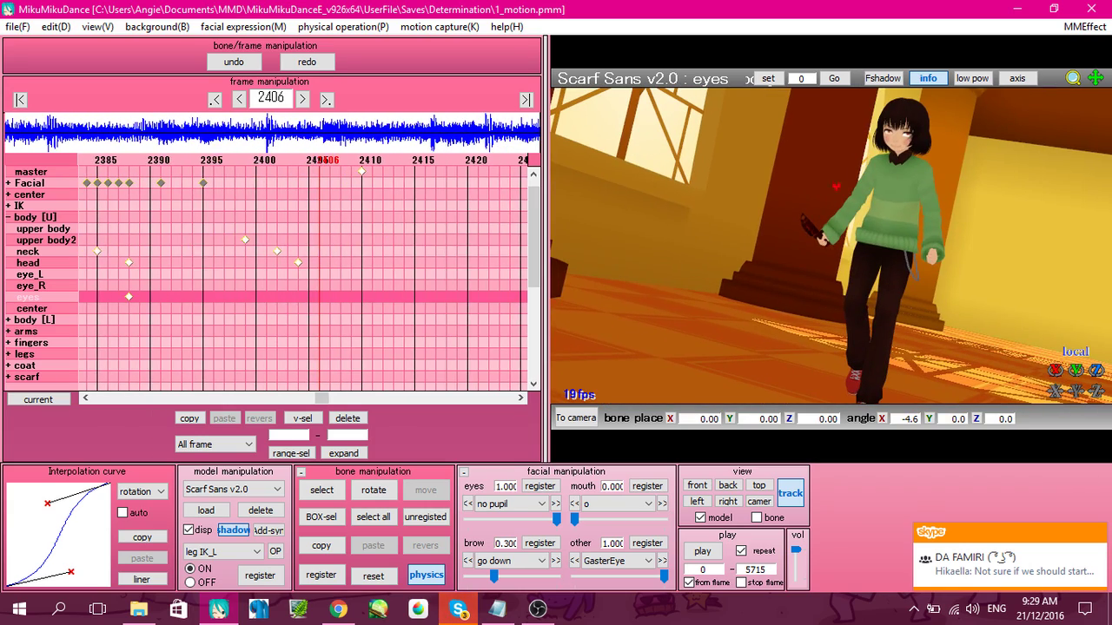
# Step: Return from frame 2406 to frame 2387 to bring back the skeleton's winking close-up
pyautogui.press('Left')
pyautogui.press('Left')
pyautogui.press('Left')
pyautogui.press('Left')
pyautogui.press('Left')
pyautogui.press('Left')
pyautogui.press('Left')
pyautogui.press('Left')
pyautogui.press('Left')
pyautogui.press('Left')
pyautogui.press('Left')
pyautogui.press('Left')
pyautogui.press('Left')
pyautogui.press('Left')
pyautogui.press('Left')
pyautogui.press('Left')
pyautogui.press('Left')
pyautogui.press('Left')
pyautogui.press('Left')
pyautogui.press('Left')
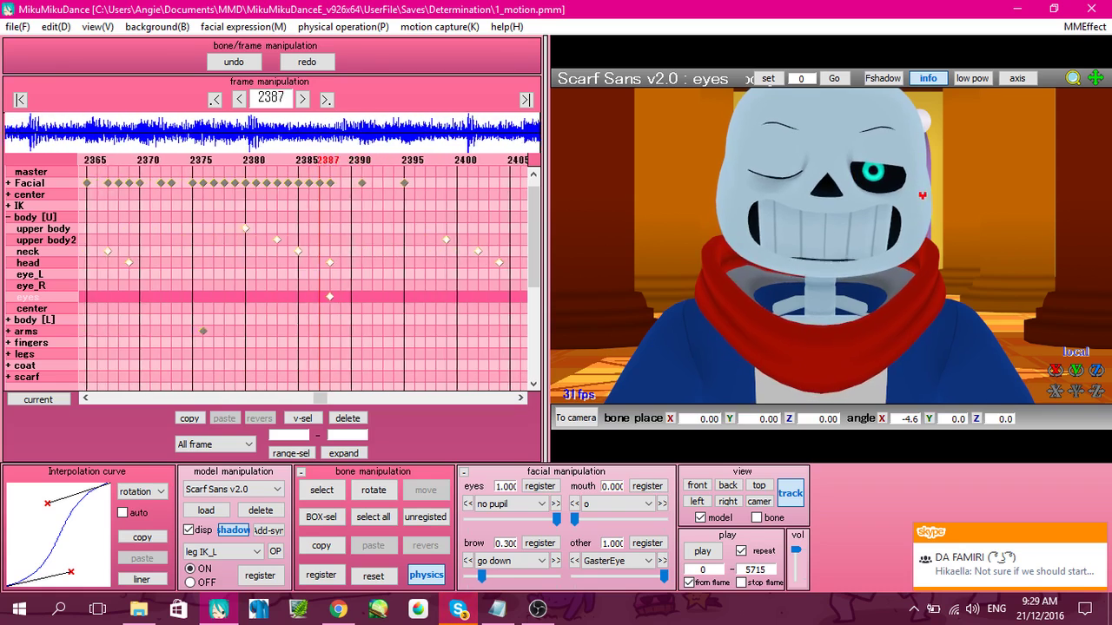
# Step: Step back and forth between frames 2387 and 2396, ending at frame 2388, to examine the skeleton's glowing eye after the head settles
pyautogui.press('Right')
pyautogui.press('Right')
pyautogui.press('Right')
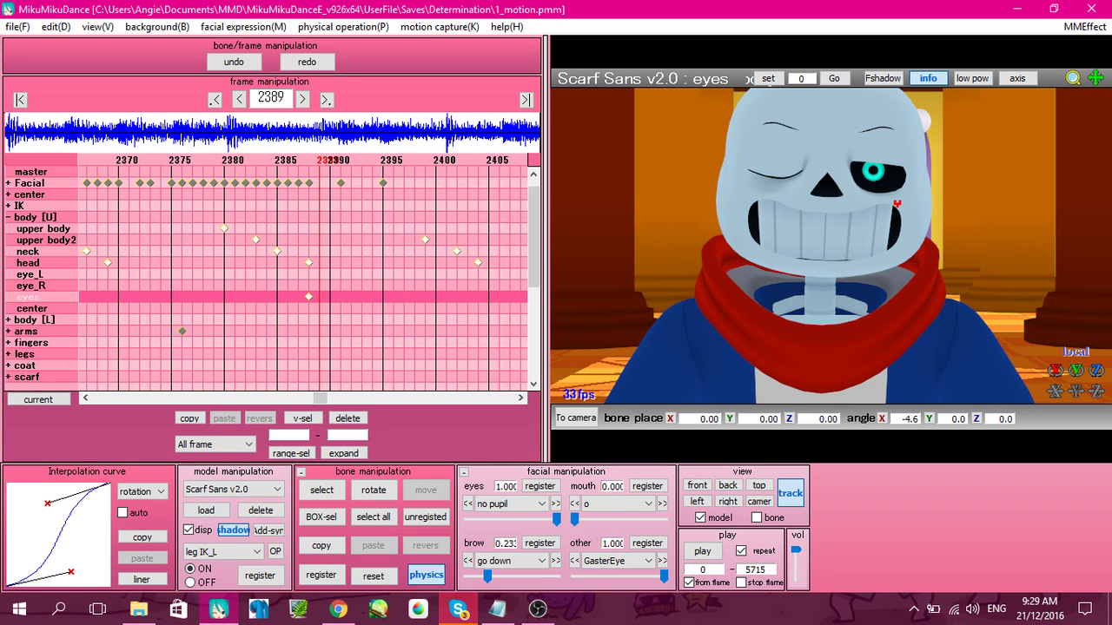
pyautogui.press('Left')
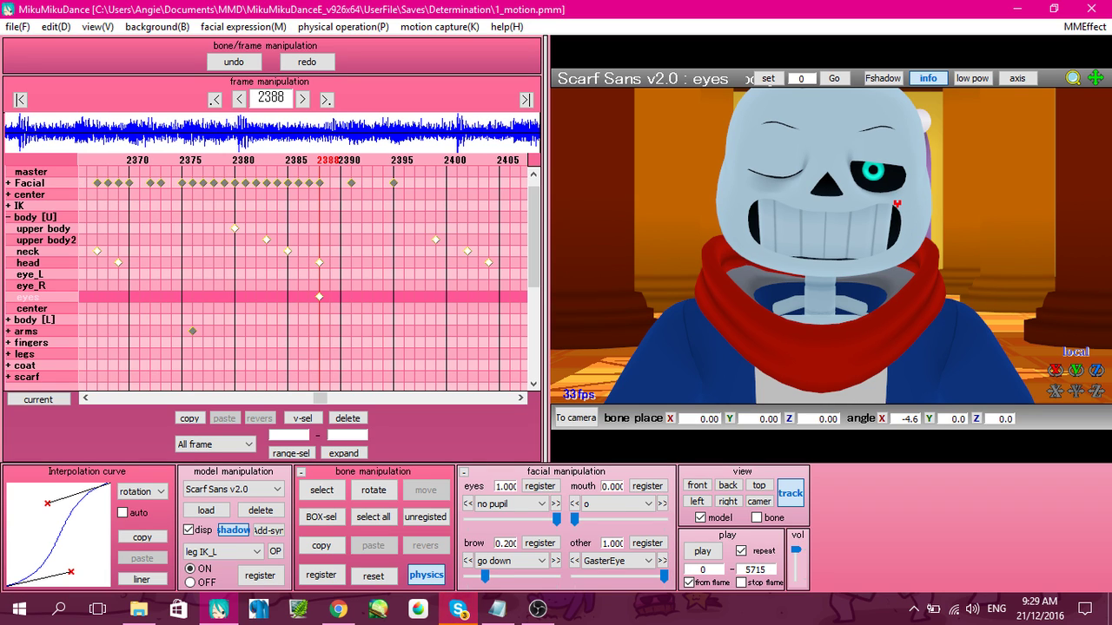
pyautogui.press('Right')
pyautogui.press('Right')
pyautogui.press('Right')
pyautogui.press('Right')
pyautogui.press('Right')
pyautogui.press('Right')
pyautogui.press('Right')
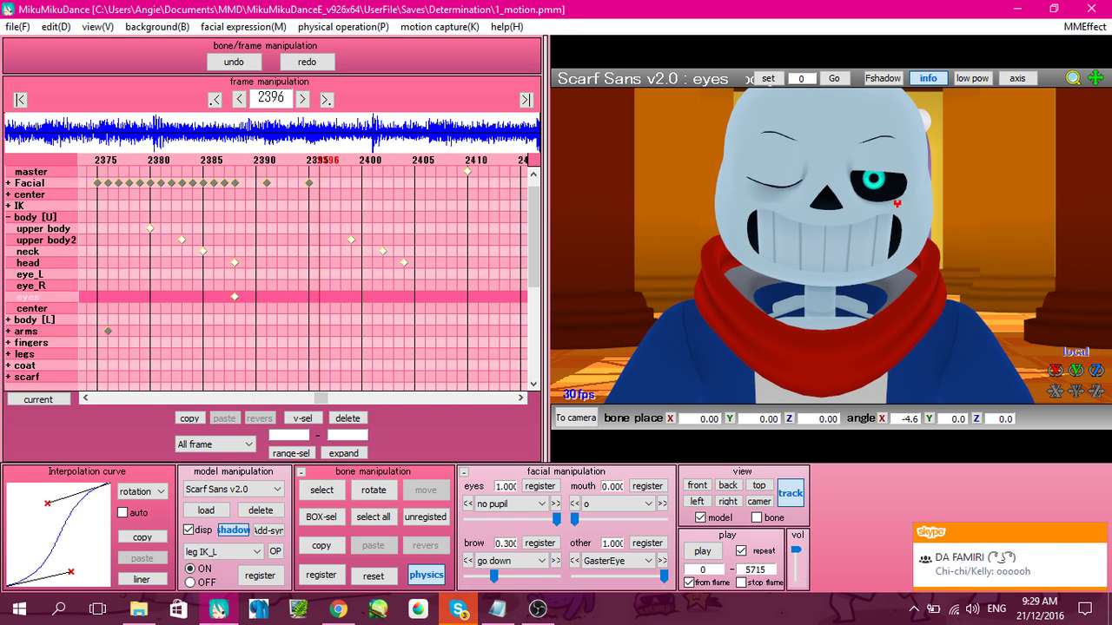
pyautogui.press('Left')
pyautogui.press('Left')
pyautogui.press('Left')
pyautogui.press('Left')
pyautogui.press('Left')
pyautogui.press('Left')
pyautogui.press('Left')
pyautogui.press('Left')
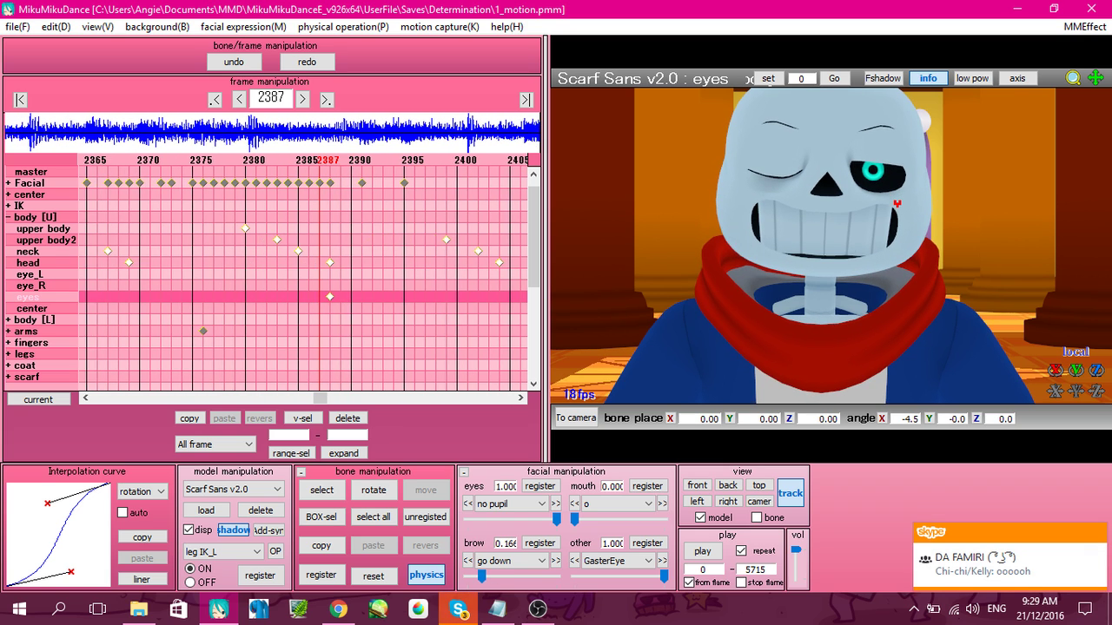
pyautogui.press('Right')
pyautogui.press('Right')
pyautogui.press('Right')
pyautogui.press('Right')
pyautogui.press('Right')
pyautogui.press('Right')
pyautogui.press('Right')
pyautogui.press('Right')
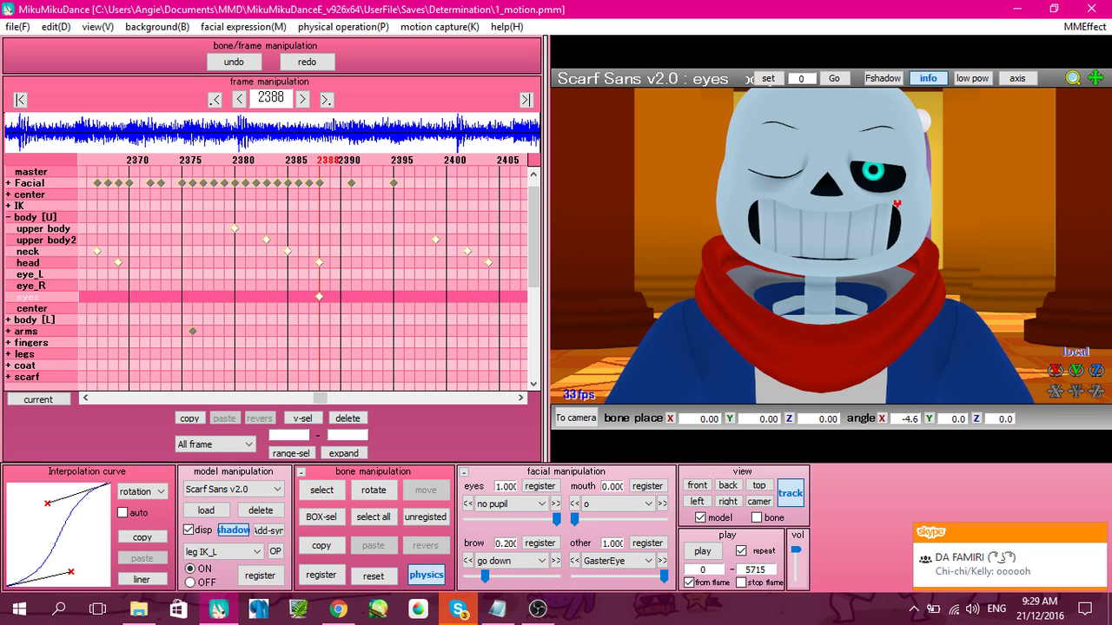
# Step: Step back from frame 2388 to frame 2371 to review the skeleton's tilted head with closed eyes
pyautogui.press('Left')
pyautogui.press('Left')
pyautogui.press('Left')
pyautogui.press('Left')
pyautogui.press('Left')
pyautogui.press('Left')
pyautogui.press('Left')
pyautogui.press('Left')
pyautogui.press('Left')
pyautogui.press('Left')
pyautogui.press('Left')
pyautogui.press('Left')
pyautogui.press('Left')
pyautogui.press('Left')
pyautogui.press('Left')
pyautogui.press('Left')
pyautogui.press('Left')
pyautogui.press('Left')
pyautogui.press('Left')
pyautogui.press('Left')
pyautogui.press('Left')
pyautogui.press('Left')
pyautogui.press('Left')
pyautogui.press('Left')
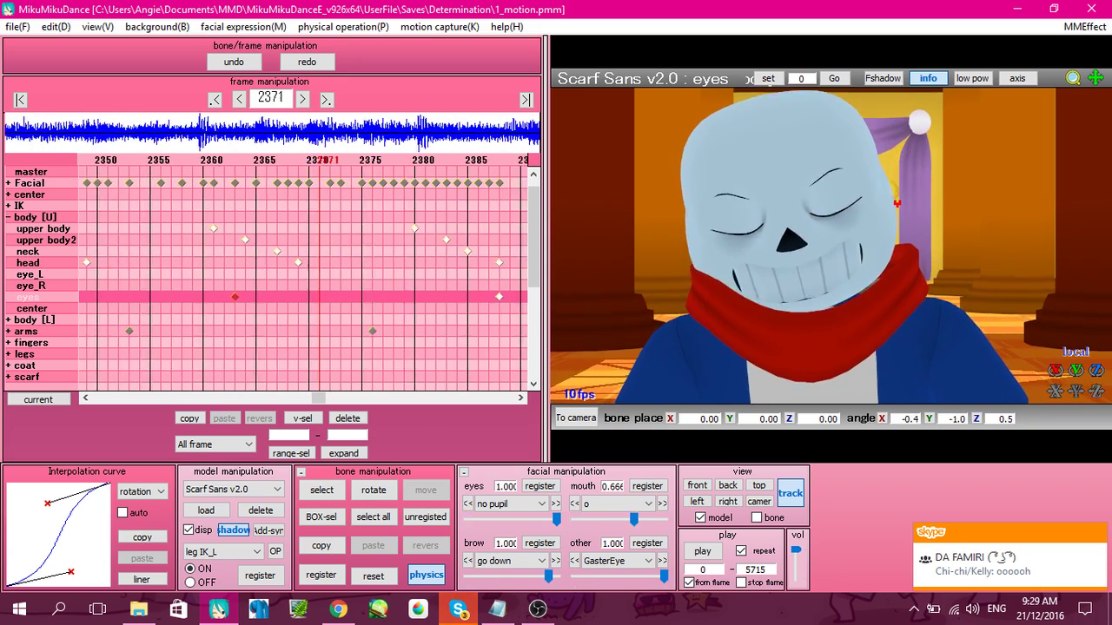
# Step: Scrub back and forth past frame 2371, ending at frame 2376, to examine how the skeleton's eye opens during the head turn
pyautogui.press('Right')
pyautogui.press('Right')
pyautogui.press('Right')
pyautogui.press('Right')
pyautogui.press('Right')
pyautogui.press('Right')
pyautogui.press('Right')
pyautogui.press('Right')
pyautogui.press('Right')
pyautogui.press('Left')
pyautogui.press('Left')
pyautogui.press('Left')
pyautogui.press('Left')
pyautogui.press('Left')
pyautogui.press('Left')
pyautogui.press('Left')
pyautogui.press('Left')
pyautogui.press('Left')
pyautogui.press('Left')
pyautogui.press('Left')
pyautogui.press('Left')
pyautogui.press('Left')
pyautogui.press('Left')
pyautogui.press('Right')
pyautogui.press('Right')
pyautogui.press('Right')
pyautogui.press('Right')
pyautogui.press('Right')
pyautogui.press('Right')
pyautogui.press('Right')
pyautogui.press('Right')
pyautogui.press('Right')
pyautogui.press('Right')
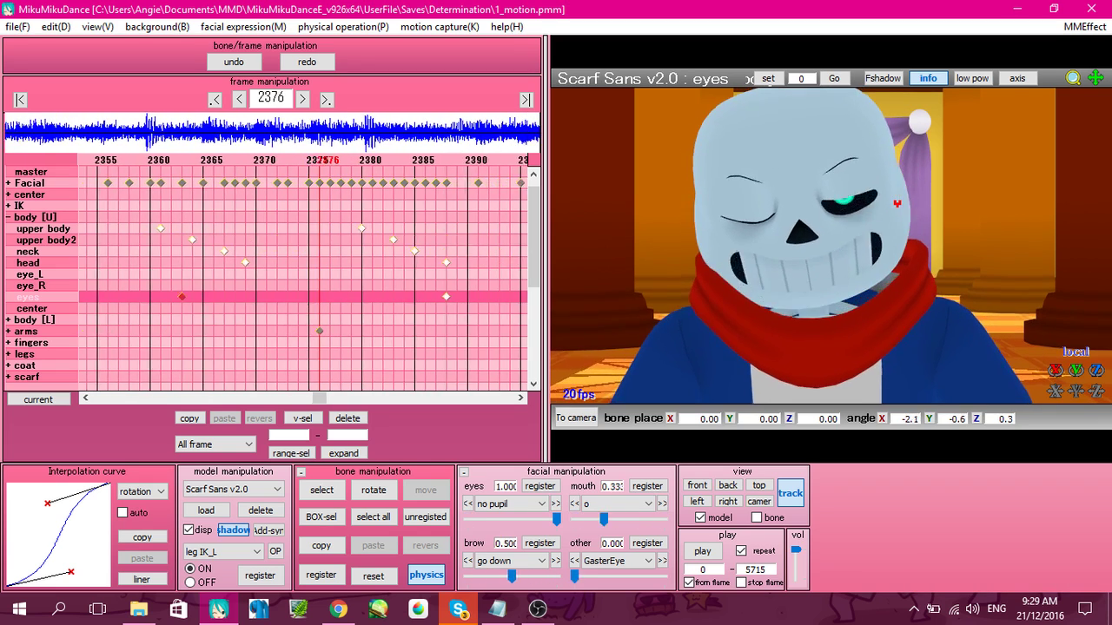
# Step: Advance from frame 2376 to frame 2391 to follow the skeleton's head rising with its eye movement
pyautogui.press('Right')
pyautogui.press('Right')
pyautogui.press('Right')
pyautogui.press('Right')
pyautogui.press('Right')
pyautogui.press('Right')
pyautogui.press('Right')
pyautogui.press('Right')
pyautogui.press('Right')
pyautogui.press('Right')
pyautogui.press('Right')
pyautogui.press('Right')
pyautogui.press('Right')
pyautogui.press('Right')
pyautogui.press('Right')
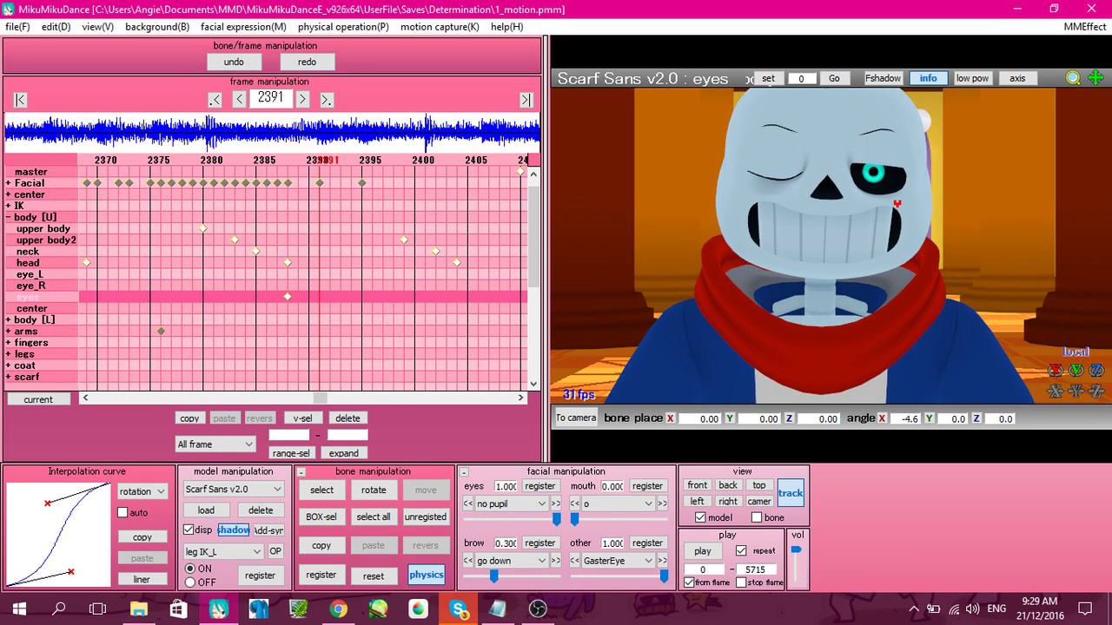
# Step: Step back from frame 2391 to frame 2375 to review the skeleton's half-open glowing eye and tilted head
pyautogui.press('Left')
pyautogui.press('Left')
pyautogui.press('Left')
pyautogui.press('Left')
pyautogui.press('Left')
pyautogui.press('Left')
pyautogui.press('Left')
pyautogui.press('Left')
pyautogui.press('Left')
pyautogui.press('Left')
pyautogui.press('Left')
pyautogui.press('Left')
pyautogui.press('Left')
pyautogui.press('Left')
pyautogui.press('Left')
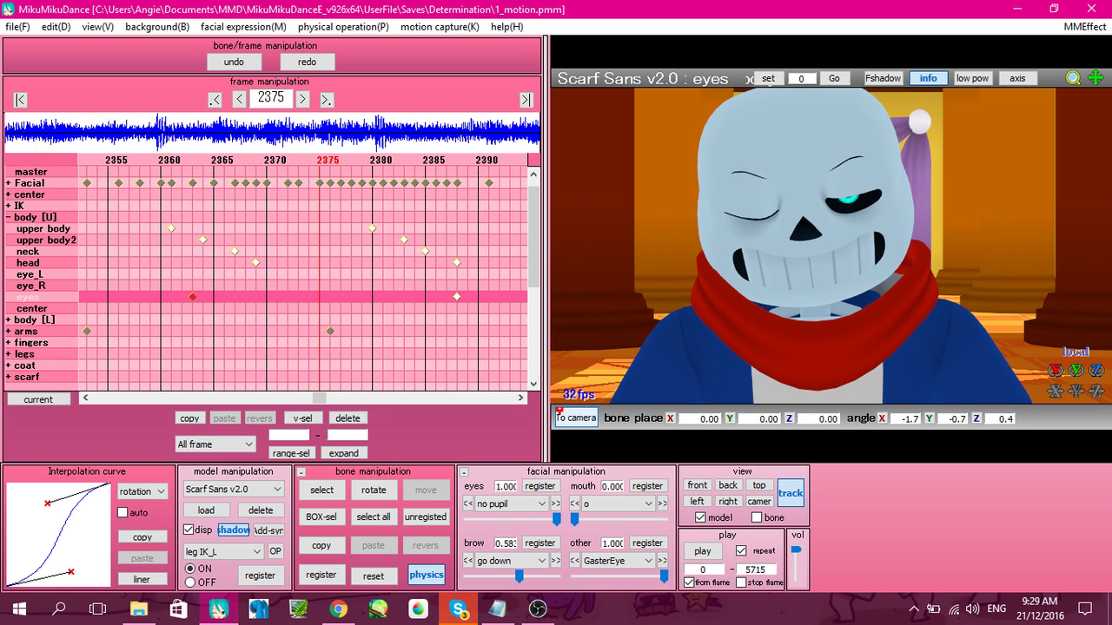
# Step: Advance from frame 2375 to frame 2395 to compare the timing of the skeleton's eye and head motion
pyautogui.press('Right')
pyautogui.press('Right')
pyautogui.press('Right')
pyautogui.press('Right')
pyautogui.press('Right')
pyautogui.press('Right')
pyautogui.press('Right')
pyautogui.press('Right')
pyautogui.press('Right')
pyautogui.press('Right')
pyautogui.press('Right')
pyautogui.press('Right')
pyautogui.press('Right')
pyautogui.press('Right')
pyautogui.press('Right')
pyautogui.press('Right')
pyautogui.press('Right')
pyautogui.press('Right')
pyautogui.press('Right')
pyautogui.press('Right')
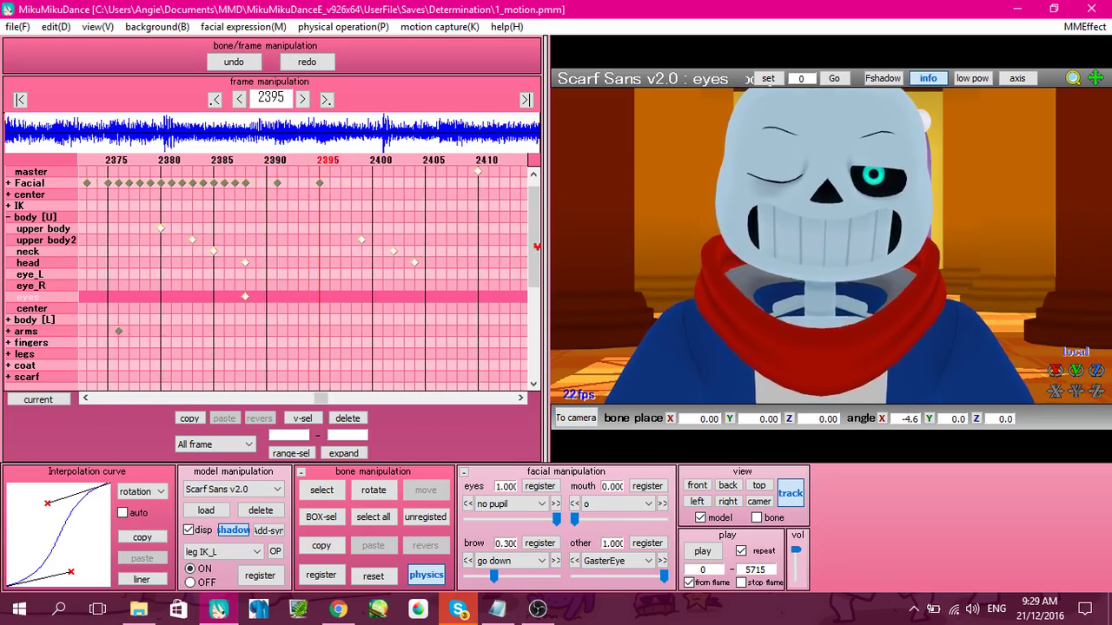
# Step: Advance from frame 2395 to frame 2434 to move from the skeleton's close-up to the green-sweatered character's shot
pyautogui.press('Right')
pyautogui.press('Right')
pyautogui.press('Right')
pyautogui.press('Right')
pyautogui.press('Right')
pyautogui.press('Right')
pyautogui.press('Right')
pyautogui.press('Right')
pyautogui.press('Right')
pyautogui.press('Right')
pyautogui.press('Right')
pyautogui.press('Right')
pyautogui.press('Right')
pyautogui.press('Right')
pyautogui.press('Right')
pyautogui.press('Right')
pyautogui.press('Right')
pyautogui.press('Right')
pyautogui.press('Right')
pyautogui.press('Right')
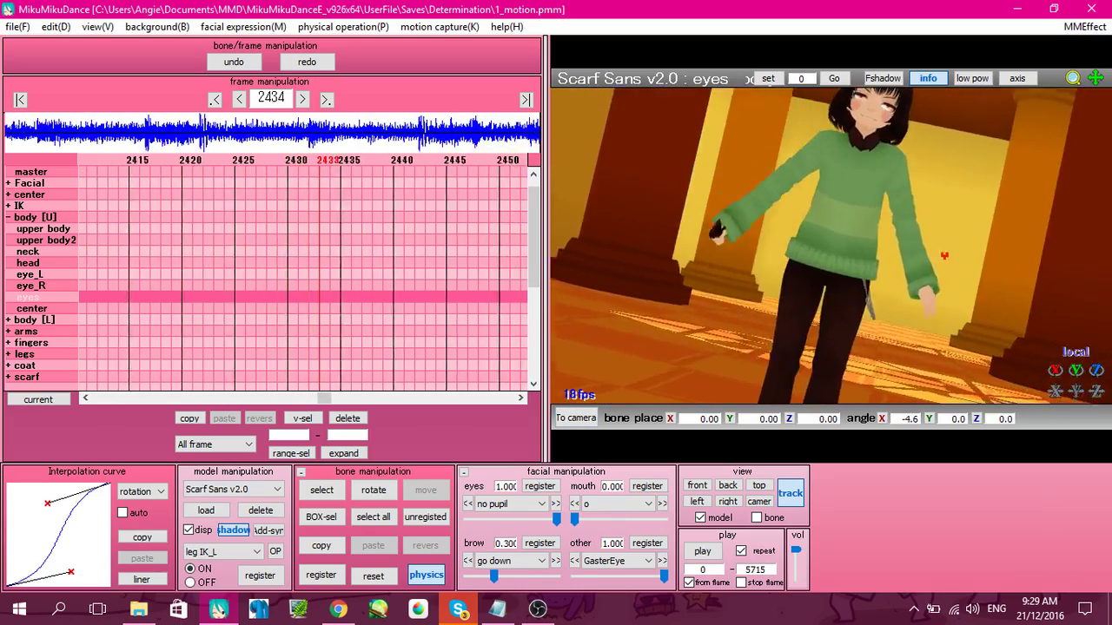
# Step: Step back from frame 2434 to frame 2426 to review the green-sweatered character's arm and head pose
pyautogui.press('Left')
pyautogui.press('Left')
pyautogui.press('Left')
pyautogui.press('Left')
pyautogui.press('Left')
pyautogui.press('Left')
pyautogui.press('Left')
pyautogui.press('Left')
pyautogui.press('Left')
pyautogui.press('Left')
pyautogui.press('Left')
pyautogui.press('Left')
pyautogui.press('Left')
pyautogui.press('Left')
pyautogui.press('Left')
pyautogui.press('Left')
pyautogui.press('Left')
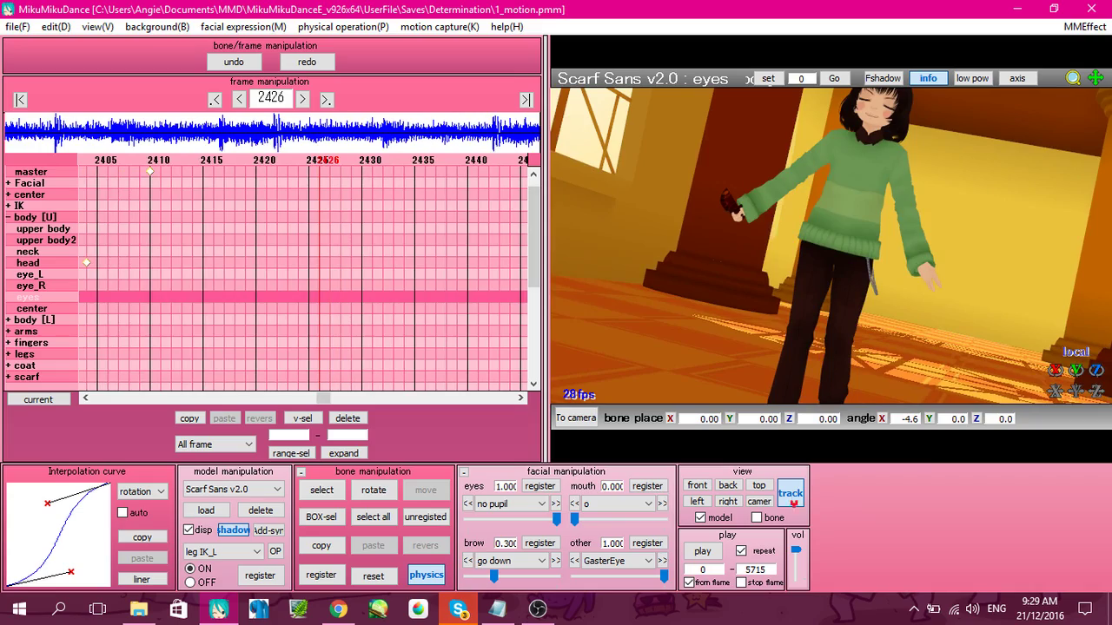
# Step: Advance from frame 2426 to frame 2442 to follow the green-sweatered character's body motion
pyautogui.press('Right')
pyautogui.press('Right')
pyautogui.press('Right')
pyautogui.press('Right')
pyautogui.press('Right')
pyautogui.press('Right')
pyautogui.press('Right')
pyautogui.press('Right')
pyautogui.press('Right')
pyautogui.press('Right')
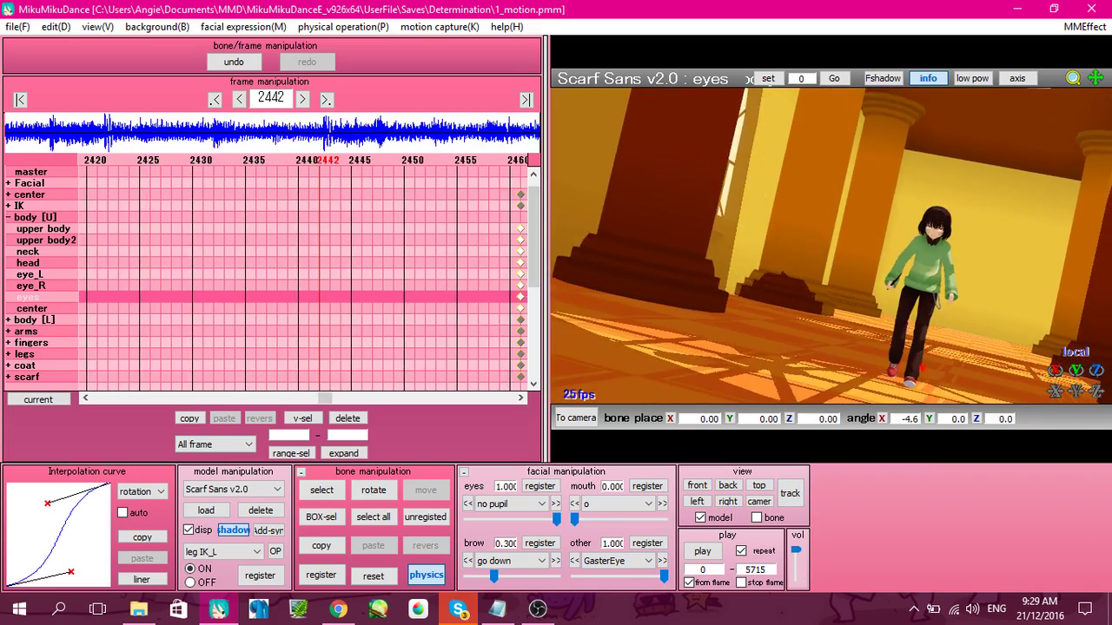
# Step: Step back from frame 2442 to frame 2428 to revisit the green-sweatered character's outstretched arm
pyautogui.press('Left')
pyautogui.press('Left')
pyautogui.press('Left')
pyautogui.press('Left')
pyautogui.press('Left')
pyautogui.press('Left')
pyautogui.press('Left')
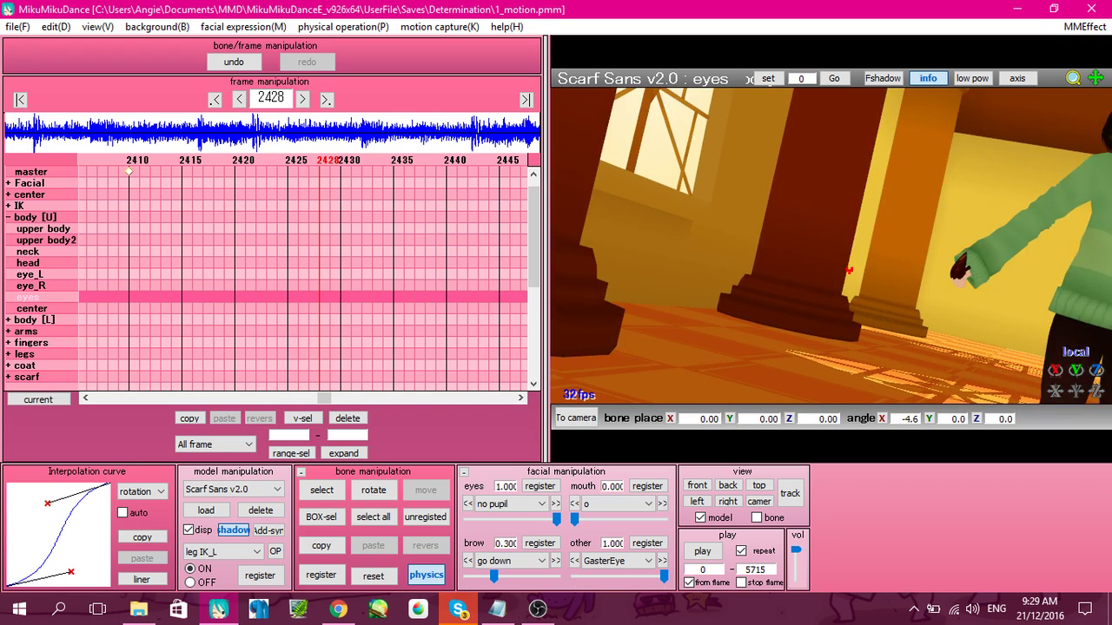
# Step: Move ahead from frame 2428 to frame 2434 to examine the character's arms and torso up close
pyautogui.press('Right')
pyautogui.press('Right')
pyautogui.press('Right')
pyautogui.press('Right')
pyautogui.press('Right')
pyautogui.press('Right')
pyautogui.press('Right')
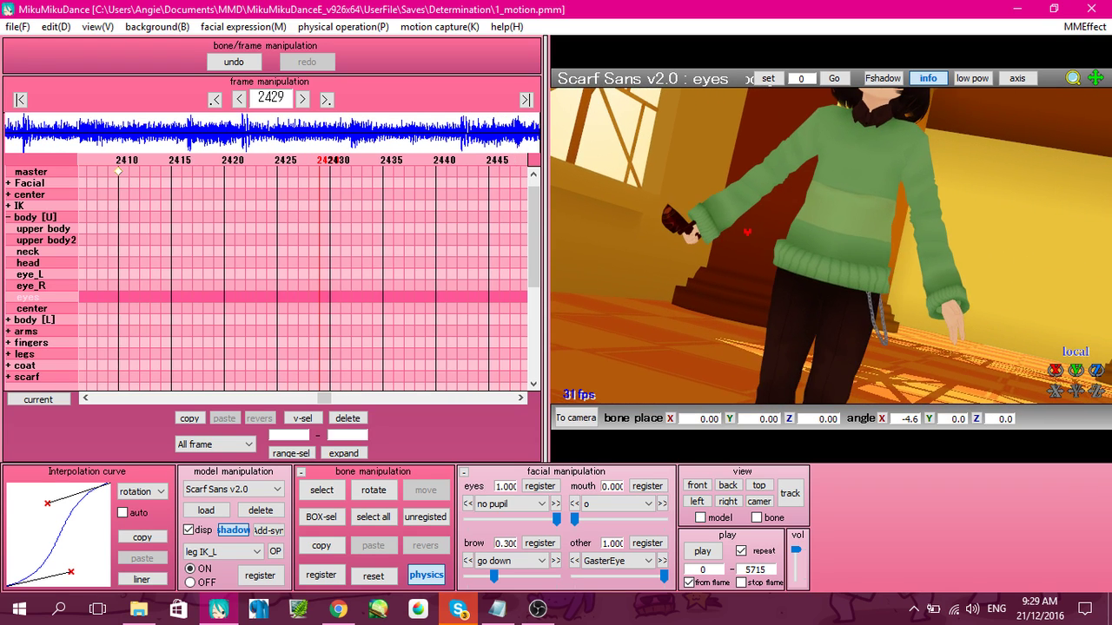
pyautogui.press('Right')
pyautogui.press('Right')
pyautogui.press('Right')
pyautogui.press('Right')
pyautogui.press('Right')
pyautogui.press('Right')
pyautogui.press('Right')
pyautogui.press('Right')
pyautogui.press('Right')
pyautogui.press('Right')
pyautogui.press('Right')
pyautogui.press('Right')
pyautogui.press('Right')
pyautogui.press('Right')
pyautogui.press('Right')
pyautogui.press('Right')
pyautogui.press('Right')
pyautogui.press('Right')
pyautogui.press('Right')
pyautogui.press('Right')
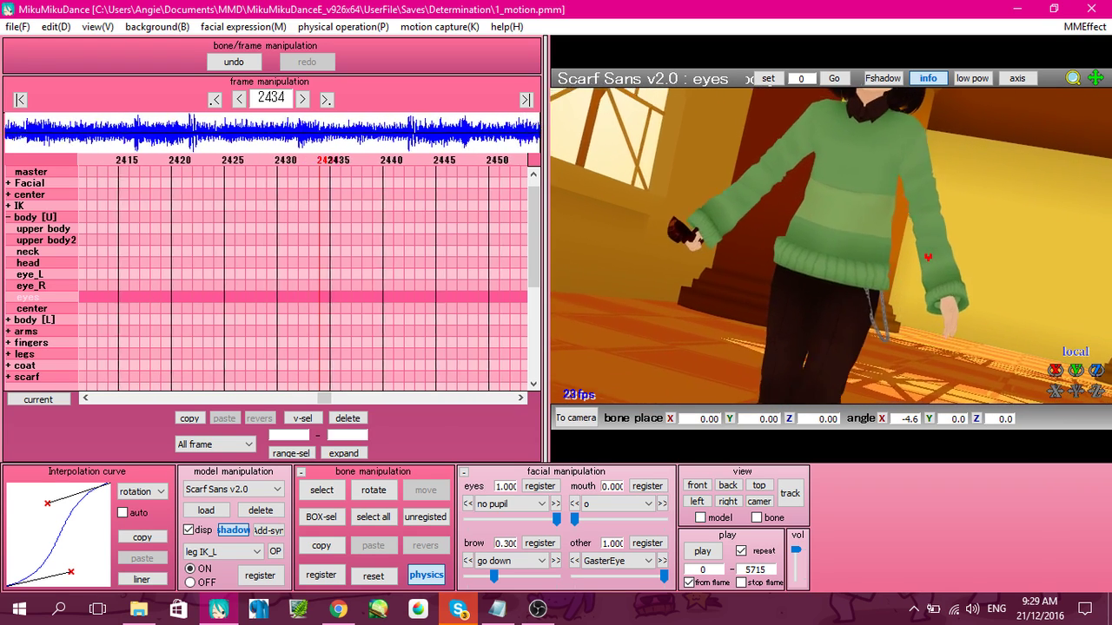
# Step: Scrub back from frame 2434 to frame 2429 to study the subtle movement of the character's arms and hands
pyautogui.press('Left')
pyautogui.press('Left')
pyautogui.press('Left')
pyautogui.press('Left')
pyautogui.press('Left')
pyautogui.press('Left')
pyautogui.press('Left')
pyautogui.press('Left')
pyautogui.press('Left')
pyautogui.press('Left')
pyautogui.press('Left')
pyautogui.press('Left')
pyautogui.press('Left')
pyautogui.press('Left')
pyautogui.press('Left')
pyautogui.press('Left')
pyautogui.press('Left')
pyautogui.press('Left')
pyautogui.press('Left')
pyautogui.press('Left')
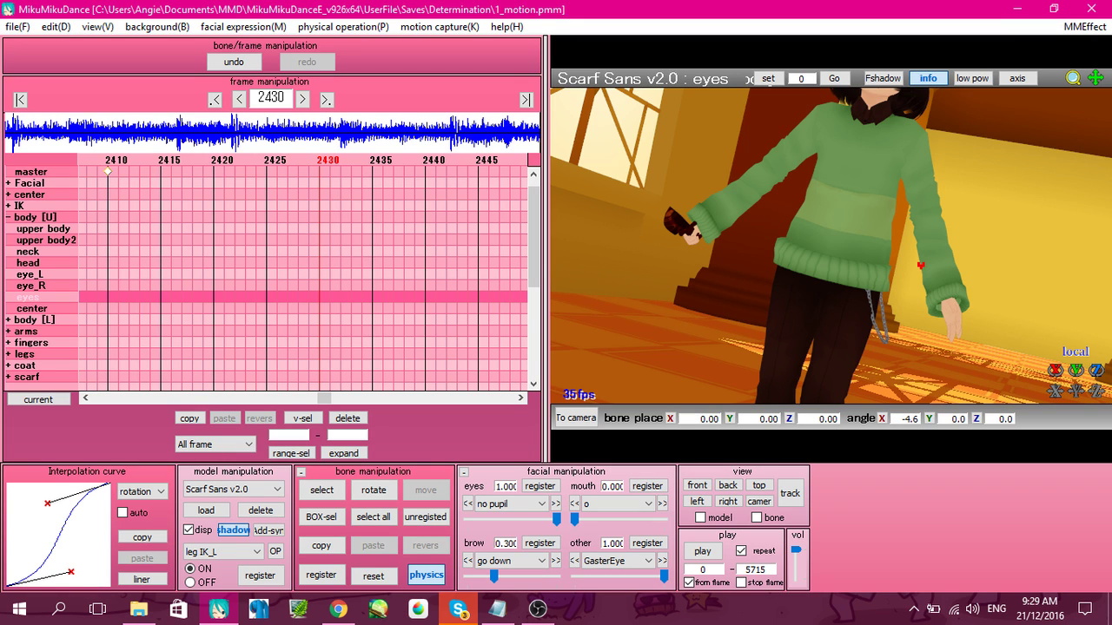
pyautogui.press('Left')
pyautogui.press('Left')
pyautogui.press('Left')
pyautogui.press('Left')
pyautogui.press('Left')
pyautogui.press('Left')
pyautogui.press('Left')
pyautogui.press('Left')
pyautogui.press('Left')
pyautogui.press('Left')
pyautogui.press('Left')
pyautogui.press('Left')
pyautogui.press('Left')
pyautogui.press('Left')
pyautogui.press('Left')
pyautogui.press('Left')
pyautogui.press('Left')
pyautogui.press('Left')
pyautogui.press('Left')
pyautogui.press('Left')
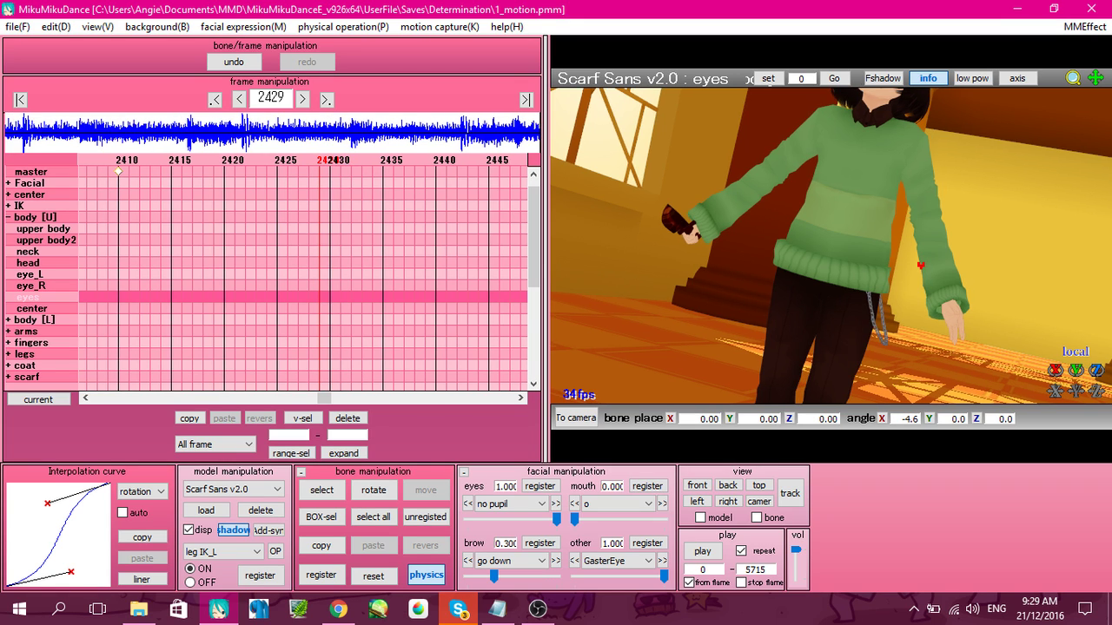
# Step: Review the green-sweatered character's earlier arm movement around frame 2389
pyautogui.press('Right')
pyautogui.press('Right')
pyautogui.press('Right')
pyautogui.press('Right')
pyautogui.press('Right')
pyautogui.press('Right')
pyautogui.press('Right')
pyautogui.press('Right')
pyautogui.press('Right')
pyautogui.press('Right')
pyautogui.press('Right')
pyautogui.press('Right')
pyautogui.press('Right')
pyautogui.press('Right')
pyautogui.press('Right')
pyautogui.press('Right')
pyautogui.press('Right')
pyautogui.press('Right')
pyautogui.press('Right')
pyautogui.press('Right')
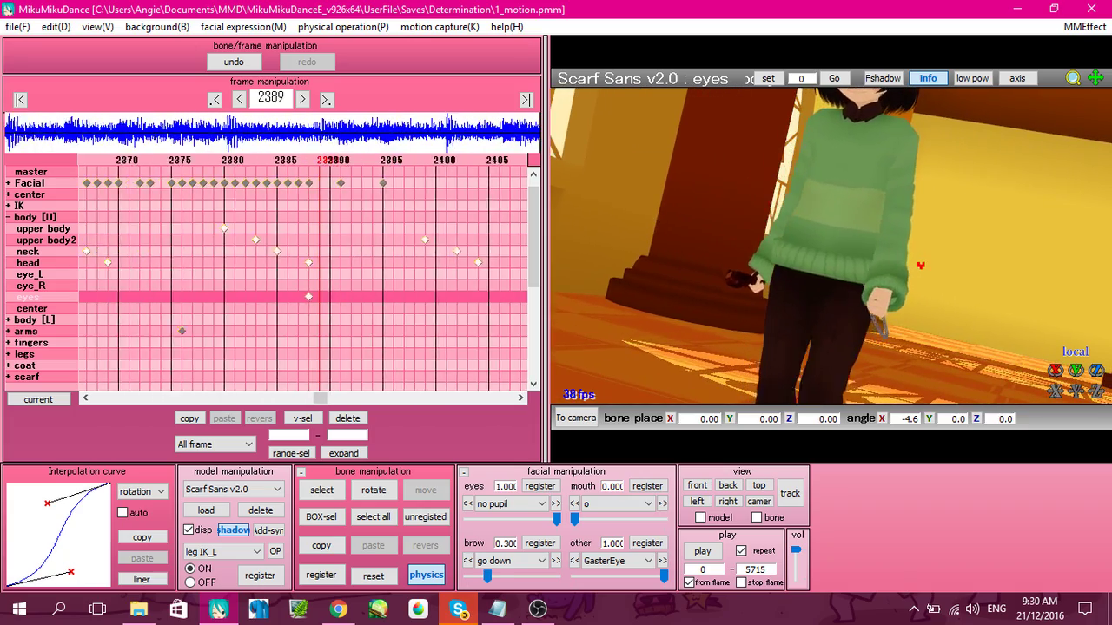
# Step: Advance from frame 2389 to frame 2437 to follow the character's arms spreading outward and coming back in
pyautogui.press('Right')
pyautogui.press('Right')
pyautogui.press('Right')
pyautogui.press('Right')
pyautogui.press('Right')
pyautogui.press('Right')
pyautogui.press('Right')
pyautogui.press('Right')
pyautogui.press('Right')
pyautogui.press('Right')
pyautogui.press('Right')
pyautogui.press('Right')
pyautogui.press('Right')
pyautogui.press('Right')
pyautogui.press('Right')
pyautogui.press('Right')
pyautogui.press('Right')
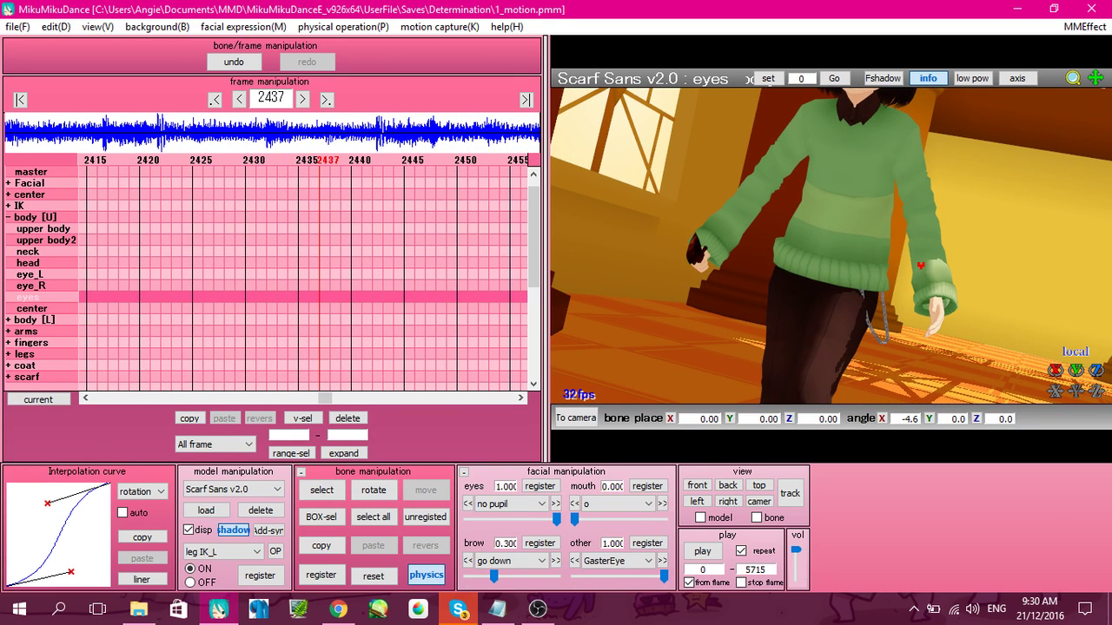
# Step: Scrub back from frame 2437 to frame 2414 to study the green-sweatered character's arm and body motion in reverse
pyautogui.press('Left')
pyautogui.press('Left')
pyautogui.press('Left')
pyautogui.press('Left')
pyautogui.press('Left')
pyautogui.press('Left')
pyautogui.press('Left')
pyautogui.press('Left')
pyautogui.press('Left')
pyautogui.press('Left')
pyautogui.press('Left')
pyautogui.press('Left')
pyautogui.press('Left')
pyautogui.press('Left')
pyautogui.press('Left')
pyautogui.press('Left')
pyautogui.press('Left')
pyautogui.press('Left')
pyautogui.press('Left')
pyautogui.press('Left')
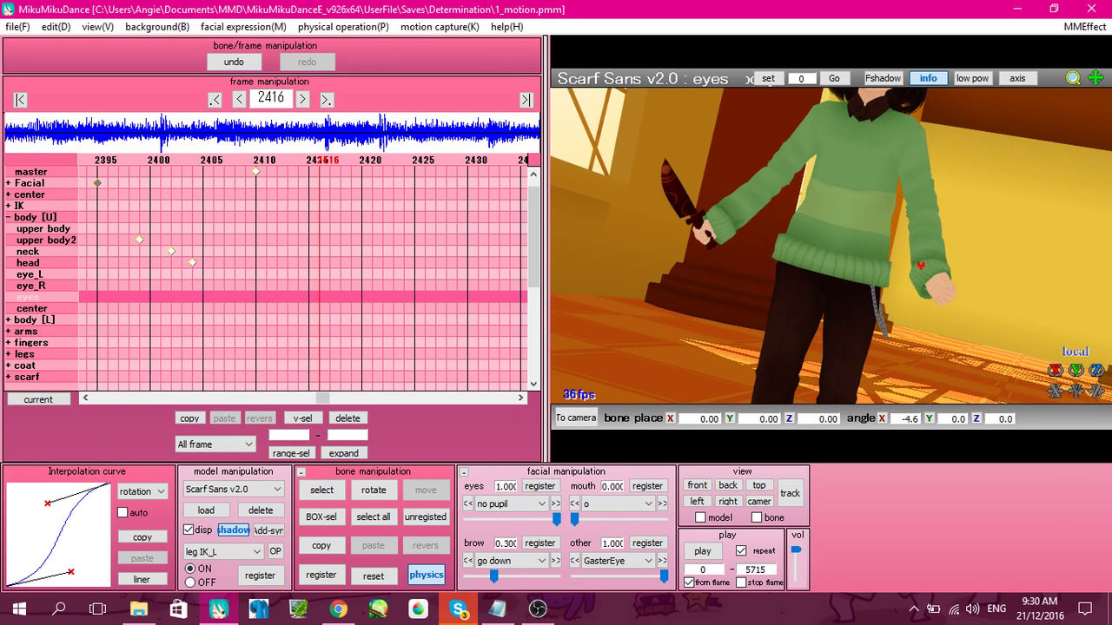
pyautogui.press('Left')
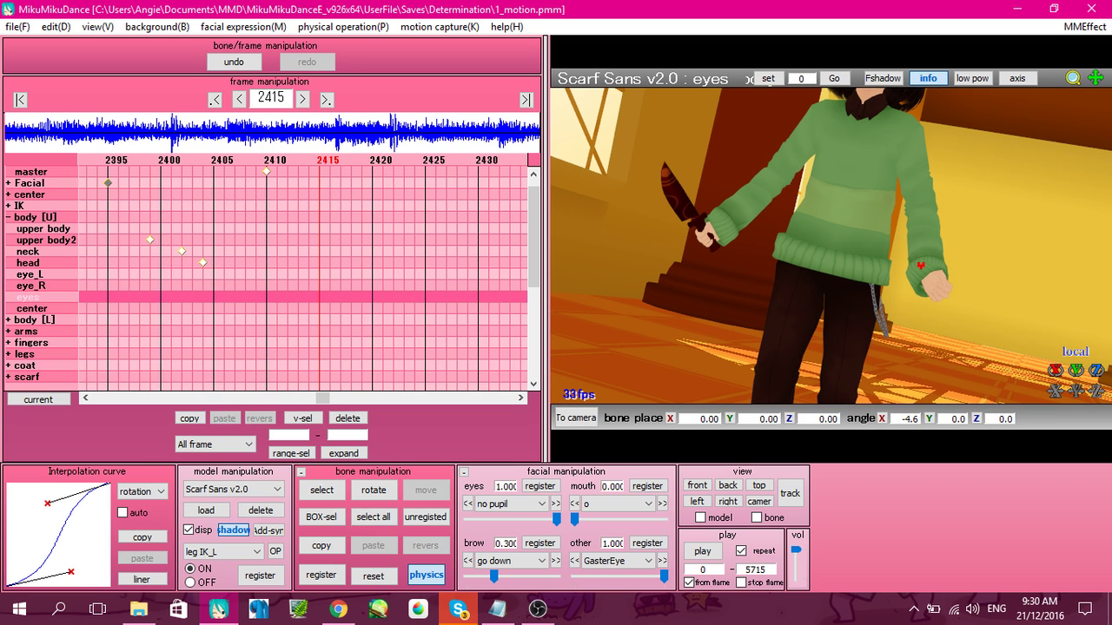
pyautogui.press('Left')
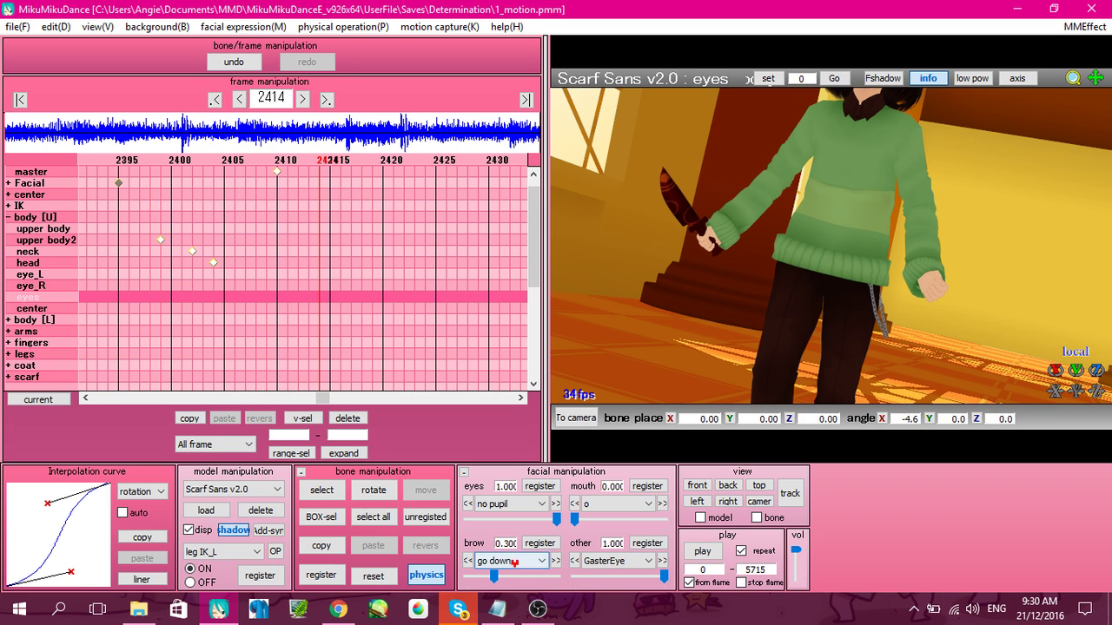
# Step: Consult the expressive motion checklist in Notepad, and return to MikuMikuDance to rewind the motion to frame 2388
pyautogui.click(497, 610)
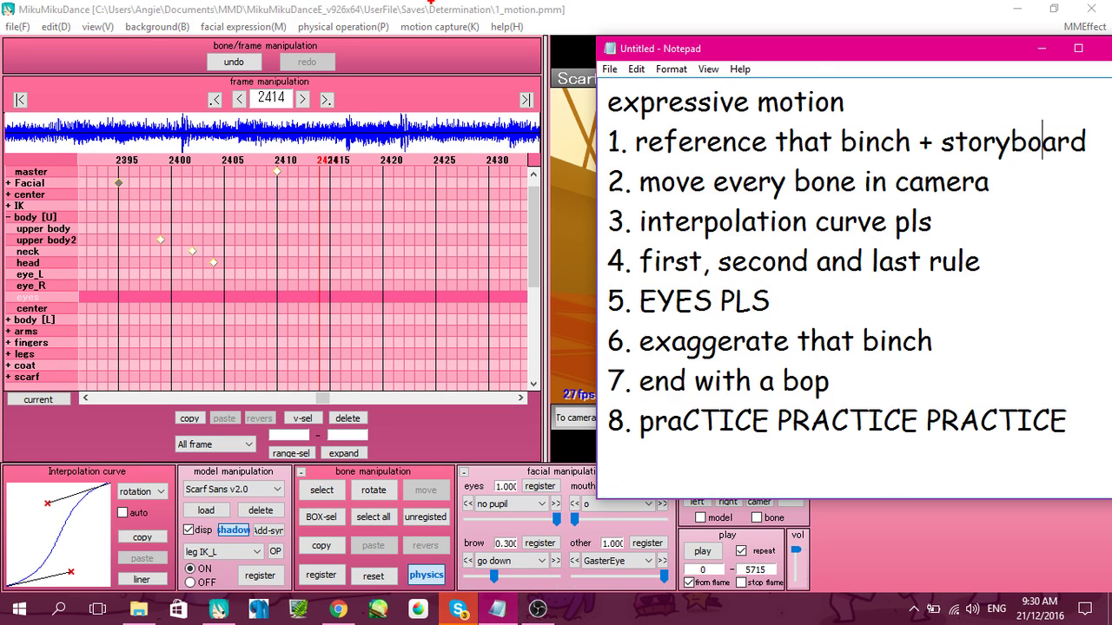
pyautogui.click(431, 3)
pyautogui.press('Left')
pyautogui.press('Left')
pyautogui.press('Left')
pyautogui.press('Left')
pyautogui.press('Left')
pyautogui.press('Left')
pyautogui.press('Left')
pyautogui.press('Left')
pyautogui.press('Left')
pyautogui.press('Left')
pyautogui.press('Left')
pyautogui.press('Left')
pyautogui.press('Left')
pyautogui.press('Left')
pyautogui.press('Left')
pyautogui.press('Left')
pyautogui.press('Left')
pyautogui.press('Left')
pyautogui.press('Left')
pyautogui.press('Left')
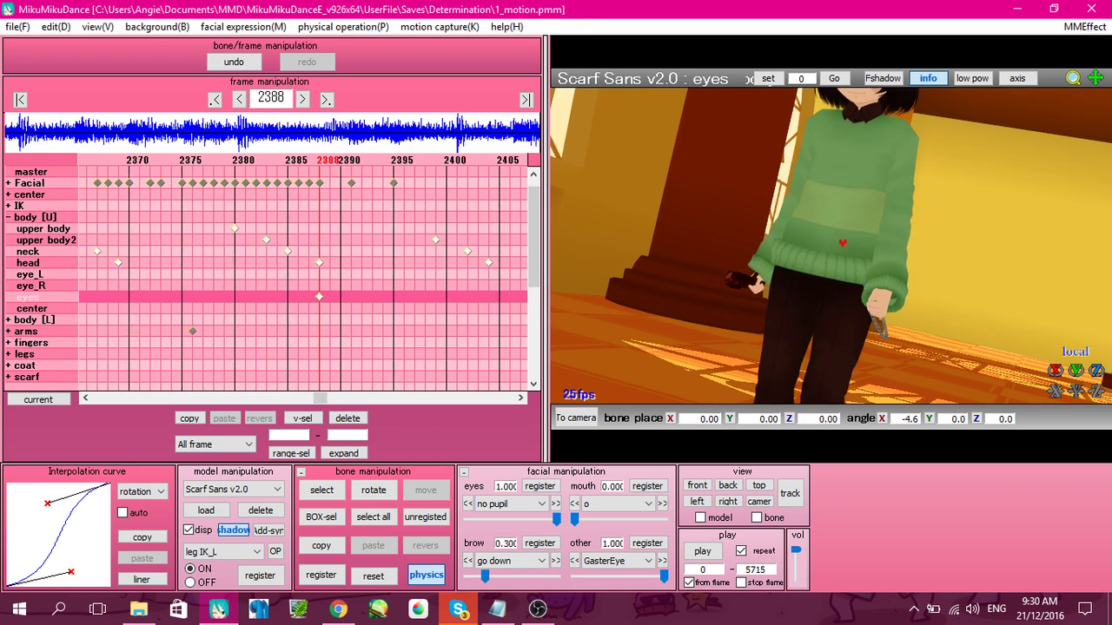
# Step: Scrub back from frame 2388 to frame 2345 to review the skeleton character's head tilt and facial motion
pyautogui.press('Left')
pyautogui.press('Left')
pyautogui.press('Left')
pyautogui.press('Left')
pyautogui.press('Left')
pyautogui.press('Left')
pyautogui.press('Left')
pyautogui.press('Left')
pyautogui.press('Left')
pyautogui.press('Left')
pyautogui.press('Left')
pyautogui.press('Left')
pyautogui.press('Left')
pyautogui.press('Left')
pyautogui.press('Left')
pyautogui.press('Left')
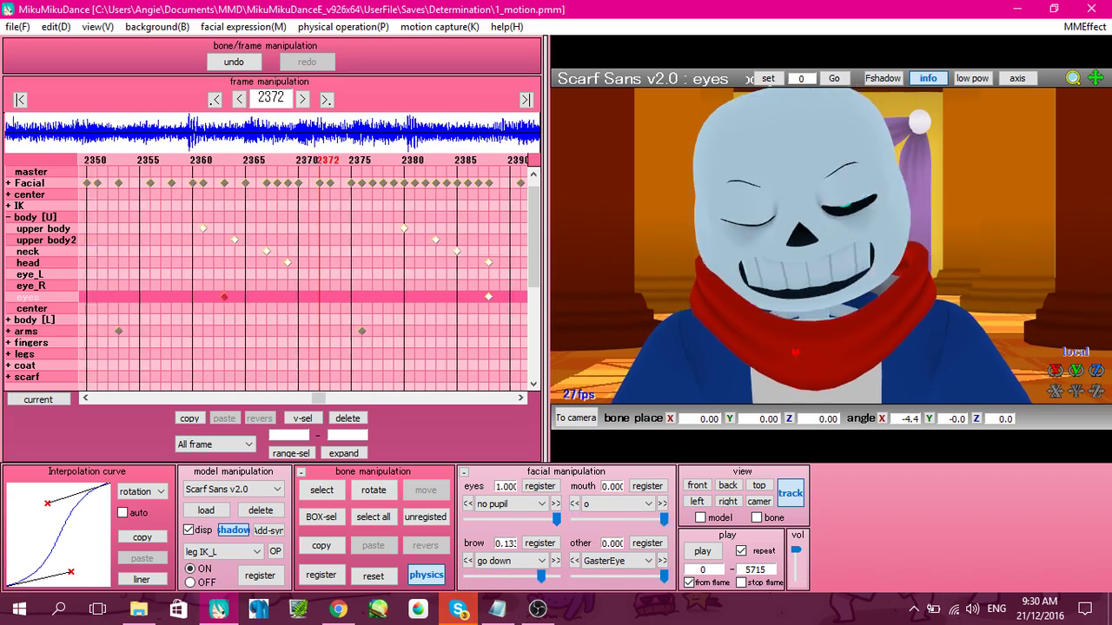
pyautogui.press('Left')
pyautogui.press('Left')
pyautogui.press('Left')
pyautogui.press('Left')
pyautogui.press('Left')
pyautogui.press('Left')
pyautogui.press('Left')
pyautogui.press('Left')
pyautogui.press('Left')
pyautogui.press('Left')
pyautogui.press('Left')
pyautogui.press('Left')
pyautogui.press('Left')
pyautogui.press('Left')
pyautogui.press('Left')
pyautogui.press('Left')
pyautogui.press('Left')
pyautogui.press('Left')
pyautogui.press('Left')
pyautogui.press('Left')
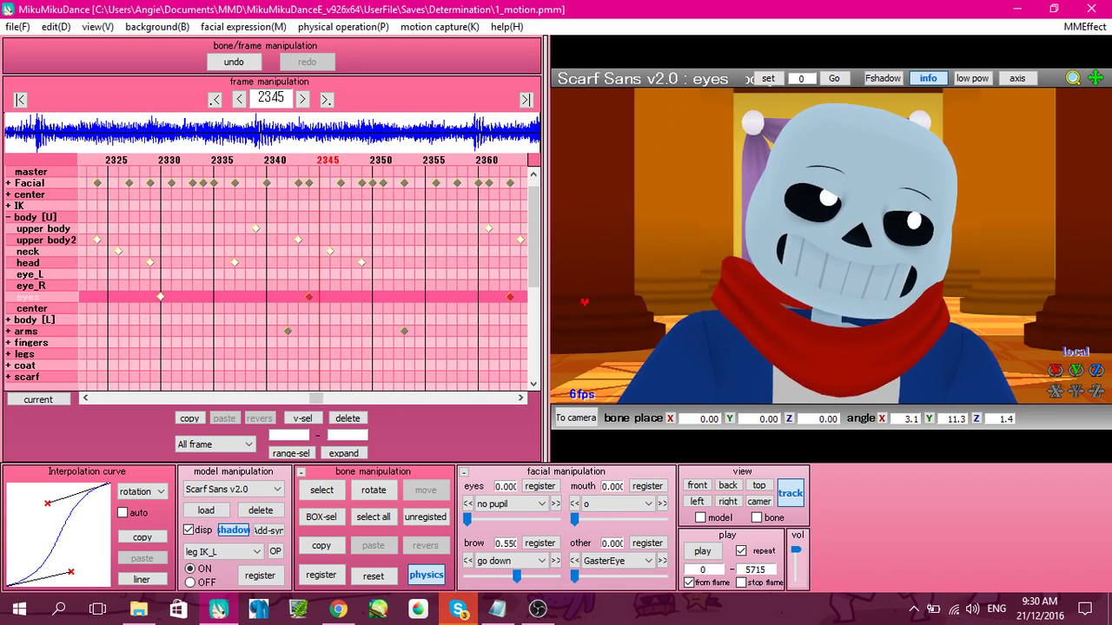
# Step: Go back from frame 2345 through the start of the skeleton's shot to the green-sweatered character's close-up at frame 2302
pyautogui.press('Left')
pyautogui.press('Left')
pyautogui.press('Left')
pyautogui.press('Left')
pyautogui.press('Left')
pyautogui.press('Left')
pyautogui.press('Left')
pyautogui.press('Left')
pyautogui.press('Left')
pyautogui.press('Left')
pyautogui.press('Left')
pyautogui.press('Left')
pyautogui.press('Left')
pyautogui.press('Left')
pyautogui.press('Left')
pyautogui.press('Left')
pyautogui.press('Left')
pyautogui.press('Left')
pyautogui.press('Left')
pyautogui.press('Left')
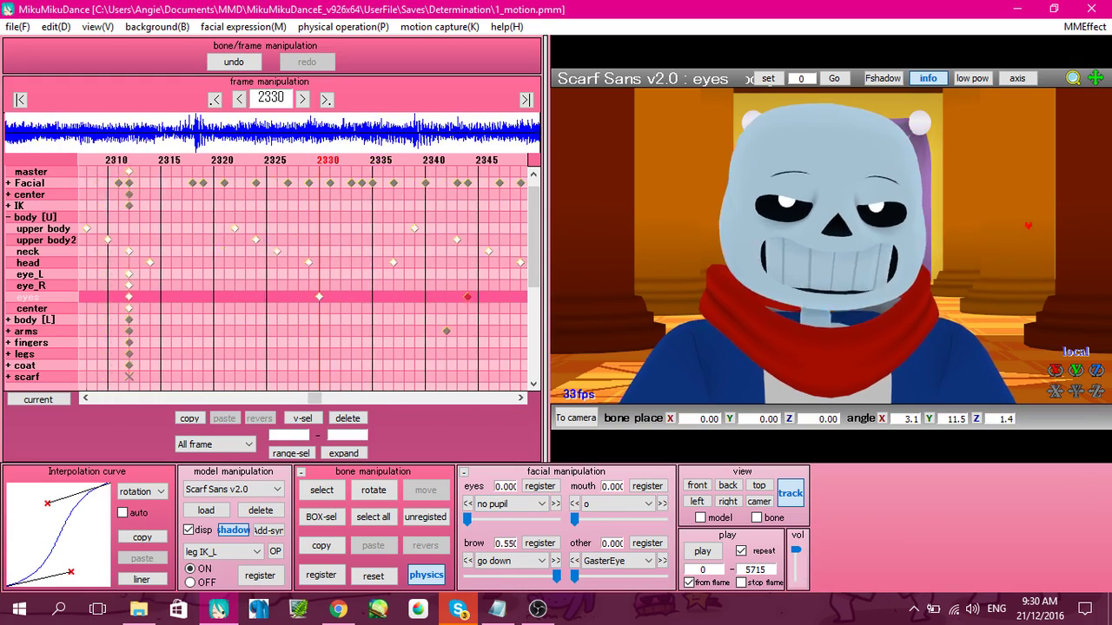
pyautogui.press('Right')
pyautogui.press('Right')
pyautogui.press('Right')
pyautogui.press('Right')
pyautogui.press('Right')
pyautogui.press('Right')
pyautogui.press('Right')
pyautogui.press('Right')
pyautogui.press('Right')
pyautogui.press('Right')
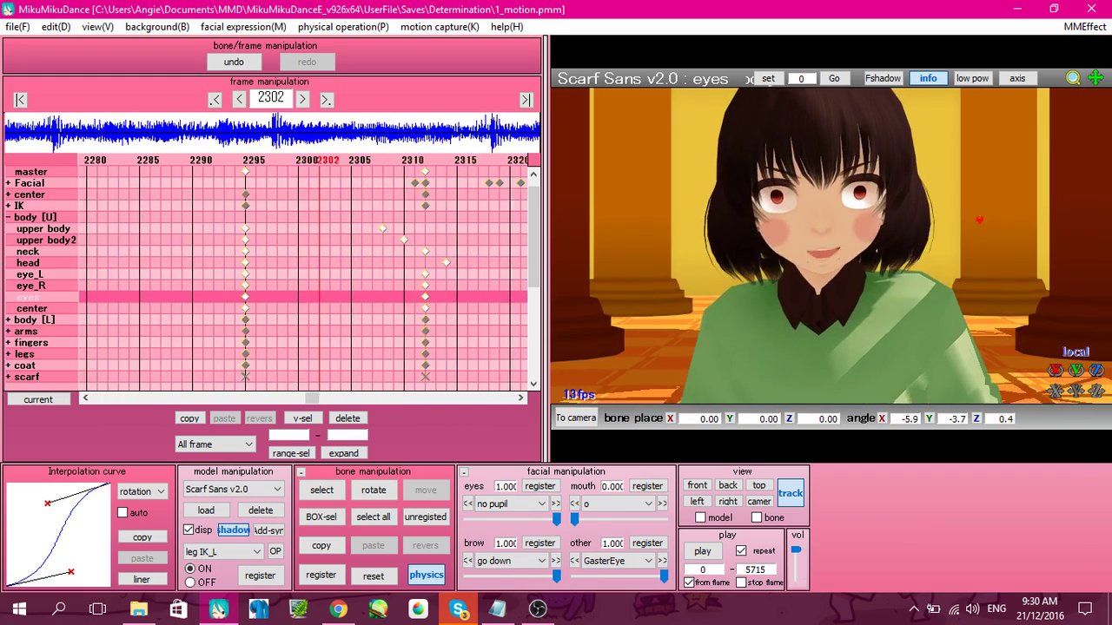
# Step: Advance from frame 2302 to frame 2362 to follow the skeleton character's head swaying from side to side
pyautogui.press('Right')
pyautogui.press('Right')
pyautogui.press('Right')
pyautogui.press('Right')
pyautogui.press('Right')
pyautogui.press('Right')
pyautogui.press('Right')
pyautogui.press('Right')
pyautogui.press('Right')
pyautogui.press('Right')
pyautogui.press('Right')
pyautogui.press('Right')
pyautogui.press('Right')
pyautogui.press('Right')
pyautogui.press('Right')
pyautogui.press('Right')
pyautogui.press('Right')
pyautogui.press('Right')
pyautogui.press('Right')
pyautogui.press('Right')
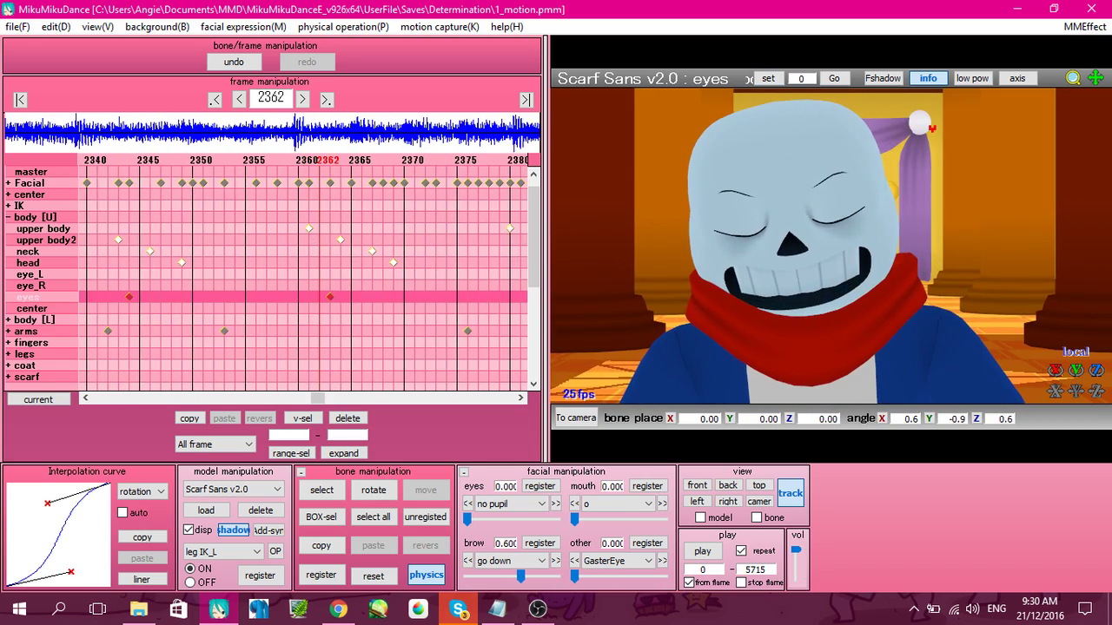
# Step: Return from frame 2362 to frame 2330 to examine the skeleton character's upright head pose before the tilt
pyautogui.press('Left')
pyautogui.press('Left')
pyautogui.press('Left')
pyautogui.press('Left')
pyautogui.press('Left')
pyautogui.press('Left')
pyautogui.press('Left')
pyautogui.press('Left')
pyautogui.press('Left')
pyautogui.press('Left')
pyautogui.press('Left')
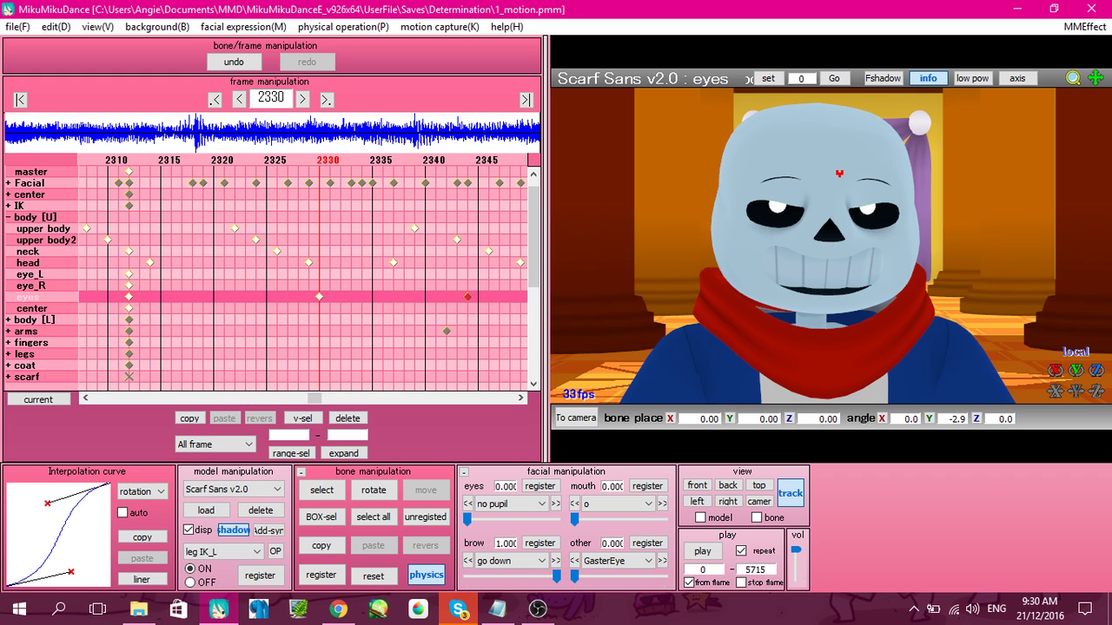
# Step: Step forward from frame 2330 to frame 2354 to examine how the skeleton's head and eyes move into the tilt
pyautogui.press('Right')
pyautogui.press('Right')
pyautogui.press('Right')
pyautogui.press('Right')
pyautogui.press('Right')
pyautogui.press('Right')
pyautogui.press('Right')
pyautogui.press('Right')
pyautogui.press('Right')
pyautogui.press('Right')
pyautogui.press('Right')
pyautogui.press('Right')
pyautogui.press('Right')
pyautogui.press('Right')
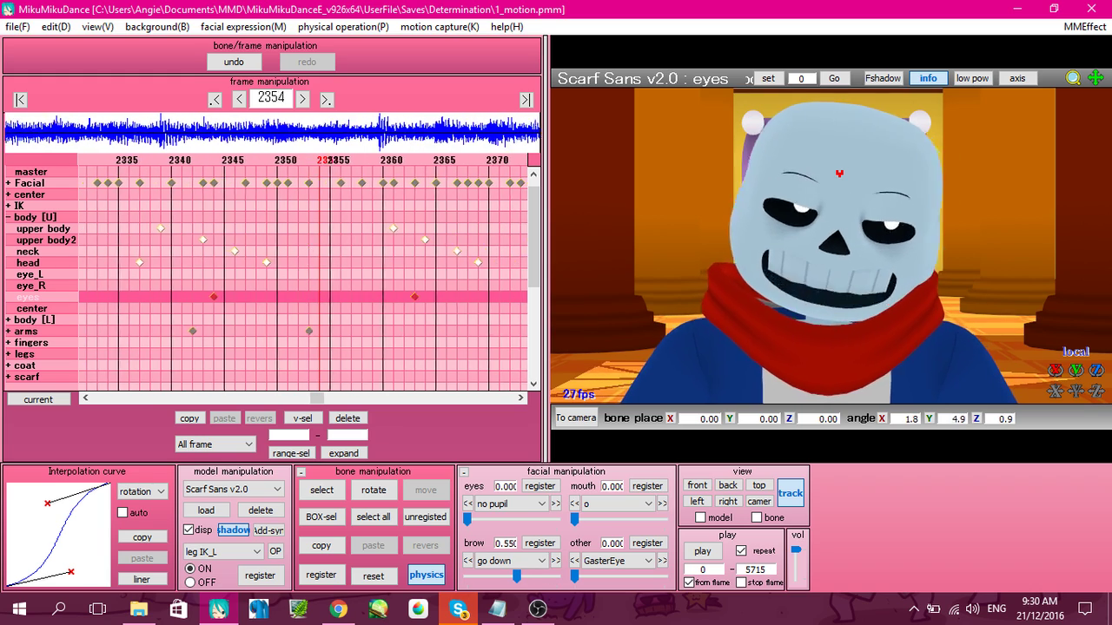
# Step: Step back from frame 2354 to frame 2324 to review the skeleton character's head pose before the tilt
pyautogui.press('Left')
pyautogui.press('Left')
pyautogui.press('Left')
pyautogui.press('Left')
pyautogui.press('Left')
pyautogui.press('Left')
pyautogui.press('Left')
pyautogui.press('Left')
pyautogui.press('Left')
pyautogui.press('Left')
pyautogui.press('Left')
pyautogui.press('Left')
pyautogui.press('Left')
pyautogui.press('Left')
pyautogui.press('Left')
pyautogui.press('Left')
pyautogui.press('Left')
pyautogui.press('Left')
pyautogui.press('Left')
pyautogui.press('Left')
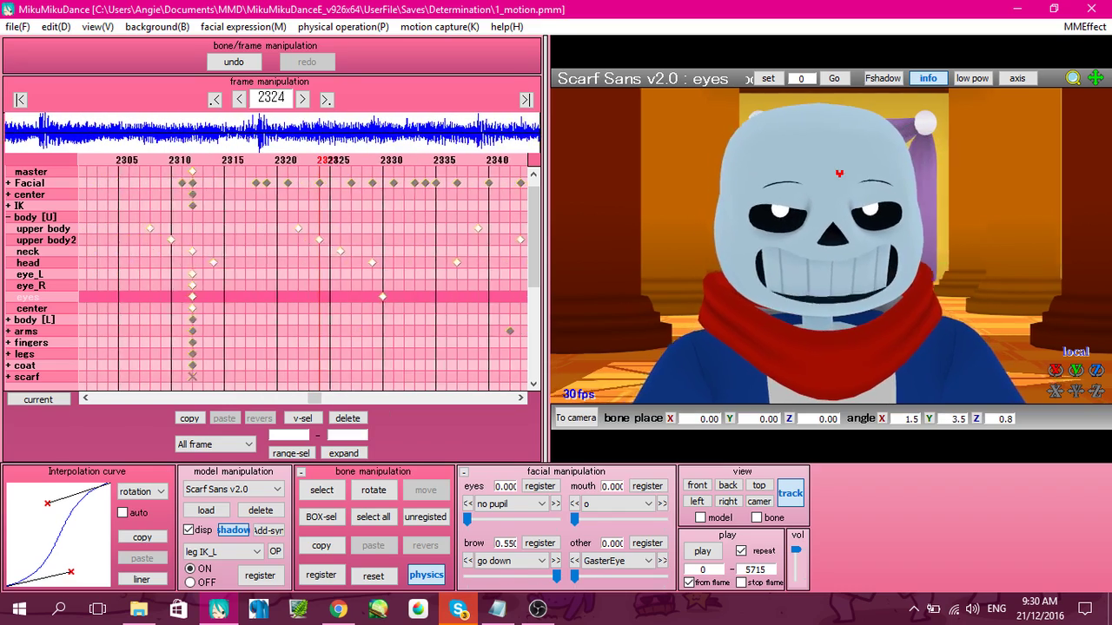
# Step: Advance from frame 2324 to frame 2364 to examine how the skeleton's head swings from one side to the other
pyautogui.press('Right')
pyautogui.press('Right')
pyautogui.press('Right')
pyautogui.press('Right')
pyautogui.press('Right')
pyautogui.press('Right')
pyautogui.press('Right')
pyautogui.press('Right')
pyautogui.press('Right')
pyautogui.press('Right')
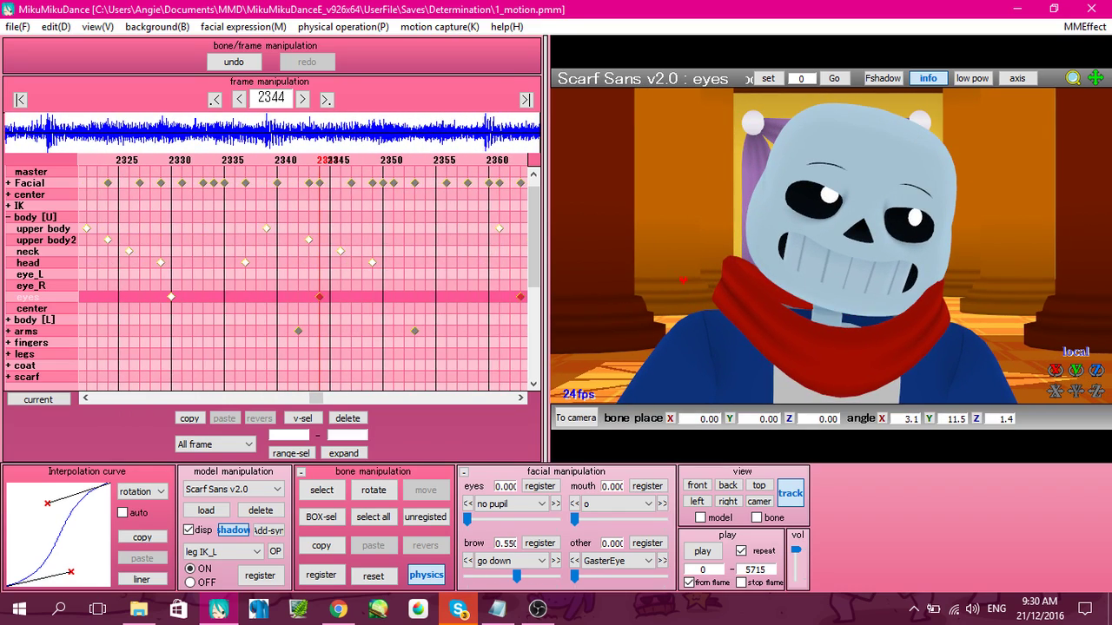
pyautogui.press('Right')
pyautogui.press('Right')
pyautogui.press('Right')
pyautogui.press('Right')
pyautogui.press('Right')
pyautogui.press('Right')
pyautogui.press('Right')
pyautogui.press('Right')
pyautogui.press('Right')
pyautogui.press('Right')
pyautogui.press('Right')
pyautogui.press('Right')
pyautogui.press('Right')
pyautogui.press('Right')
pyautogui.press('Right')
pyautogui.press('Right')
pyautogui.press('Right')
pyautogui.press('Right')
pyautogui.press('Right')
pyautogui.press('Right')
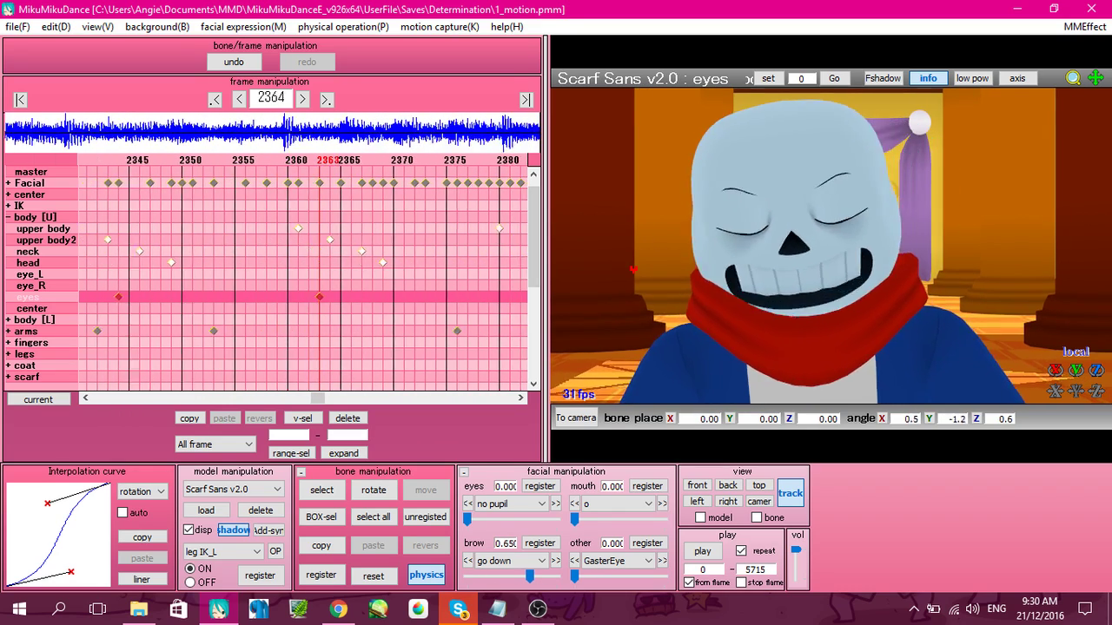
# Step: Continue from frame 2364 to frame 2385 to examine the skeleton's head lift and eye change
pyautogui.press('Right')
pyautogui.press('Right')
pyautogui.press('Right')
pyautogui.press('Right')
pyautogui.press('Right')
pyautogui.press('Right')
pyautogui.press('Right')
pyautogui.press('Right')
pyautogui.press('Right')
pyautogui.press('Right')
pyautogui.press('Right')
pyautogui.press('Right')
pyautogui.press('Right')
pyautogui.press('Right')
pyautogui.press('Right')
pyautogui.press('Right')
pyautogui.press('Right')
pyautogui.press('Right')
pyautogui.press('Right')
pyautogui.press('Right')
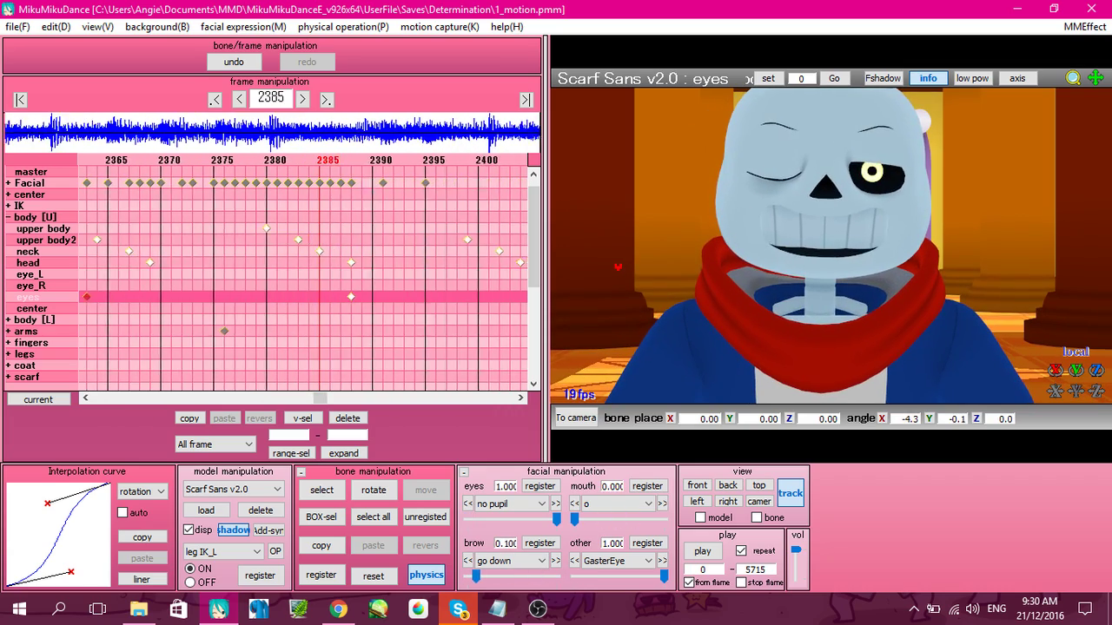
# Step: Scrub back from frame 2385 to frame 2323 to review the skeleton's head and eye motion in reverse
pyautogui.press('Left')
pyautogui.press('Left')
pyautogui.press('Left')
pyautogui.press('Left')
pyautogui.press('Left')
pyautogui.press('Left')
pyautogui.press('Left')
pyautogui.press('Left')
pyautogui.press('Left')
pyautogui.press('Left')
pyautogui.press('Left')
pyautogui.press('Left')
pyautogui.press('Left')
pyautogui.press('Left')
pyautogui.press('Left')
pyautogui.press('Left')
pyautogui.press('Left')
pyautogui.press('Left')
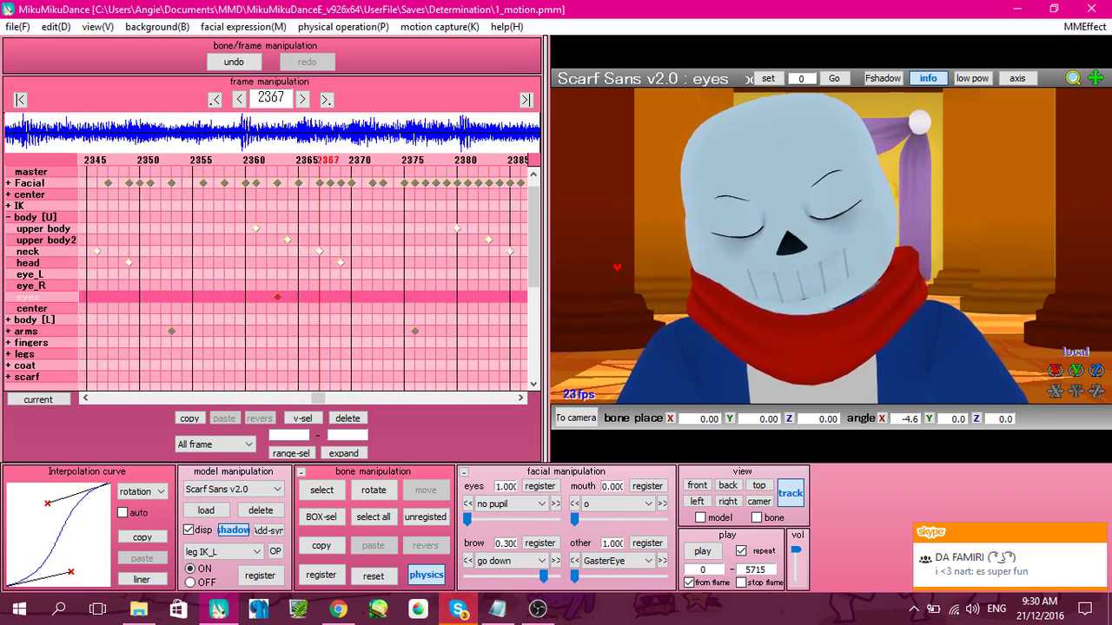
pyautogui.press('Left')
pyautogui.press('Left')
pyautogui.press('Left')
pyautogui.press('Left')
pyautogui.press('Left')
pyautogui.press('Left')
pyautogui.press('Left')
pyautogui.press('Left')
pyautogui.press('Left')
pyautogui.press('Left')
pyautogui.press('Left')
pyautogui.press('Left')
pyautogui.press('Left')
pyautogui.press('Left')
pyautogui.press('Left')
pyautogui.press('Left')
pyautogui.press('Left')
pyautogui.press('Left')
pyautogui.press('Left')
pyautogui.press('Left')
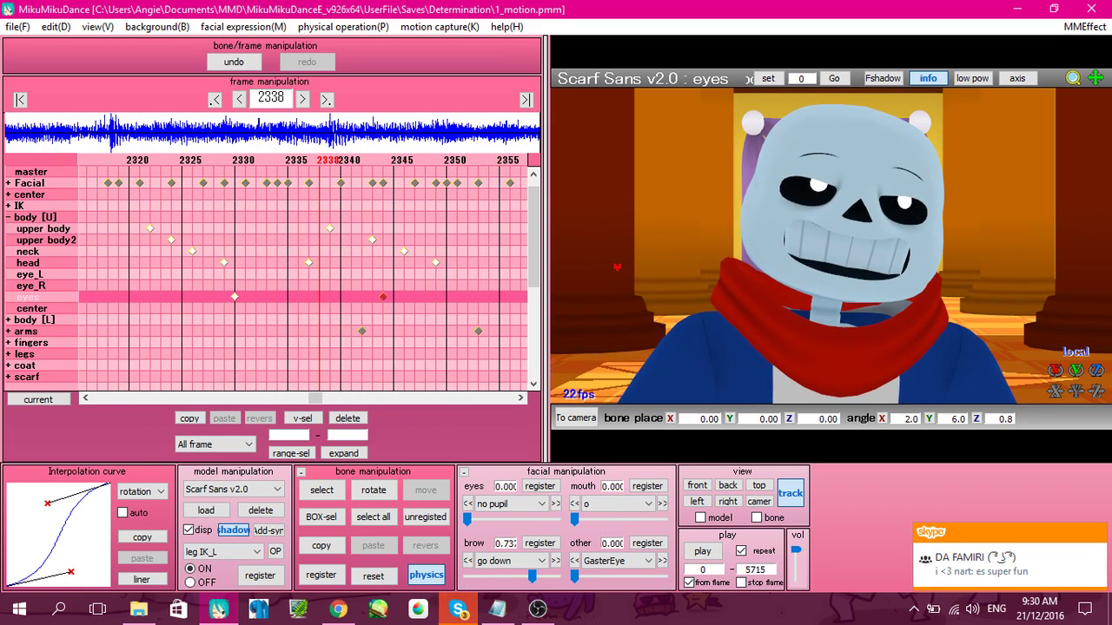
pyautogui.press('Left')
pyautogui.press('Left')
pyautogui.press('Left')
pyautogui.press('Left')
pyautogui.press('Left')
pyautogui.press('Left')
pyautogui.press('Left')
pyautogui.press('Left')
pyautogui.press('Left')
pyautogui.press('Left')
pyautogui.press('Left')
pyautogui.press('Left')
pyautogui.press('Left')
pyautogui.press('Left')
pyautogui.press('Left')
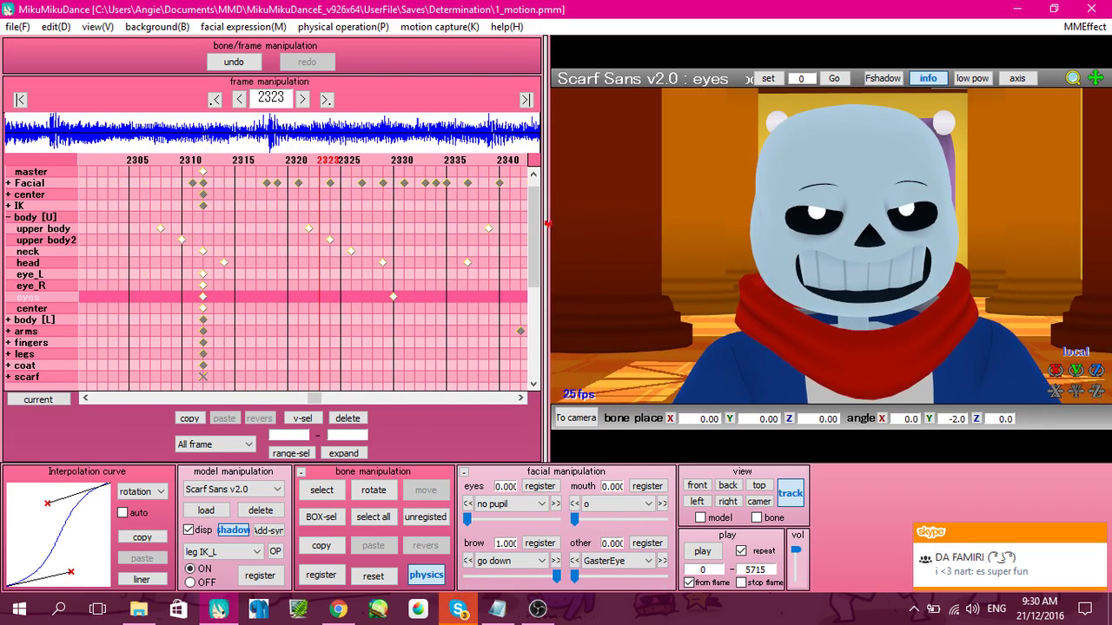
# Step: Enlarge the 3D preview by narrowing the timeline area, and go back a few frames before frame 2323
pyautogui.moveTo(548, 224); pyautogui.dragTo(381, 224)
pyautogui.press('Left')
pyautogui.press('Left')
pyautogui.press('Left')
pyautogui.press('Left')
pyautogui.press('Left')
pyautogui.press('p')
pyautogui.press('p')
# Step: Step forward through frame 2327 to frame 2348 to examine the skeleton's head tilt in the enlarged preview
pyautogui.press('Right')
pyautogui.press('Right')
pyautogui.press('Right')
pyautogui.press('Right')
pyautogui.press('Right')
pyautogui.press('Right')
pyautogui.press('Right')
pyautogui.press('Right')
pyautogui.press('Right')
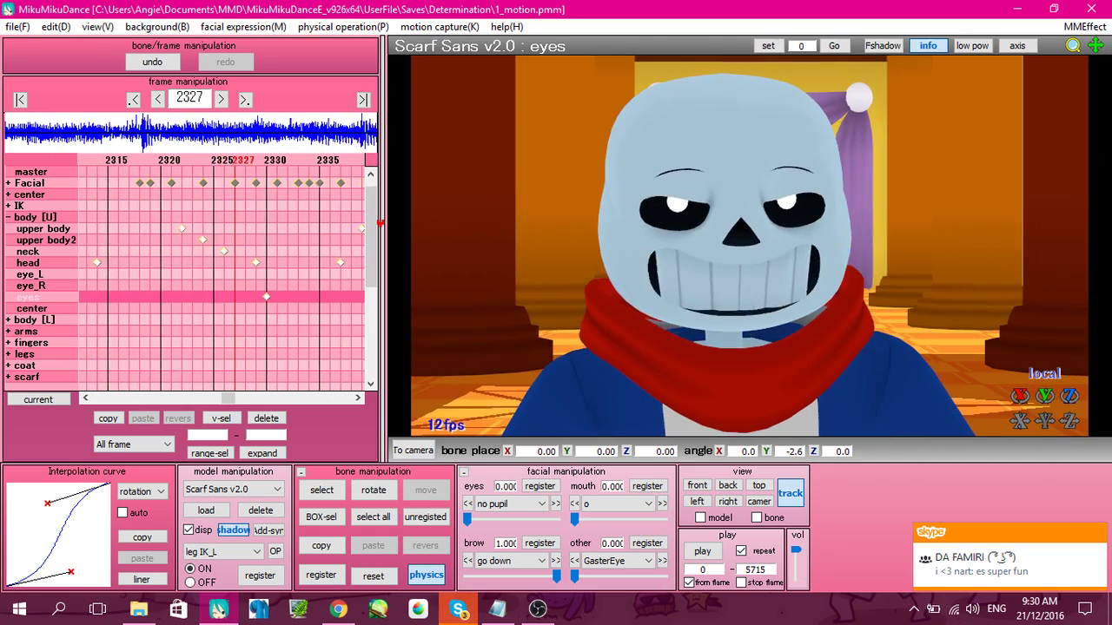
pyautogui.press('Right')
pyautogui.press('Right')
pyautogui.press('Right')
pyautogui.press('Right')
pyautogui.press('Right')
pyautogui.press('Right')
pyautogui.press('Right')
pyautogui.press('Right')
pyautogui.press('Right')
pyautogui.press('Right')
pyautogui.press('Right')
pyautogui.press('Right')
pyautogui.press('Right')
pyautogui.press('Right')
pyautogui.press('Right')
pyautogui.press('Right')
pyautogui.press('Right')
pyautogui.press('Right')
pyautogui.press('Right')
pyautogui.press('Right')
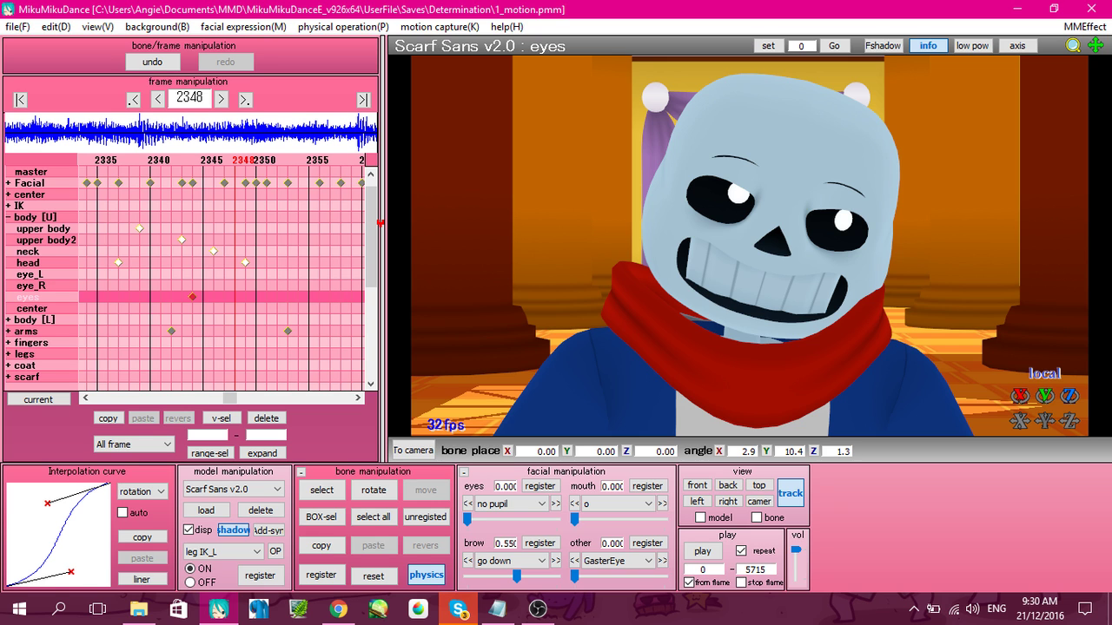
# Step: Scrub through the skeleton's shot from frame 2348 to frame 2379 to examine its head and eye poses
pyautogui.press('Left')
pyautogui.press('Left')
pyautogui.press('Left')
pyautogui.press('Left')
pyautogui.press('Left')
pyautogui.press('Left')
pyautogui.press('Left')
pyautogui.press('Left')
pyautogui.press('Left')
pyautogui.press('Left')
pyautogui.press('Left')
pyautogui.press('Left')
pyautogui.press('Left')
pyautogui.press('Left')
pyautogui.press('Left')
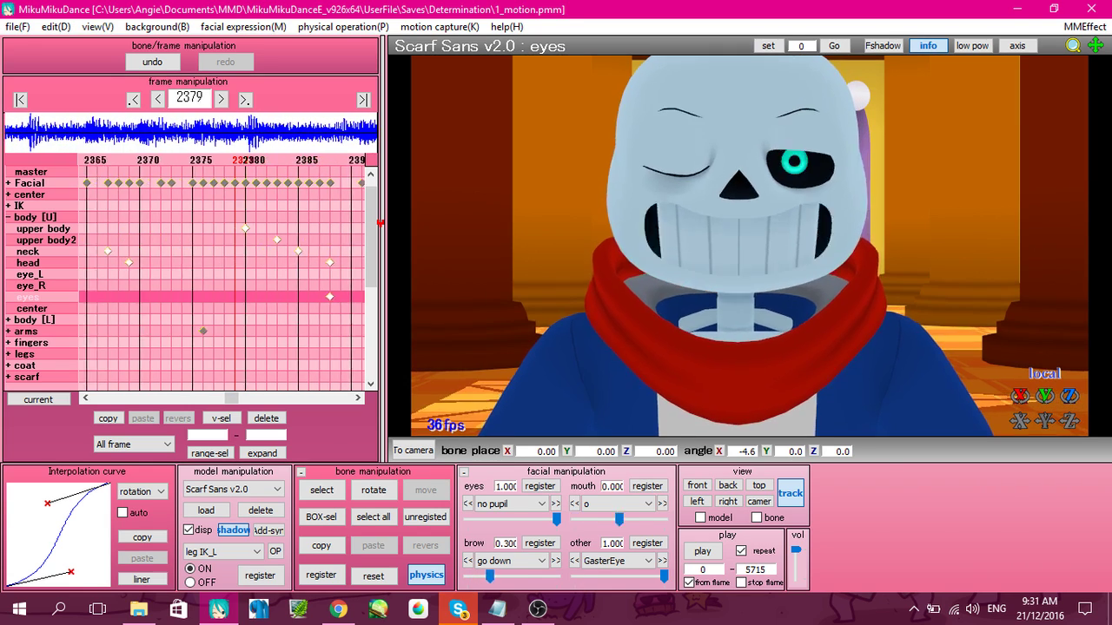
# Step: Step back from frame 2379 to frame 2360 to examine the skeleton's head tilt and eye closure in reverse
pyautogui.press('Left')
pyautogui.press('Left')
pyautogui.press('Left')
pyautogui.press('Left')
pyautogui.press('Left')
pyautogui.press('Left')
pyautogui.press('Left')
pyautogui.press('Left')
pyautogui.press('Left')
pyautogui.press('Left')
pyautogui.press('Left')
pyautogui.press('Left')
pyautogui.press('Left')
pyautogui.press('Left')
pyautogui.press('Left')
pyautogui.press('Left')
pyautogui.press('Left')
pyautogui.press('Right')
pyautogui.press('Left')
pyautogui.press('Left')
pyautogui.press('Left')
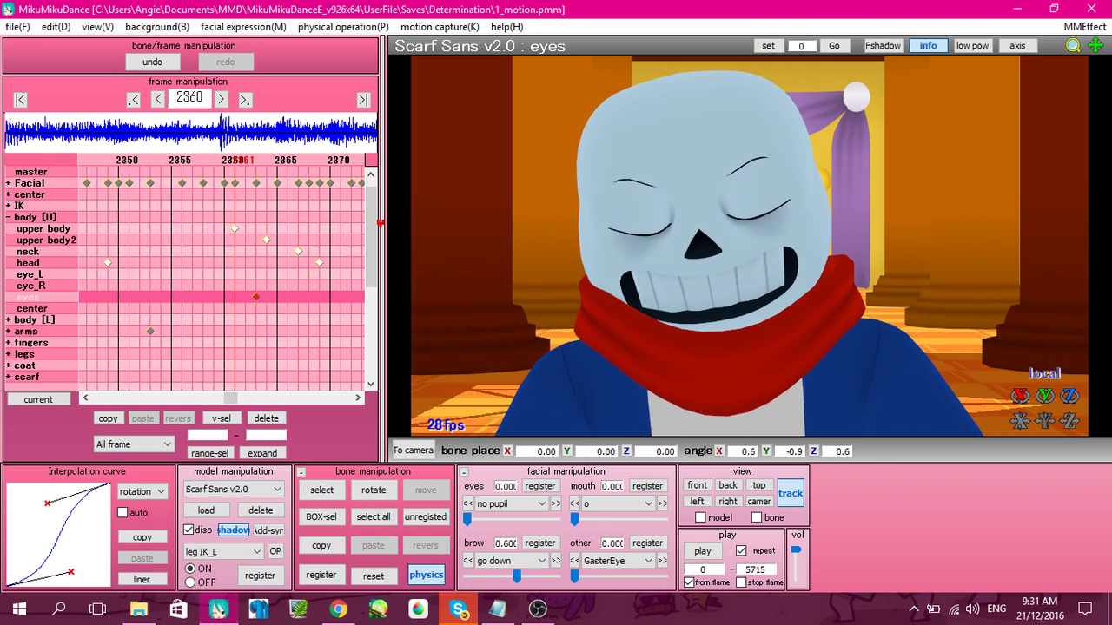
# Step: Step forward from frame 2360 to frame 2395 to examine the skeleton's head lift into the one-eyed glowing look
pyautogui.press('Right')
pyautogui.press('Right')
pyautogui.press('Right')
pyautogui.press('Right')
pyautogui.press('Right')
pyautogui.press('Right')
pyautogui.press('Right')
pyautogui.press('Right')
pyautogui.press('Right')
pyautogui.press('Right')
pyautogui.press('Right')
pyautogui.press('Right')
pyautogui.press('Right')
pyautogui.press('Right')
pyautogui.press('Right')
pyautogui.press('Right')
pyautogui.press('Right')
pyautogui.press('Right')
pyautogui.press('Right')
pyautogui.press('Right')
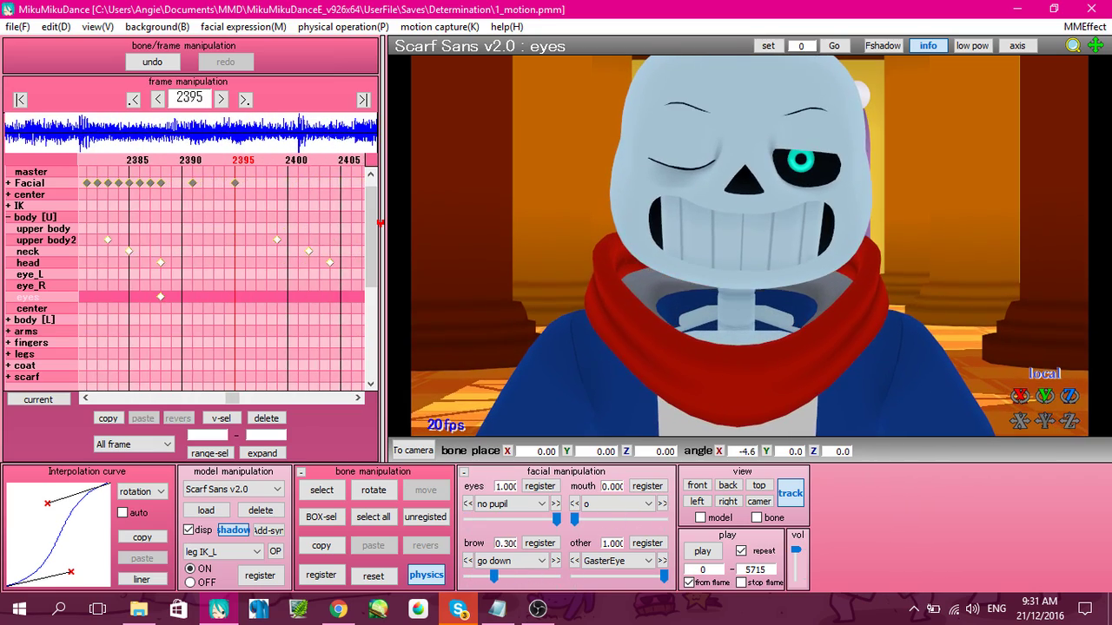
# Step: Scrub back from frame 2395 to frame 2324 to review the skeleton's staggered body, neck, head and eye motion in reverse
pyautogui.press('Left')
pyautogui.press('Left')
pyautogui.press('Left')
pyautogui.press('Left')
pyautogui.press('Left')
pyautogui.press('Left')
pyautogui.press('Left')
pyautogui.press('Left')
pyautogui.press('Left')
pyautogui.press('Left')
pyautogui.press('Left')
pyautogui.press('Left')
pyautogui.press('Left')
pyautogui.press('Left')
pyautogui.press('Left')
pyautogui.press('Left')
pyautogui.press('Left')
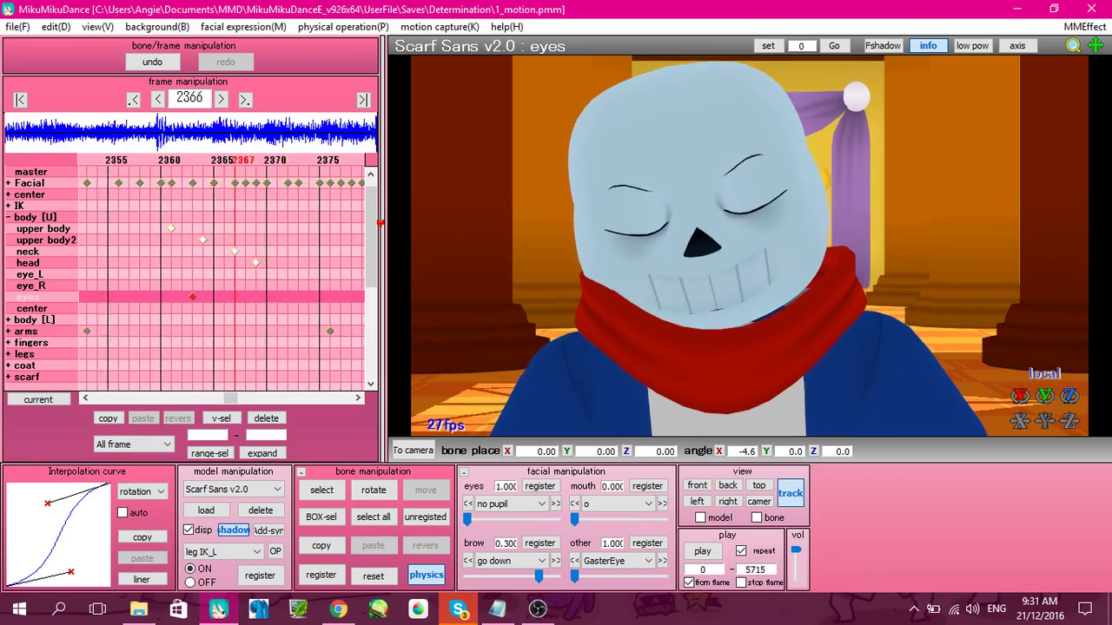
pyautogui.press('Left')
pyautogui.press('Left')
pyautogui.press('Left')
pyautogui.press('Left')
pyautogui.press('Left')
pyautogui.press('Left')
pyautogui.press('Left')
pyautogui.press('Left')
pyautogui.press('Left')
pyautogui.press('Left')
pyautogui.press('Left')
pyautogui.press('Left')
pyautogui.press('Left')
pyautogui.press('Left')
pyautogui.press('Left')
pyautogui.press('Left')
pyautogui.press('Left')
pyautogui.press('Left')
pyautogui.press('Left')
pyautogui.press('Left')
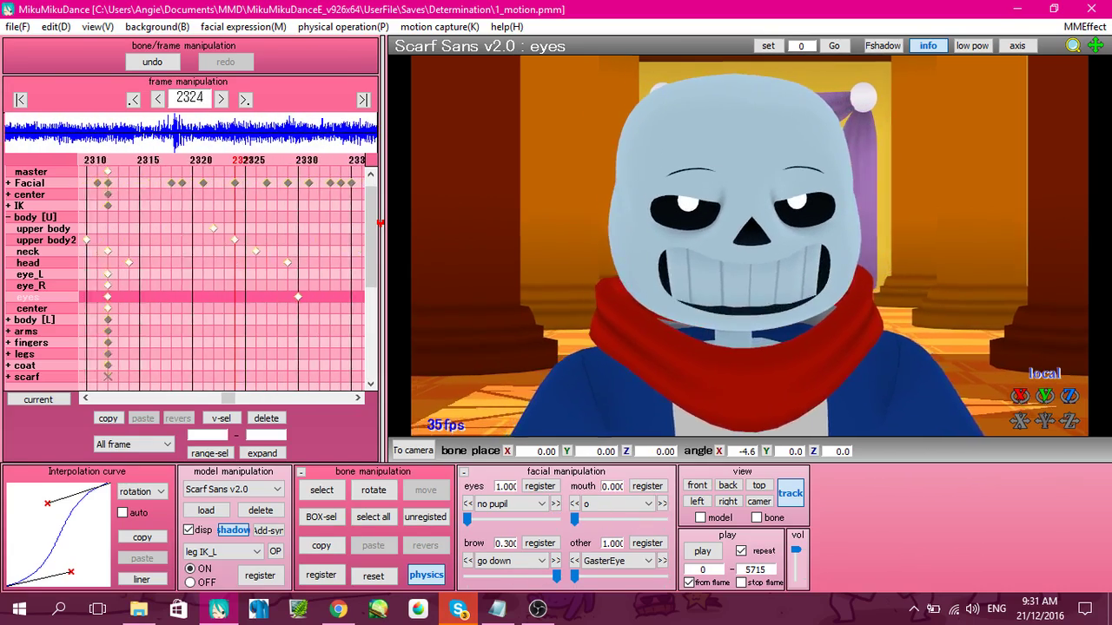
# Step: Scrub back from frame 2324 through frame 2312 to frame 2271 to review the green-sweatered character's head and eye motion
pyautogui.press('Left')
pyautogui.press('Left')
pyautogui.press('Left')
pyautogui.press('Left')
pyautogui.press('Left')
pyautogui.press('Left')
pyautogui.press('Left')
pyautogui.press('Left')
pyautogui.press('Left')
pyautogui.press('Left')
pyautogui.press('Left')
pyautogui.press('Left')
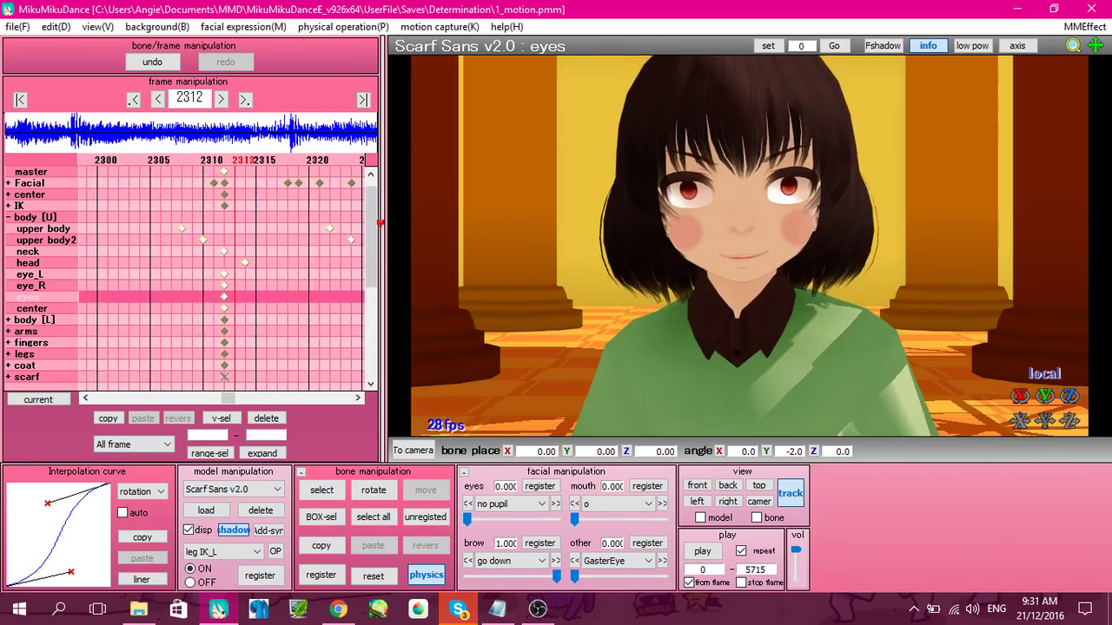
pyautogui.press('Left')
pyautogui.press('Left')
pyautogui.press('Left')
pyautogui.press('Left')
pyautogui.press('Left')
pyautogui.press('Left')
pyautogui.press('Left')
pyautogui.press('Left')
pyautogui.press('Left')
pyautogui.press('Left')
pyautogui.press('Left')
pyautogui.press('Left')
pyautogui.press('Left')
pyautogui.press('Left')
pyautogui.press('Left')
pyautogui.press('Left')
pyautogui.press('Left')
pyautogui.press('Left')
pyautogui.press('Left')
pyautogui.press('Left')
pyautogui.press('Left')
pyautogui.press('Left')
pyautogui.press('Left')
pyautogui.press('Left')
pyautogui.press('Left')
pyautogui.press('Left')
pyautogui.press('Left')
pyautogui.press('Left')
pyautogui.press('Left')
pyautogui.press('Left')
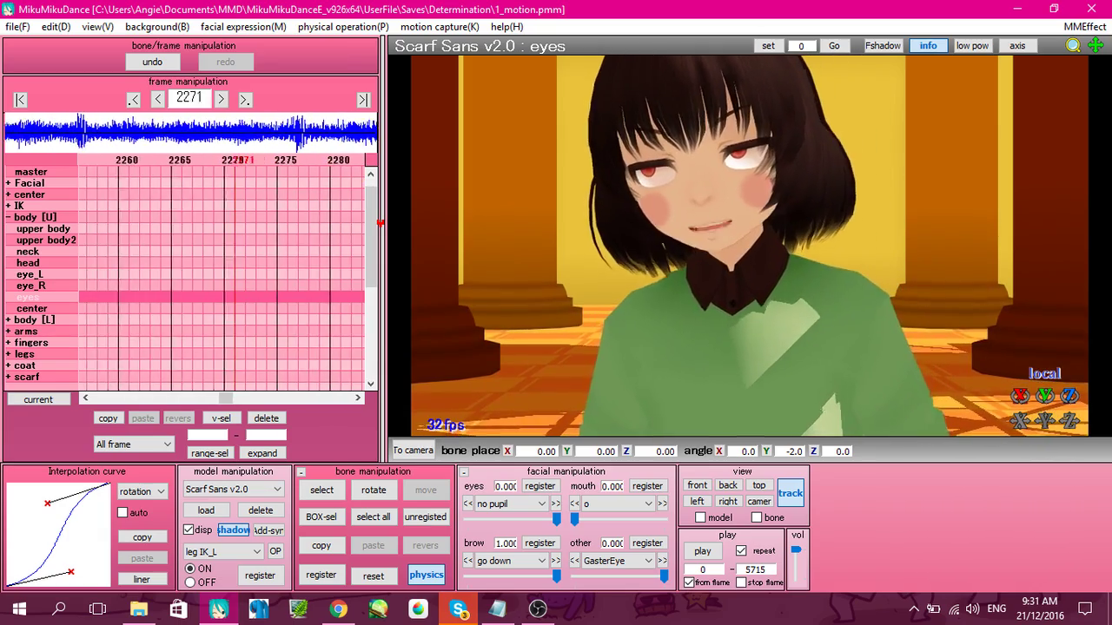
# Step: Scrub between frames 2271 and 2264 to examine the green-sweatered character's eye direction and facial expression
pyautogui.press('Right')
pyautogui.press('Right')
pyautogui.press('Right')
pyautogui.press('Right')
pyautogui.press('Right')
pyautogui.press('Right')
pyautogui.press('Right')
pyautogui.press('Right')
pyautogui.press('Right')
pyautogui.press('Right')
pyautogui.press('Right')
pyautogui.press('Right')
pyautogui.press('Right')
pyautogui.press('Right')
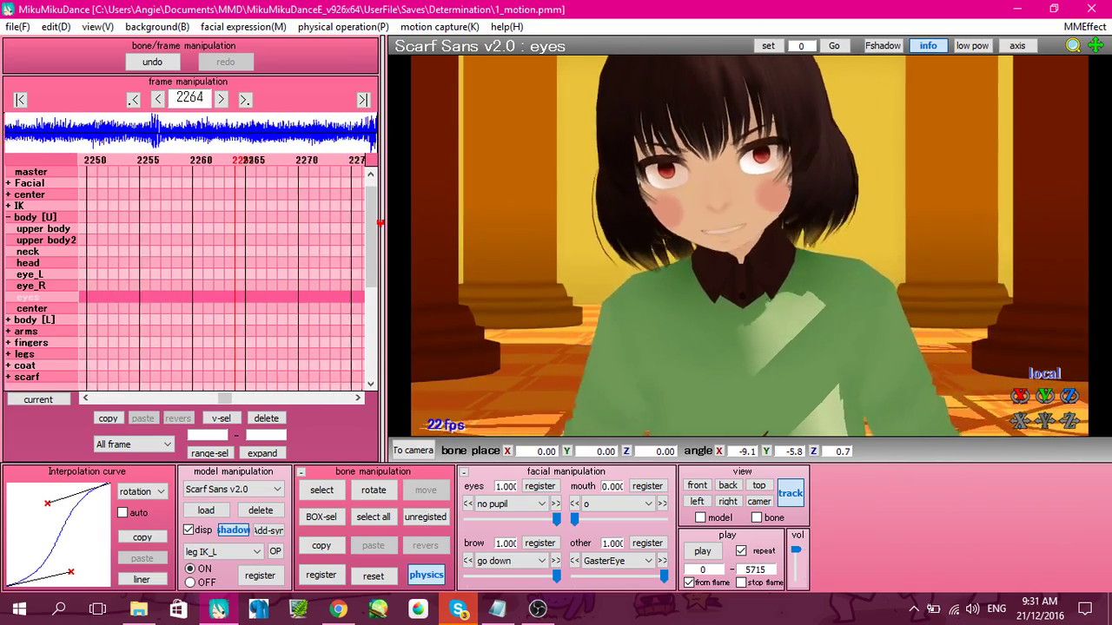
# Step: Scrub forward from frame 2264 to frame 2306 to review the green-sweatered character's head, eye and facial motion
pyautogui.press('Right')
pyautogui.press('Right')
pyautogui.press('Right')
pyautogui.press('Right')
pyautogui.press('Right')
pyautogui.press('Right')
pyautogui.press('Right')
pyautogui.press('Right')
pyautogui.press('Right')
pyautogui.press('Right')
pyautogui.press('Right')
pyautogui.press('Right')
pyautogui.press('Right')
pyautogui.press('Right')
pyautogui.press('Right')
pyautogui.press('Right')
pyautogui.press('Right')
pyautogui.press('Right')
pyautogui.press('Right')
pyautogui.press('Right')
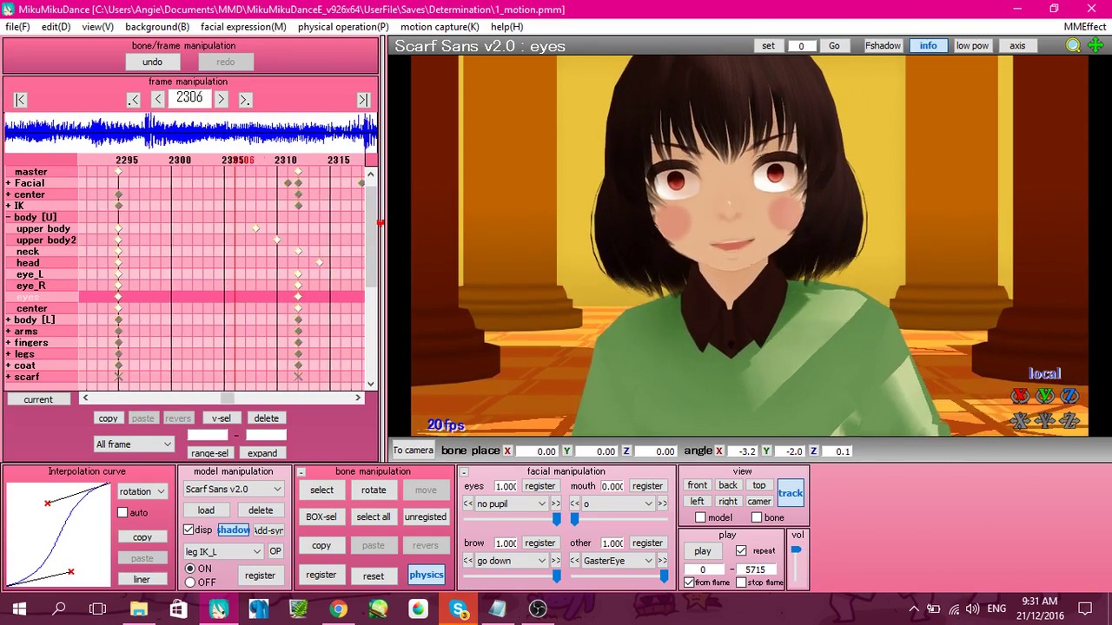
# Step: Advance from frame 2306 to frame 2347 to examine the skeleton's staggered body, neck, head and eye motion
pyautogui.press('Right')
pyautogui.press('Right')
pyautogui.press('Right')
pyautogui.press('Right')
pyautogui.press('Right')
pyautogui.press('Right')
pyautogui.press('Right')
pyautogui.press('Right')
pyautogui.press('Right')
pyautogui.press('Right')
pyautogui.press('Right')
pyautogui.press('Right')
pyautogui.press('Right')
pyautogui.press('Right')
pyautogui.press('Right')
pyautogui.press('Right')
pyautogui.press('Right')
pyautogui.press('Right')
pyautogui.press('Right')
pyautogui.press('Right')
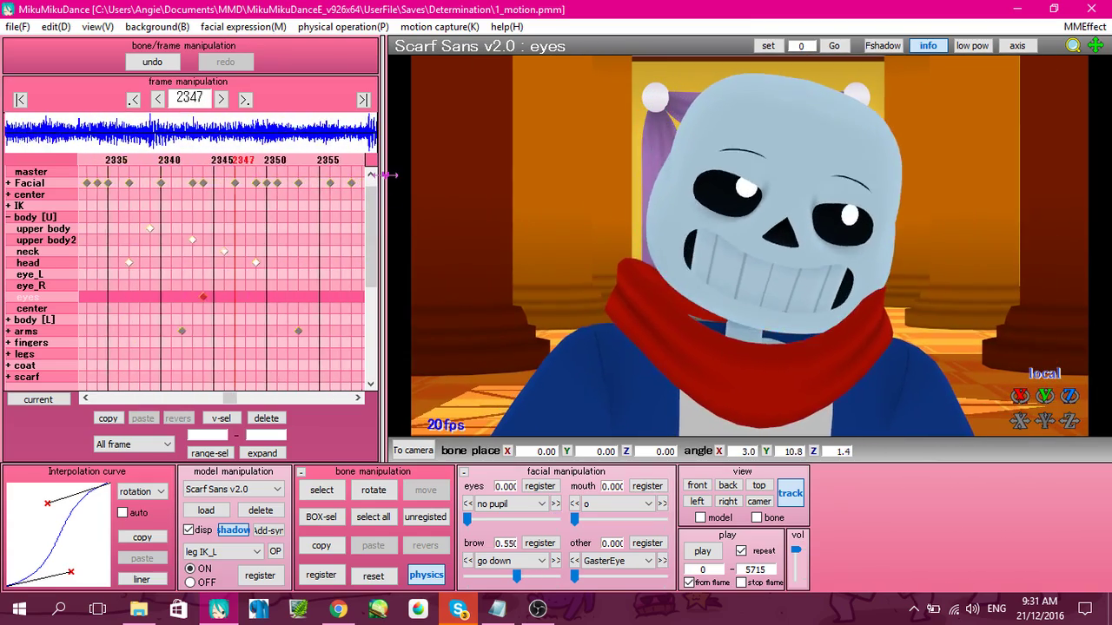